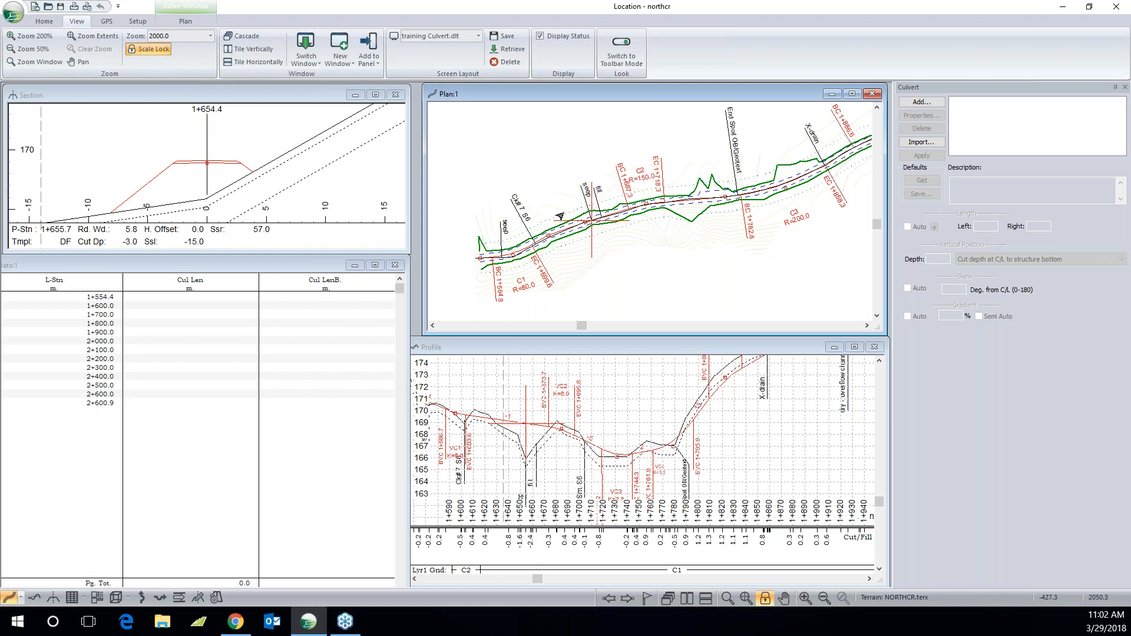
Step: Add a natural channel (stream) culvert at L-Line station 1654.4
{"action": "mouse_move", "coordinate": [596, 224]}
{"action": "mouse_move", "coordinate": [205, 185]}
{"action": "middle_click_drag", "start_coordinate": [606, 227], "coordinate": [607, 231]}
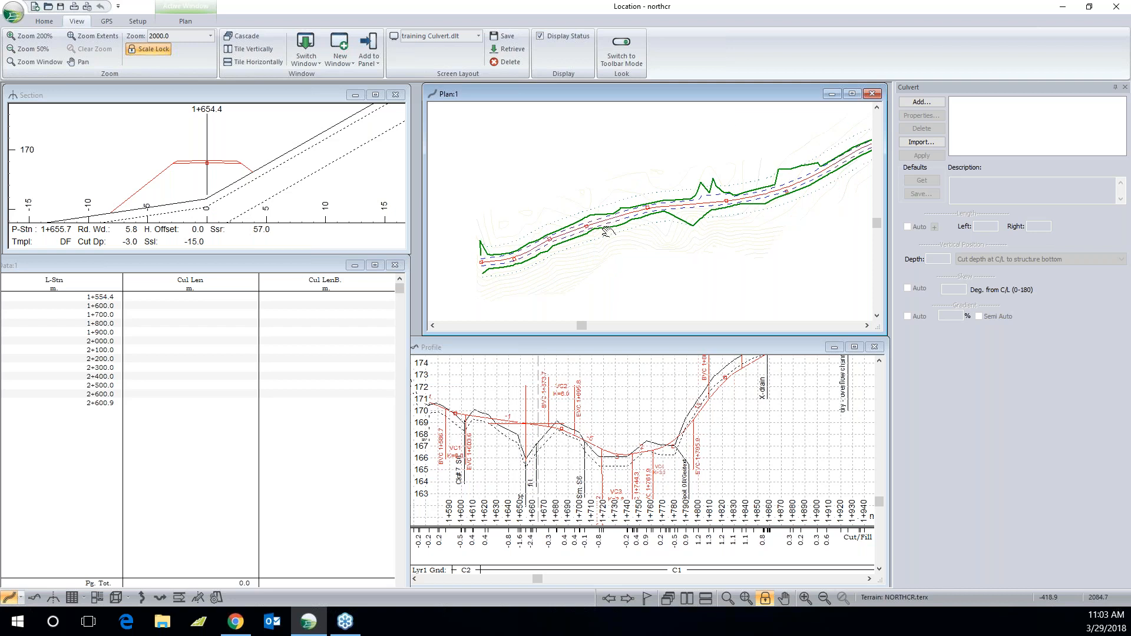
{"action": "mouse_move", "coordinate": [607, 231]}
{"action": "middle_mouse_down"}
{"action": "mouse_move", "coordinate": [611, 243]}
{"action": "mouse_move", "coordinate": [597, 239]}
{"action": "middle_mouse_up"}
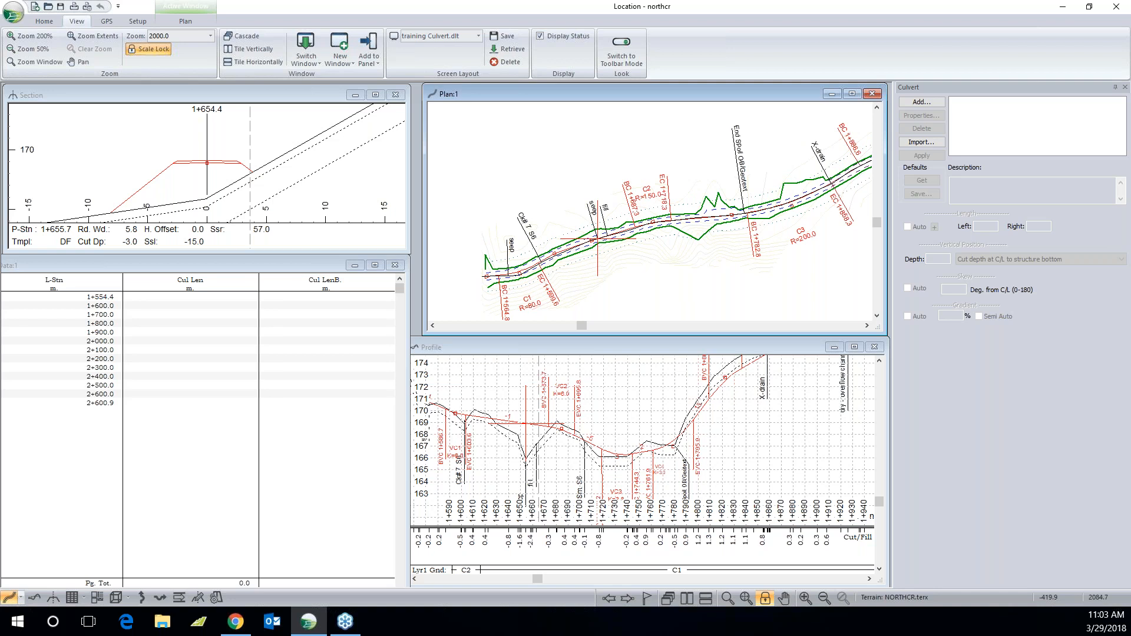
{"action": "scroll", "coordinate": [597, 239], "scroll_direction": "up", "scroll_amount": 1}
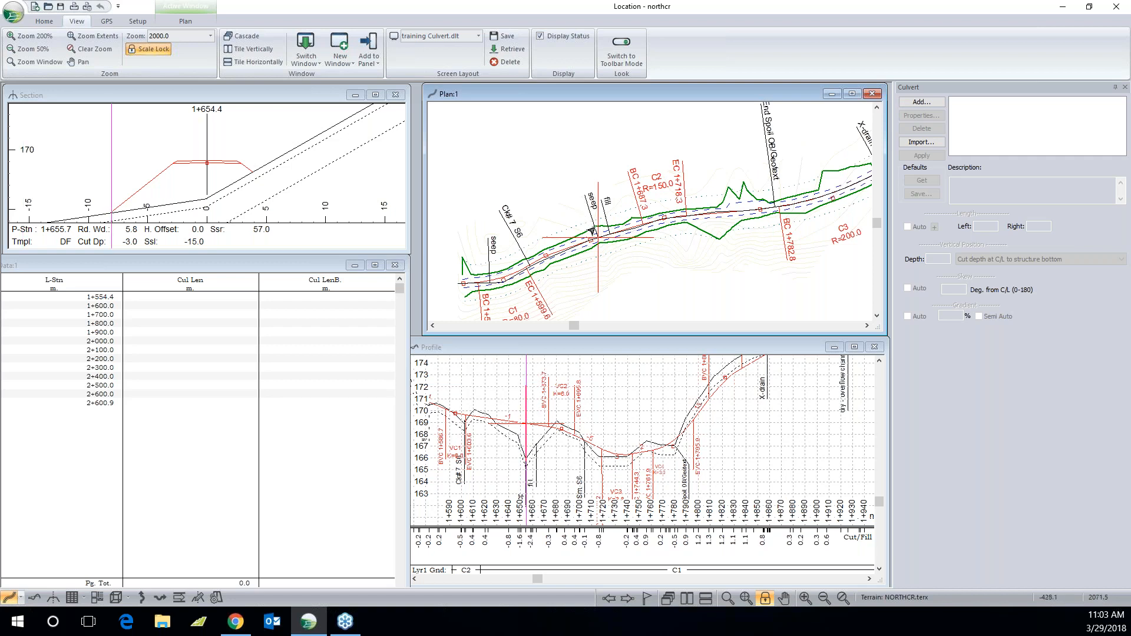
{"action": "mouse_move", "coordinate": [592, 231]}
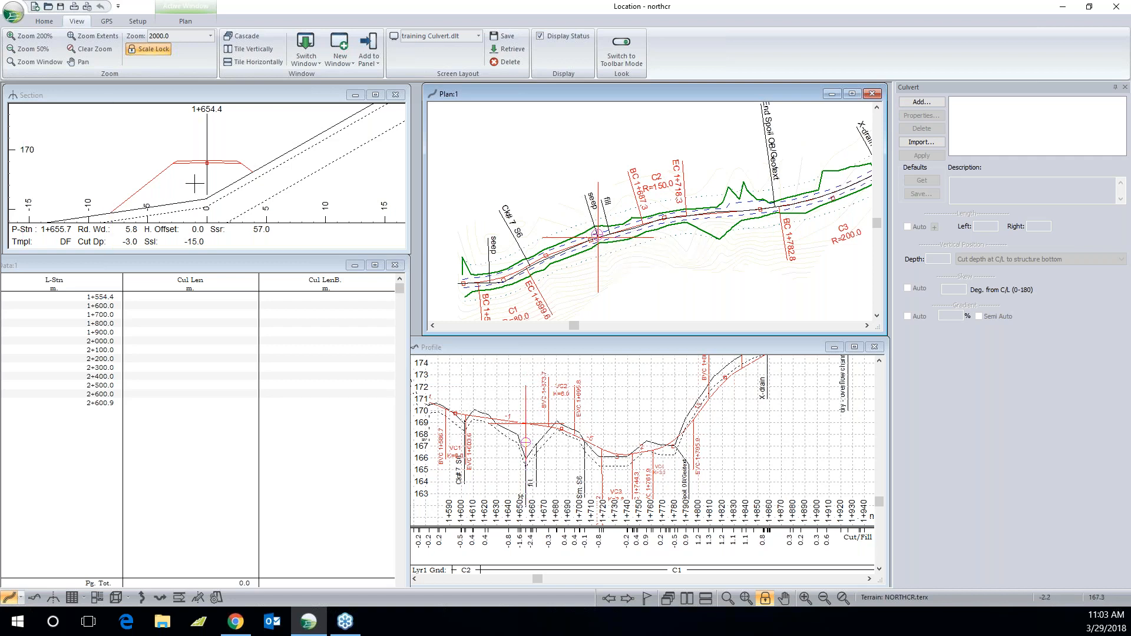
{"action": "left_click", "coordinate": [935, 104]}
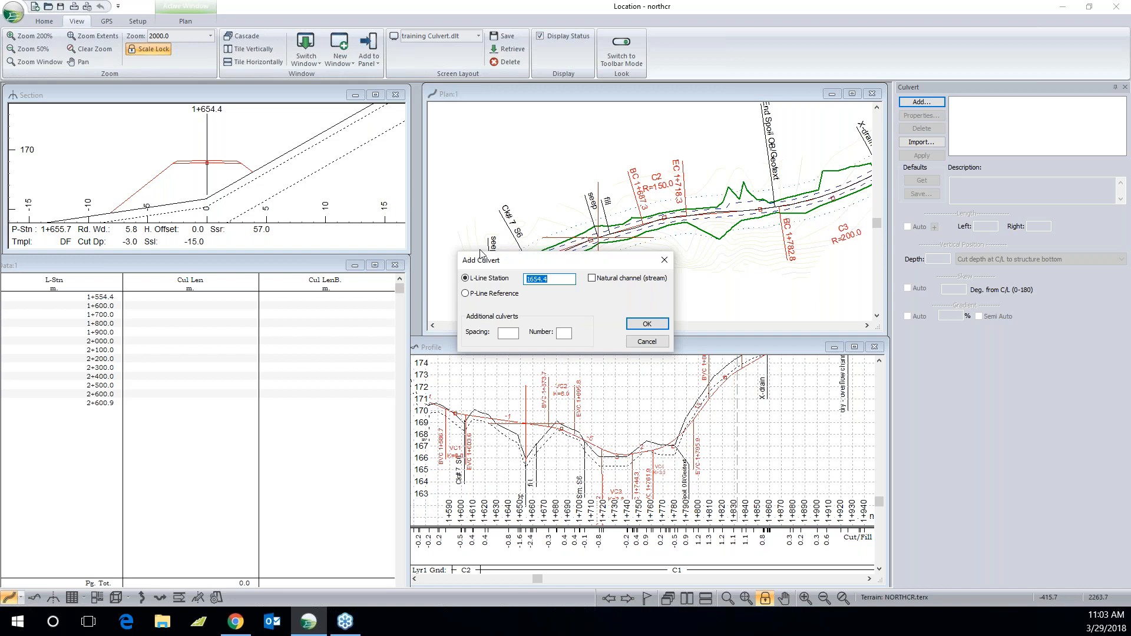
{"action": "left_click", "coordinate": [592, 278]}
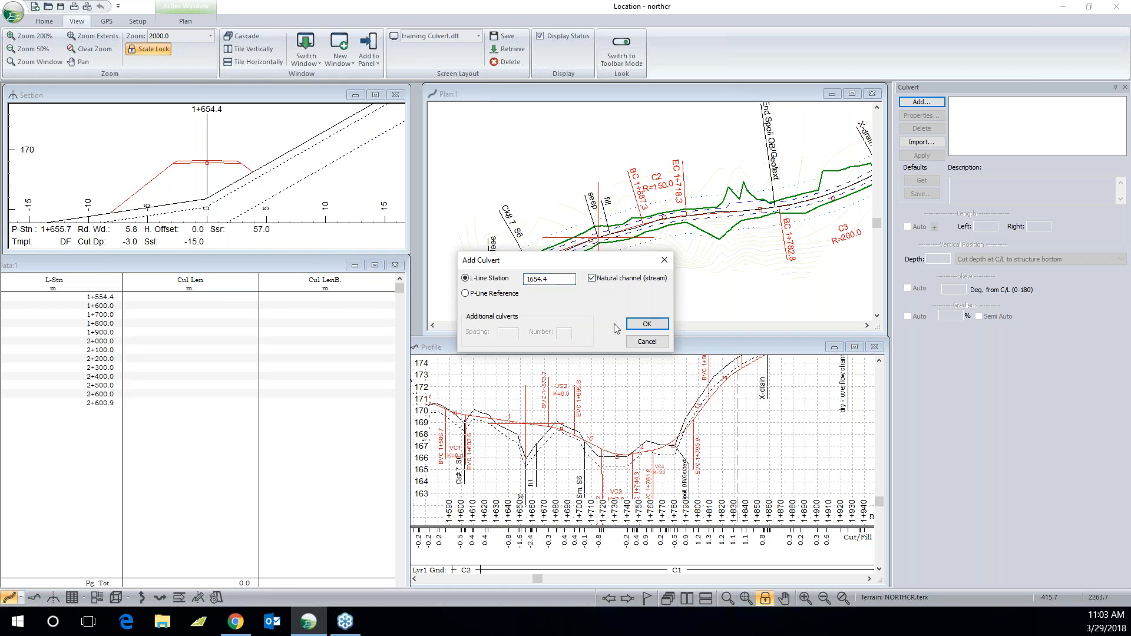
{"action": "left_click", "coordinate": [646, 324]}
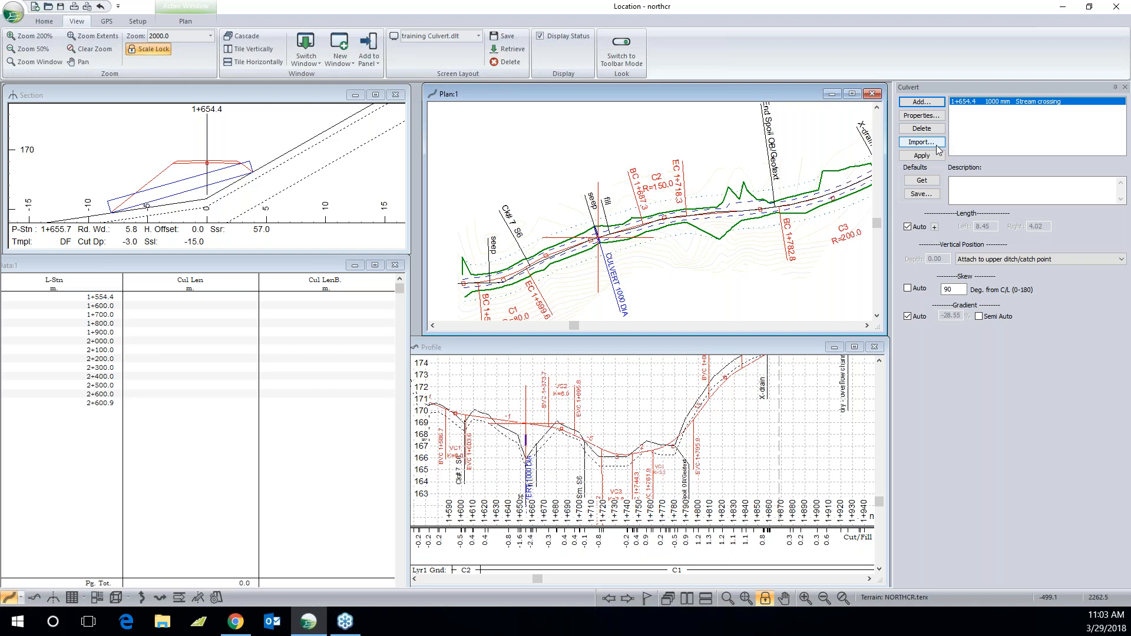
Step: Set the stream culvert's diameter to 500 mm, keeping the Circular Pipe shape
{"action": "left_click", "coordinate": [928, 116]}
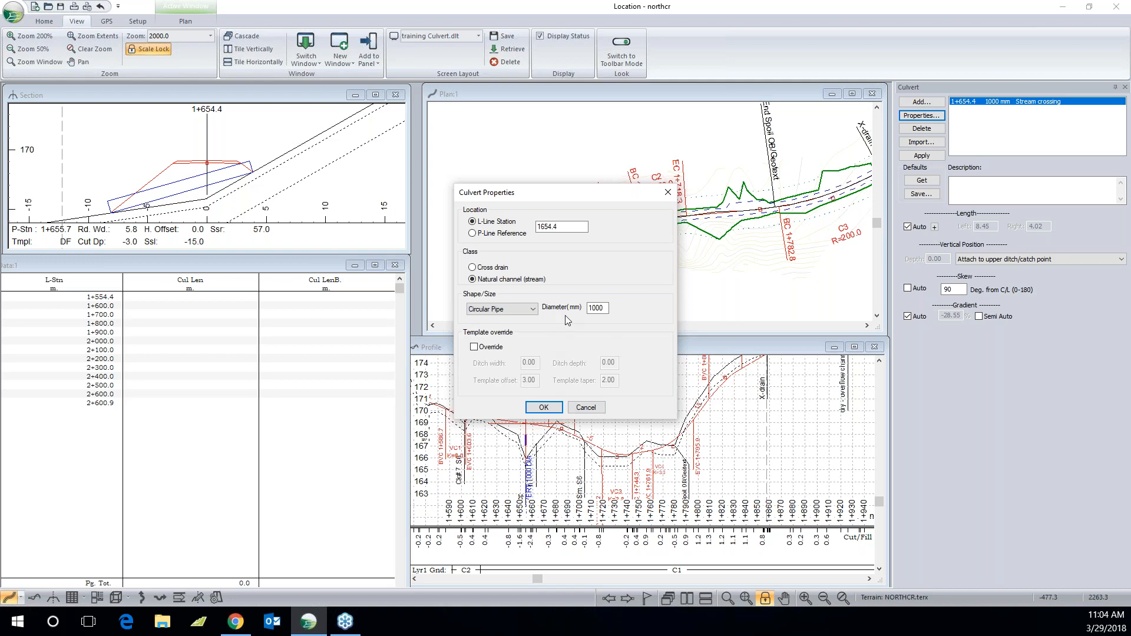
{"action": "double_click", "coordinate": [596, 308]}
{"action": "type", "text": "5"}
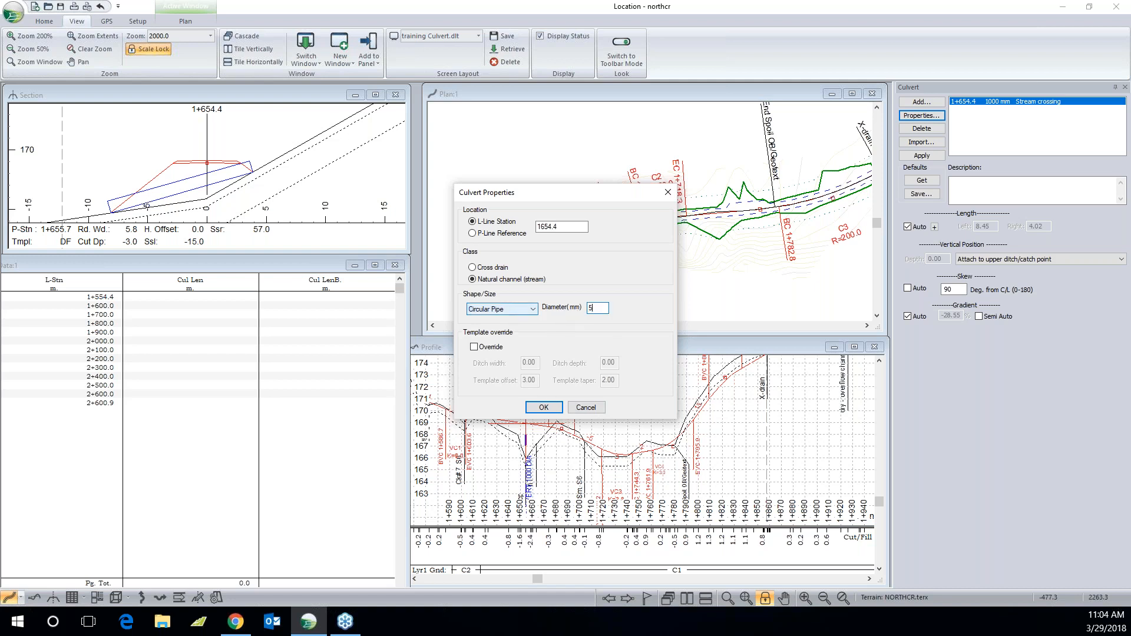
{"action": "type", "text": "00"}
{"action": "left_click", "coordinate": [534, 310]}
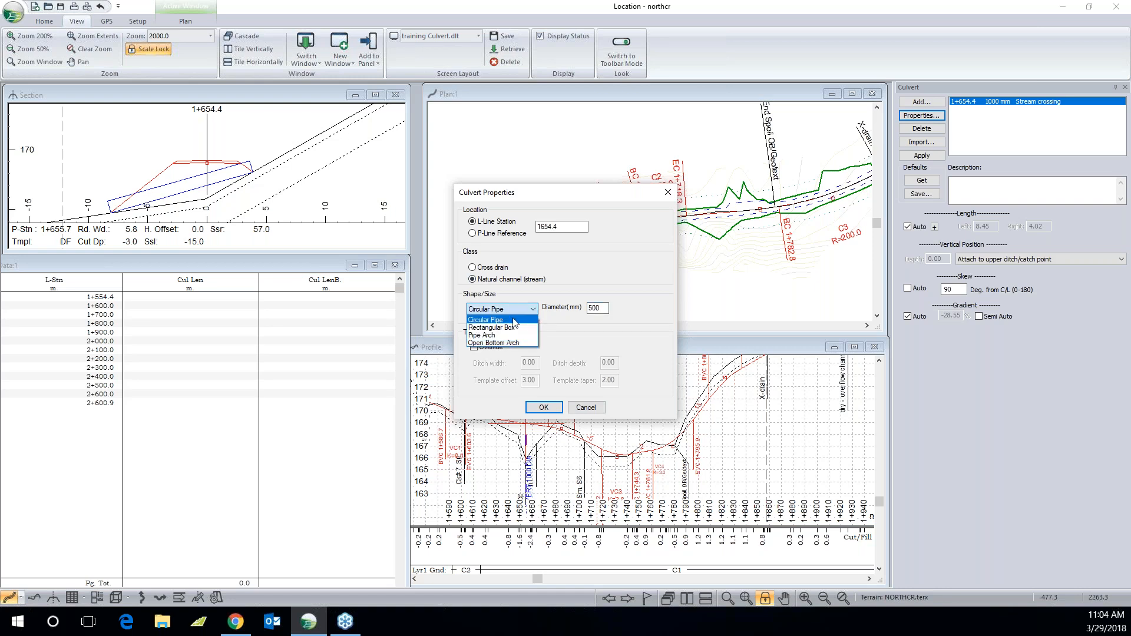
{"action": "left_click", "coordinate": [514, 320]}
{"action": "left_click", "coordinate": [525, 311]}
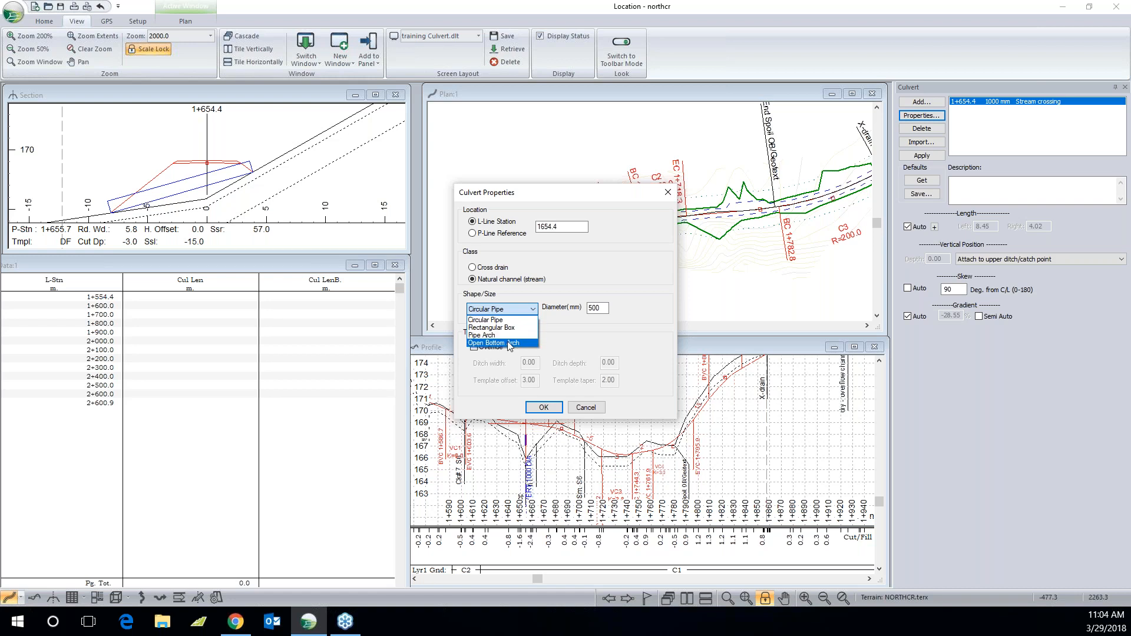
{"action": "left_click", "coordinate": [546, 292]}
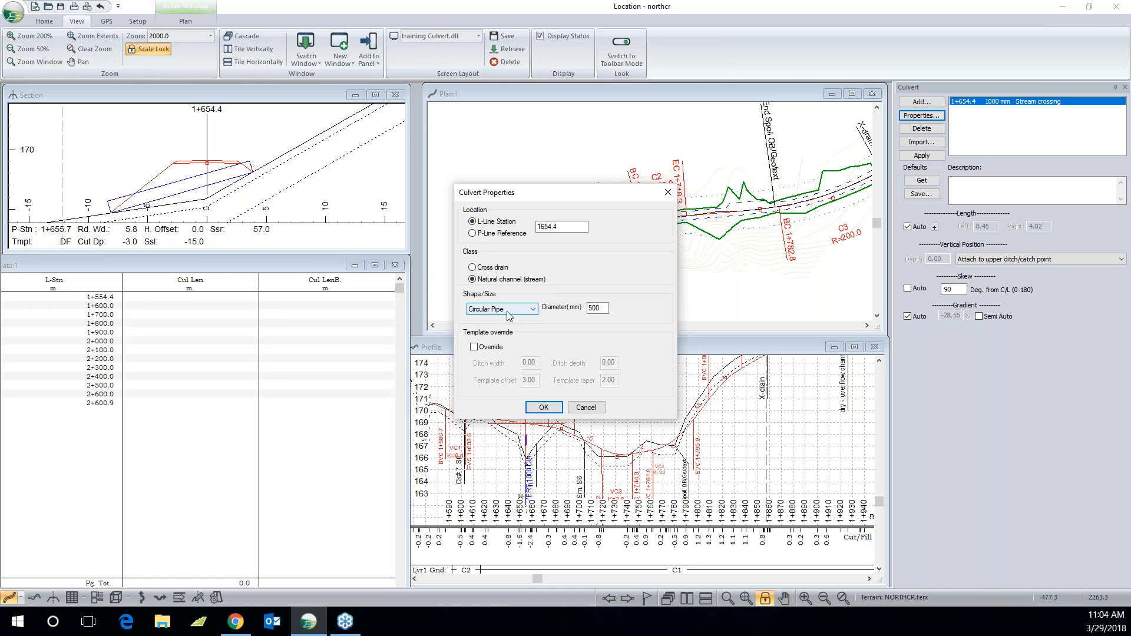
{"action": "left_click", "coordinate": [544, 407]}
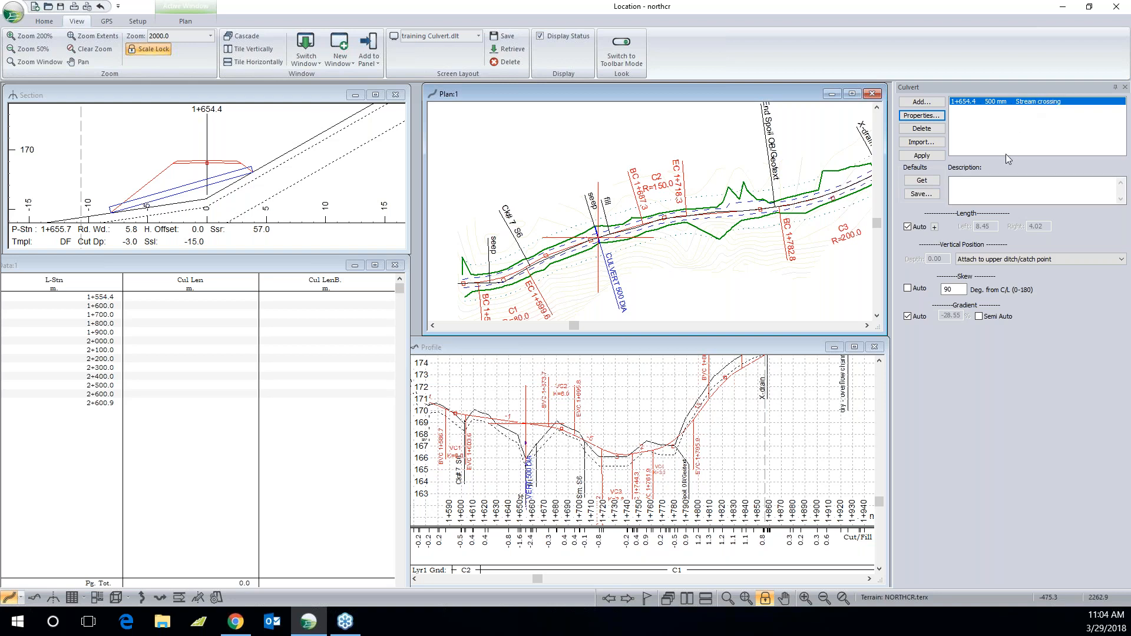
Step: Save the current stream culvert settings as defaults, including to disk for future designs
{"action": "left_click", "coordinate": [922, 194]}
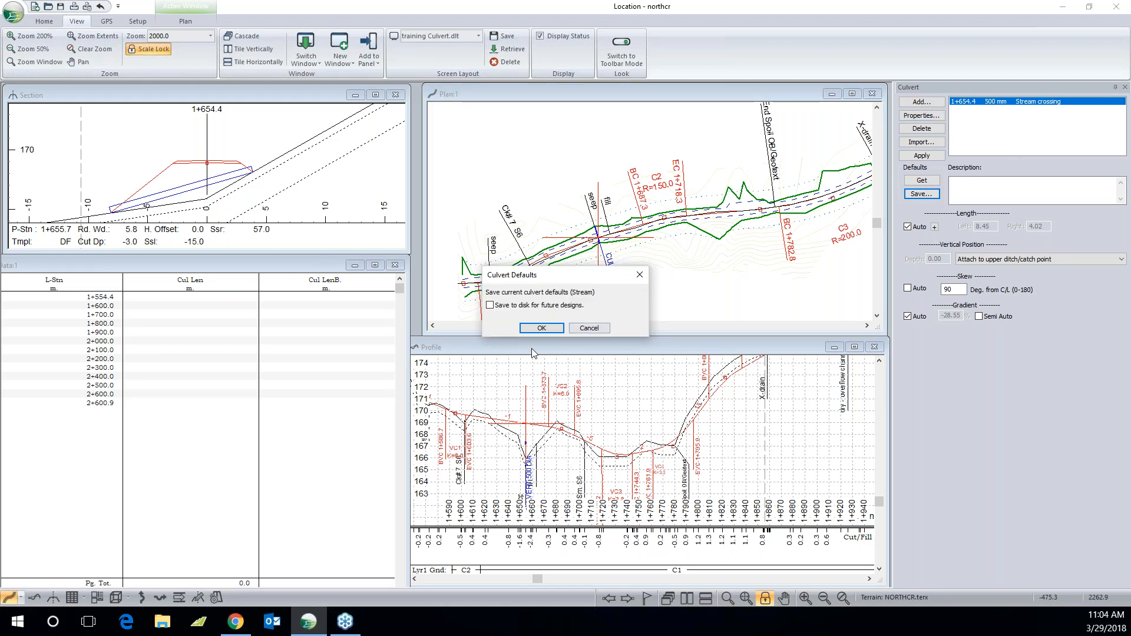
{"action": "left_click", "coordinate": [490, 305]}
{"action": "left_click", "coordinate": [542, 329]}
{"action": "left_click", "coordinate": [541, 328]}
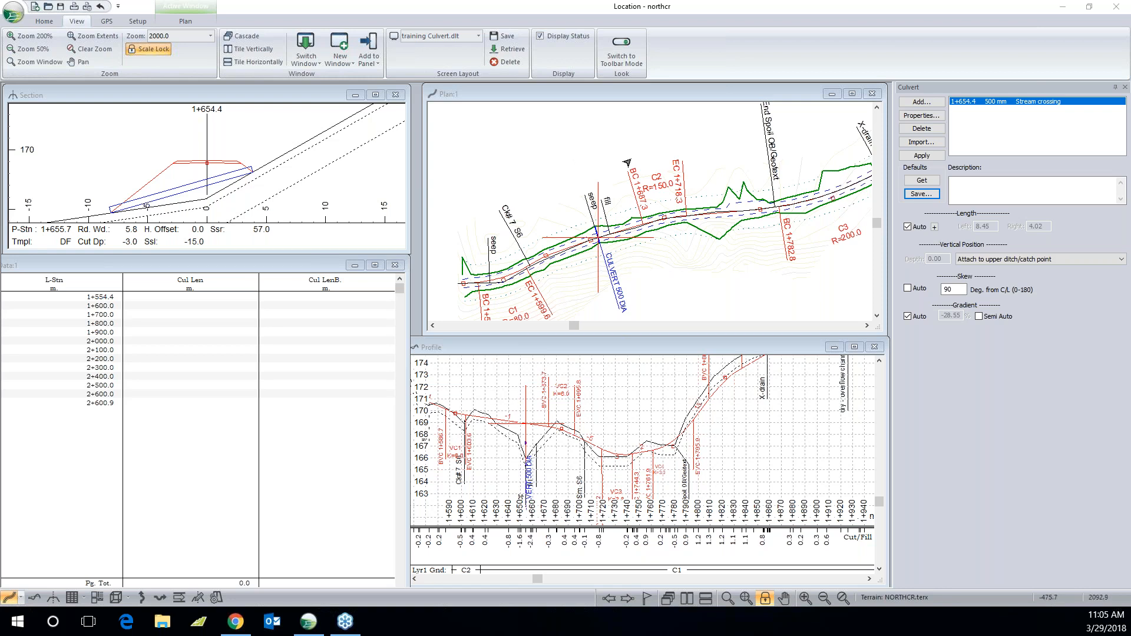
Step: Turn off the culvert's automatic gradient and apply a Semi Auto gradient of 5%
{"action": "left_click", "coordinate": [690, 230]}
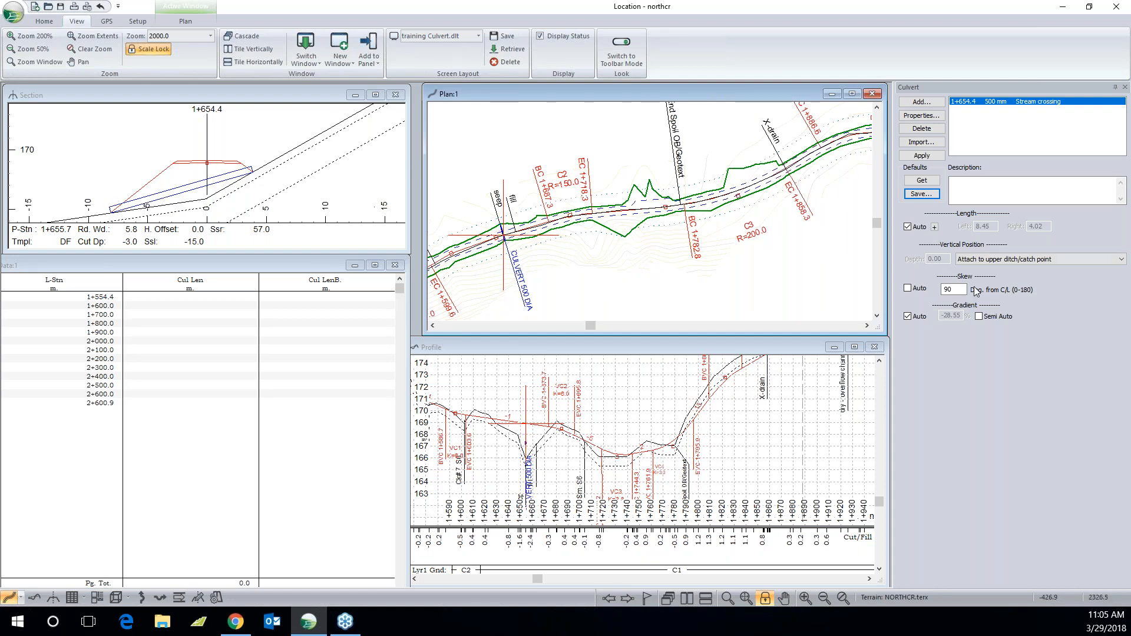
{"action": "left_click", "coordinate": [910, 318]}
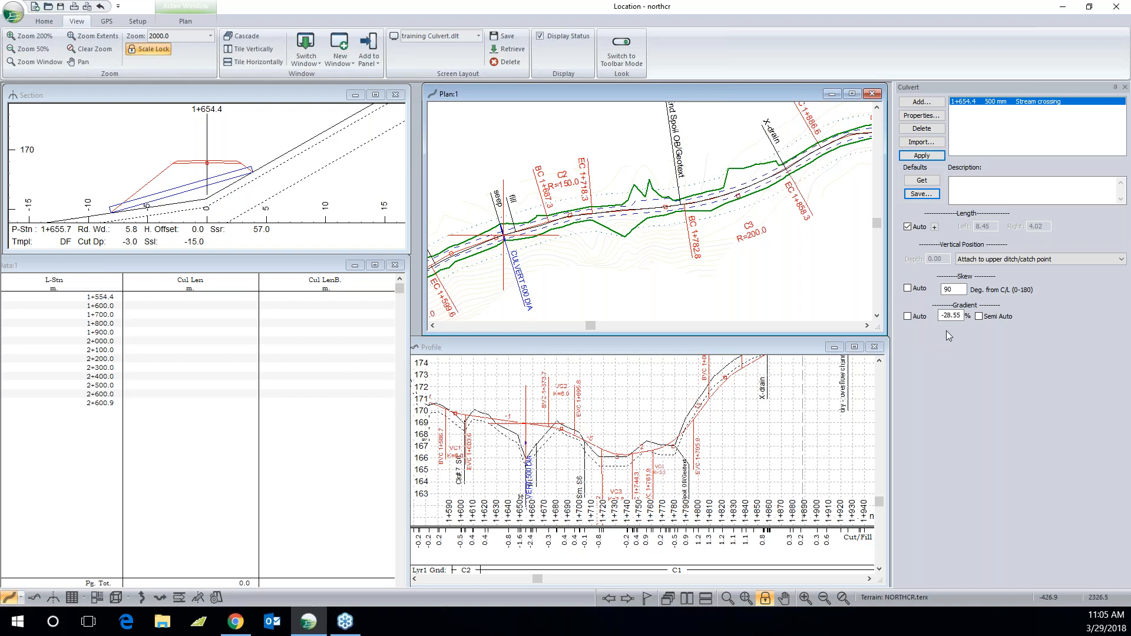
{"action": "left_click", "coordinate": [961, 315]}
{"action": "left_click_drag", "start_coordinate": [962, 315], "coordinate": [939, 316]}
{"action": "type", "text": "-5"}
{"action": "left_click", "coordinate": [980, 318]}
{"action": "double_click", "coordinate": [950, 316]}
{"action": "type", "text": "5"}
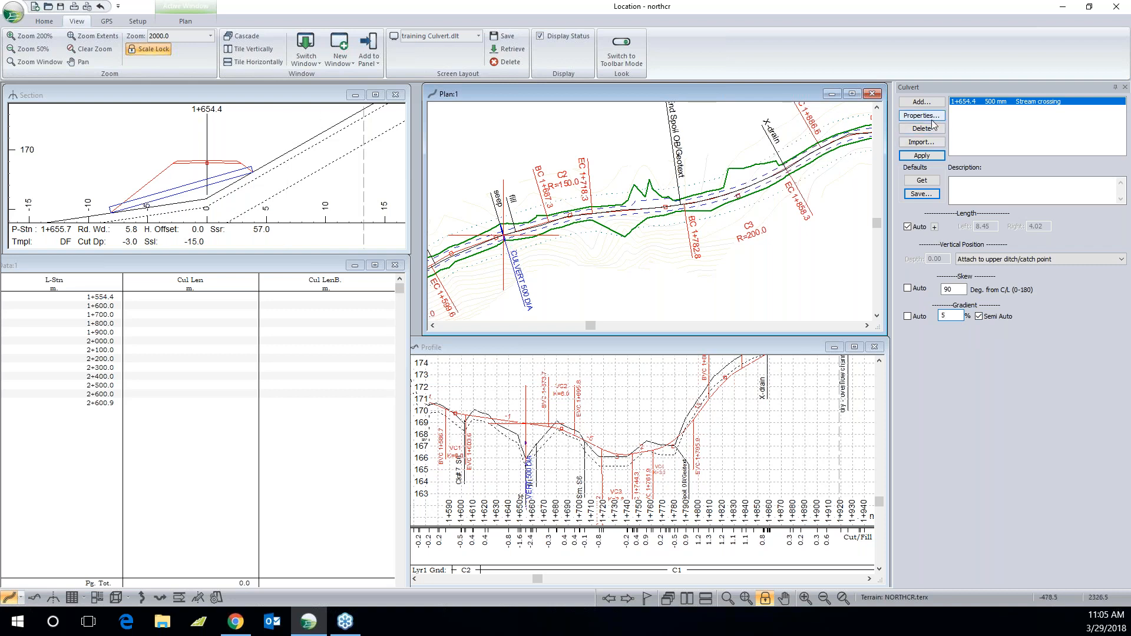
{"action": "left_click", "coordinate": [923, 156]}
{"action": "left_click", "coordinate": [924, 156]}
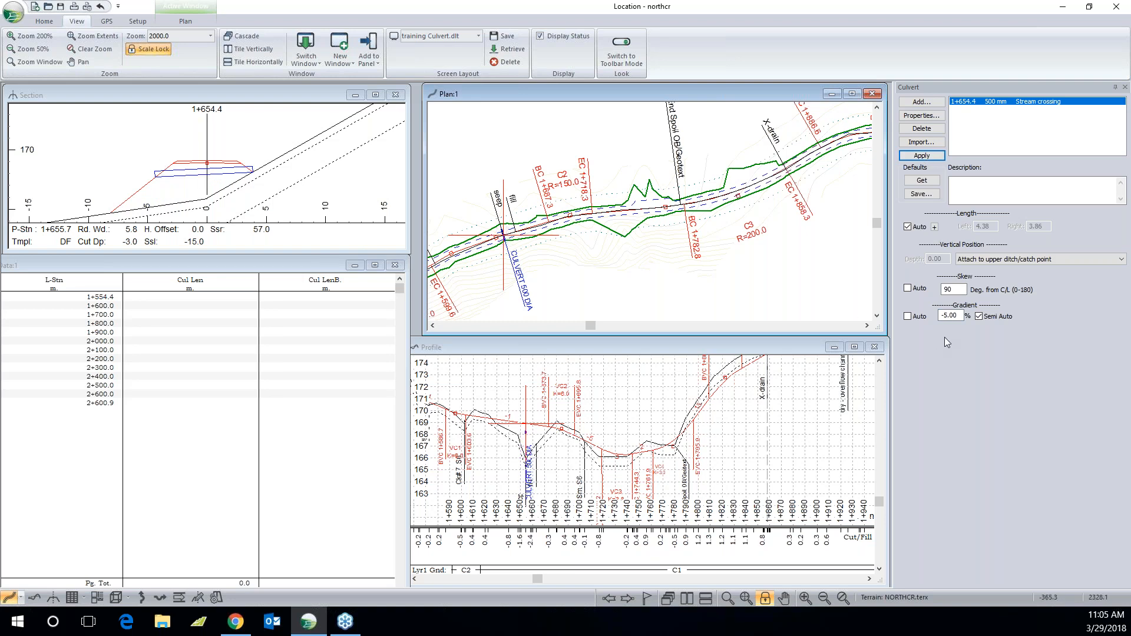
Step: Change the culvert's gradient to 10% with Semi Auto and apply it
{"action": "left_click_drag", "start_coordinate": [958, 316], "coordinate": [816, 304]}
{"action": "type", "text": "10"}
{"action": "left_click", "coordinate": [980, 317]}
{"action": "left_click", "coordinate": [922, 156]}
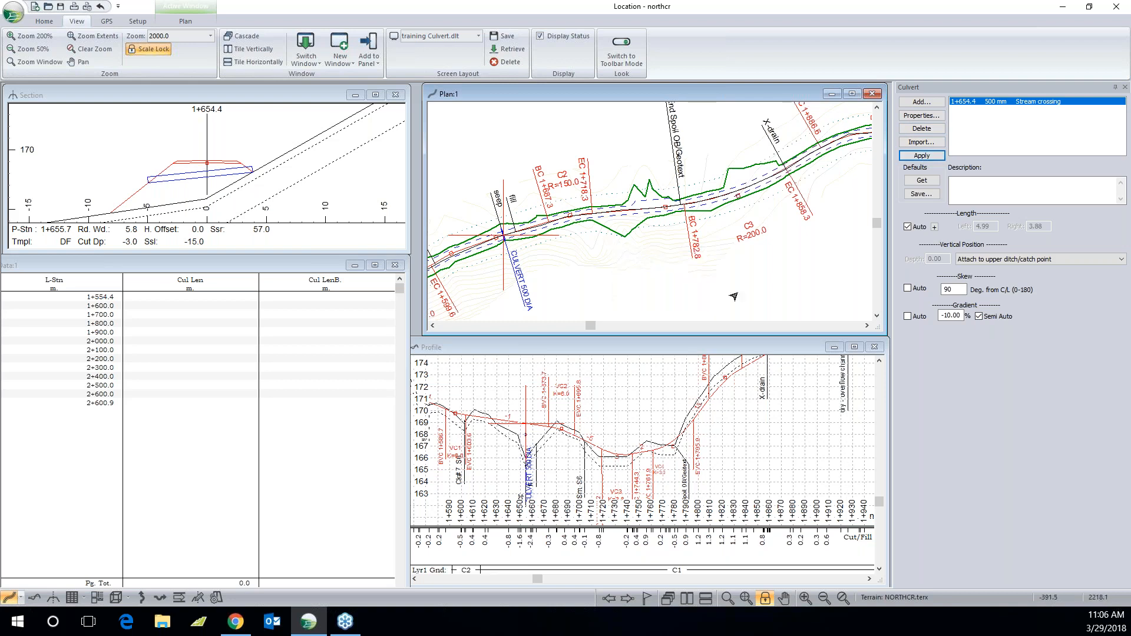
Step: Return the culvert's gradient to fully automatic and apply the change
{"action": "left_click", "coordinate": [908, 317]}
{"action": "left_click", "coordinate": [928, 156]}
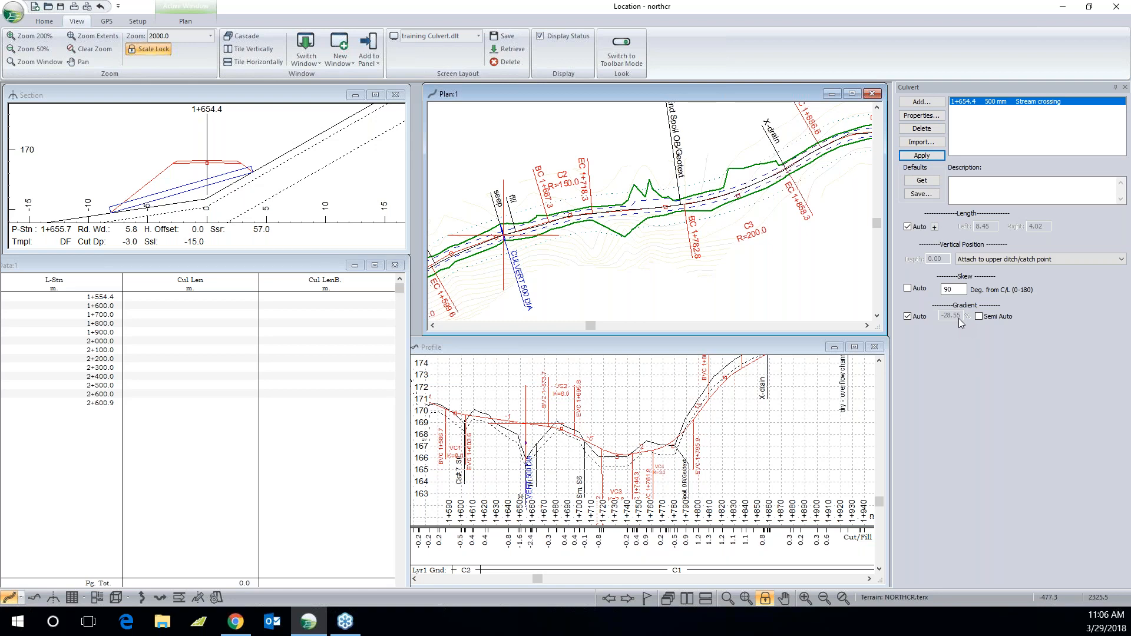
{"action": "mouse_move", "coordinate": [688, 249]}
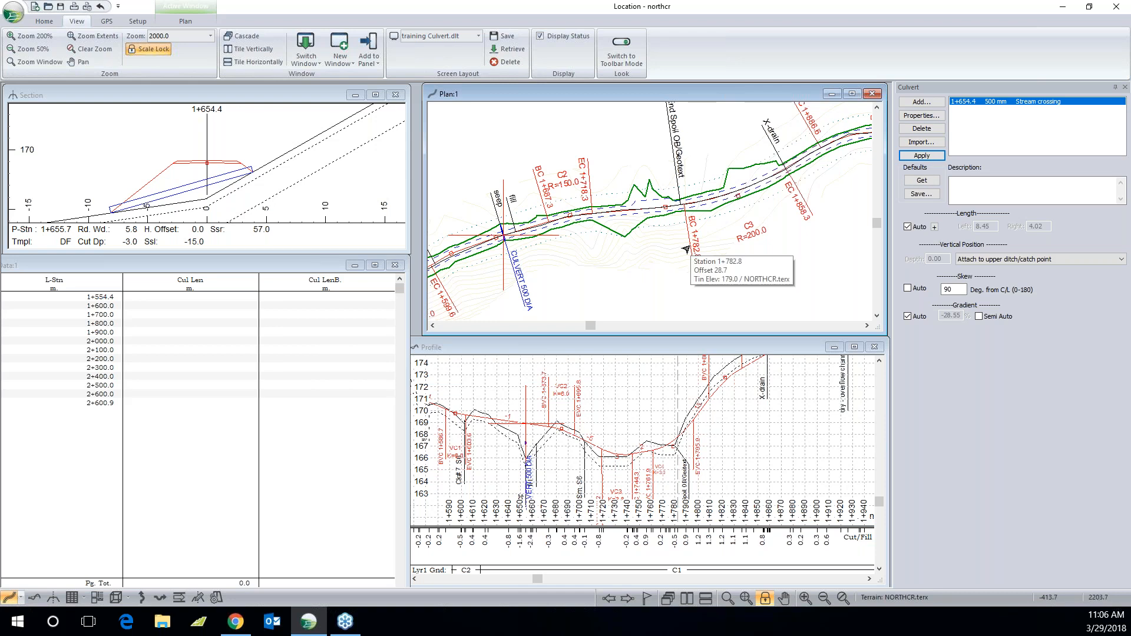
Step: Switch the culvert's gradient from automatic to Semi Auto at 10% and apply it
{"action": "left_click", "coordinate": [979, 316]}
{"action": "double_click", "coordinate": [961, 315]}
{"action": "type", "text": "10"}
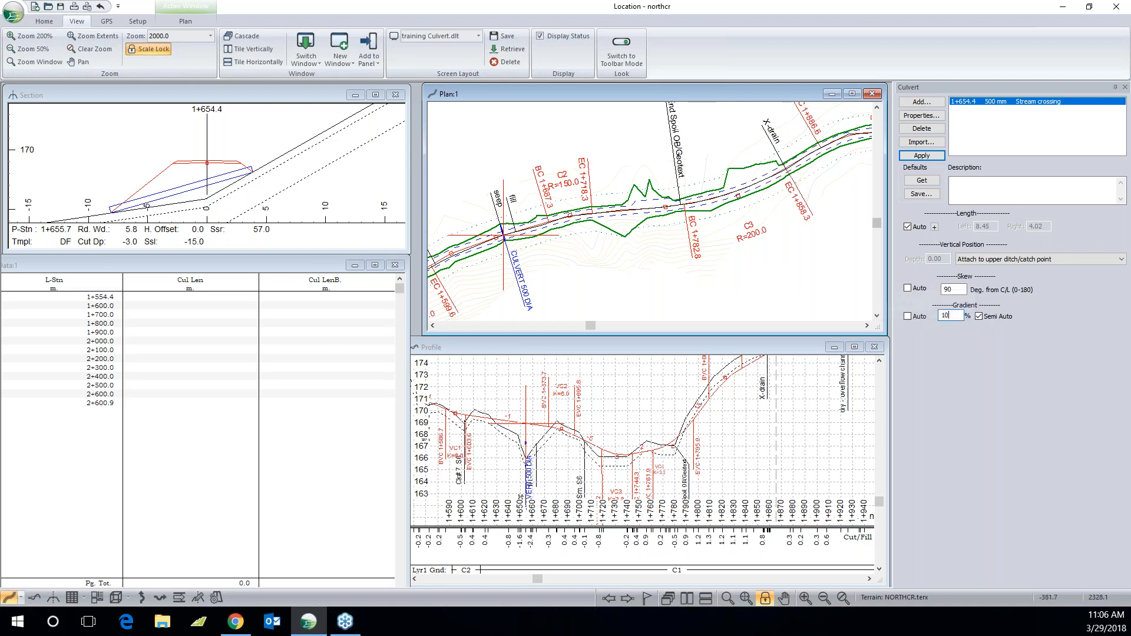
{"action": "left_click", "coordinate": [937, 157]}
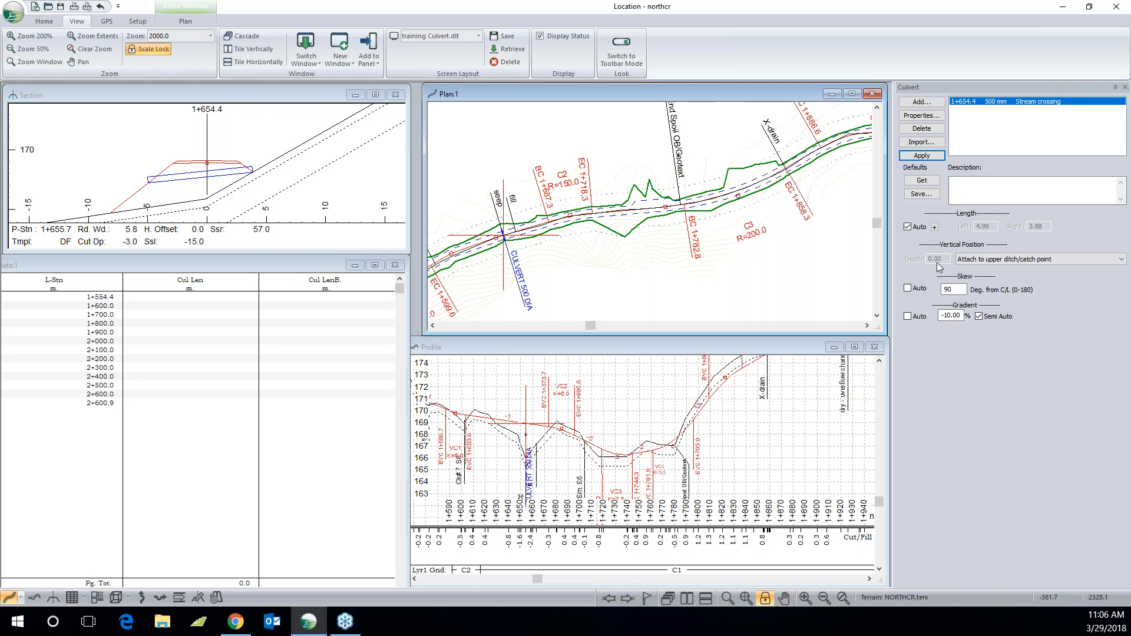
Step: Turn off the automatic culvert length and apply lengths of 6 m left and 4 m right
{"action": "left_click", "coordinate": [908, 226]}
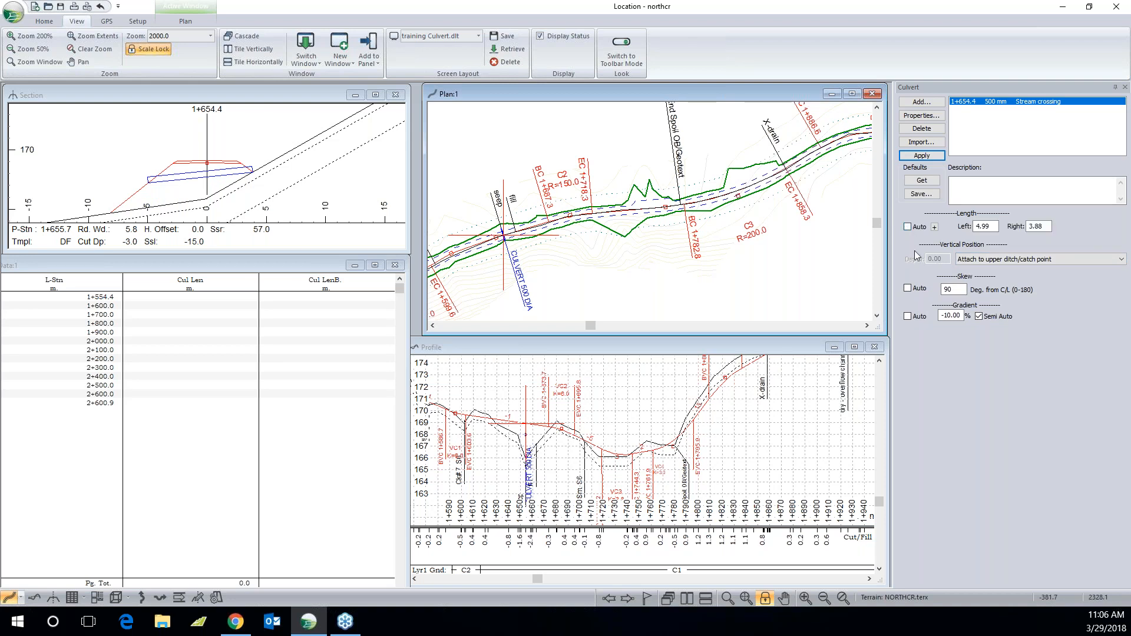
{"action": "double_click", "coordinate": [992, 226]}
{"action": "type", "text": "6"}
{"action": "key", "text": "Tab"}
{"action": "type", "text": "4"}
{"action": "left_click", "coordinate": [922, 156]}
{"action": "mouse_move", "coordinate": [112, 193]}
{"action": "mouse_move", "coordinate": [658, 207]}
Step: Limit the data window's rows to culvert insertion points only
{"action": "right_click", "coordinate": [198, 321]}
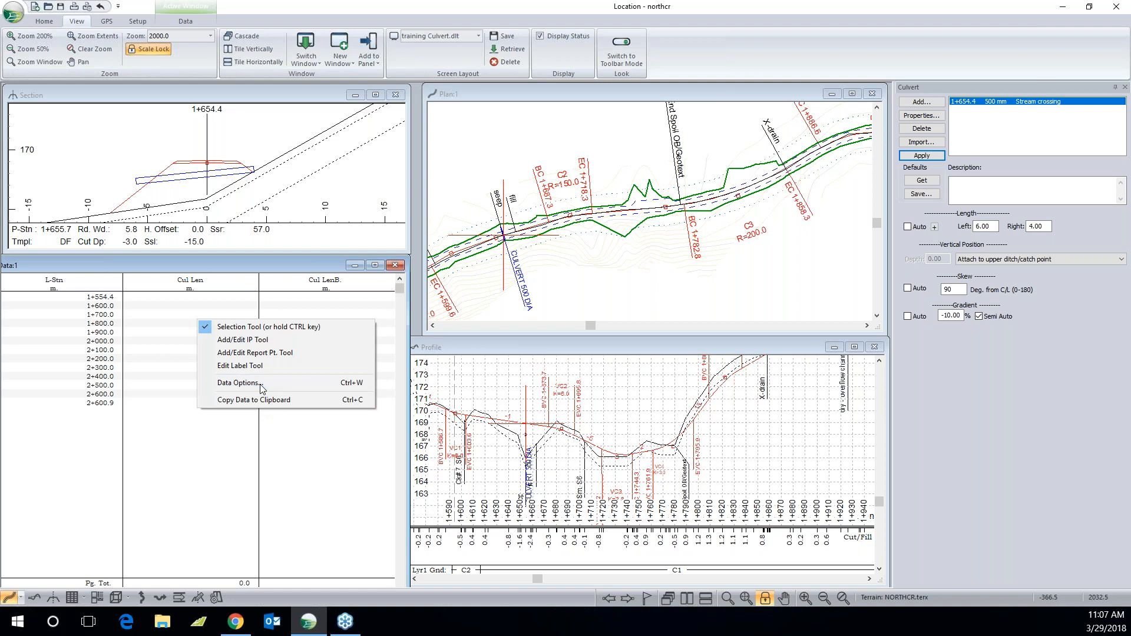
{"action": "left_click", "coordinate": [259, 384]}
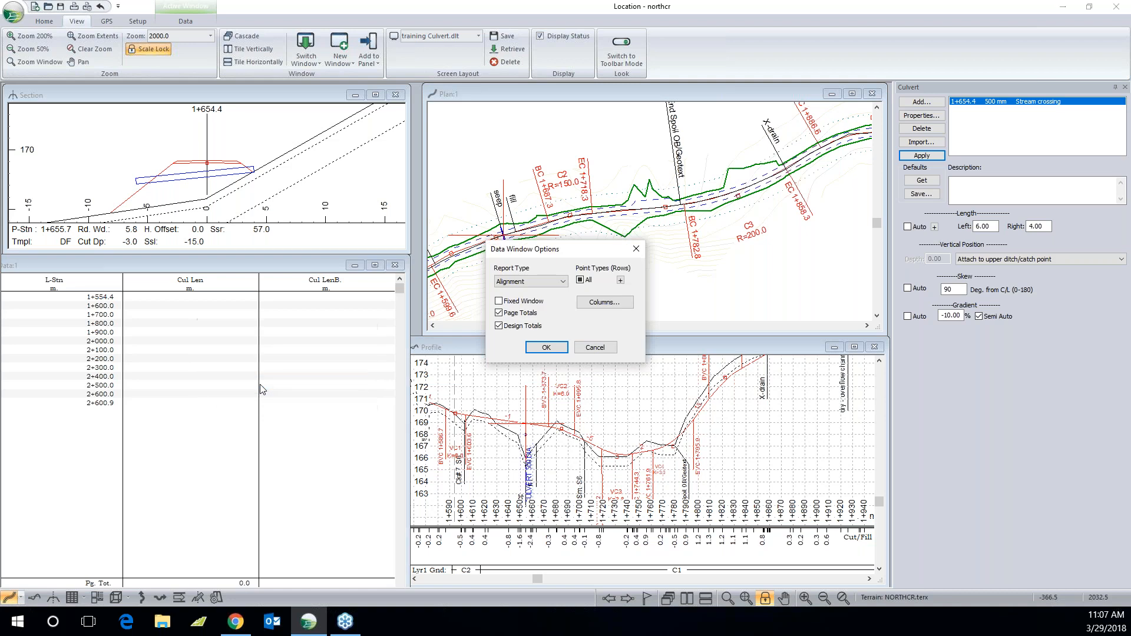
{"action": "left_click", "coordinate": [580, 280]}
{"action": "left_click", "coordinate": [621, 281]}
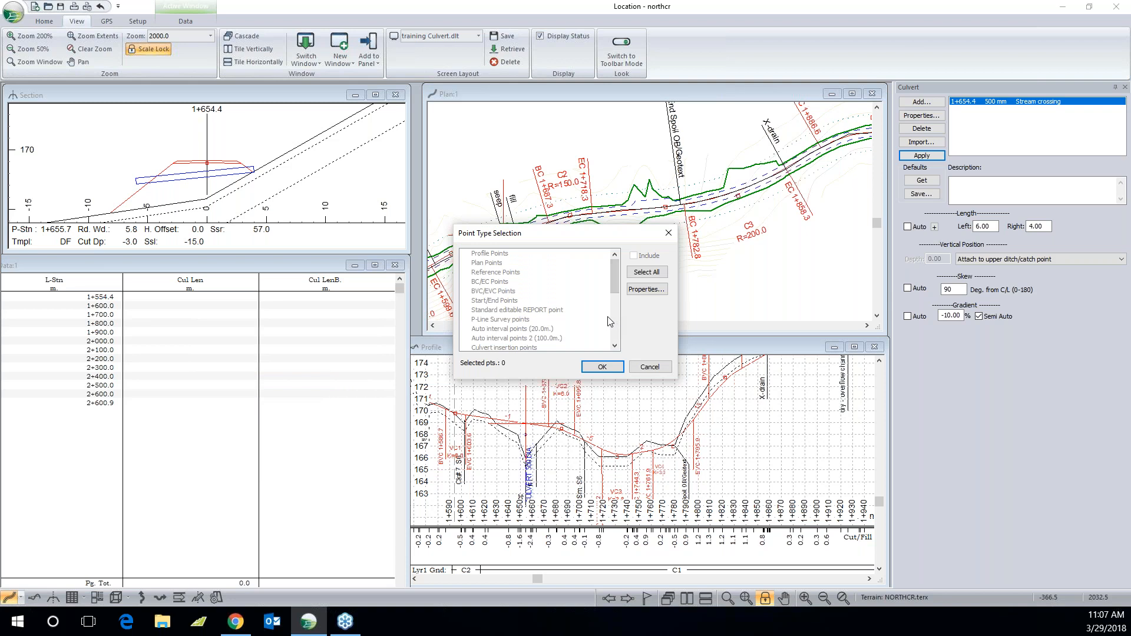
{"action": "left_click_drag", "start_coordinate": [617, 286], "coordinate": [619, 304]}
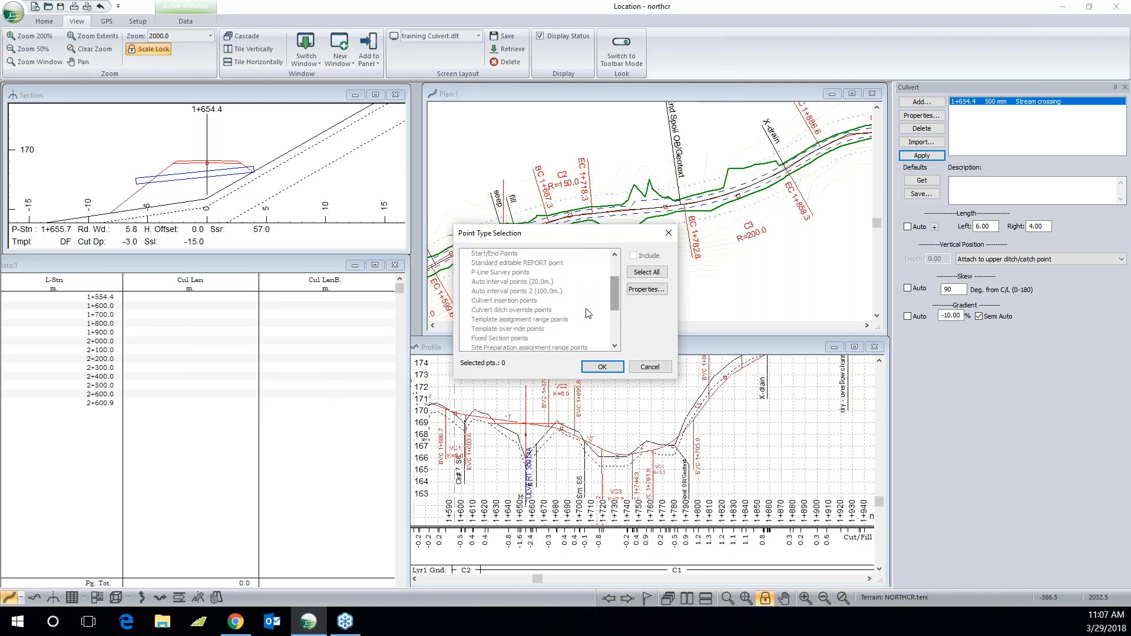
{"action": "left_click", "coordinate": [526, 302]}
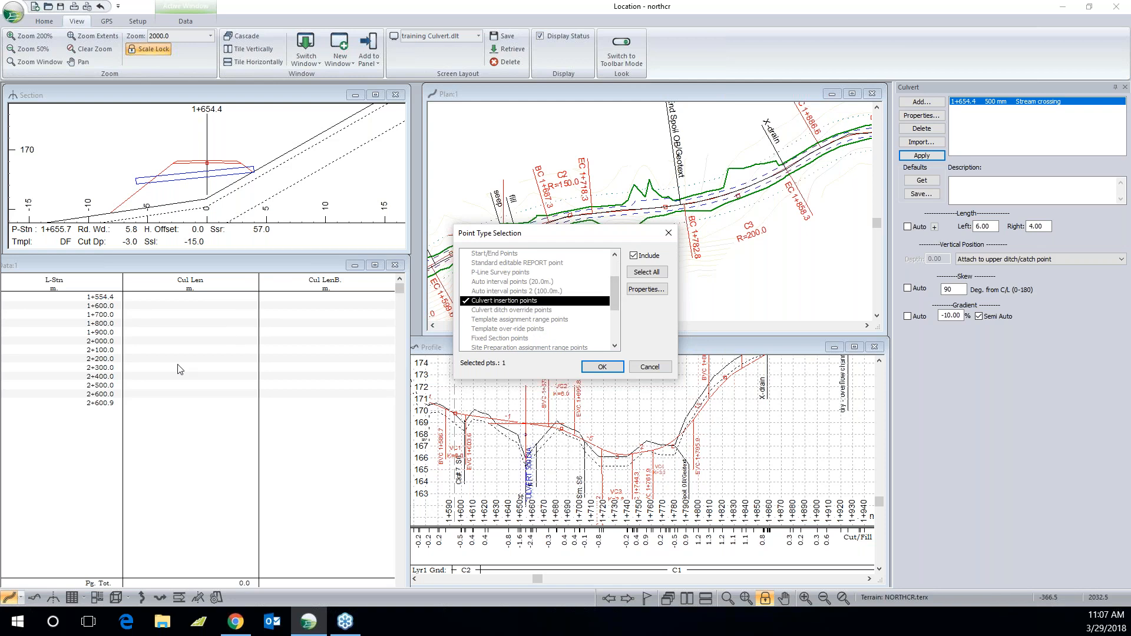
{"action": "left_click", "coordinate": [601, 367]}
{"action": "left_click", "coordinate": [547, 347]}
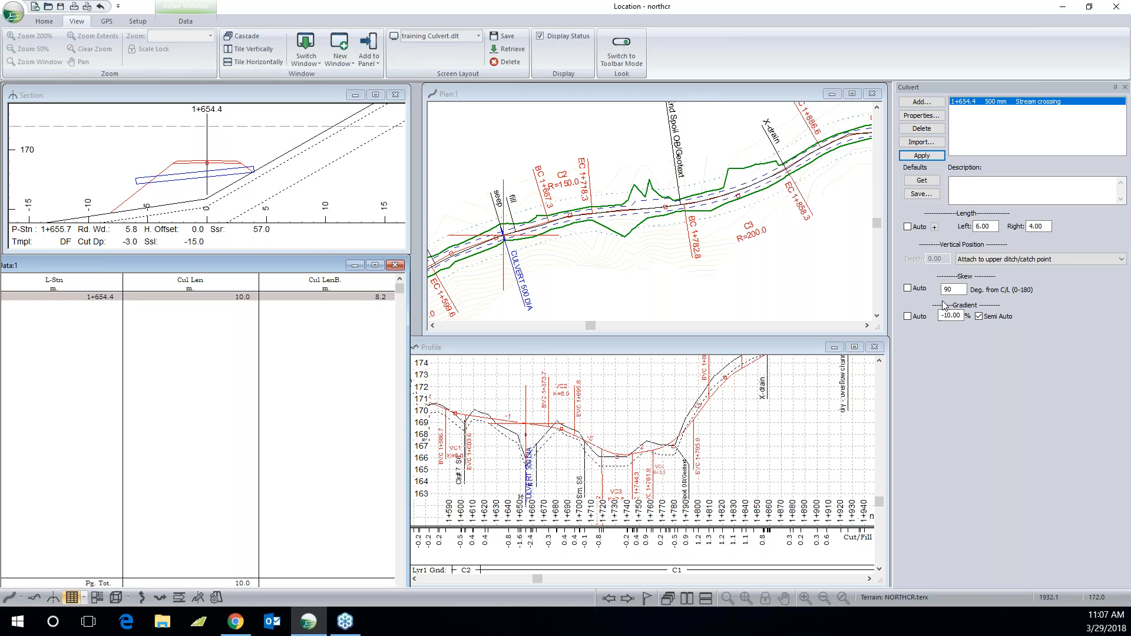
Step: Set the culvert's vertical position to Minimum fill depth with a depth of 1 m and apply it
{"action": "left_click", "coordinate": [910, 228]}
{"action": "left_click", "coordinate": [1121, 259]}
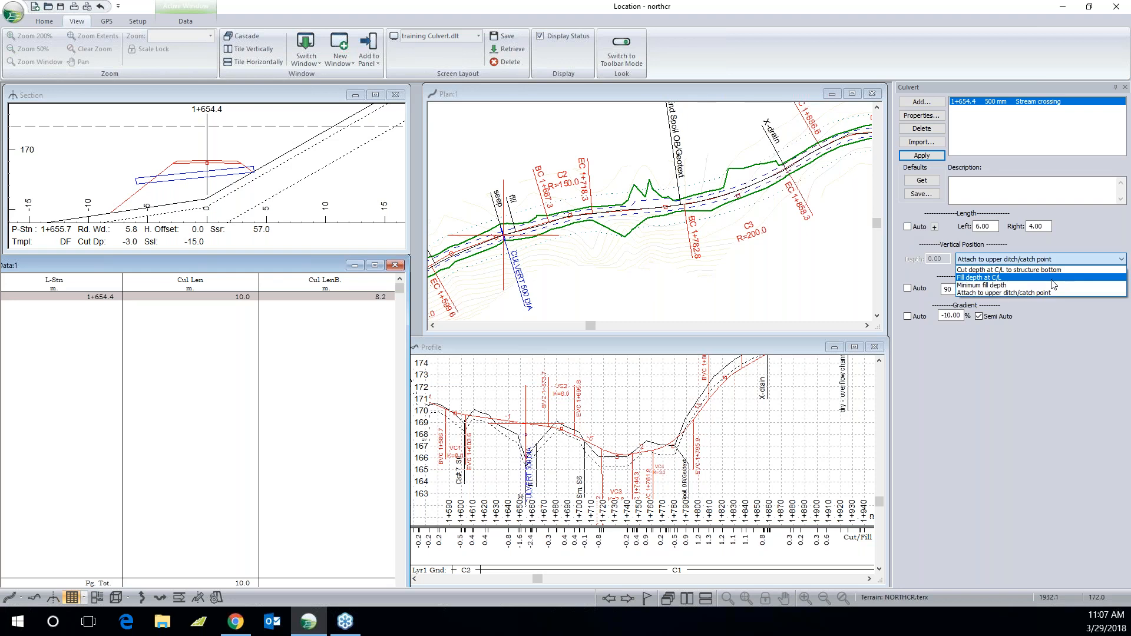
{"action": "left_click", "coordinate": [1006, 286]}
{"action": "double_click", "coordinate": [937, 260]}
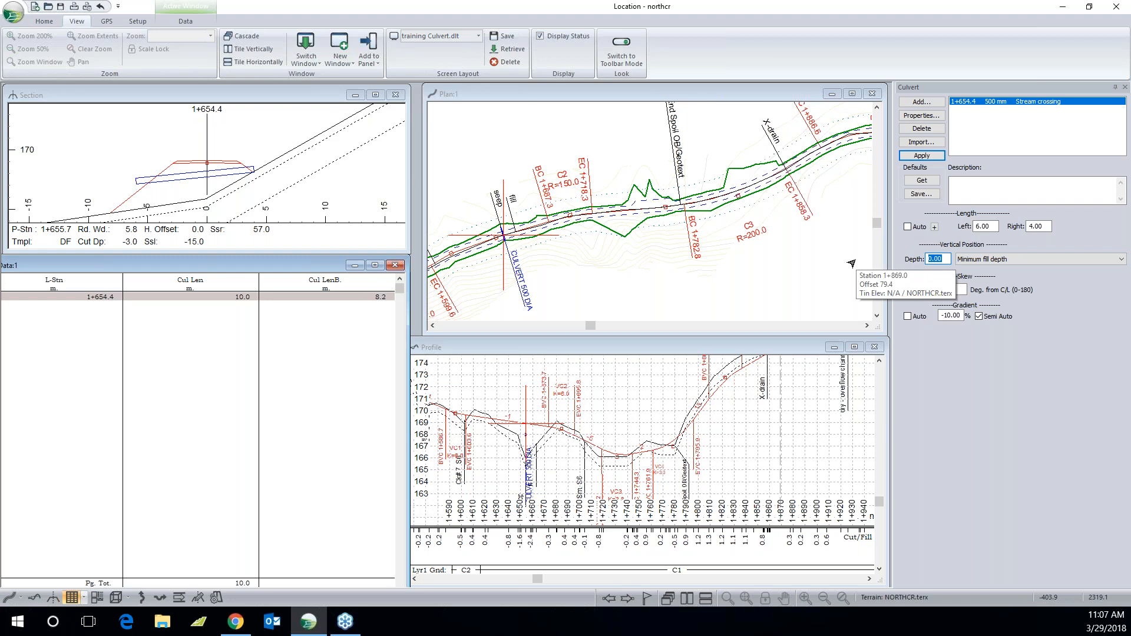
{"action": "type", "text": "1"}
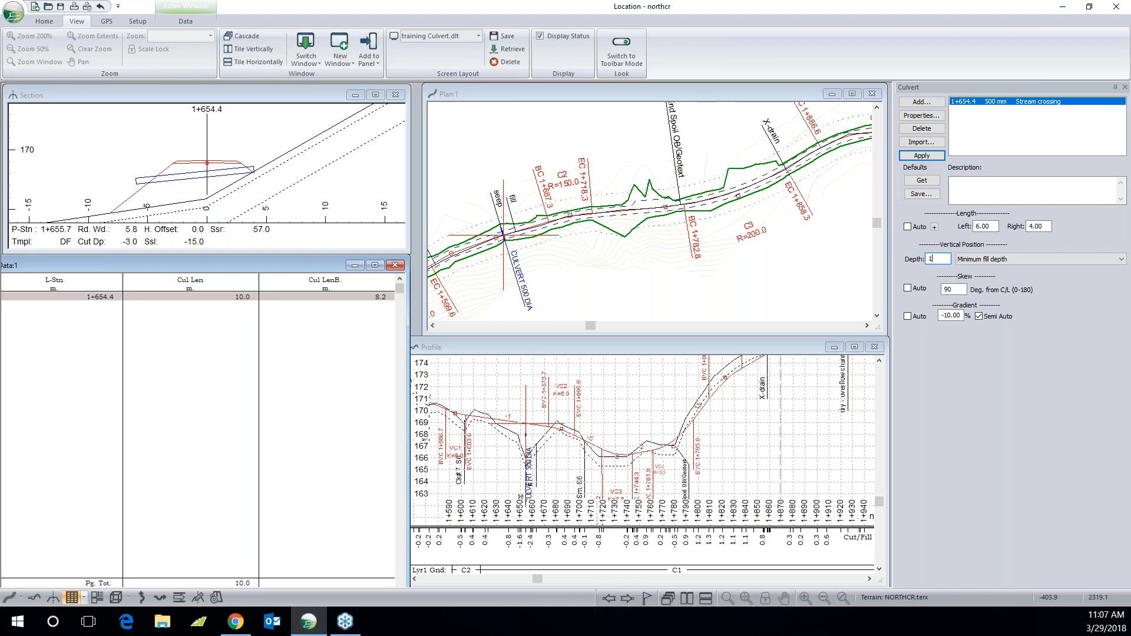
{"action": "left_click", "coordinate": [939, 158]}
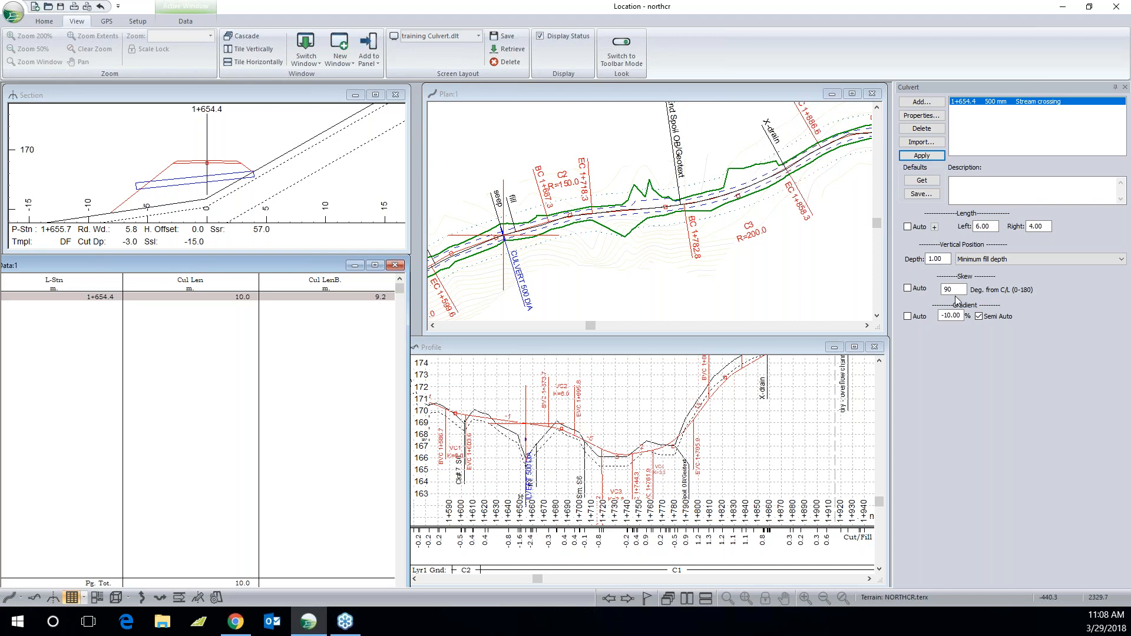
Step: Set the stream-crossing culvert's minimum fill depth to 0.5 m, turn on its automatic skew, and apply both
{"action": "left_click_drag", "start_coordinate": [946, 259], "coordinate": [919, 258]}
{"action": "type", "text": ".5"}
{"action": "left_click", "coordinate": [922, 156]}
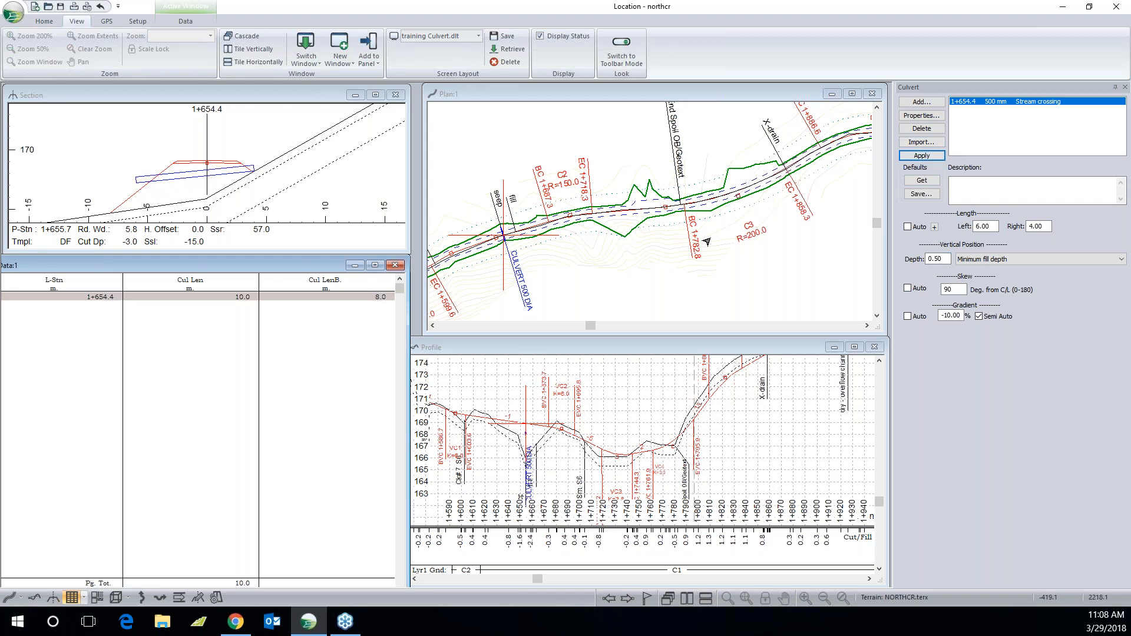
{"action": "mouse_move", "coordinate": [703, 241]}
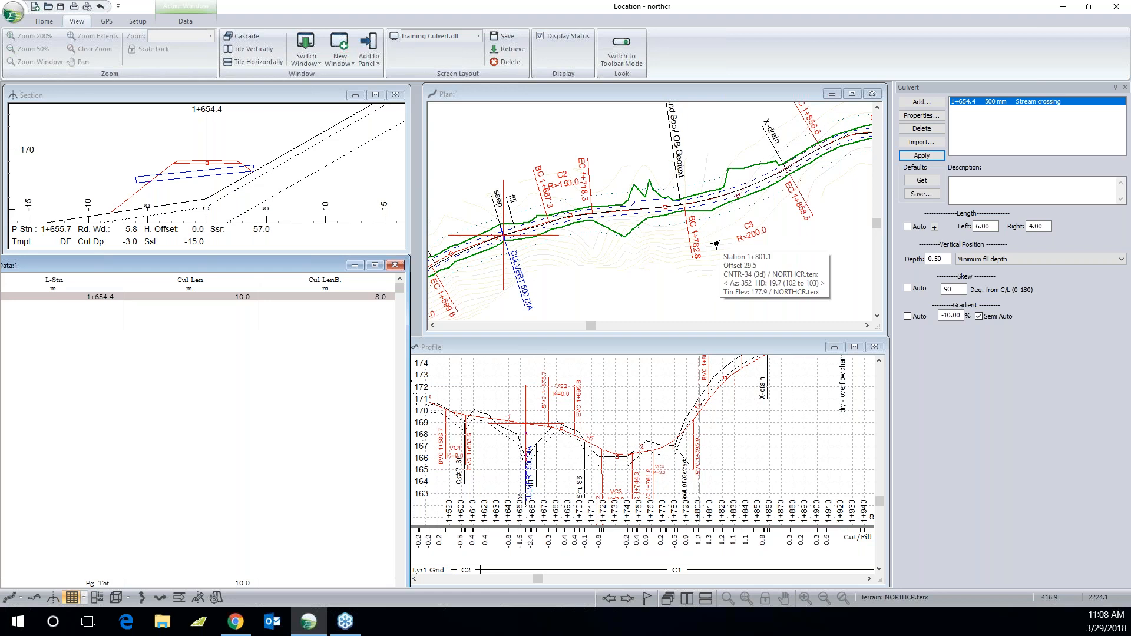
{"action": "left_click", "coordinate": [909, 289]}
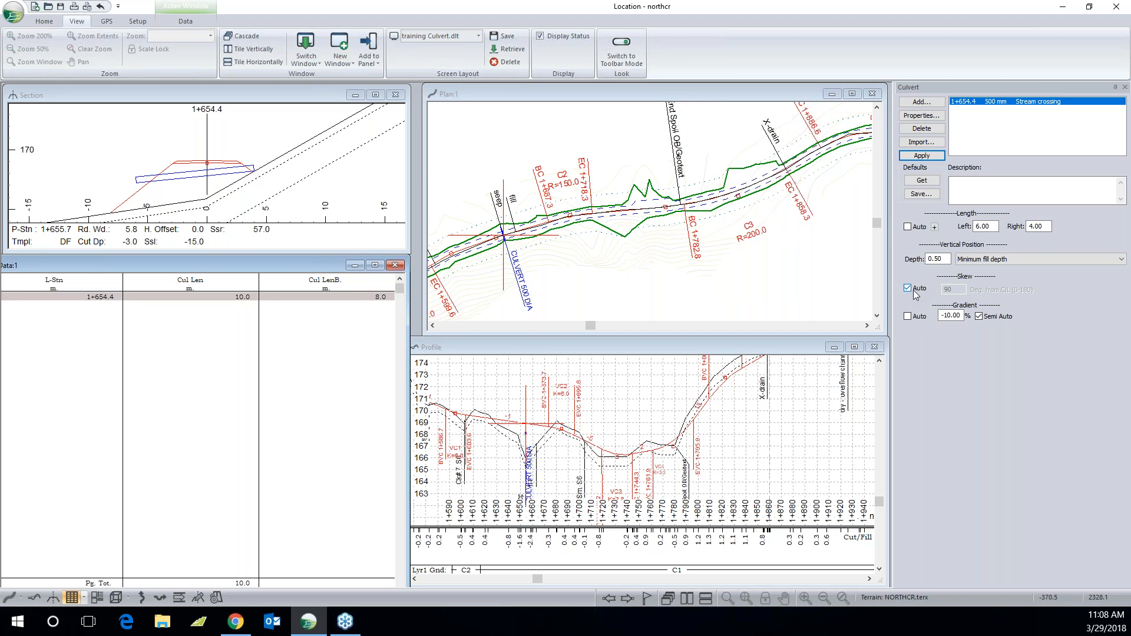
{"action": "left_click", "coordinate": [924, 158]}
Step: Add a second culvert, without the natural channel option, at the X-drain location, L-line station 1858.3
{"action": "middle_click_drag", "start_coordinate": [713, 244], "coordinate": [636, 260]}
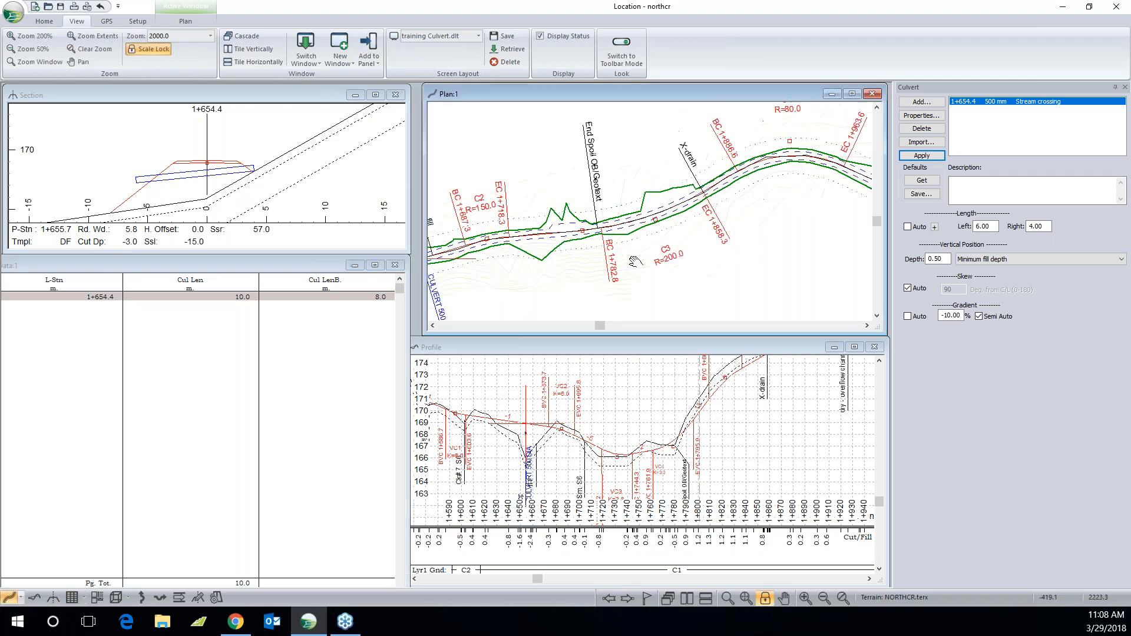
{"action": "mouse_move", "coordinate": [636, 260]}
{"action": "left_click", "coordinate": [700, 202]}
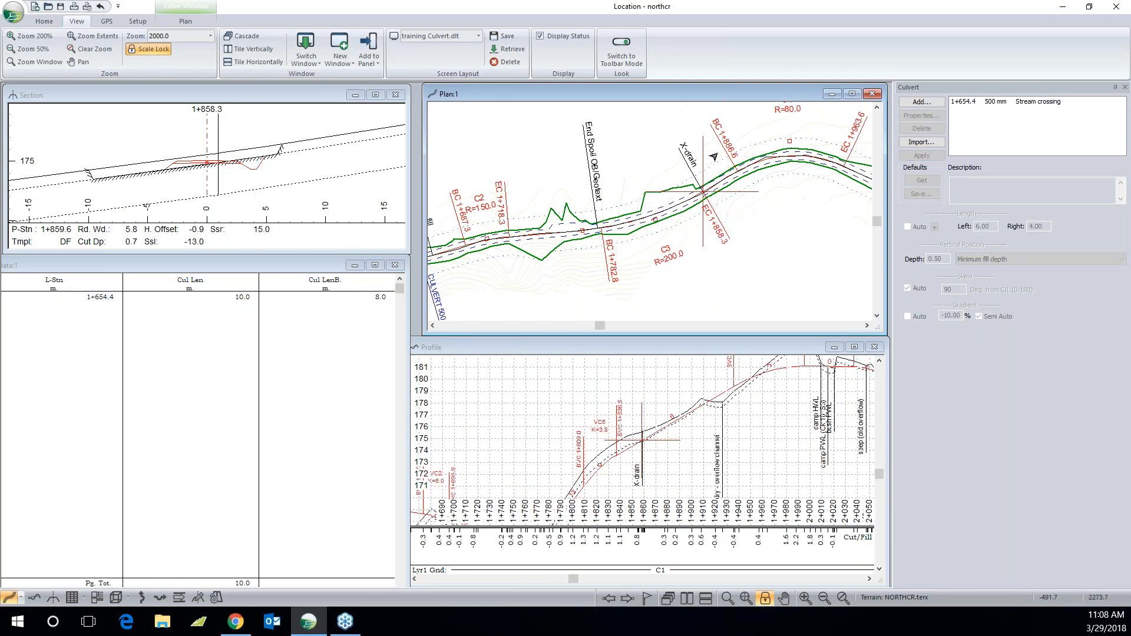
{"action": "left_click", "coordinate": [928, 108]}
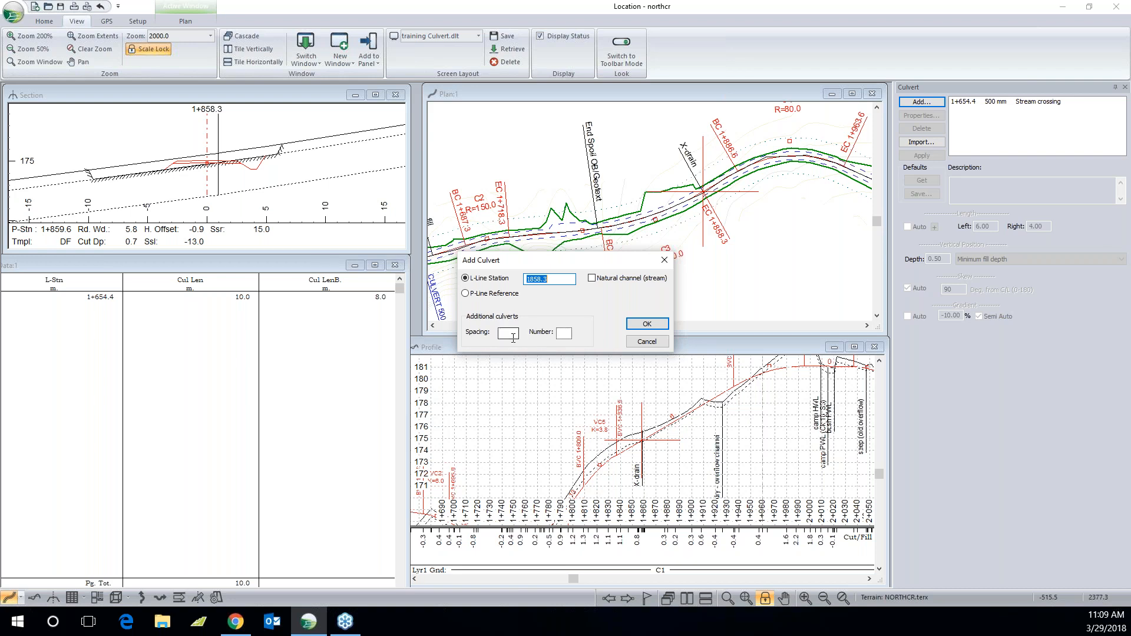
{"action": "left_click", "coordinate": [646, 325]}
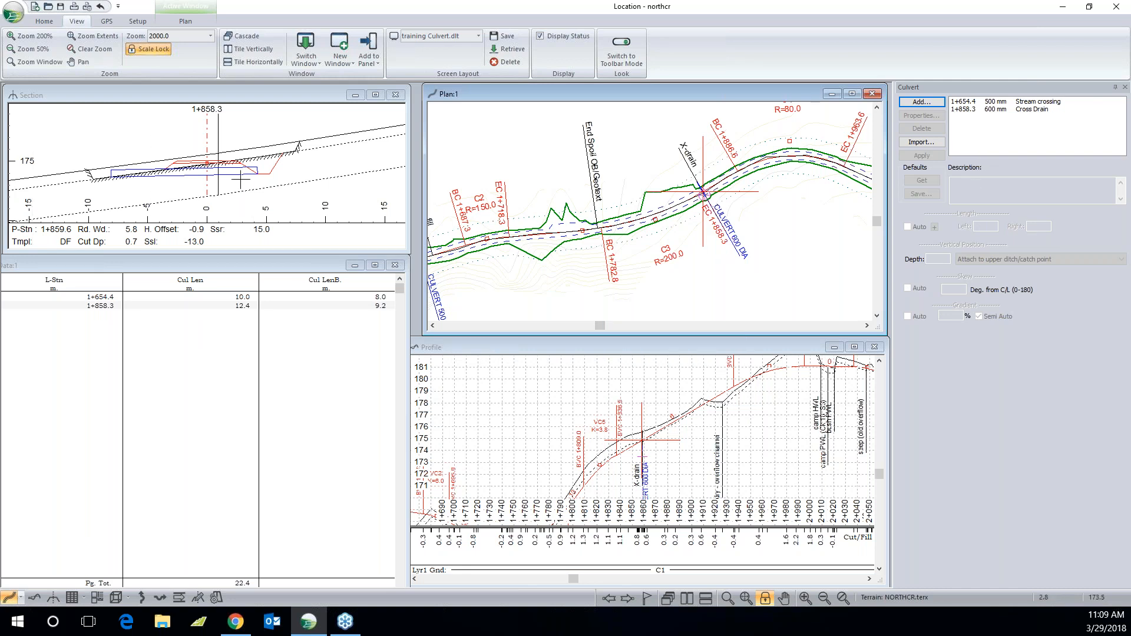
Step: Change the diameter of the cross-drain culvert at station 1858.3 to 200 mm
{"action": "left_click", "coordinate": [979, 110]}
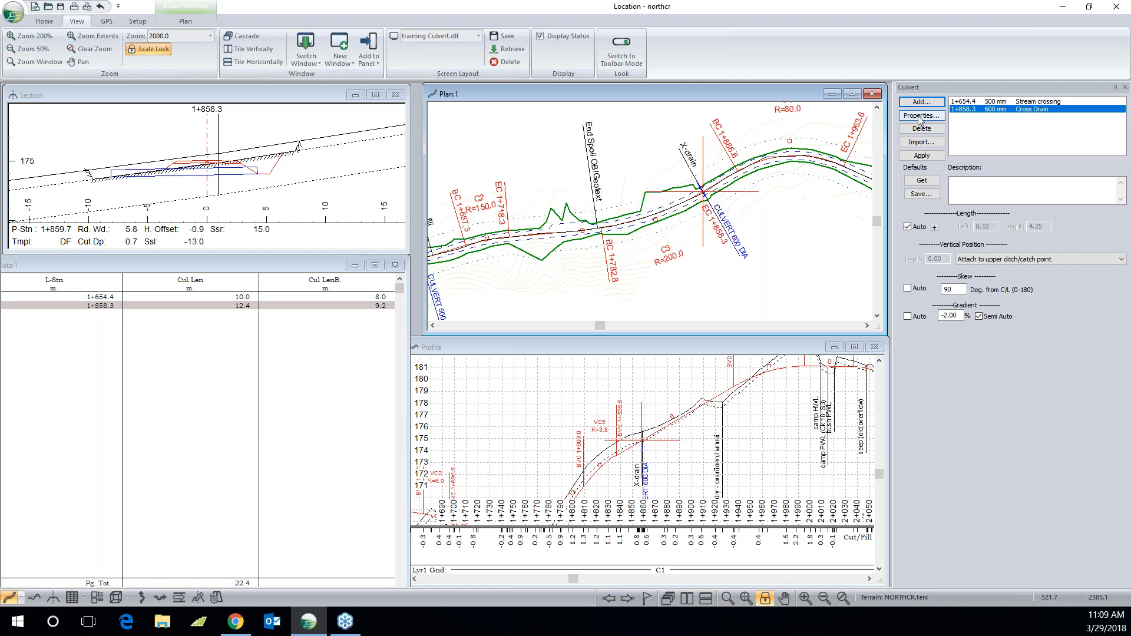
{"action": "left_click", "coordinate": [920, 117]}
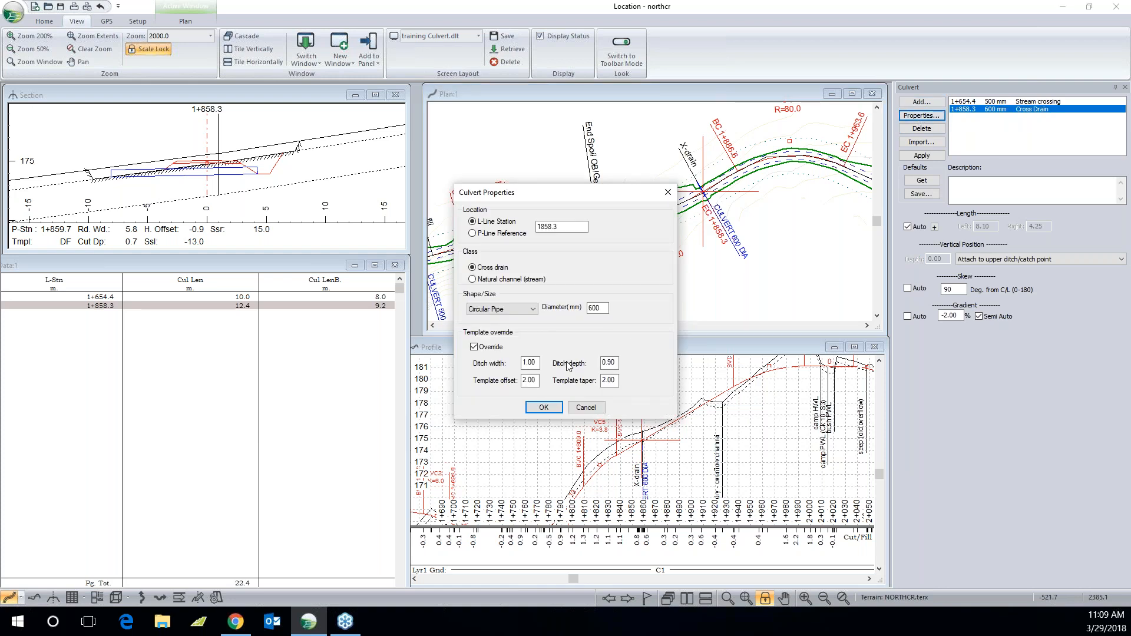
{"action": "double_click", "coordinate": [595, 308]}
{"action": "type", "text": "200"}
{"action": "left_click", "coordinate": [544, 408]}
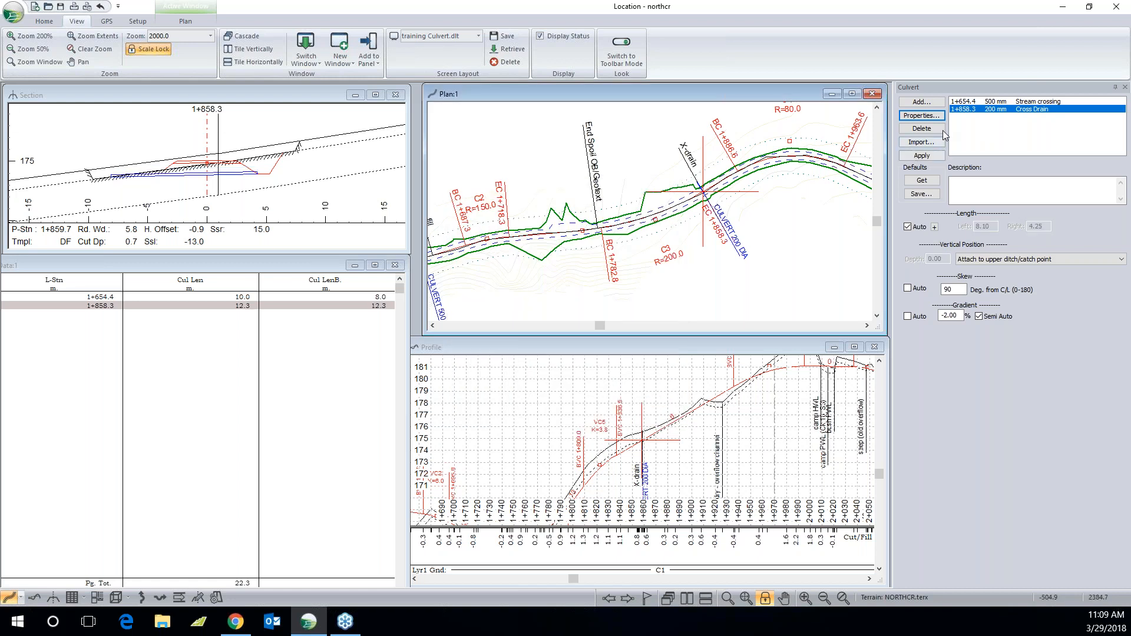
Step: Set the cross-drain culvert's template override to a ditch width of 2 and a ditch depth of 1
{"action": "left_click", "coordinate": [922, 116]}
{"action": "left_click", "coordinate": [488, 349]}
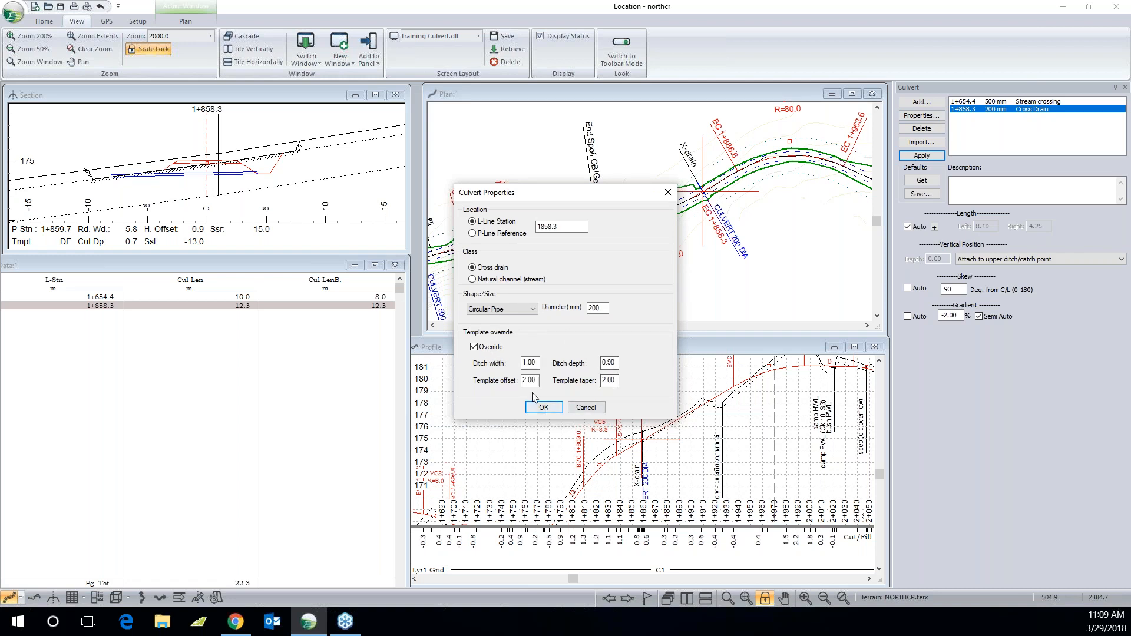
{"action": "left_click_drag", "start_coordinate": [538, 363], "coordinate": [496, 360]}
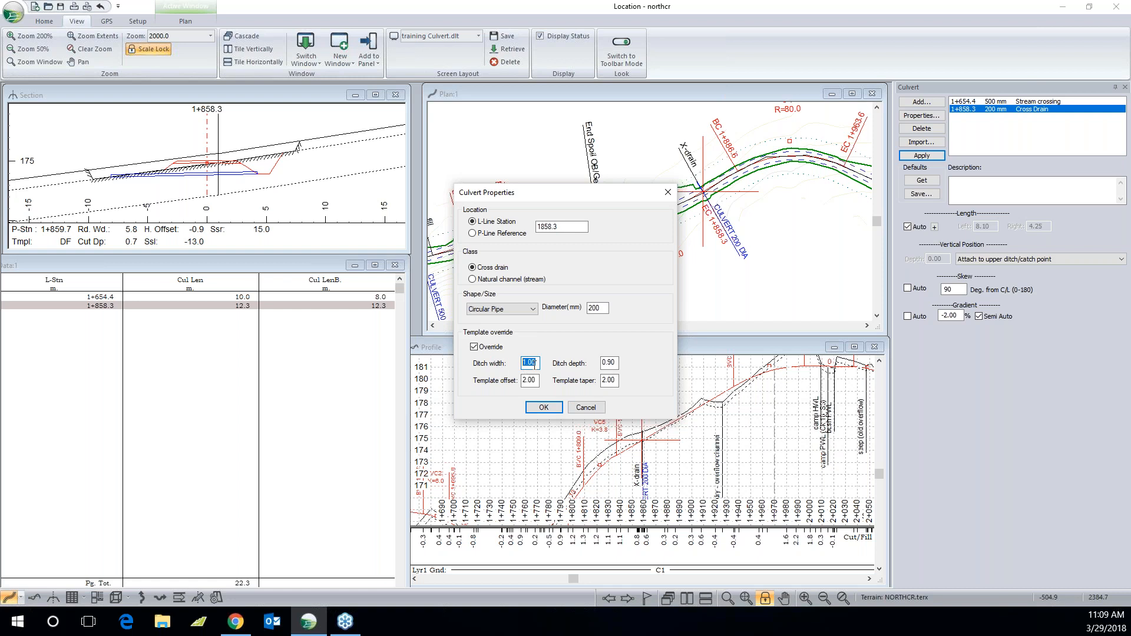
{"action": "type", "text": "2"}
{"action": "left_click", "coordinate": [539, 379]}
{"action": "left_click", "coordinate": [616, 362]}
{"action": "type", "text": "1"}
{"action": "left_click", "coordinate": [543, 407]}
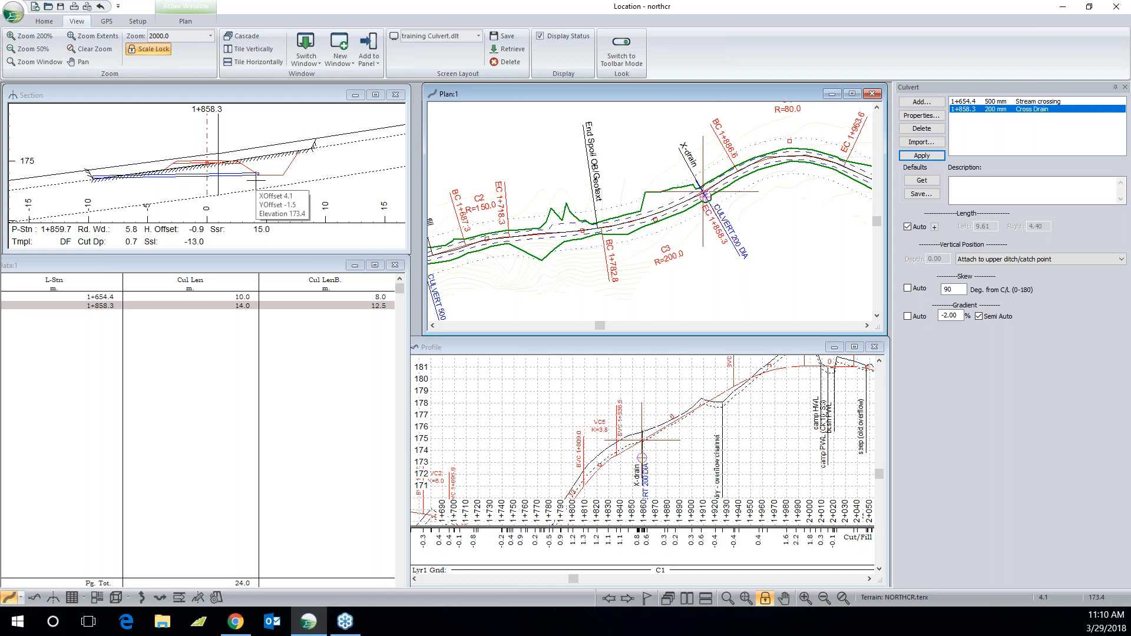
Step: Give the cross-drain culvert the description "Cross drain" and apply it
{"action": "left_click", "coordinate": [960, 194]}
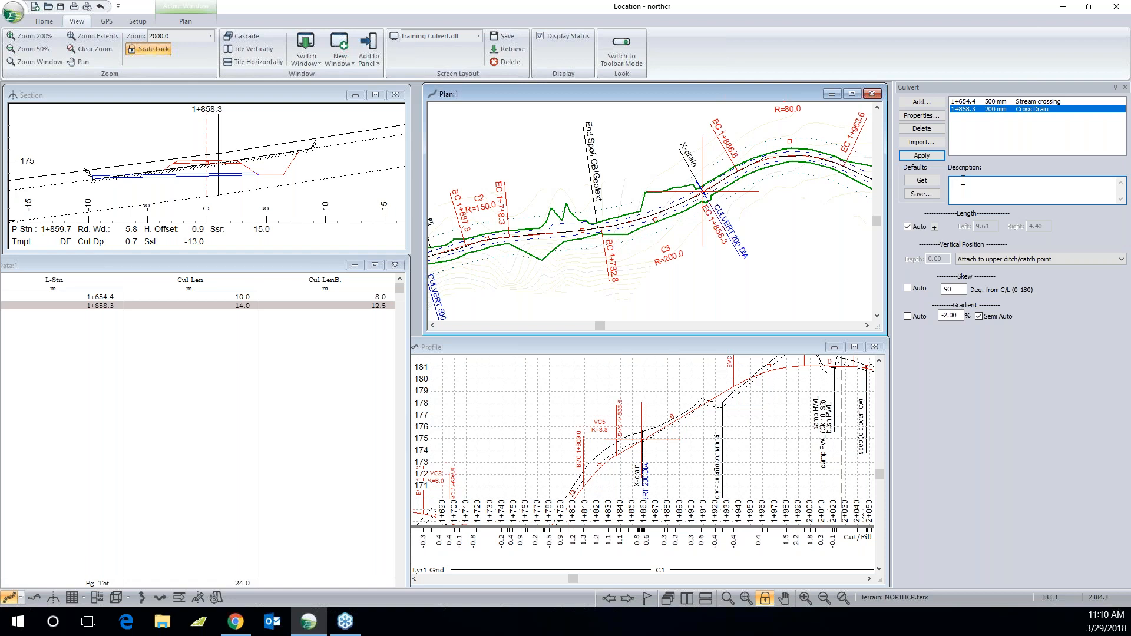
{"action": "type", "text": "Cross drain"}
{"action": "left_click", "coordinate": [933, 156]}
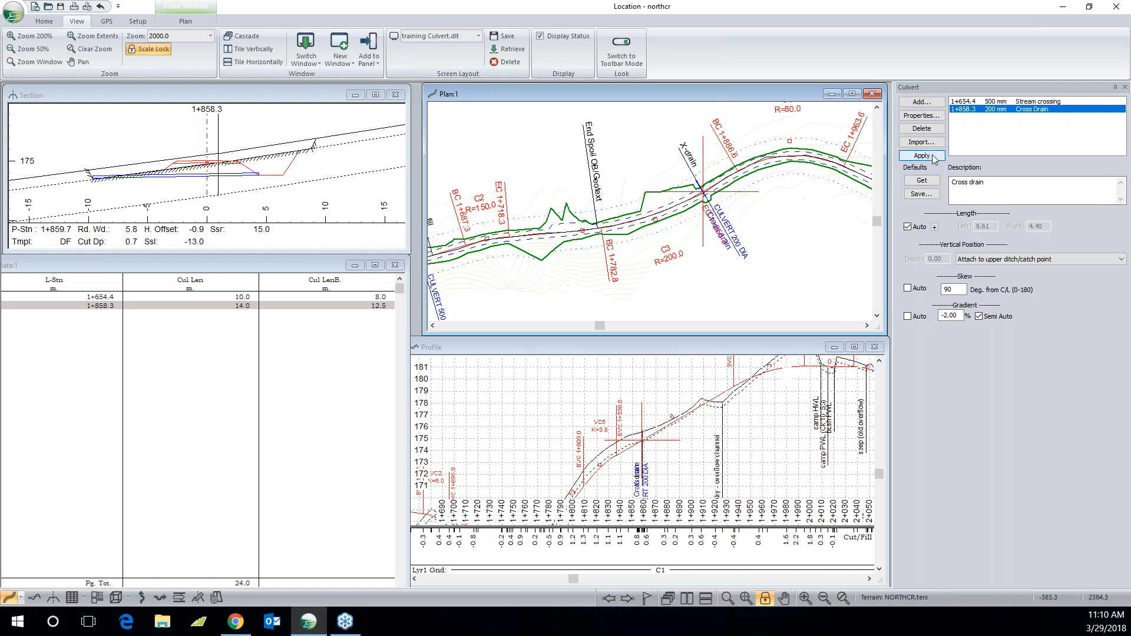
{"action": "scroll", "coordinate": [699, 236], "scroll_direction": "up", "scroll_amount": 2}
{"action": "scroll", "coordinate": [737, 238], "scroll_direction": "up", "scroll_amount": 2}
{"action": "right_click", "coordinate": [731, 229]}
{"action": "left_click", "coordinate": [777, 261]}
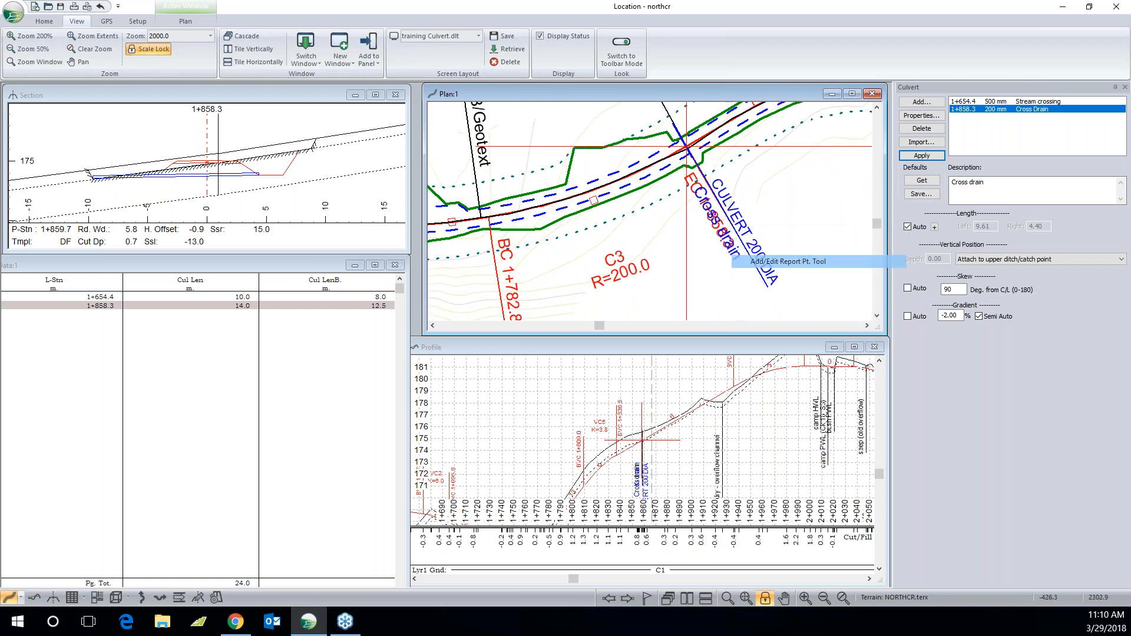
{"action": "left_click", "coordinate": [702, 201]}
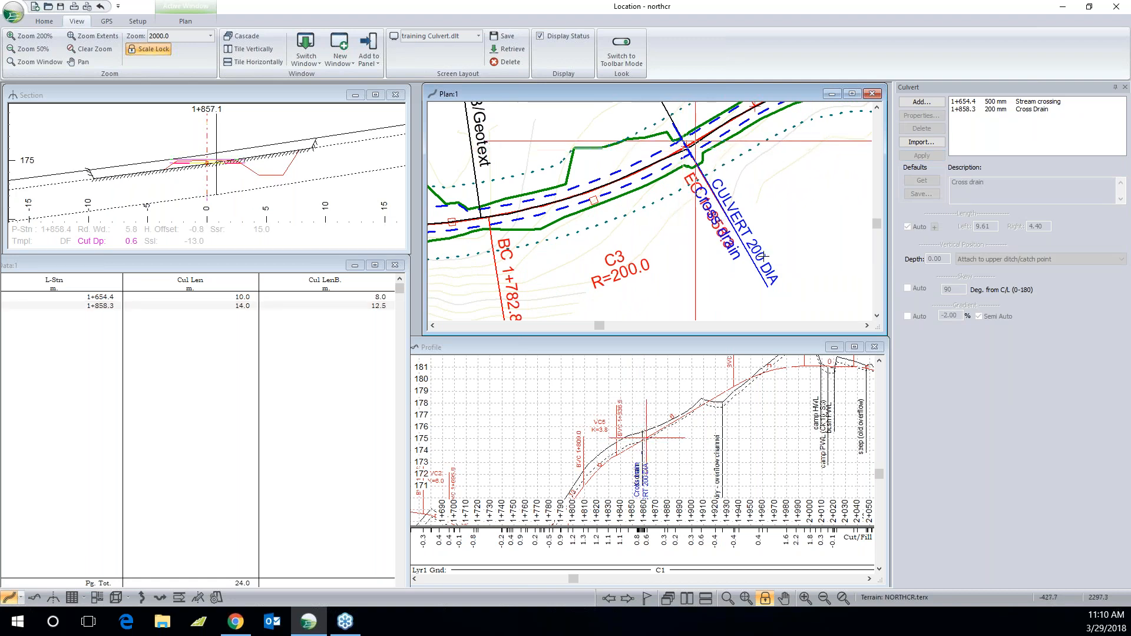
{"action": "left_click", "coordinate": [776, 288]}
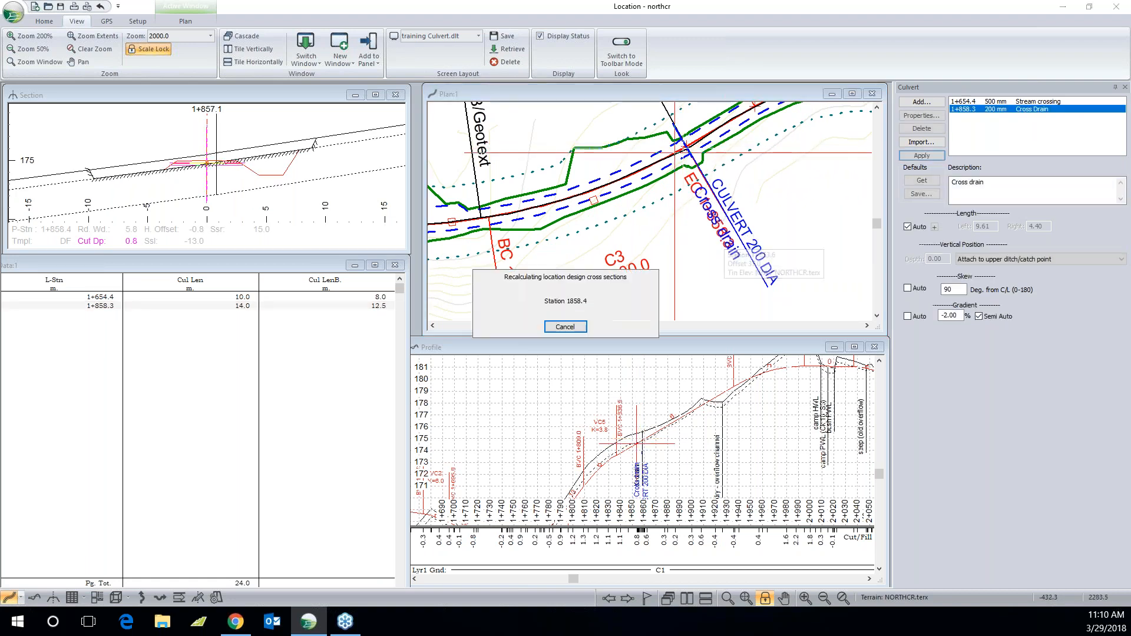
Step: Use the Edit Label tool to move the EC 1+858.3 and "Cross drain" labels in the plan clear of the culvert label
{"action": "right_click", "coordinate": [675, 200]}
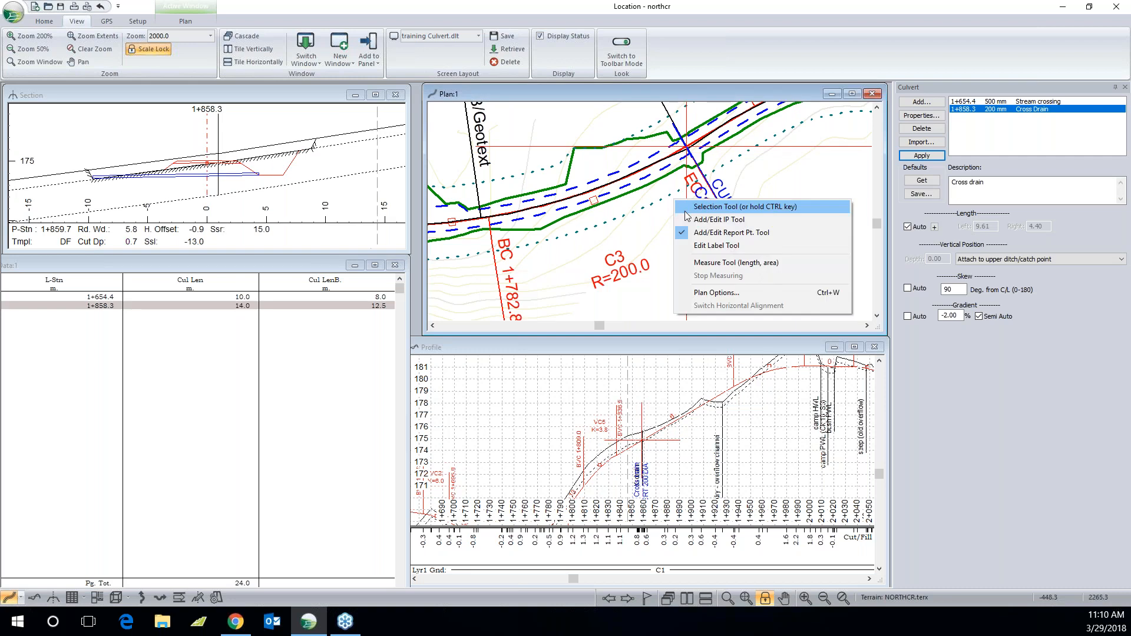
{"action": "left_click", "coordinate": [725, 246]}
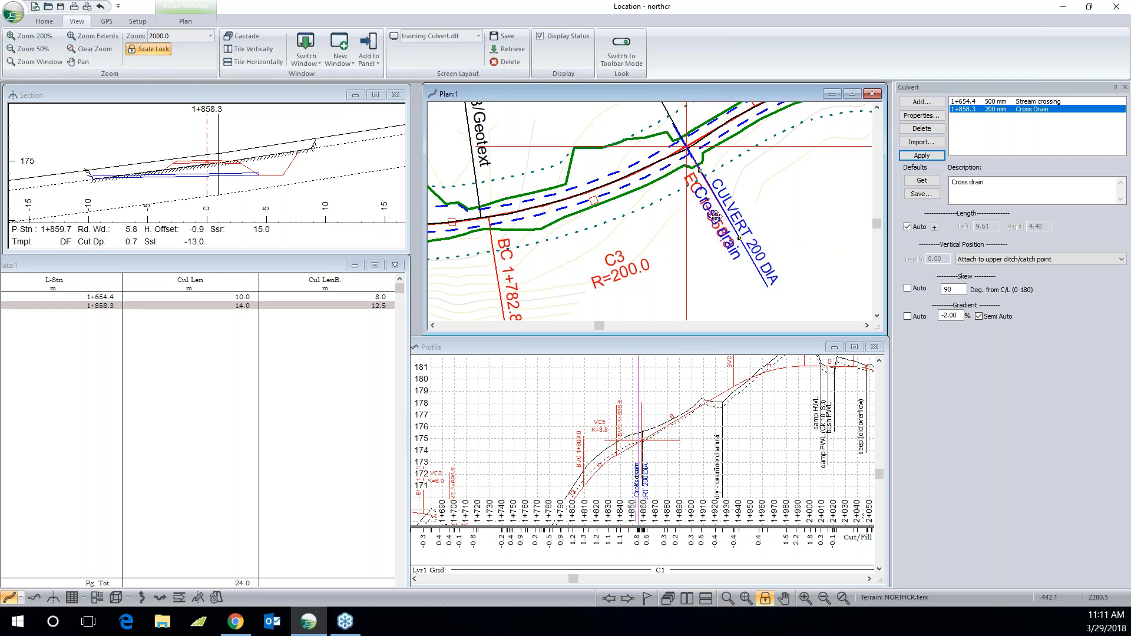
{"action": "left_click_drag", "start_coordinate": [667, 231], "coordinate": [666, 238]}
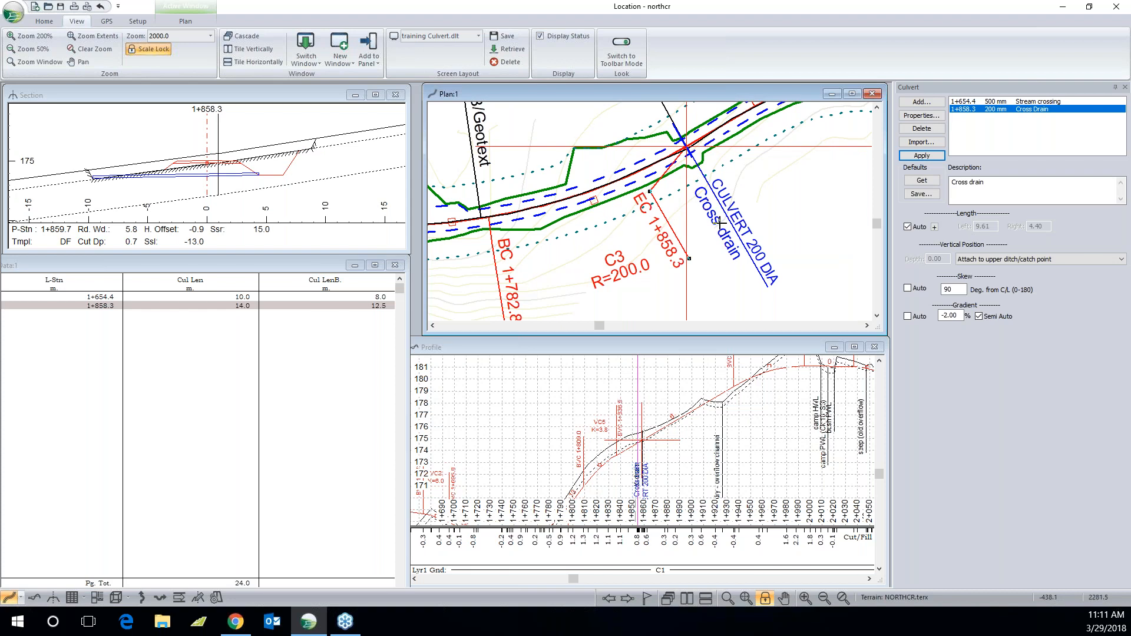
{"action": "left_click_drag", "start_coordinate": [746, 250], "coordinate": [764, 198]}
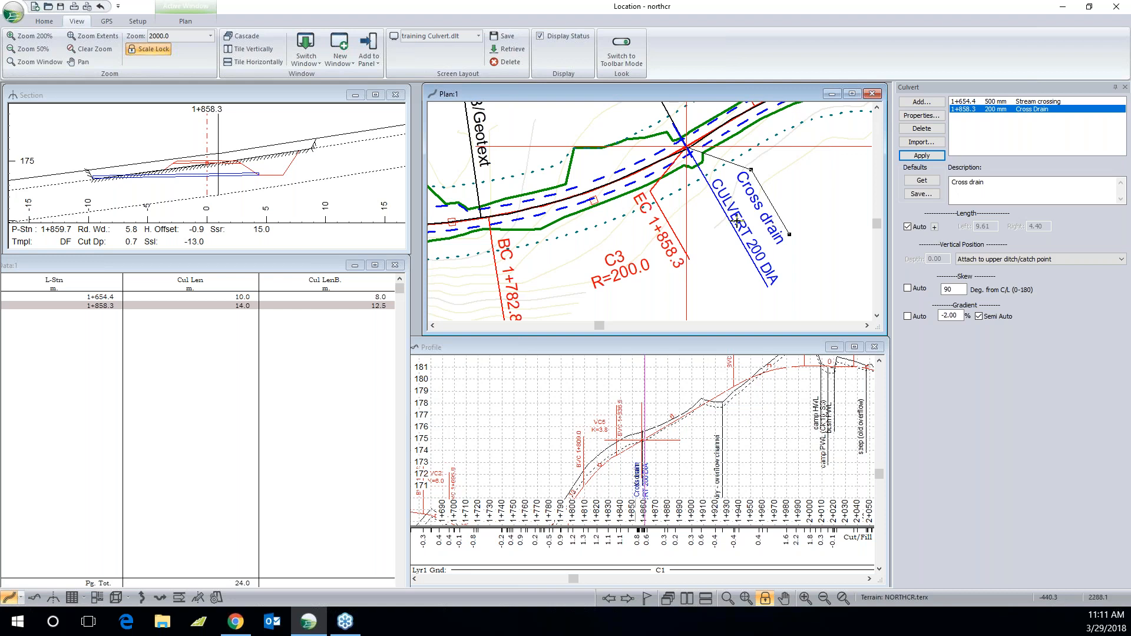
{"action": "middle_click_drag", "start_coordinate": [737, 221], "coordinate": [712, 225]}
{"action": "scroll", "coordinate": [710, 224], "scroll_direction": "down", "scroll_amount": 1}
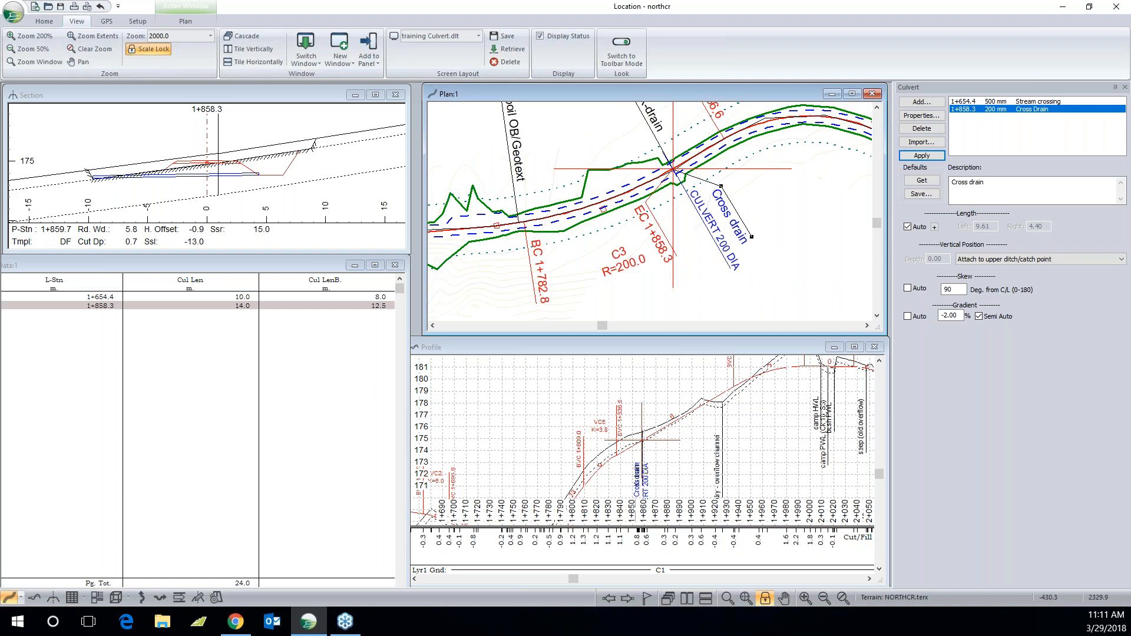
{"action": "mouse_move", "coordinate": [435, 223]}
{"action": "scroll", "coordinate": [523, 259], "scroll_direction": "down", "scroll_amount": 2}
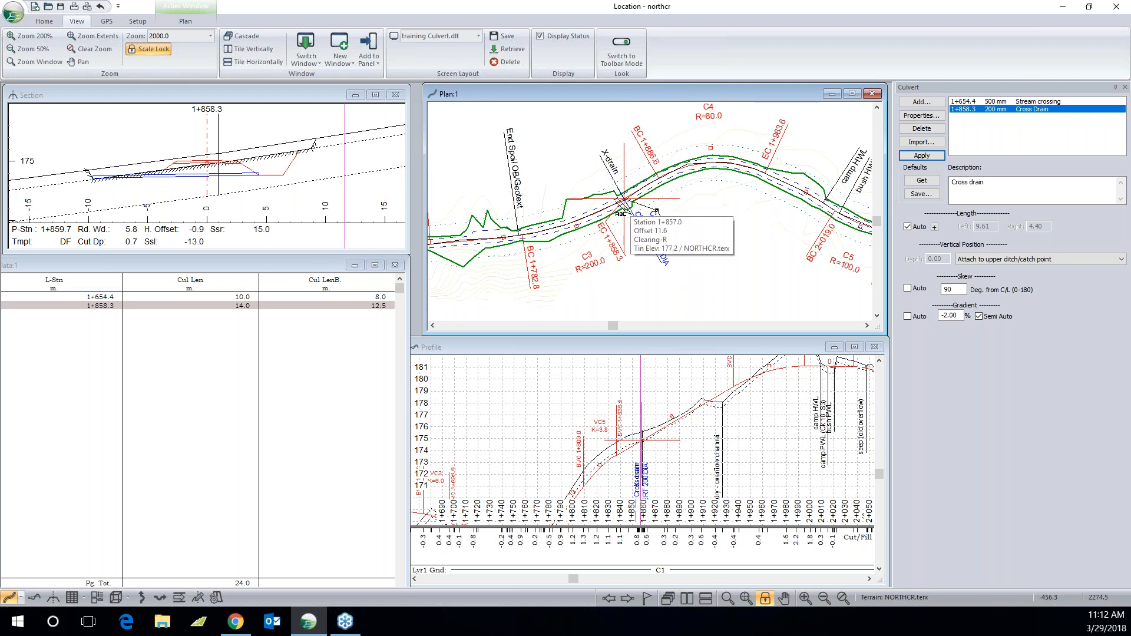
Step: Add the culvert fields Cul DIA, Cul Fill and Cul Vol. to the data window's columns
{"action": "right_click", "coordinate": [280, 309]}
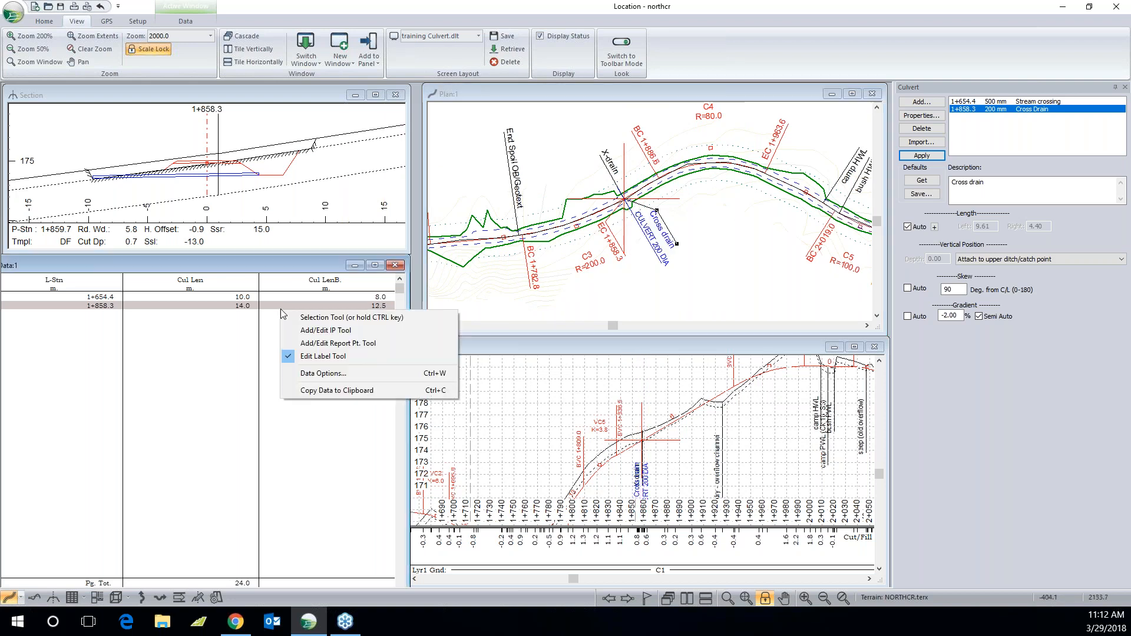
{"action": "left_click", "coordinate": [324, 373]}
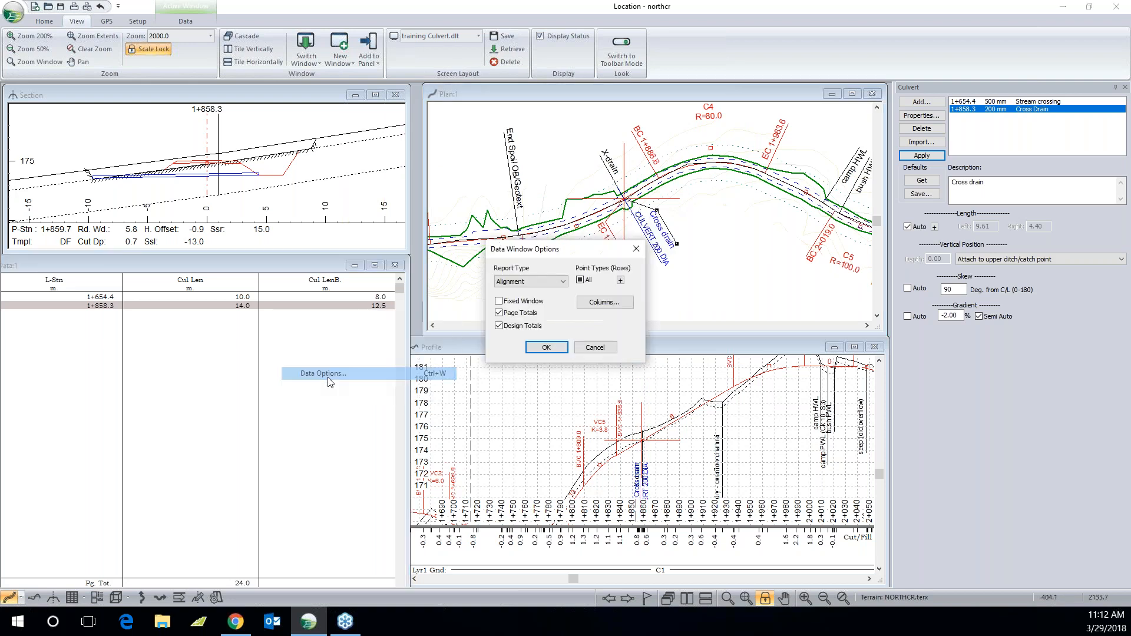
{"action": "left_click", "coordinate": [605, 303]}
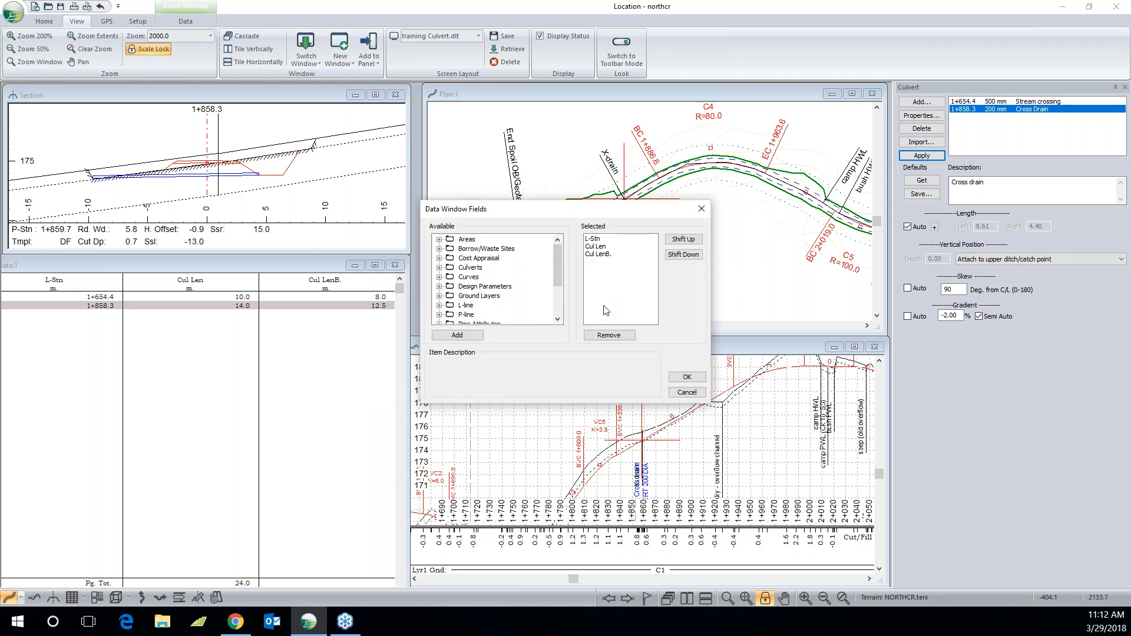
{"action": "double_click", "coordinate": [470, 268]}
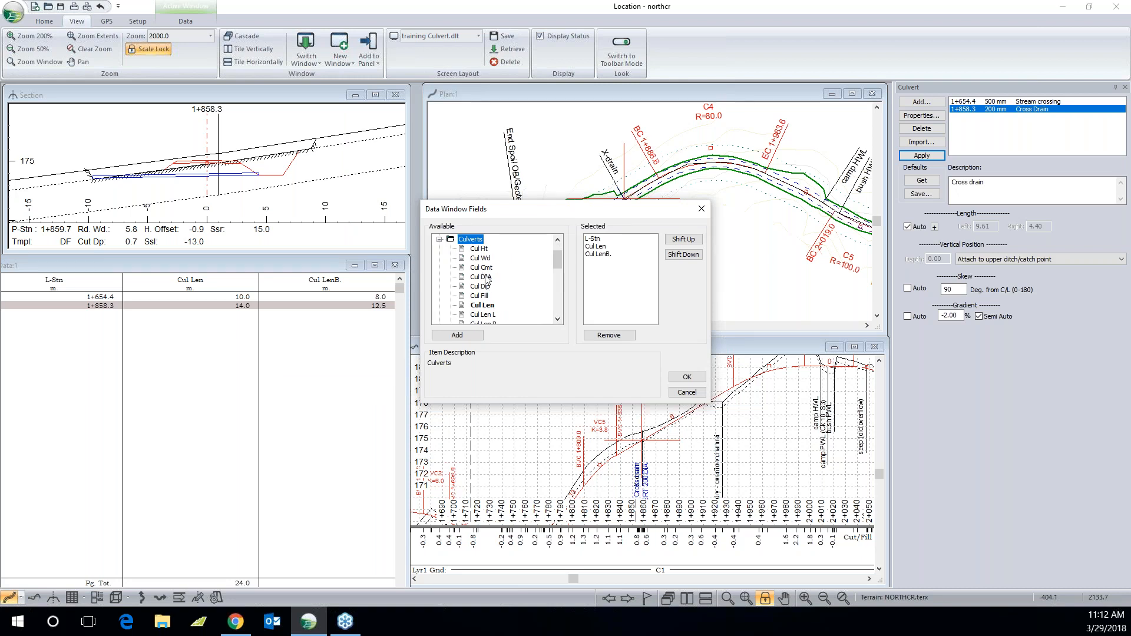
{"action": "double_click", "coordinate": [484, 277]}
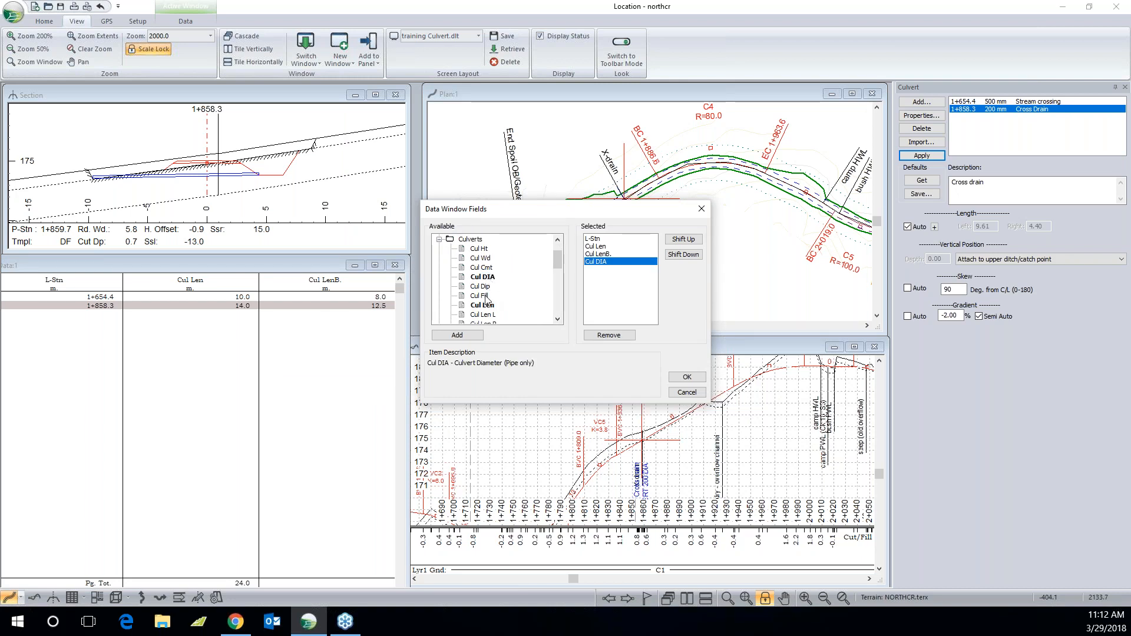
{"action": "double_click", "coordinate": [487, 296]}
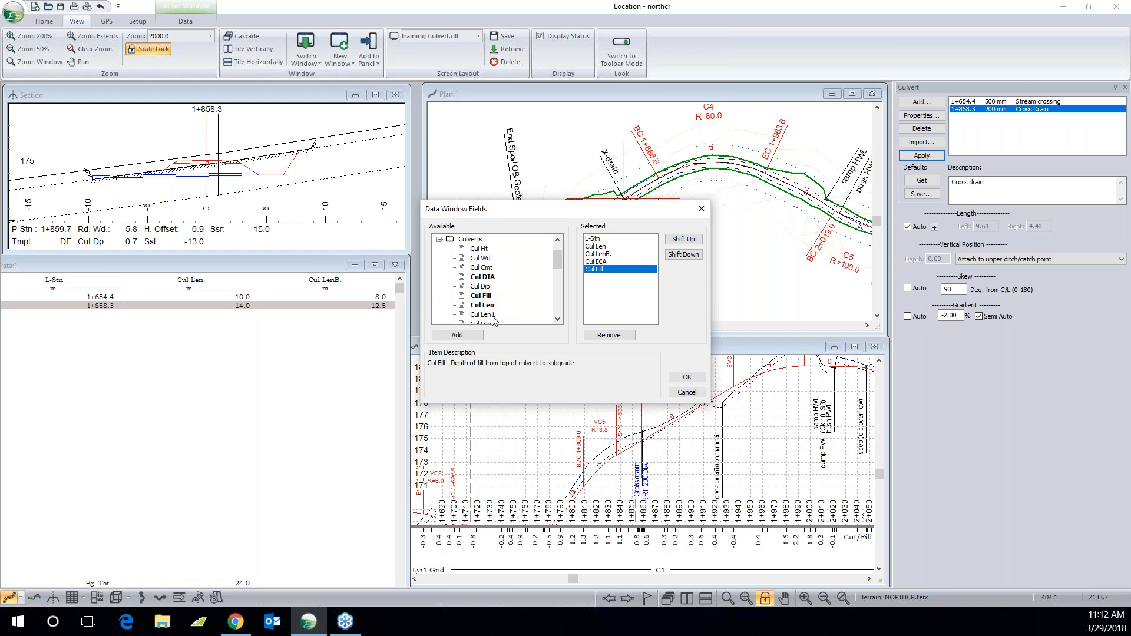
{"action": "left_click", "coordinate": [558, 319]}
{"action": "left_click", "coordinate": [558, 319]}
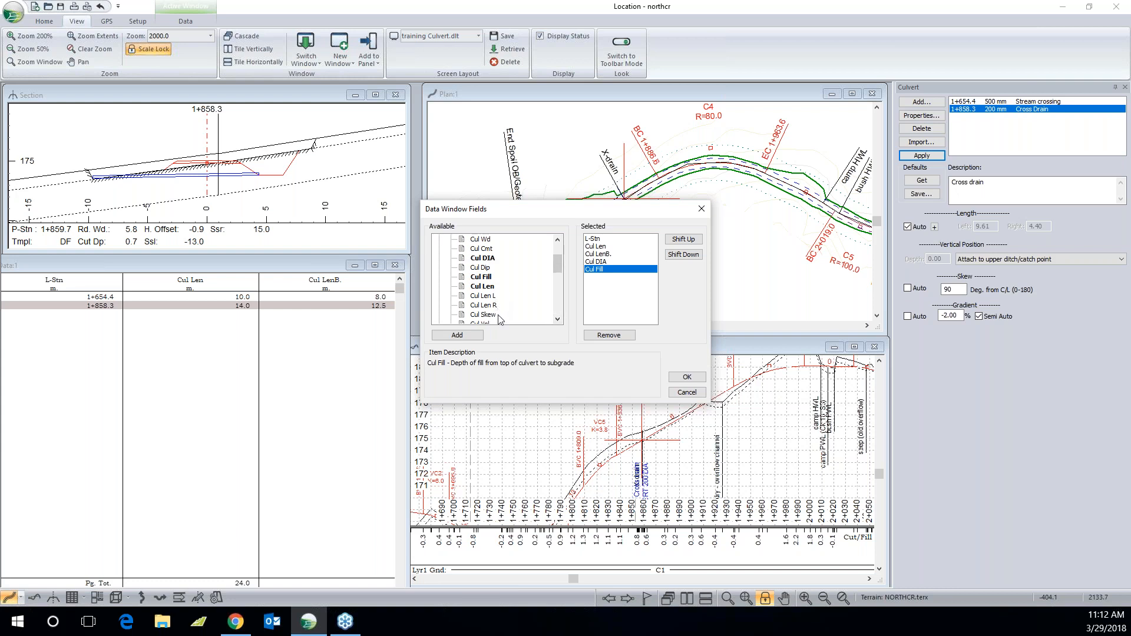
{"action": "left_click", "coordinate": [559, 319]}
{"action": "left_click", "coordinate": [487, 315]}
{"action": "double_click", "coordinate": [486, 315]}
Step: Add the culvert inlet coordinate fields Inlet X and Inlet Z to the selected columns
{"action": "left_click", "coordinate": [558, 319]}
{"action": "left_click", "coordinate": [558, 319]}
{"action": "left_click", "coordinate": [558, 318]}
{"action": "left_click", "coordinate": [558, 319]}
{"action": "double_click", "coordinate": [480, 306]}
{"action": "left_click", "coordinate": [479, 314]}
{"action": "left_click", "coordinate": [558, 319]}
{"action": "left_click", "coordinate": [558, 319]}
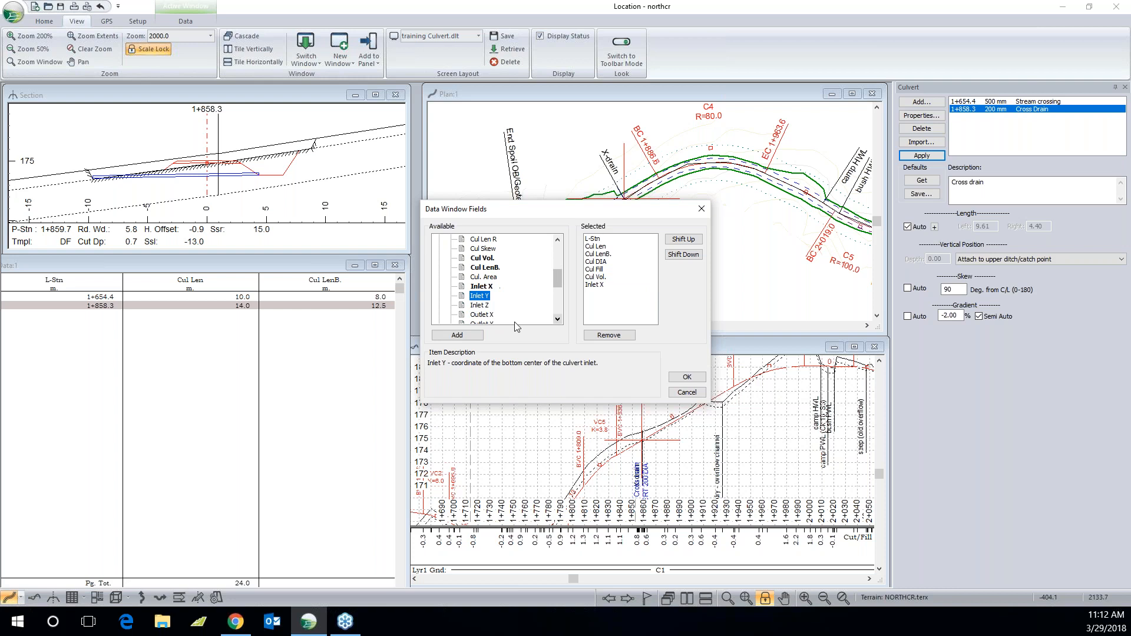
{"action": "double_click", "coordinate": [480, 305]}
Step: Add the culvert fields Outlet X, Outlet Y and Outlet Z to the data window's columns, apply them and view the widened table
{"action": "left_click", "coordinate": [558, 319]}
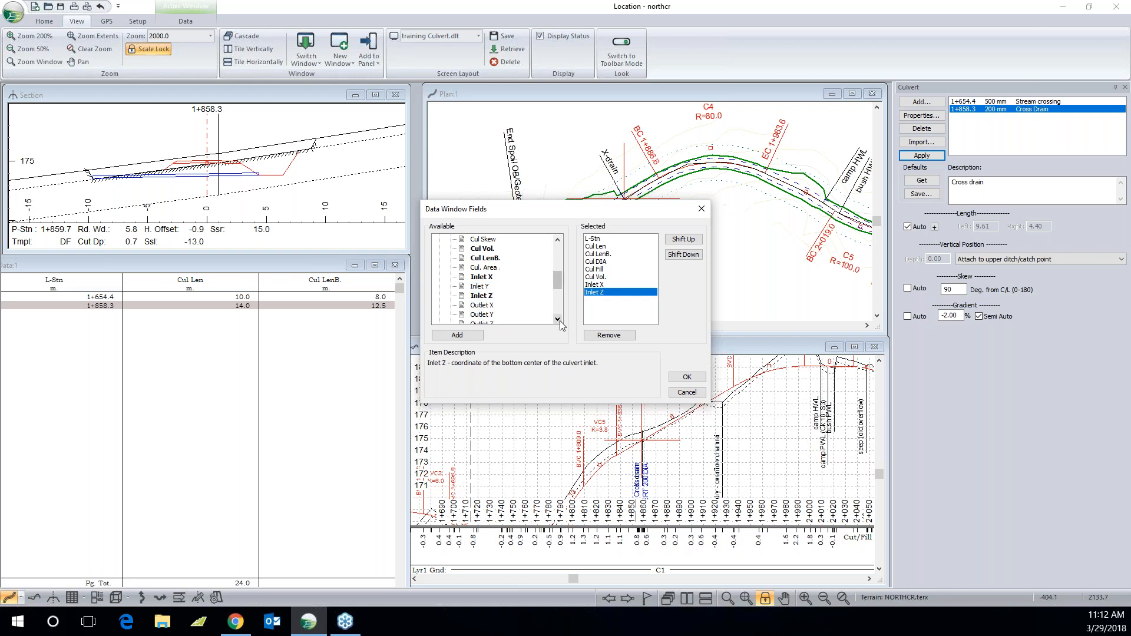
{"action": "double_click", "coordinate": [483, 305]}
{"action": "double_click", "coordinate": [485, 315]}
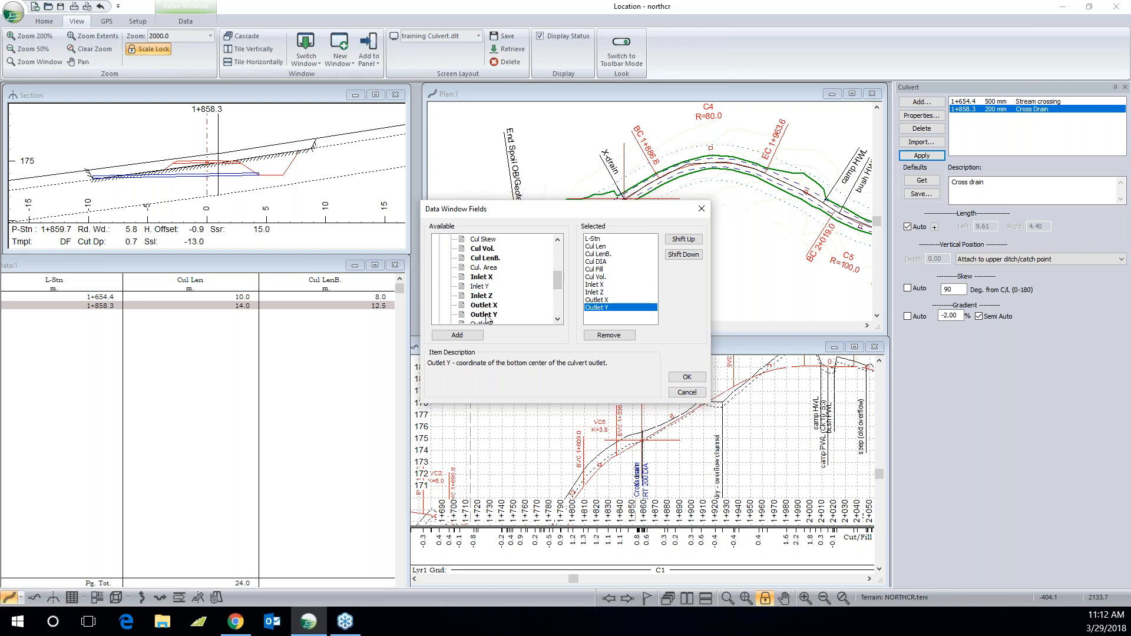
{"action": "left_click", "coordinate": [558, 319]}
{"action": "double_click", "coordinate": [486, 315]}
{"action": "left_click", "coordinate": [685, 377]}
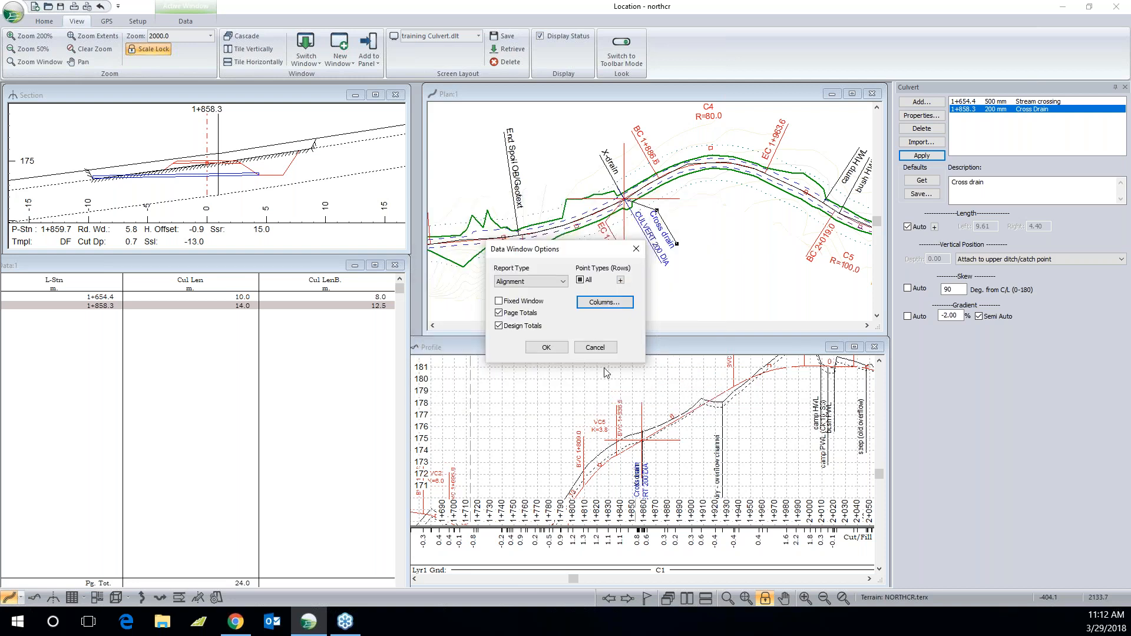
{"action": "left_click", "coordinate": [547, 348]}
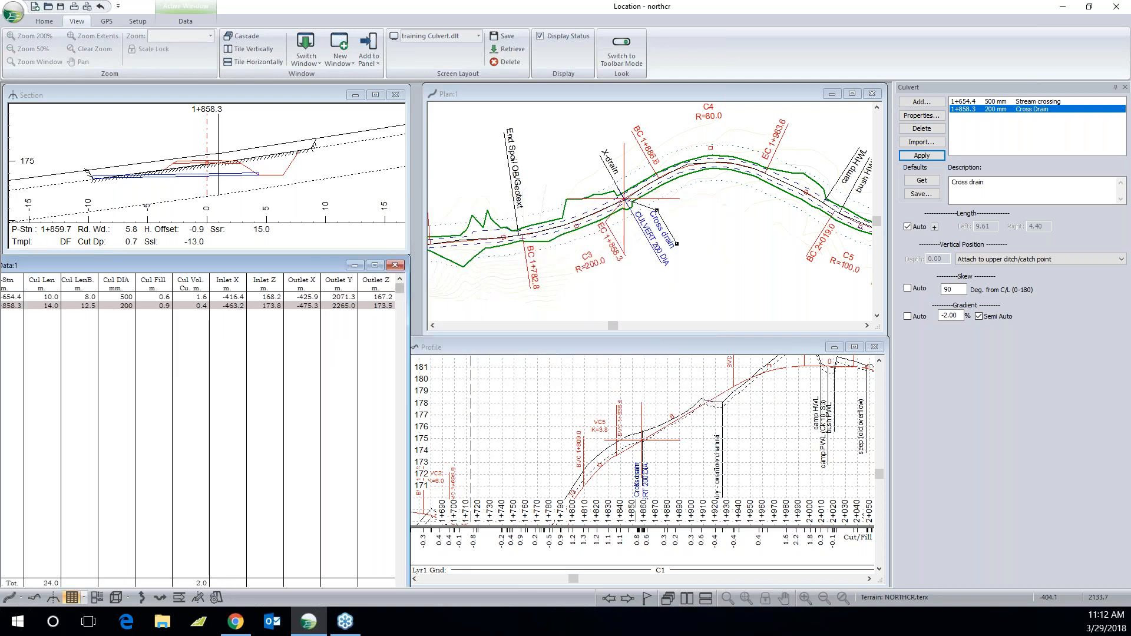
{"action": "left_click_drag", "start_coordinate": [410, 312], "coordinate": [713, 308]}
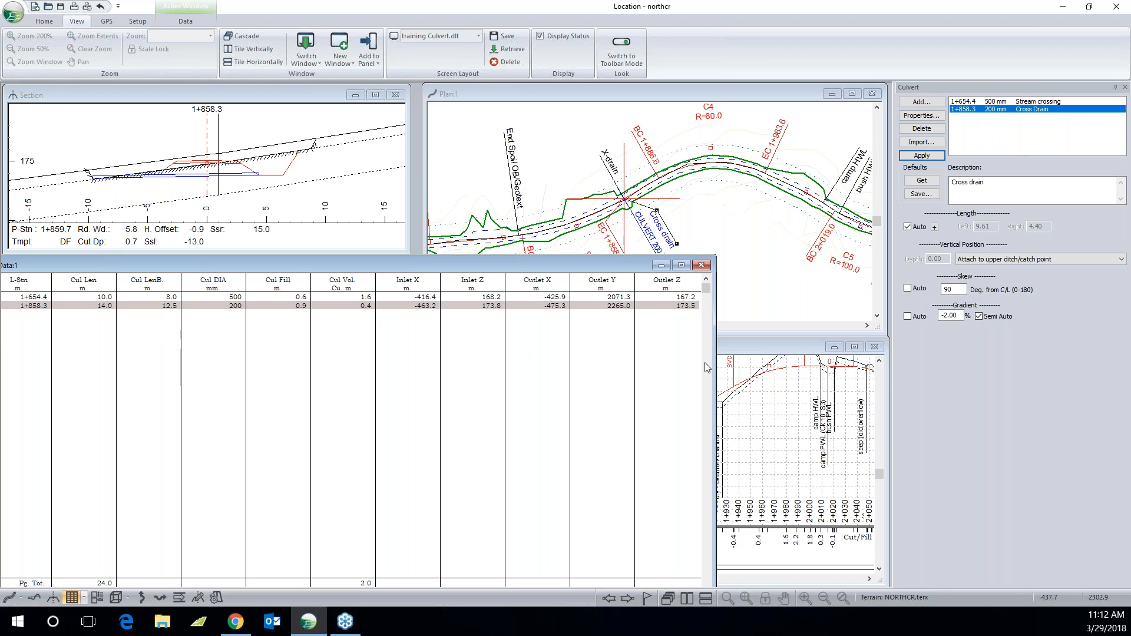
{"action": "left_click_drag", "start_coordinate": [716, 359], "coordinate": [400, 378]}
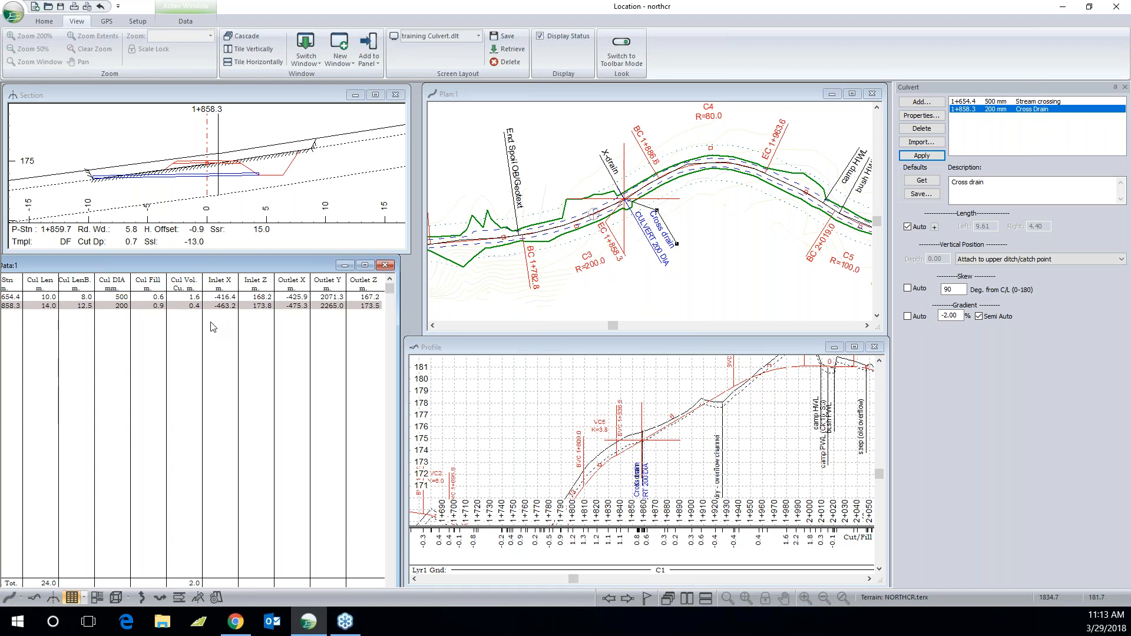
Step: Switch the plan out of the Edit Label tool and make the X-drain point at station 2+160.0 current
{"action": "left_click", "coordinate": [639, 245]}
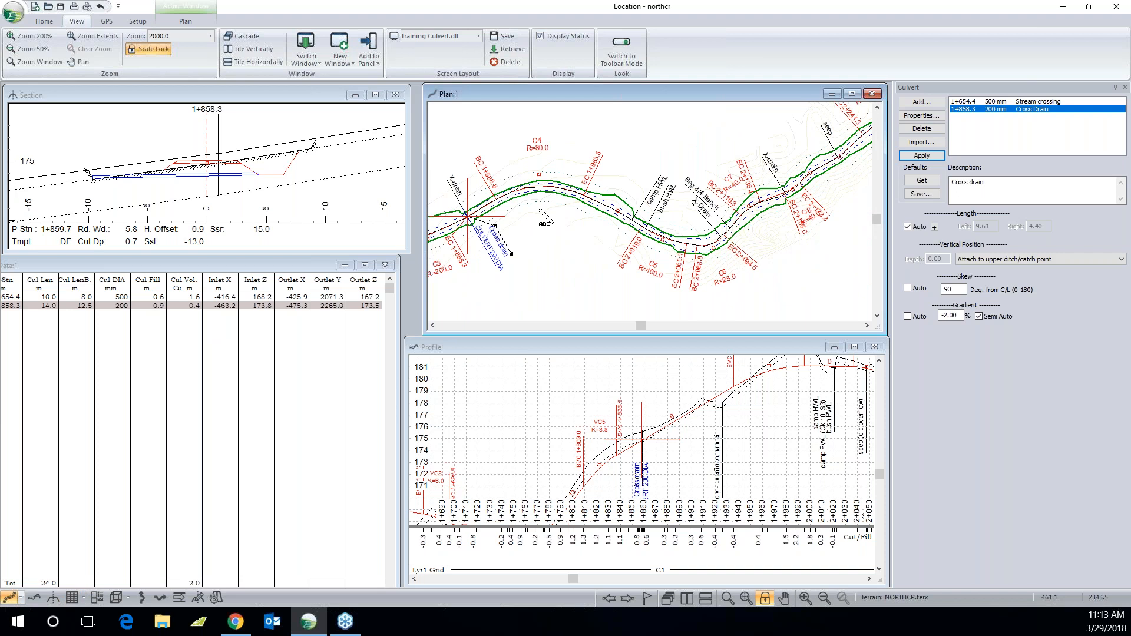
{"action": "right_click", "coordinate": [557, 225]}
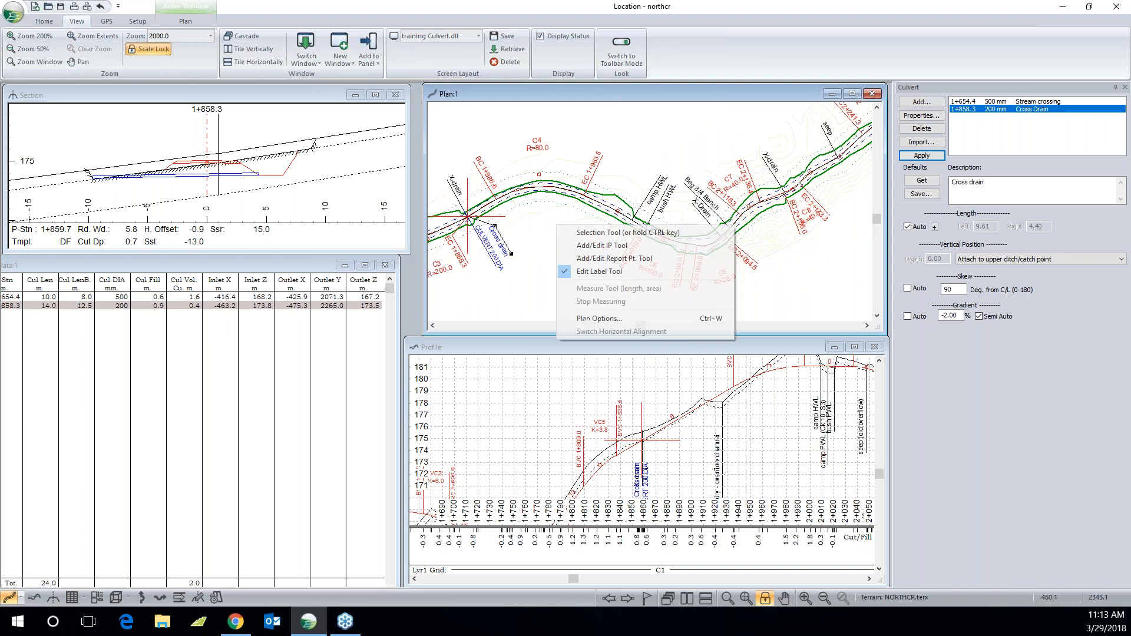
{"action": "left_click", "coordinate": [620, 246]}
{"action": "right_click", "coordinate": [776, 208]}
{"action": "key", "text": "Escape"}
{"action": "middle_click_drag", "start_coordinate": [776, 209], "coordinate": [672, 216]}
{"action": "scroll", "coordinate": [672, 217], "scroll_direction": "up", "scroll_amount": 2}
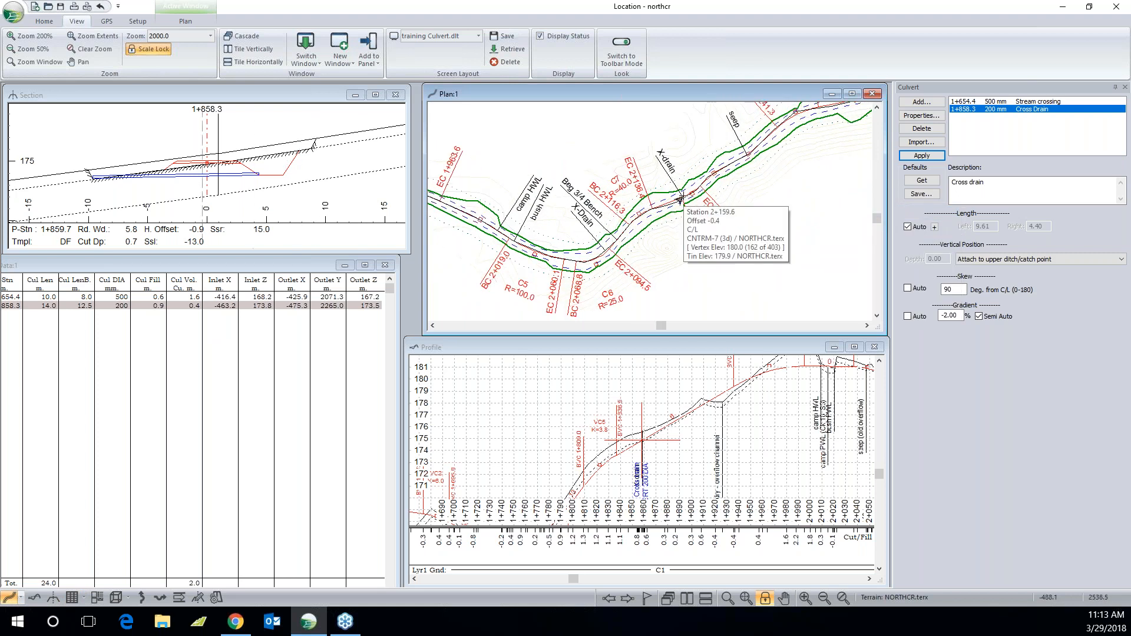
{"action": "left_click", "coordinate": [680, 201]}
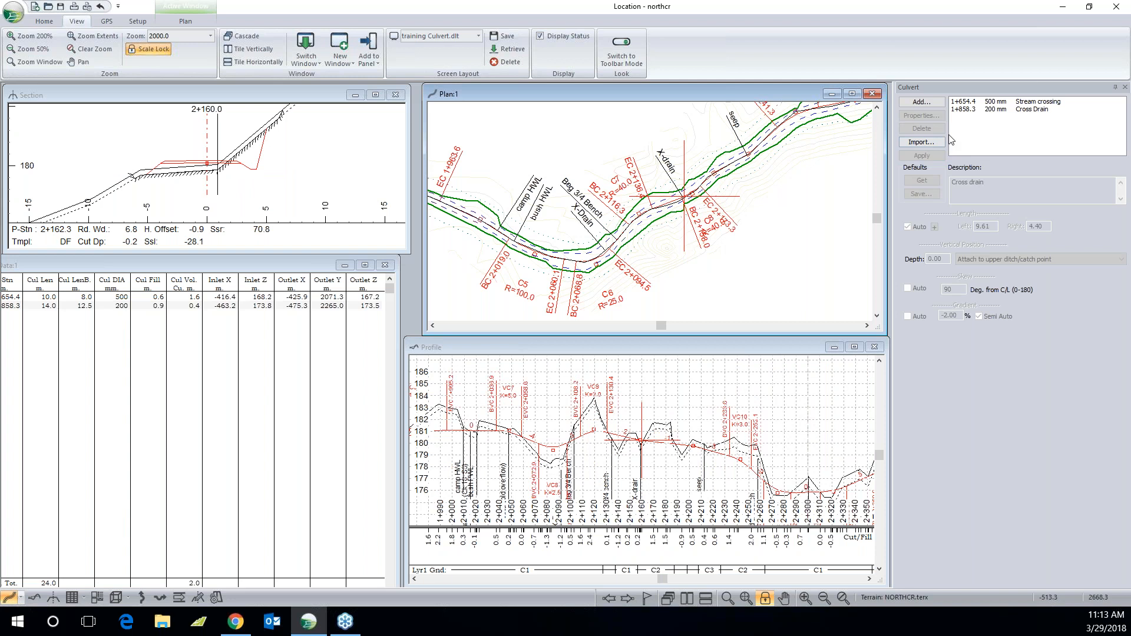
Step: Select the culvert at 1+858.3 and save its settings as the cross-drain defaults without saving them to disk
{"action": "left_click", "coordinate": [967, 109]}
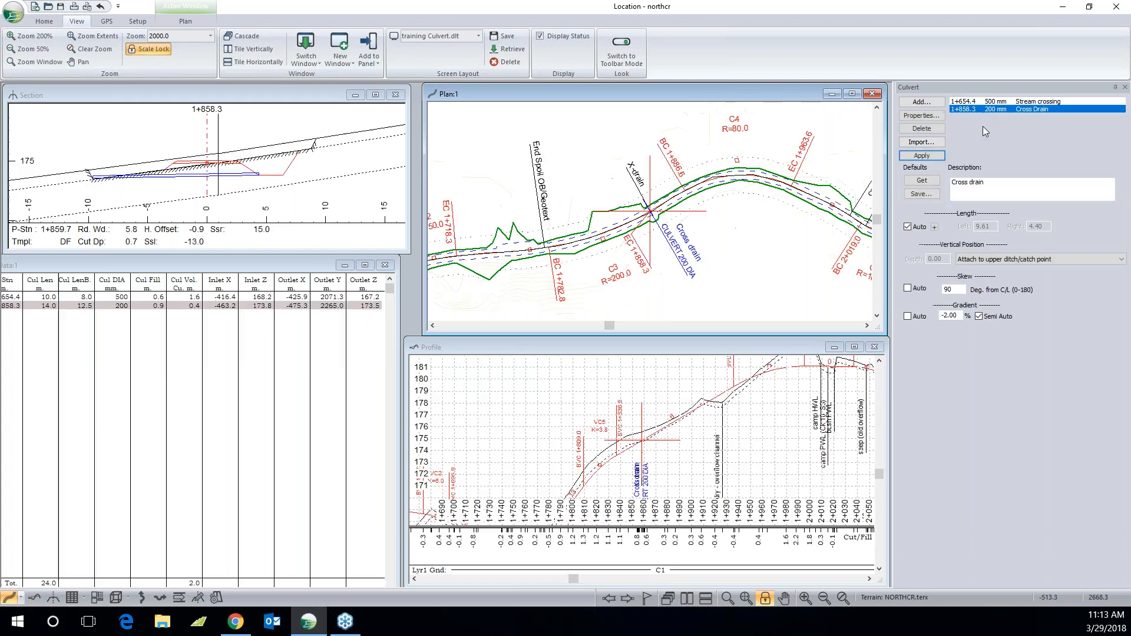
{"action": "left_click", "coordinate": [942, 157]}
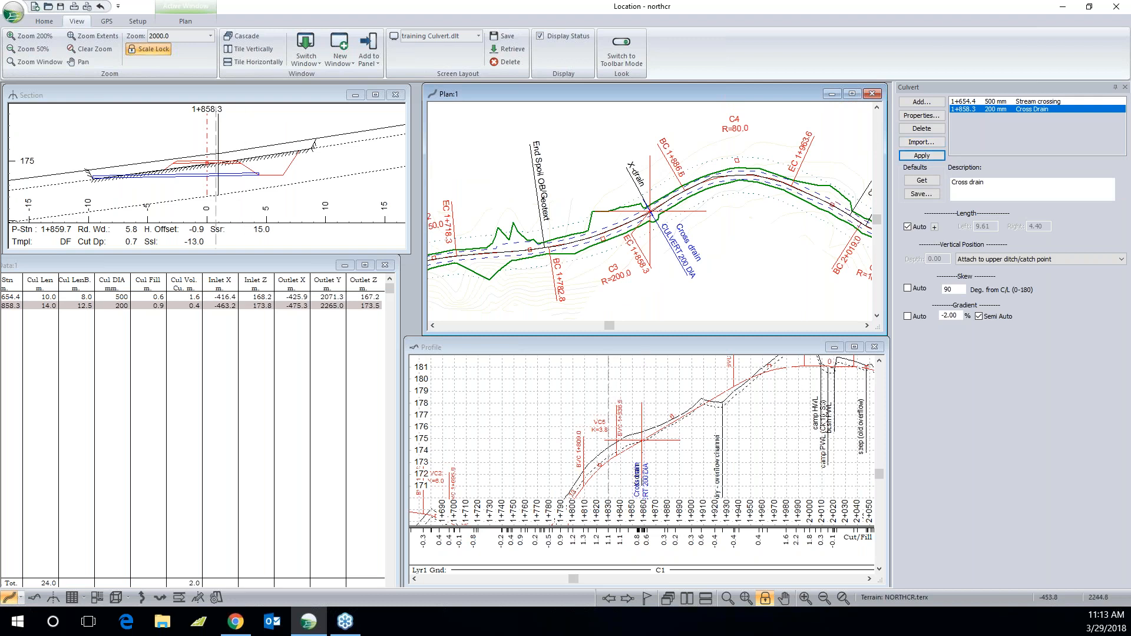
{"action": "left_click", "coordinate": [922, 194]}
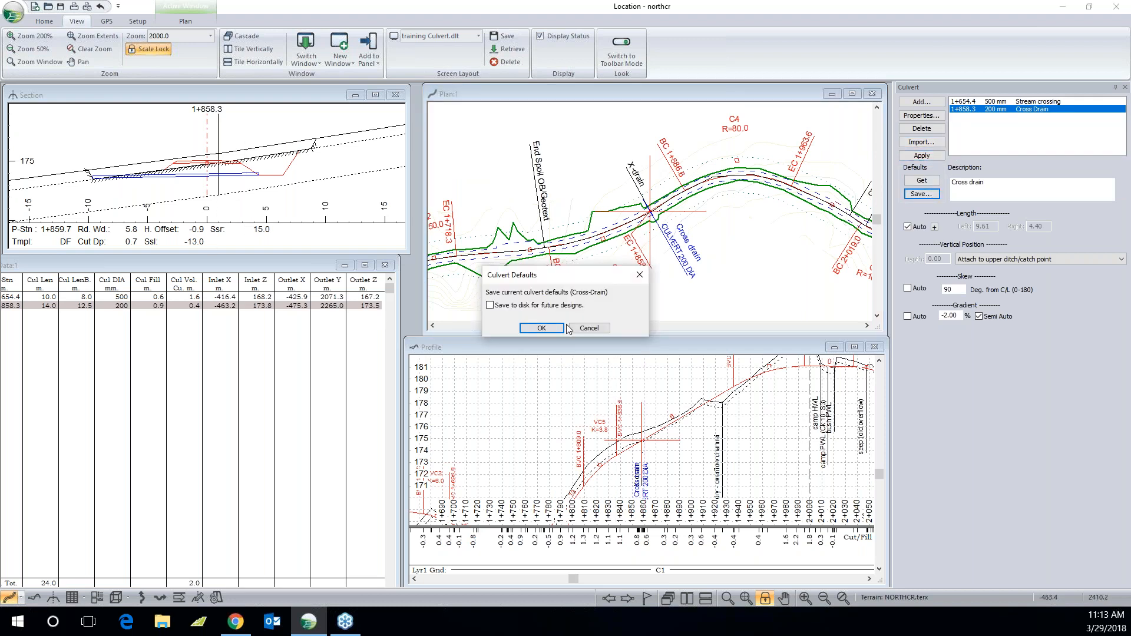
{"action": "left_click", "coordinate": [538, 333]}
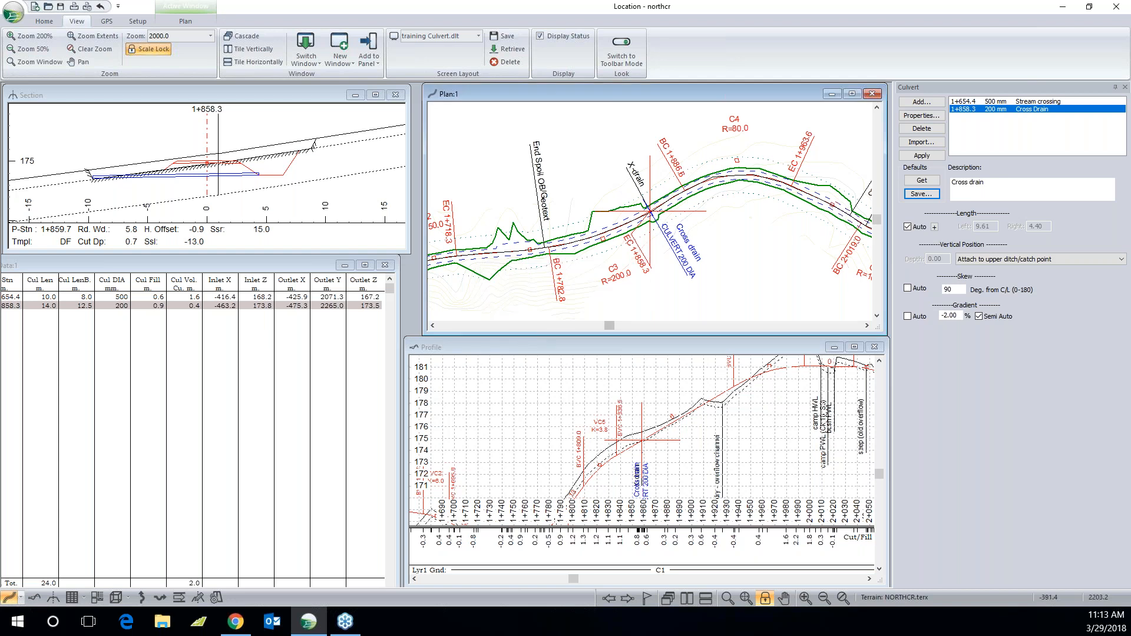
Step: Make the X-drain point near curve C7 current in the plan and add a non-stream culvert at L-Line station 2156.4
{"action": "middle_click_drag", "start_coordinate": [686, 225], "coordinate": [452, 263]}
{"action": "left_click", "coordinate": [797, 221]}
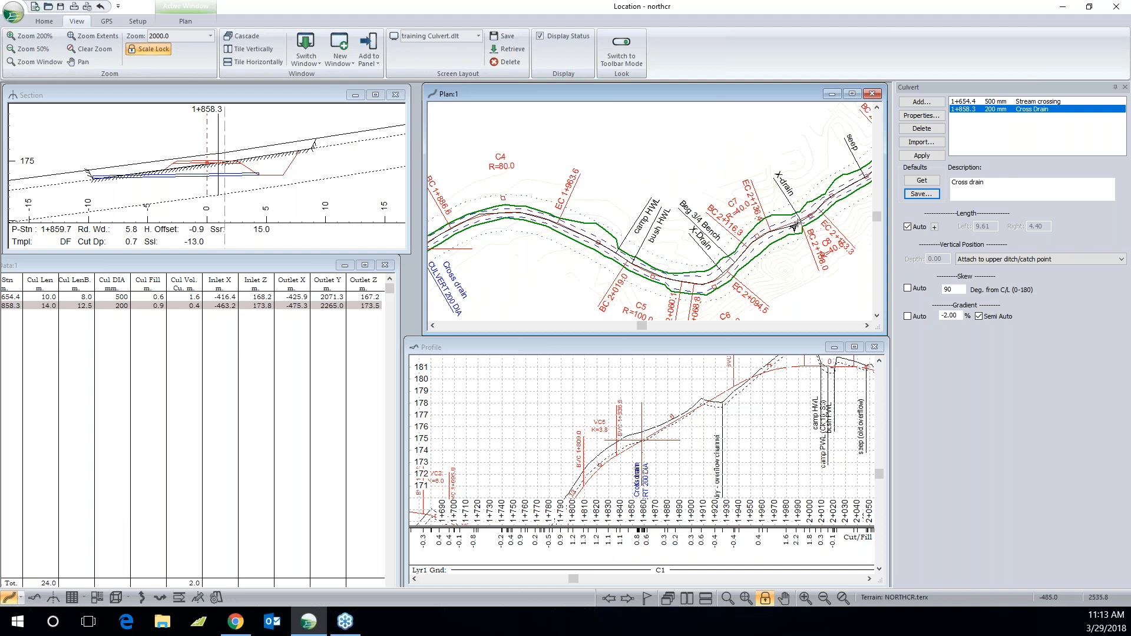
{"action": "left_click", "coordinate": [933, 105]}
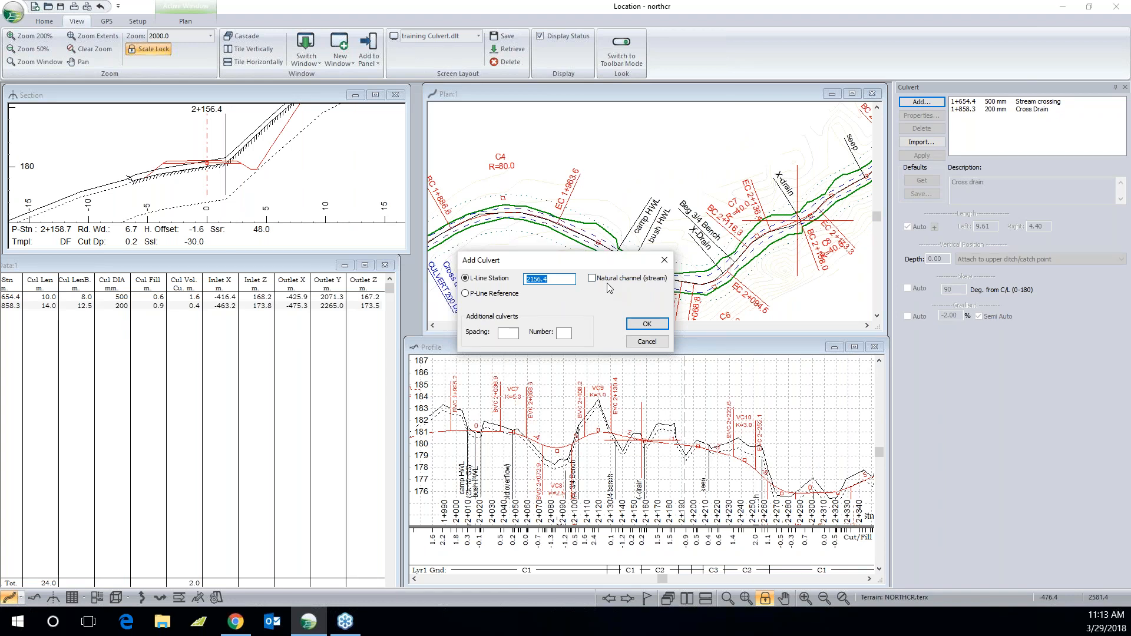
{"action": "left_click", "coordinate": [648, 324]}
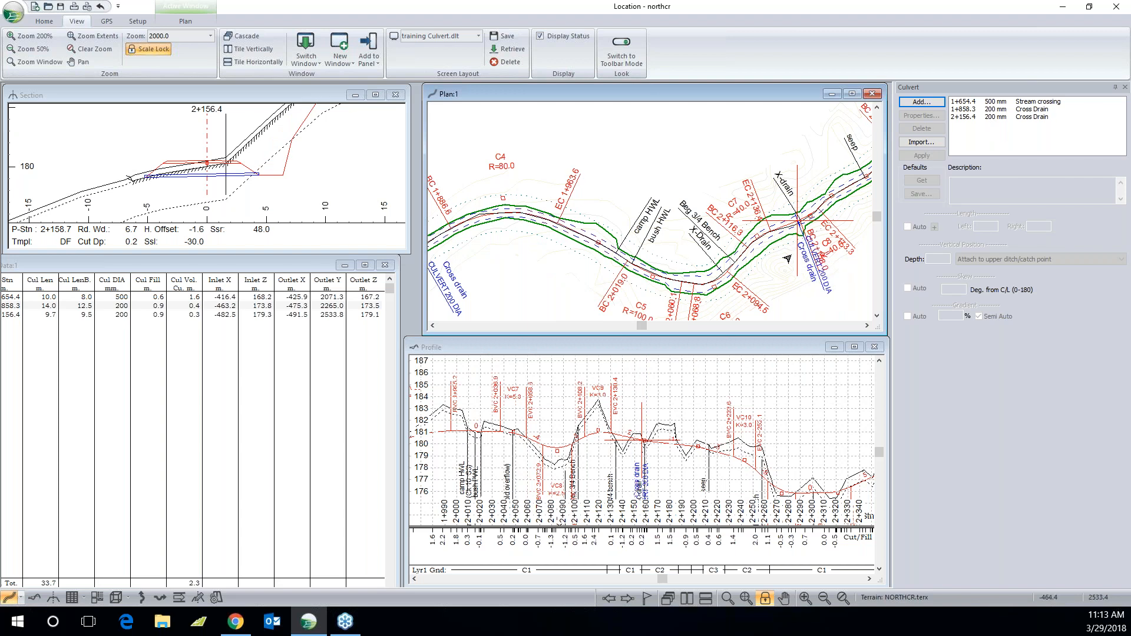
Step: Select the culvert at 2+156.4 and turn on automatic skew for it
{"action": "mouse_move", "coordinate": [786, 258]}
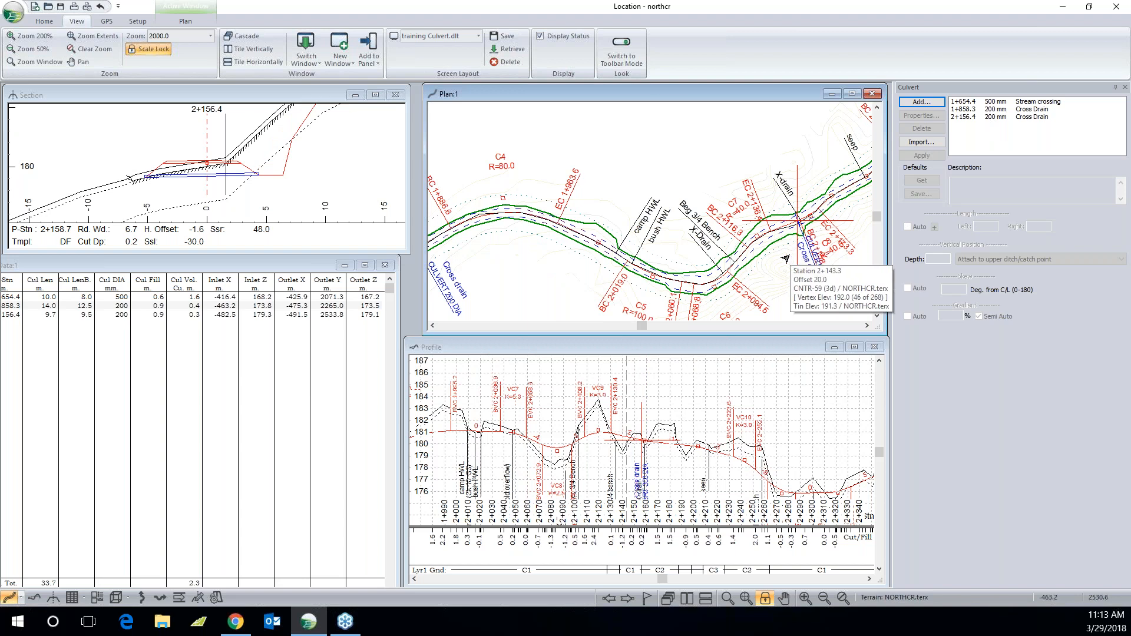
{"action": "middle_click_drag", "start_coordinate": [784, 259], "coordinate": [726, 261]}
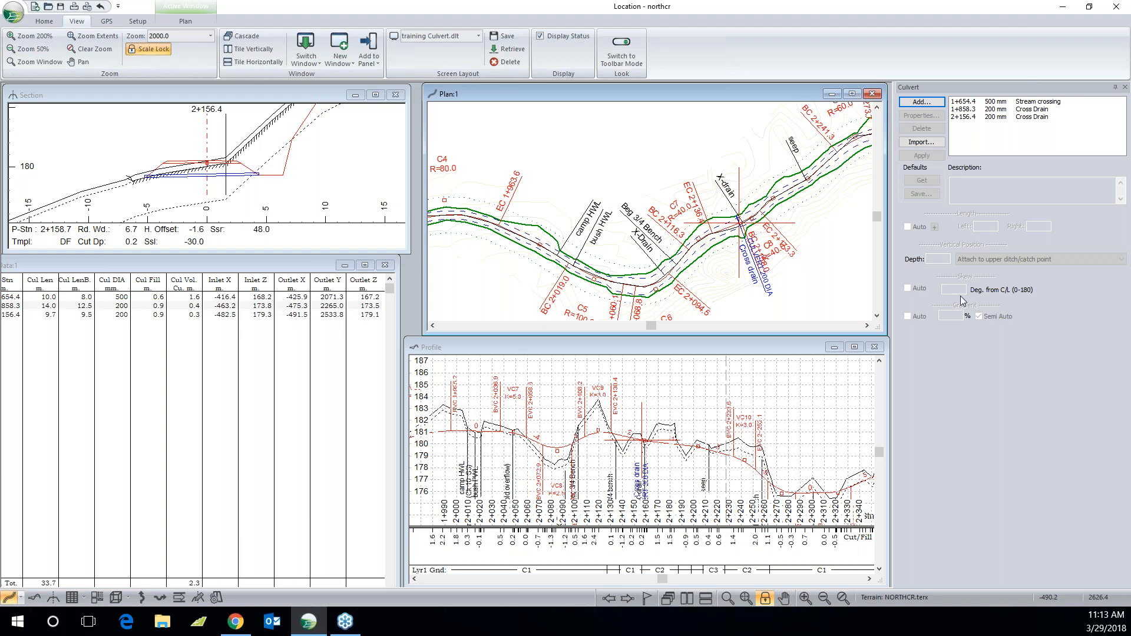
{"action": "left_click", "coordinate": [979, 117]}
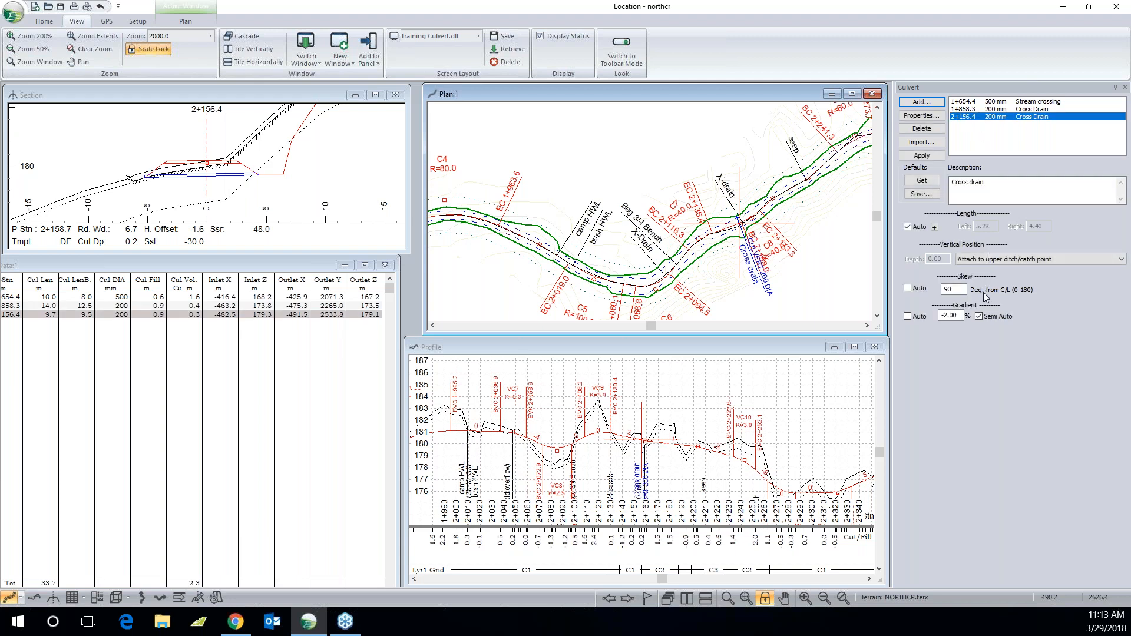
{"action": "left_click", "coordinate": [908, 289]}
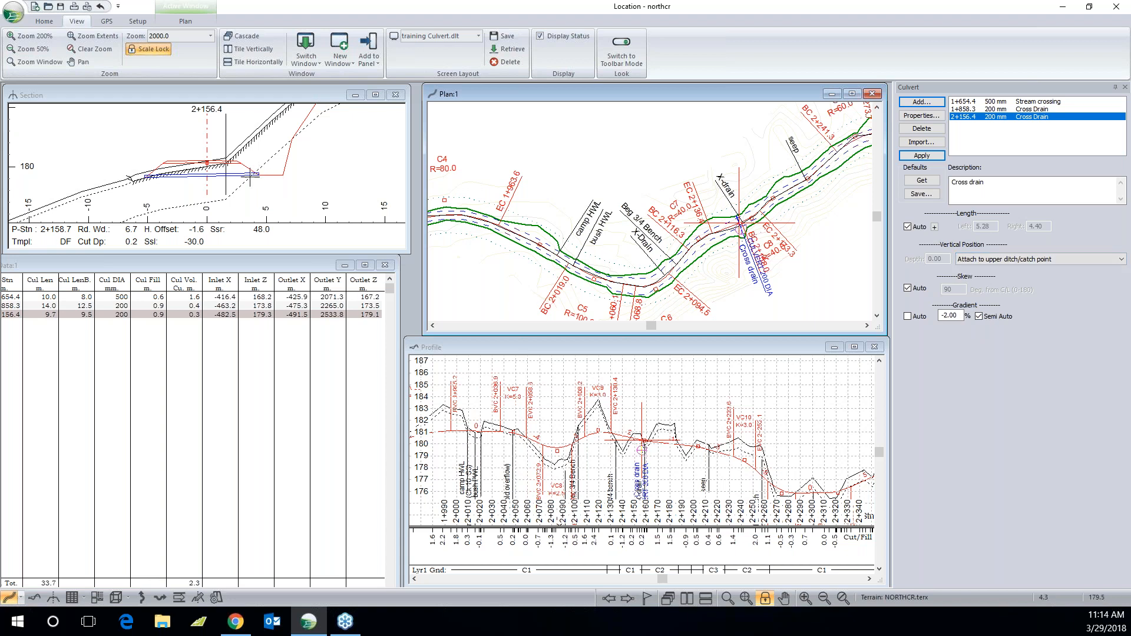
Step: Review the alignment in the plan, examining the cross sections at stations 2+212.7, 2+464.6 and 1+572.7
{"action": "mouse_move", "coordinate": [142, 177]}
{"action": "middle_click_drag", "start_coordinate": [579, 237], "coordinate": [611, 224]}
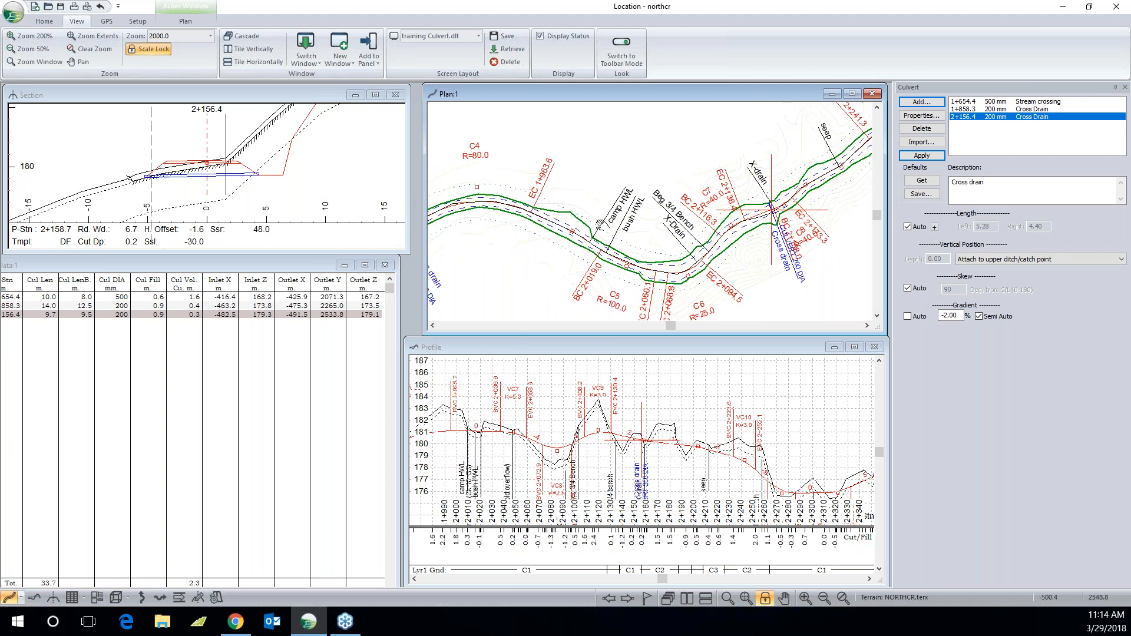
{"action": "middle_click_drag", "start_coordinate": [787, 196], "coordinate": [588, 230]}
{"action": "left_click", "coordinate": [624, 235]}
{"action": "middle_click_drag", "start_coordinate": [790, 166], "coordinate": [541, 240]}
{"action": "scroll", "coordinate": [540, 240], "scroll_direction": "down", "scroll_amount": 2}
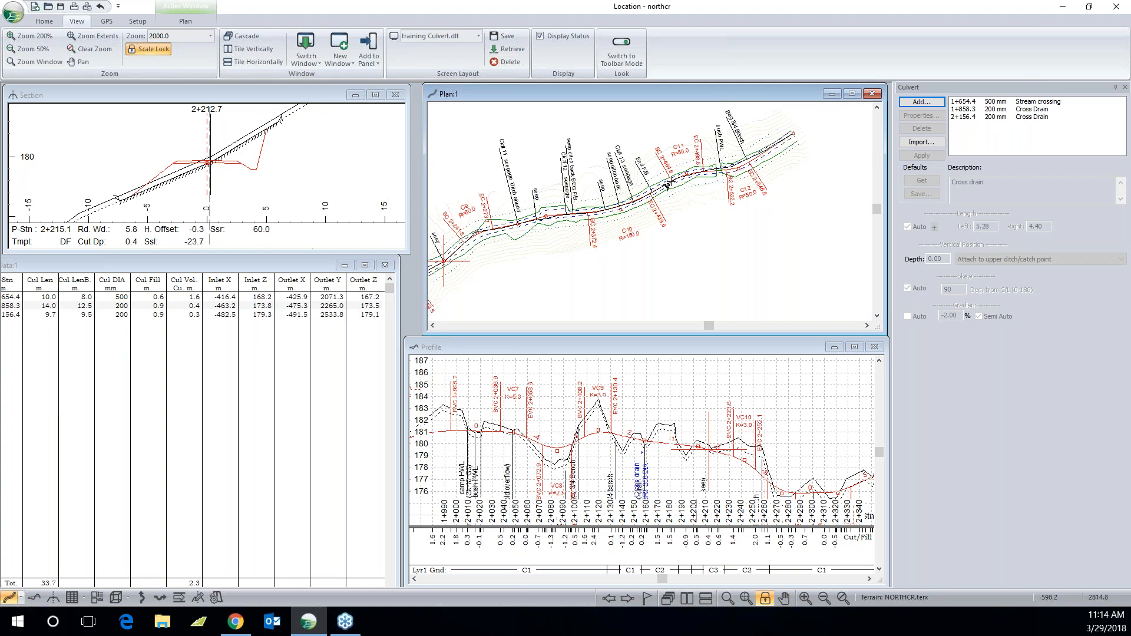
{"action": "left_click", "coordinate": [662, 202]}
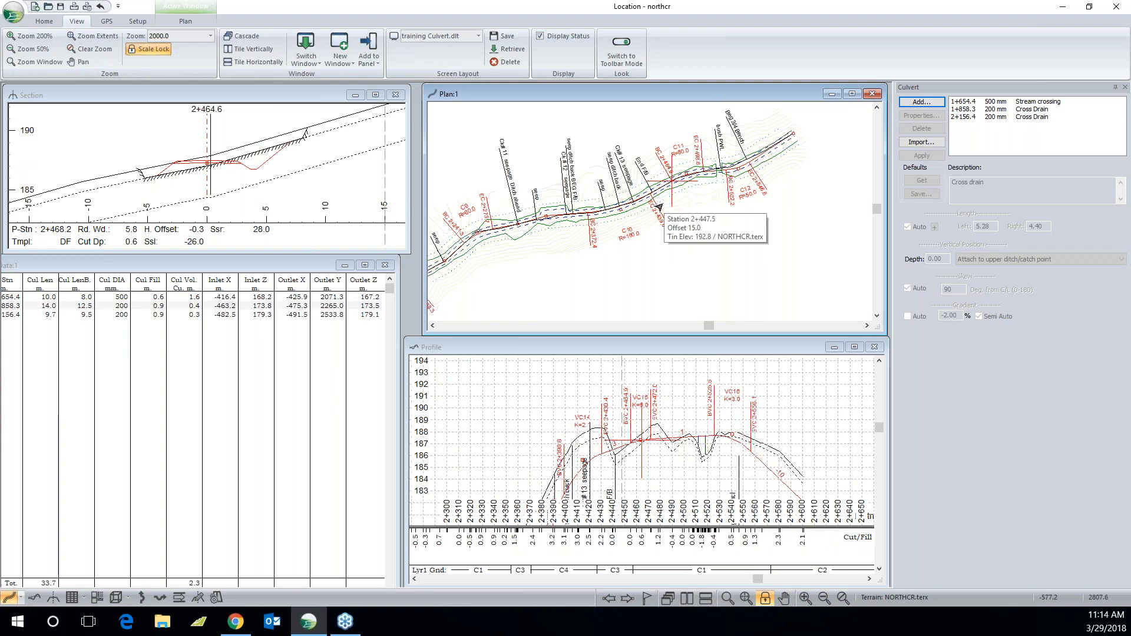
{"action": "middle_click_drag", "start_coordinate": [797, 176], "coordinate": [828, 169]}
{"action": "middle_click_drag", "start_coordinate": [570, 265], "coordinate": [811, 217]}
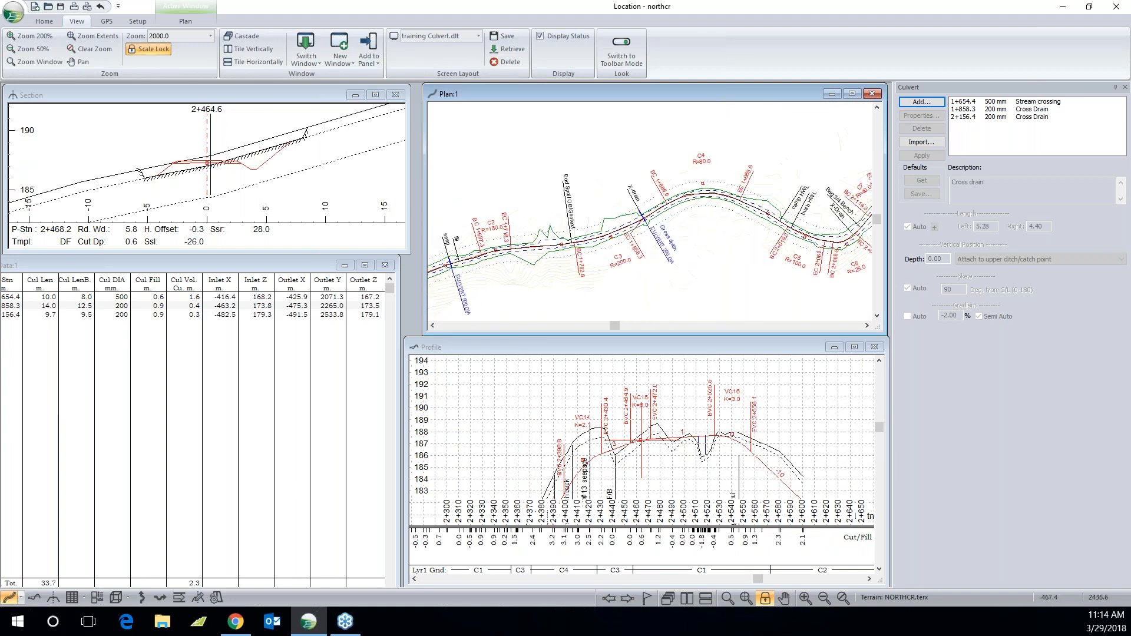
{"action": "middle_click_drag", "start_coordinate": [554, 273], "coordinate": [743, 243]}
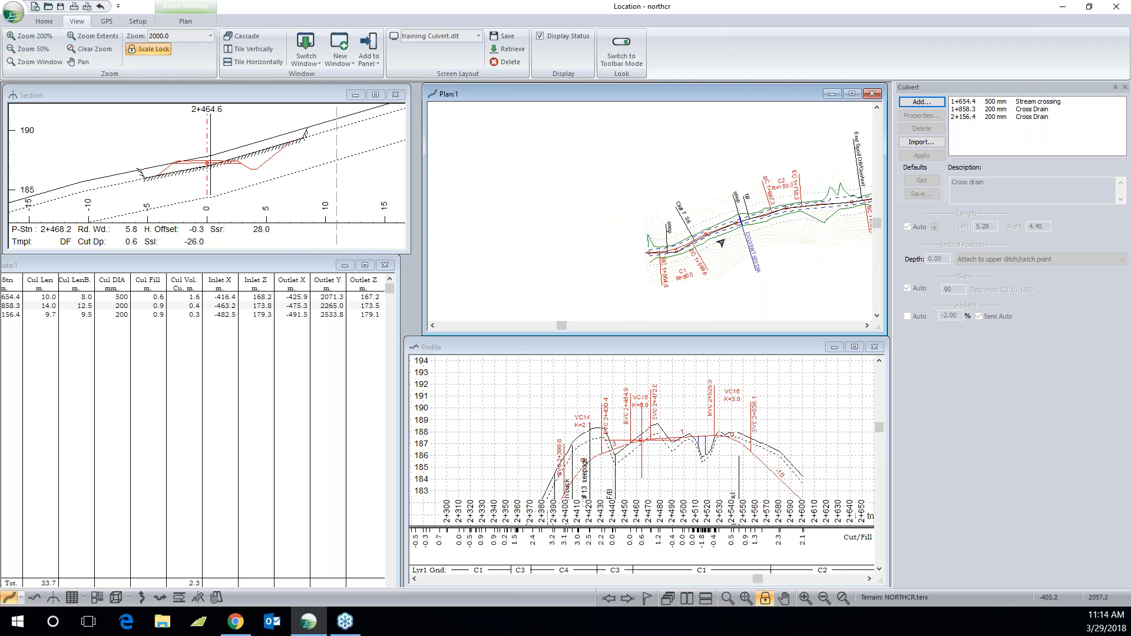
{"action": "scroll", "coordinate": [721, 242], "scroll_direction": "up", "scroll_amount": 1}
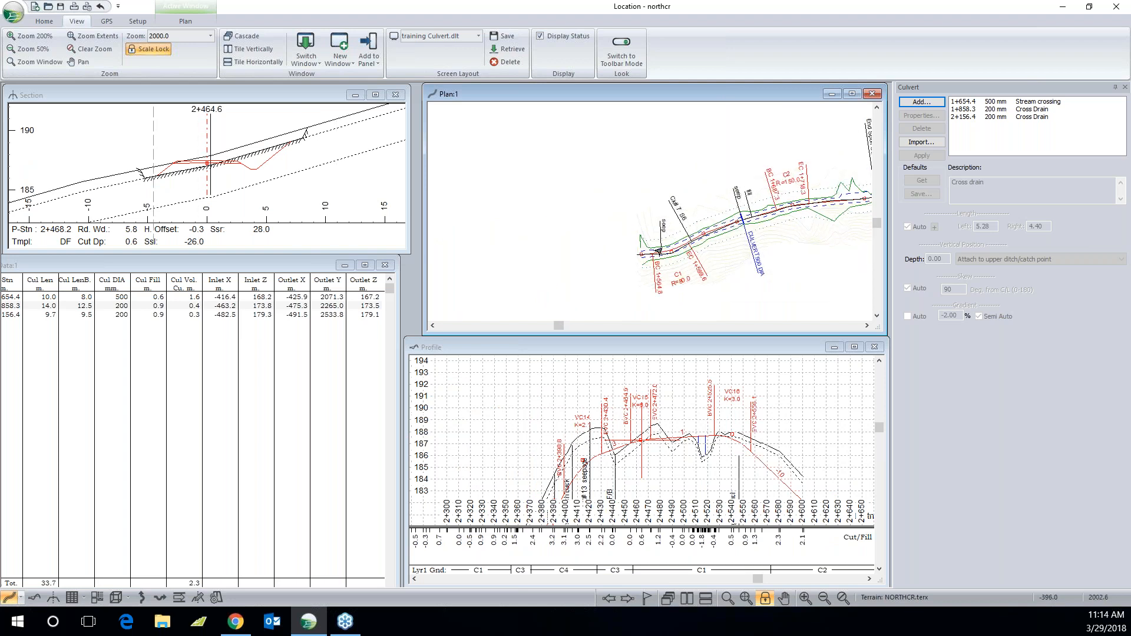
{"action": "left_click", "coordinate": [656, 255]}
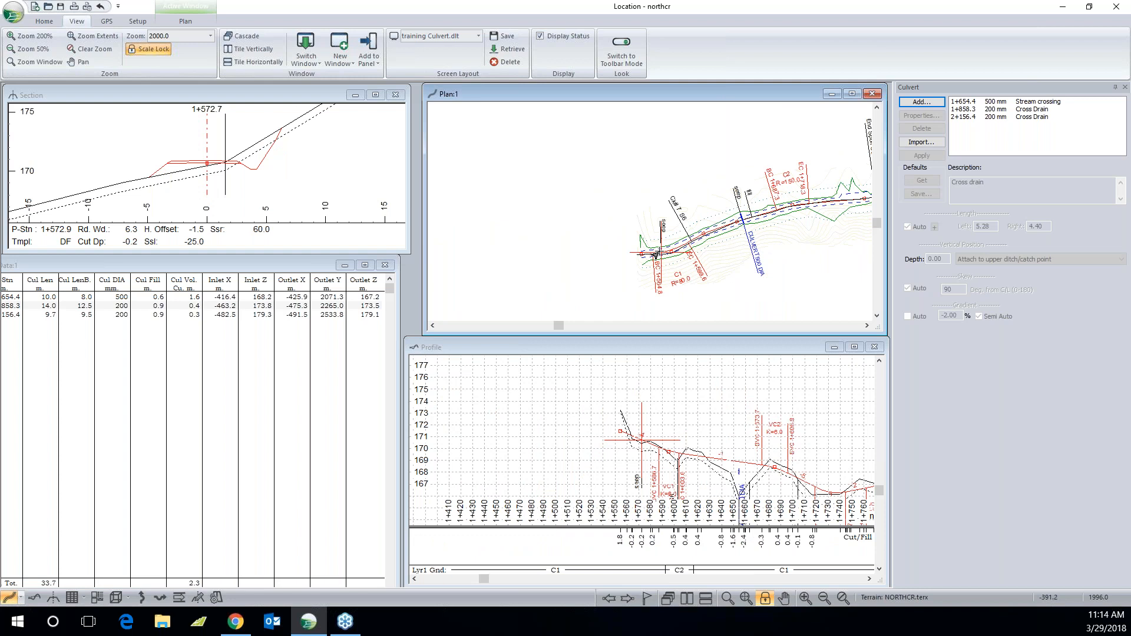
{"action": "middle_click_drag", "start_coordinate": [837, 201], "coordinate": [720, 227]}
{"action": "scroll", "coordinate": [720, 226], "scroll_direction": "up", "scroll_amount": 1}
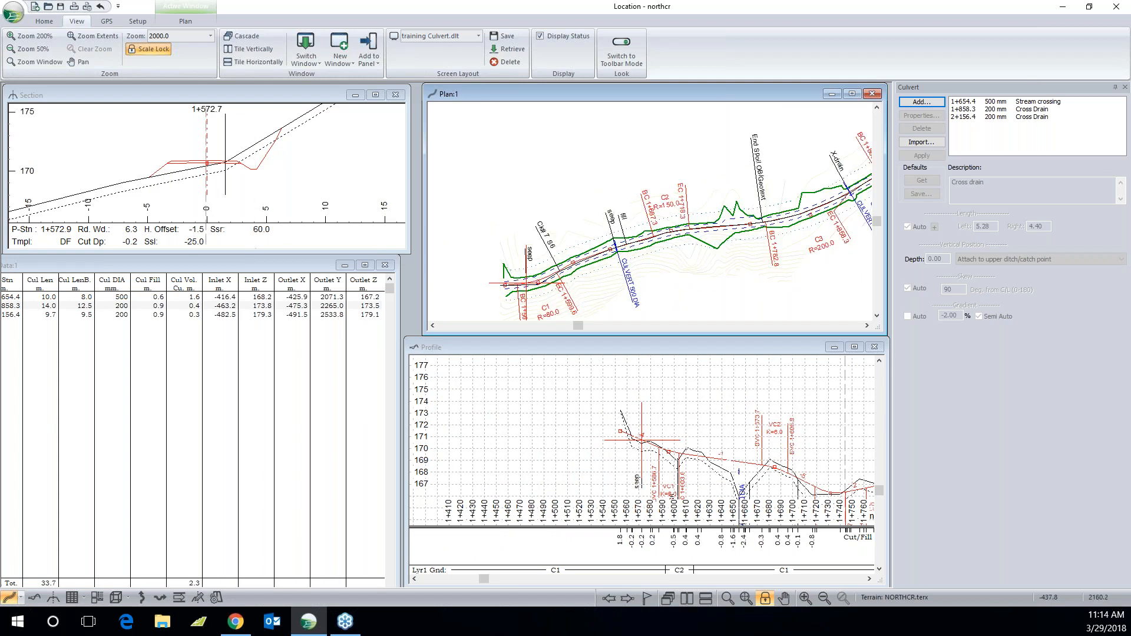
Step: Enlarge the profile, make the low point at station 2+083.4 current, and restore the multi-window layout
{"action": "double_click", "coordinate": [761, 346]}
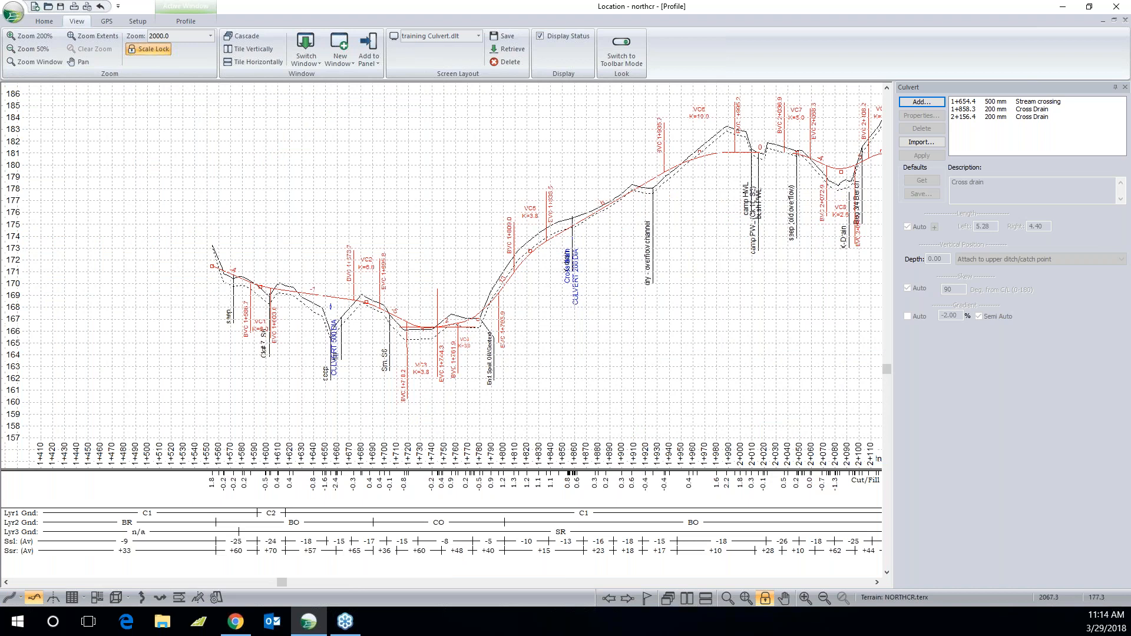
{"action": "middle_click_drag", "start_coordinate": [818, 199], "coordinate": [791, 212]}
{"action": "left_click", "coordinate": [813, 182]}
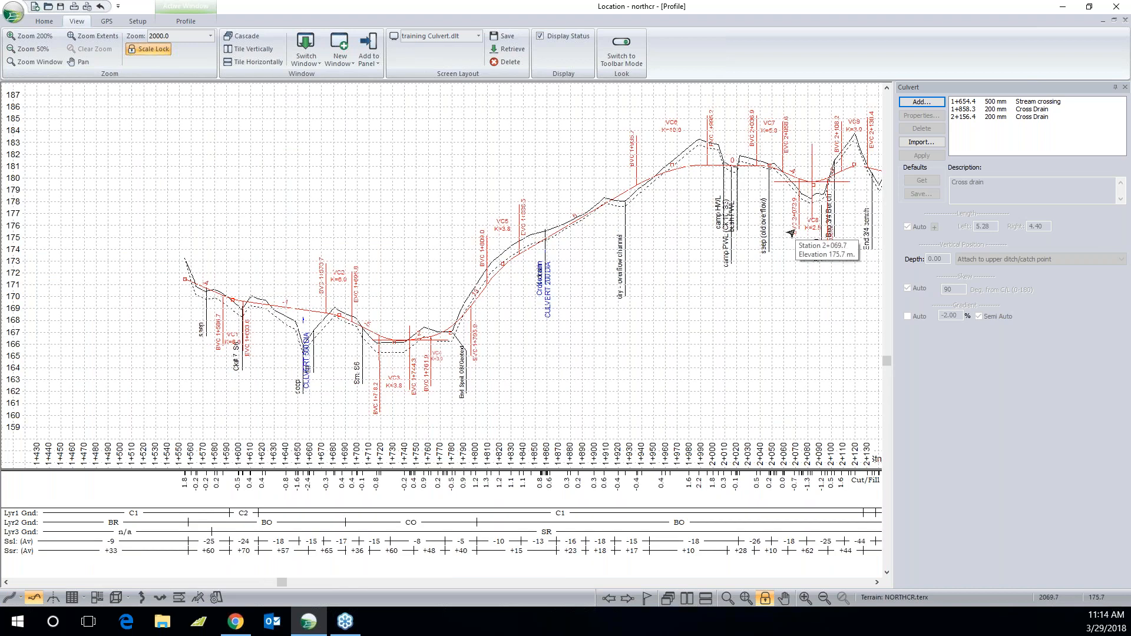
{"action": "left_click", "coordinate": [1115, 19]}
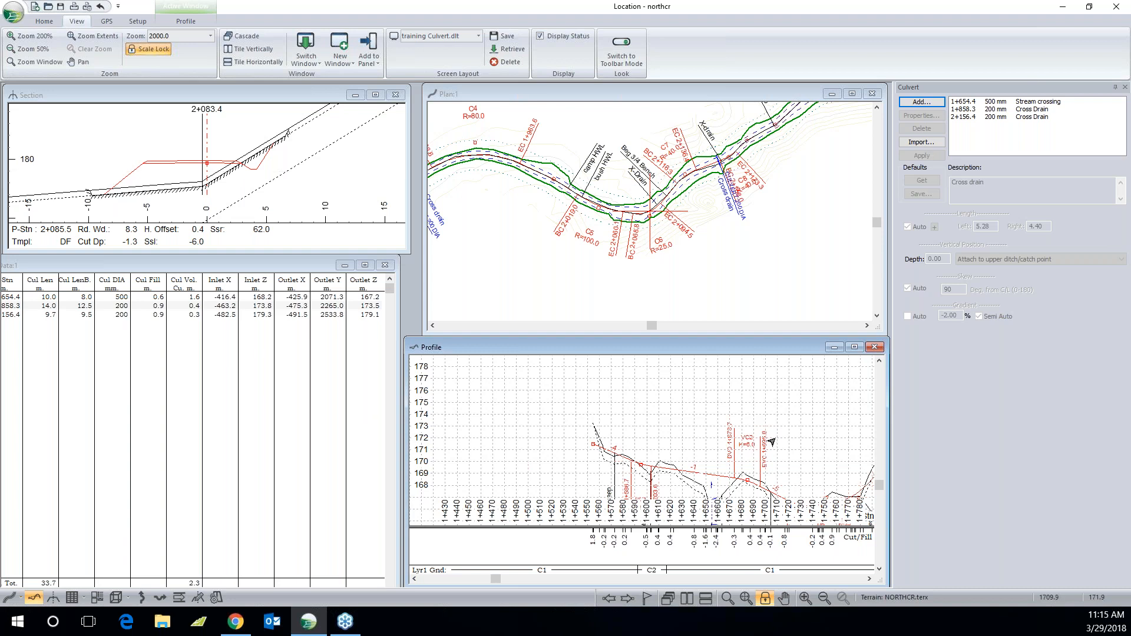
Step: Check the profile for further low points and add a non-stream culvert at L-Line station 2083.4
{"action": "middle_click_drag", "start_coordinate": [766, 442], "coordinate": [446, 465]}
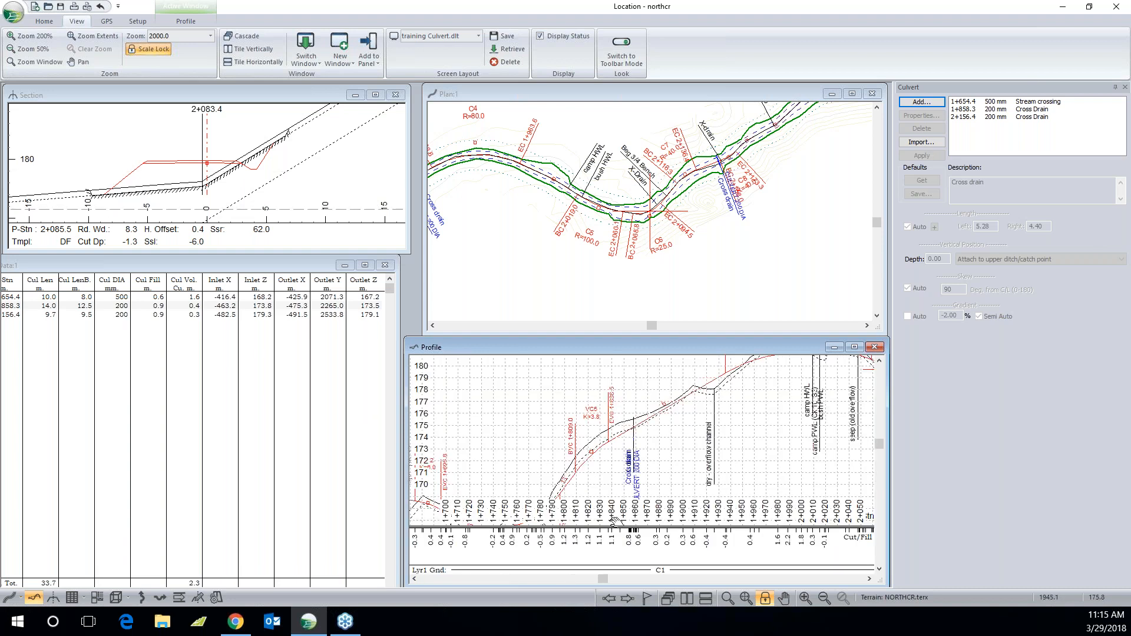
{"action": "middle_click_drag", "start_coordinate": [614, 521], "coordinate": [614, 521]}
{"action": "middle_click_drag", "start_coordinate": [666, 481], "coordinate": [499, 435]}
{"action": "middle_click_drag", "start_coordinate": [688, 464], "coordinate": [499, 421]}
{"action": "middle_click_drag", "start_coordinate": [741, 442], "coordinate": [708, 426]}
{"action": "scroll", "coordinate": [606, 494], "scroll_direction": "down", "scroll_amount": 1}
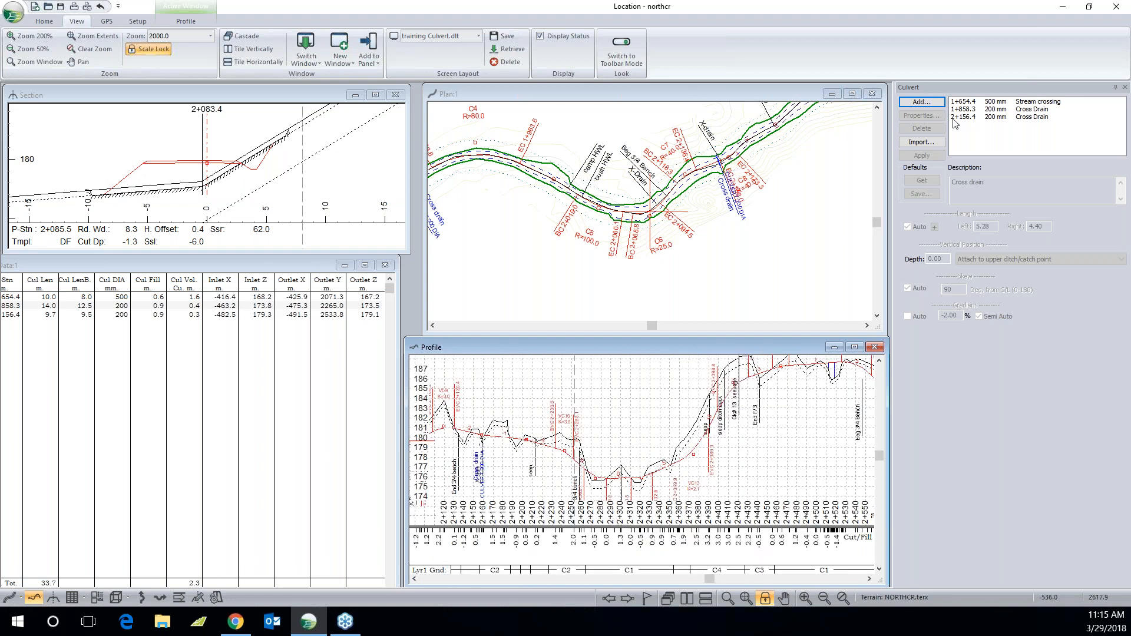
{"action": "left_click", "coordinate": [923, 102]}
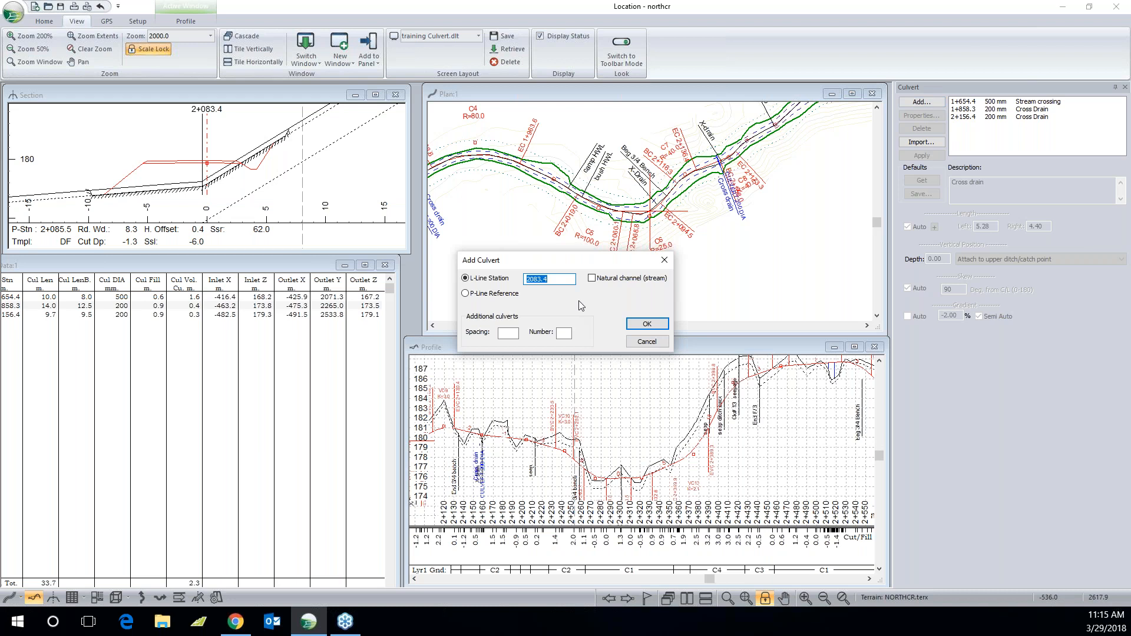
{"action": "left_click", "coordinate": [647, 324]}
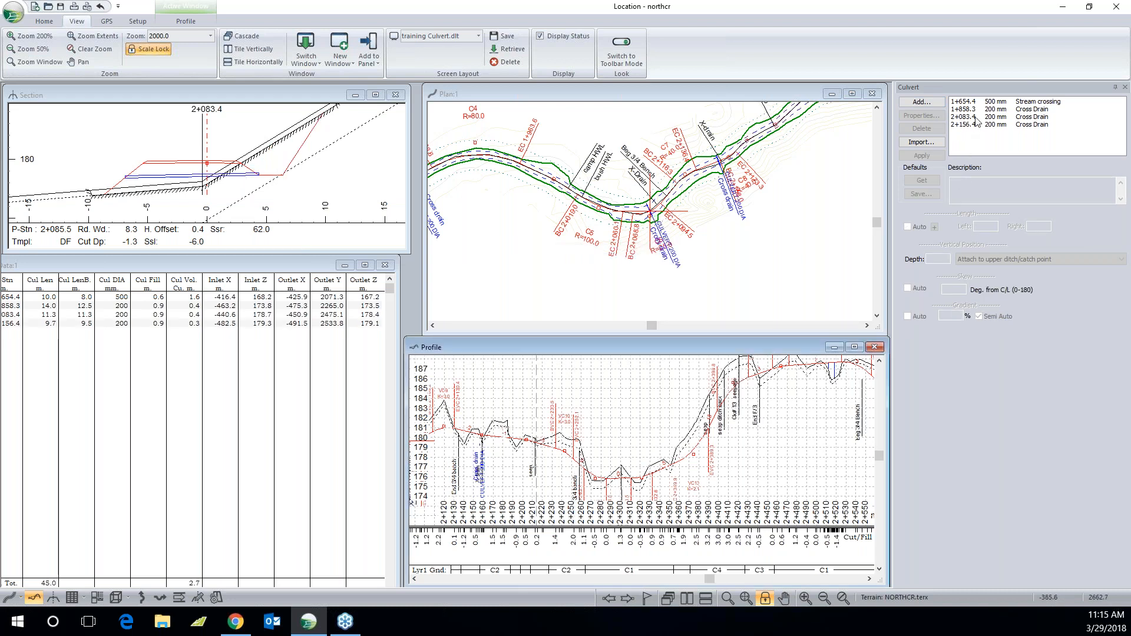
Step: Review the stream-crossing culvert at 1+654.4 and the cross drain at 1+858.3 in the section, plan and profile
{"action": "left_click", "coordinate": [222, 266]}
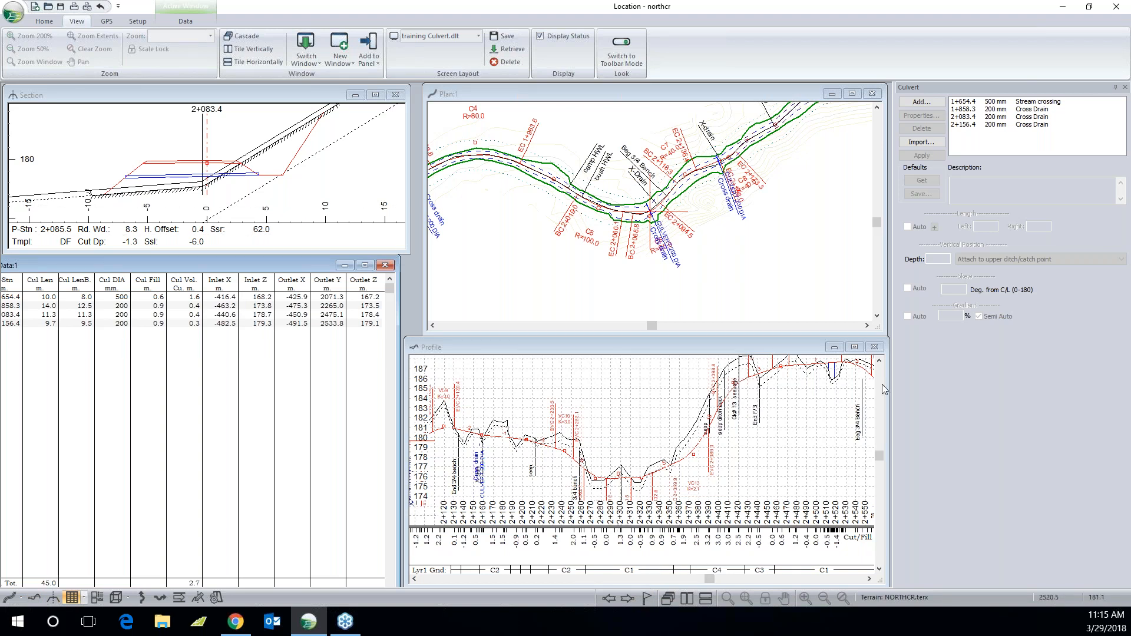
{"action": "left_click", "coordinate": [970, 103]}
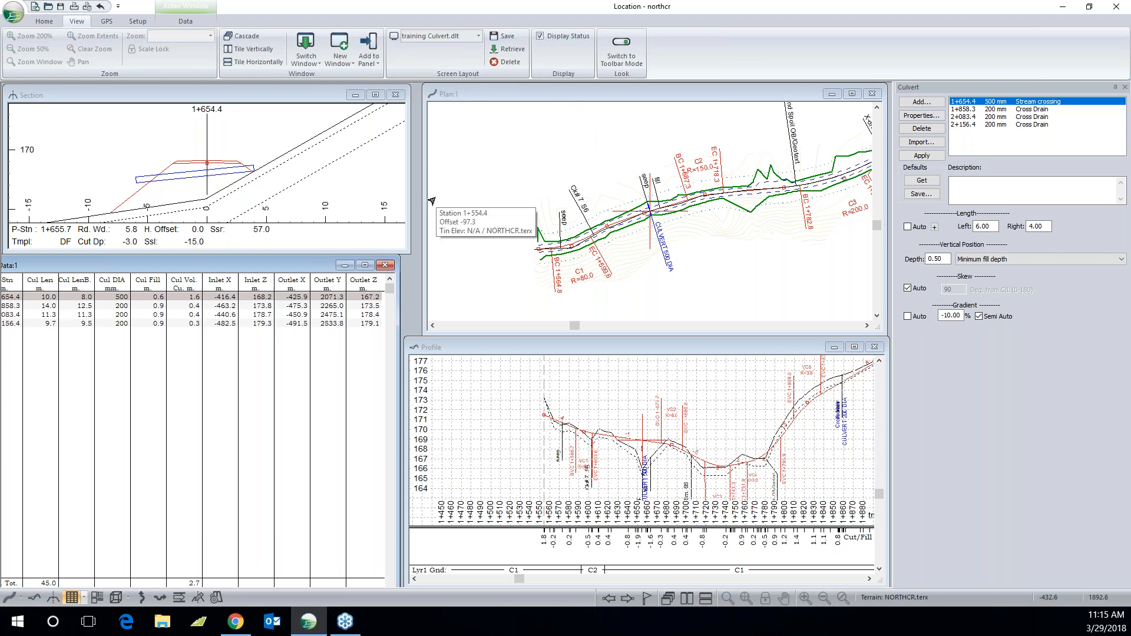
{"action": "left_click", "coordinate": [1025, 111]}
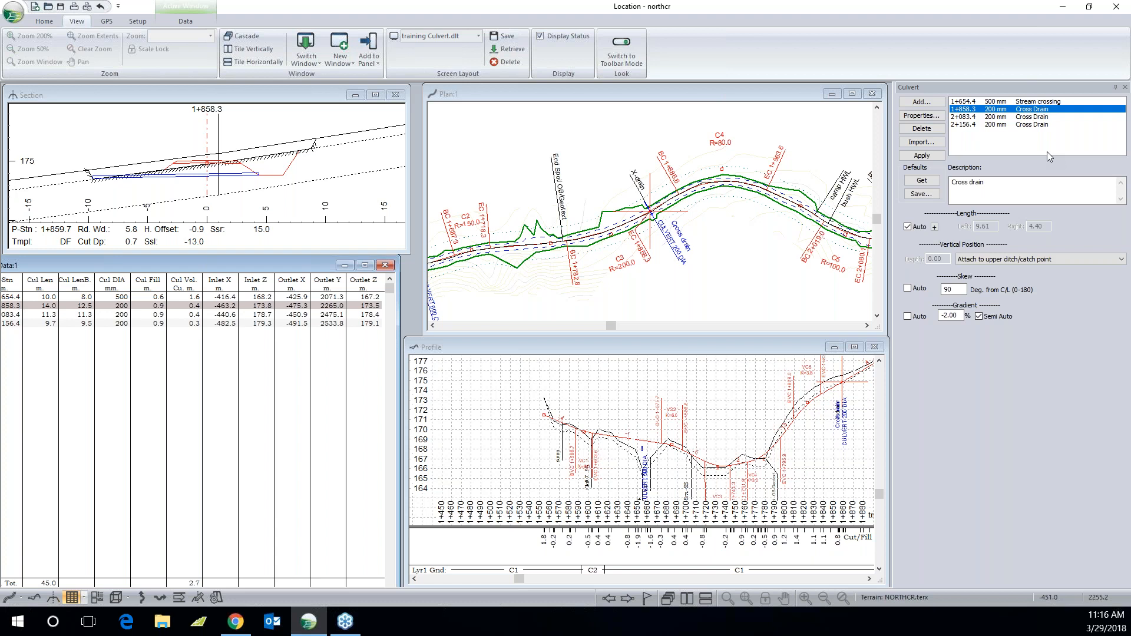
Step: Examine the options for adding a culvert and the properties of the cross drain at 1+858.3, including its template override
{"action": "left_click", "coordinate": [922, 102]}
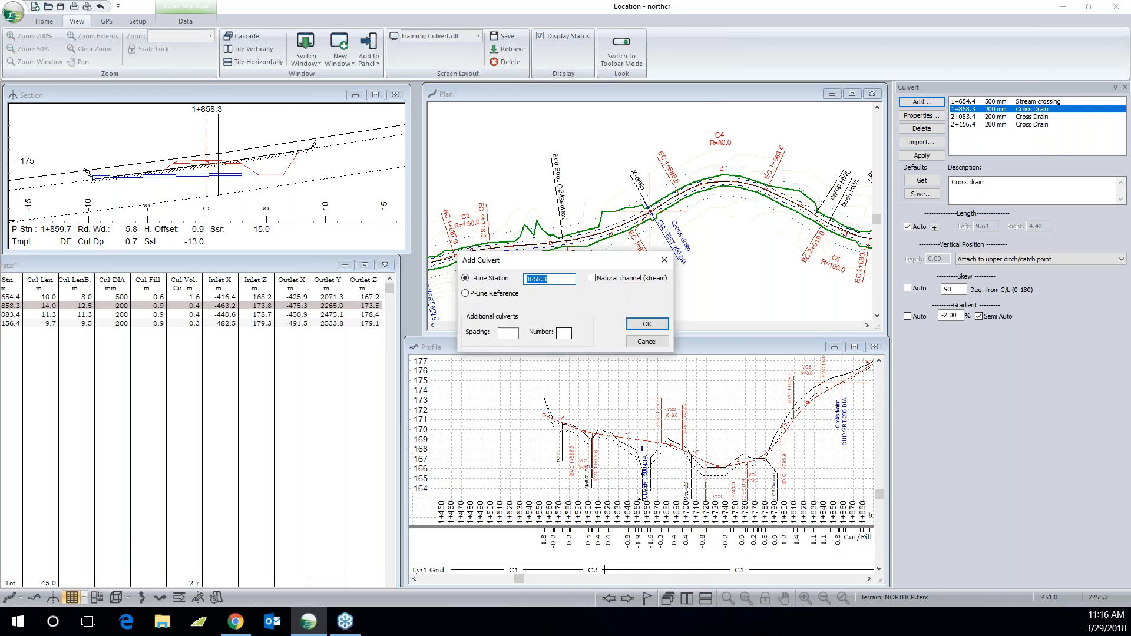
{"action": "left_click", "coordinate": [647, 342]}
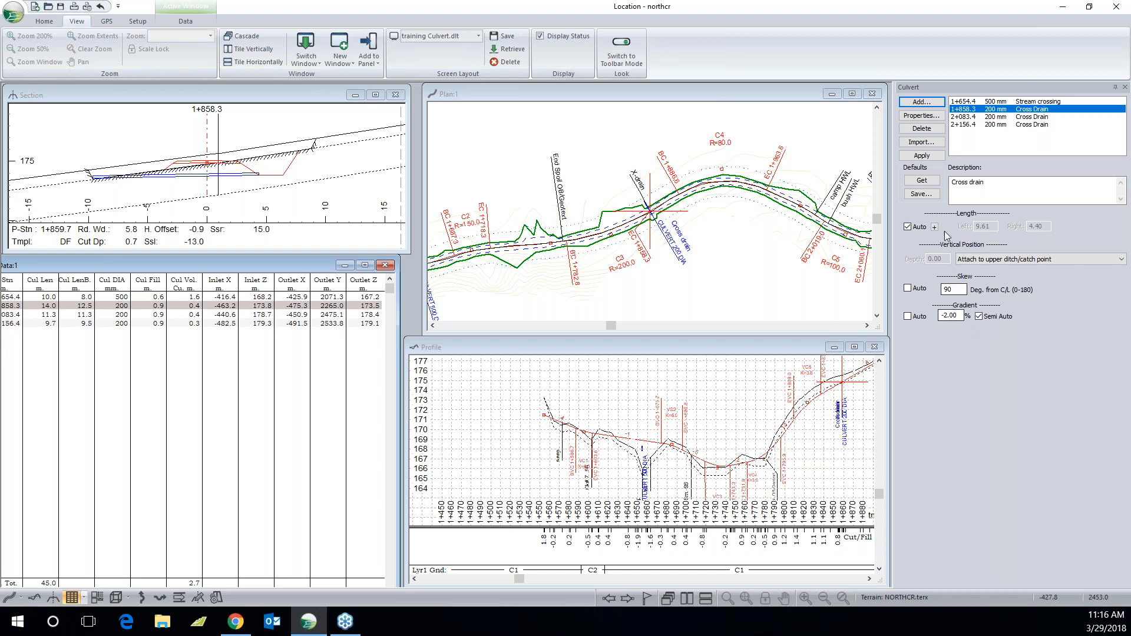
{"action": "left_click", "coordinate": [931, 117]}
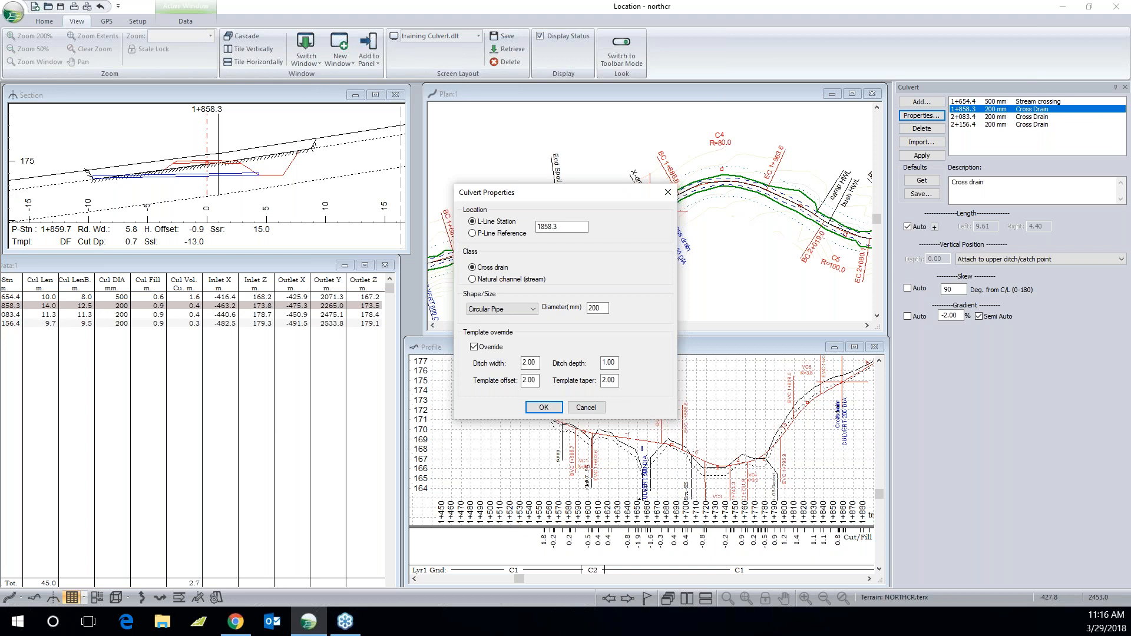
{"action": "left_click", "coordinate": [587, 408]}
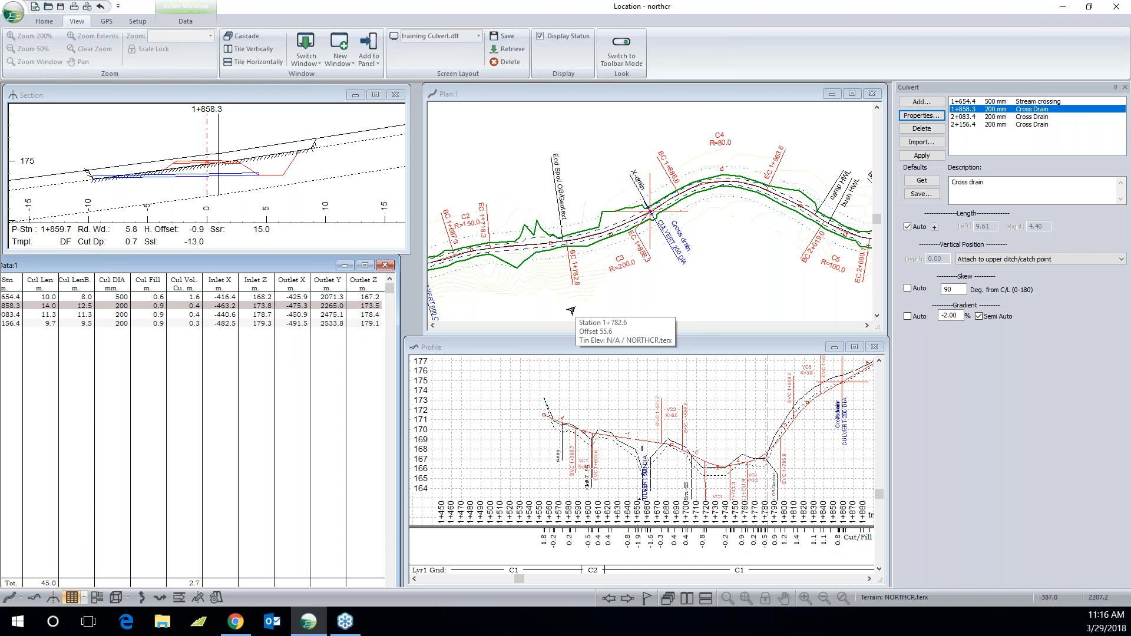
{"action": "left_click", "coordinate": [911, 116]}
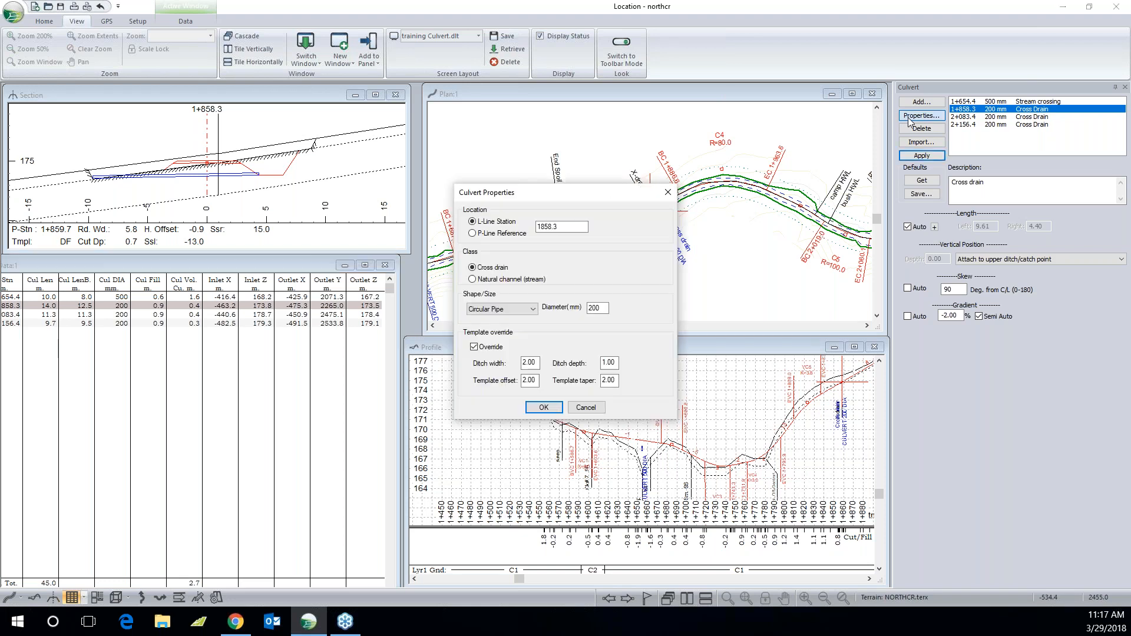
{"action": "left_click", "coordinate": [587, 408]}
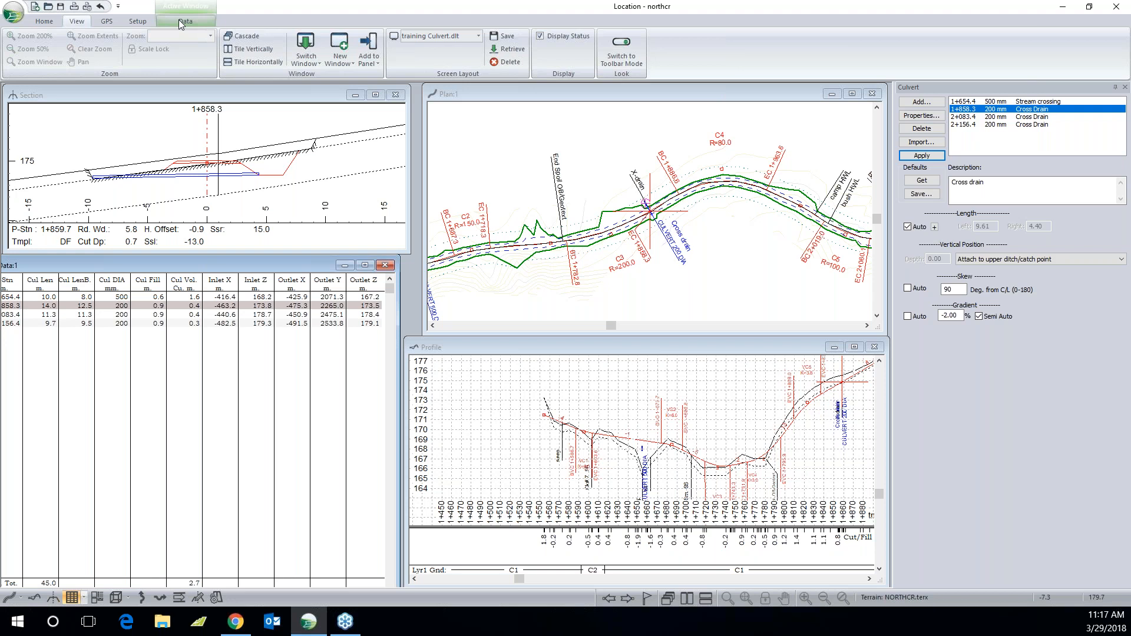
Step: Switch to the Terrain module from Location
{"action": "left_click", "coordinate": [135, 23]}
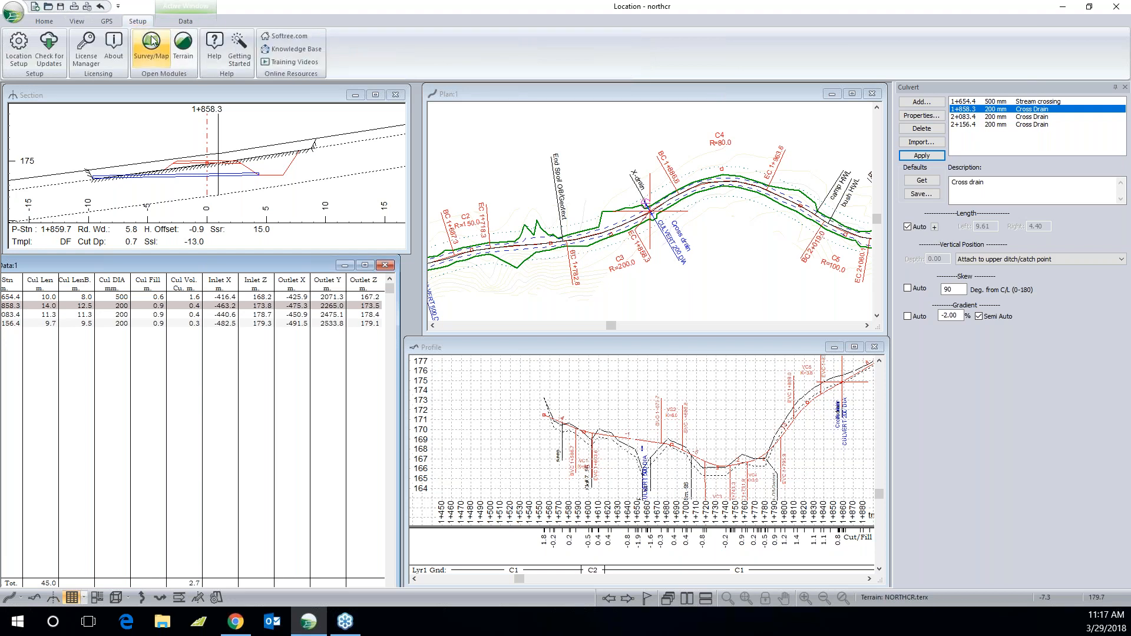
{"action": "left_click", "coordinate": [182, 47]}
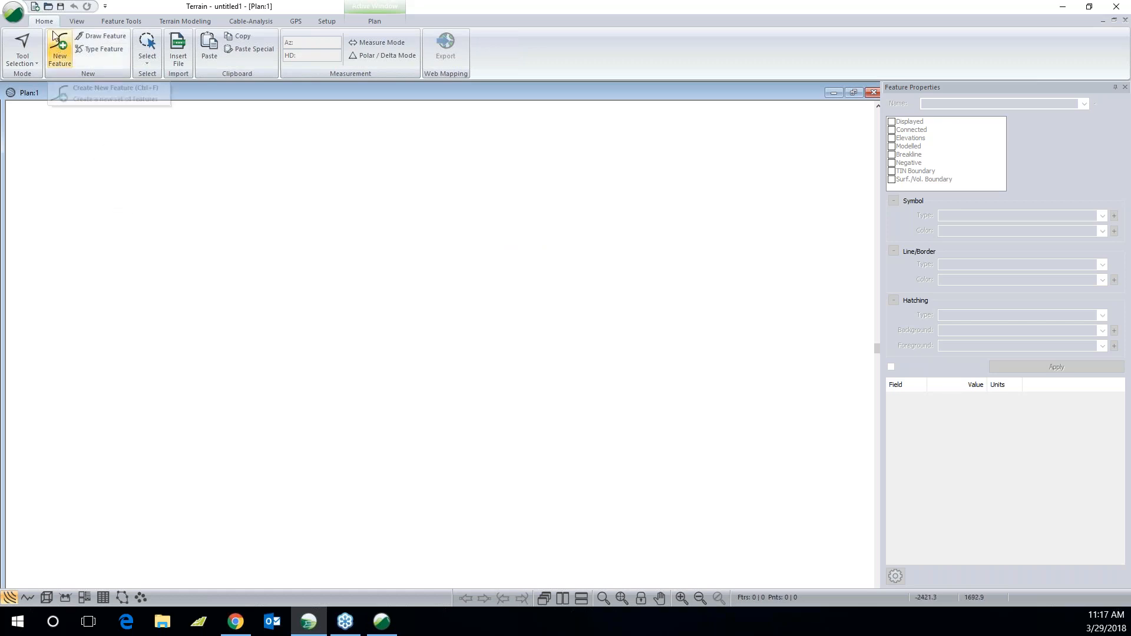
{"action": "left_click", "coordinate": [62, 8]}
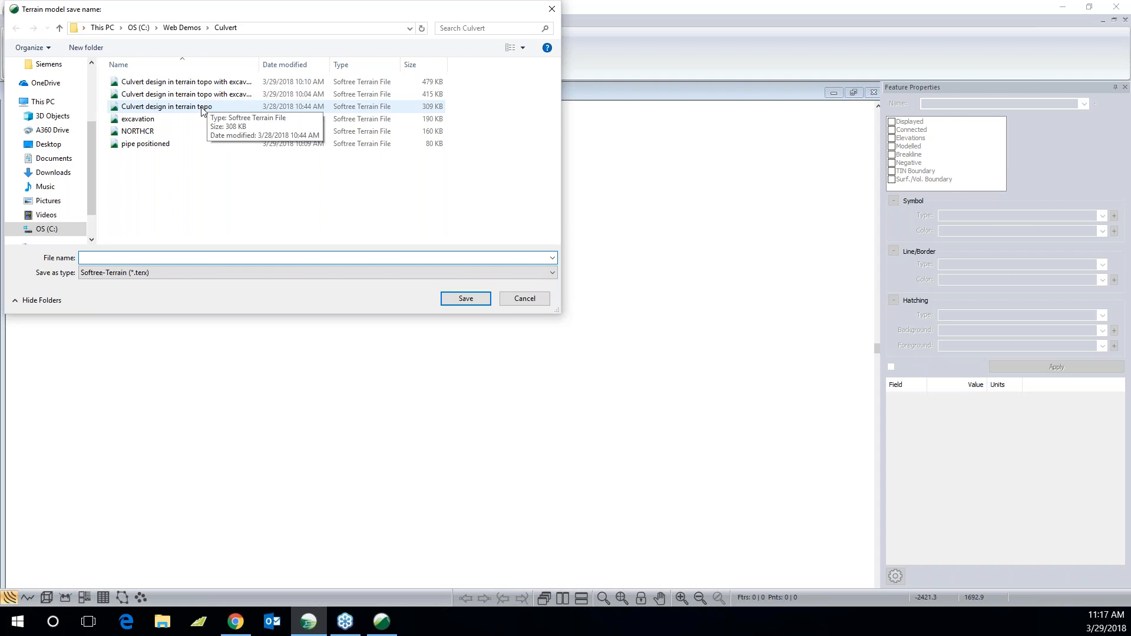
{"action": "left_click", "coordinate": [202, 109]}
{"action": "left_click", "coordinate": [453, 300]}
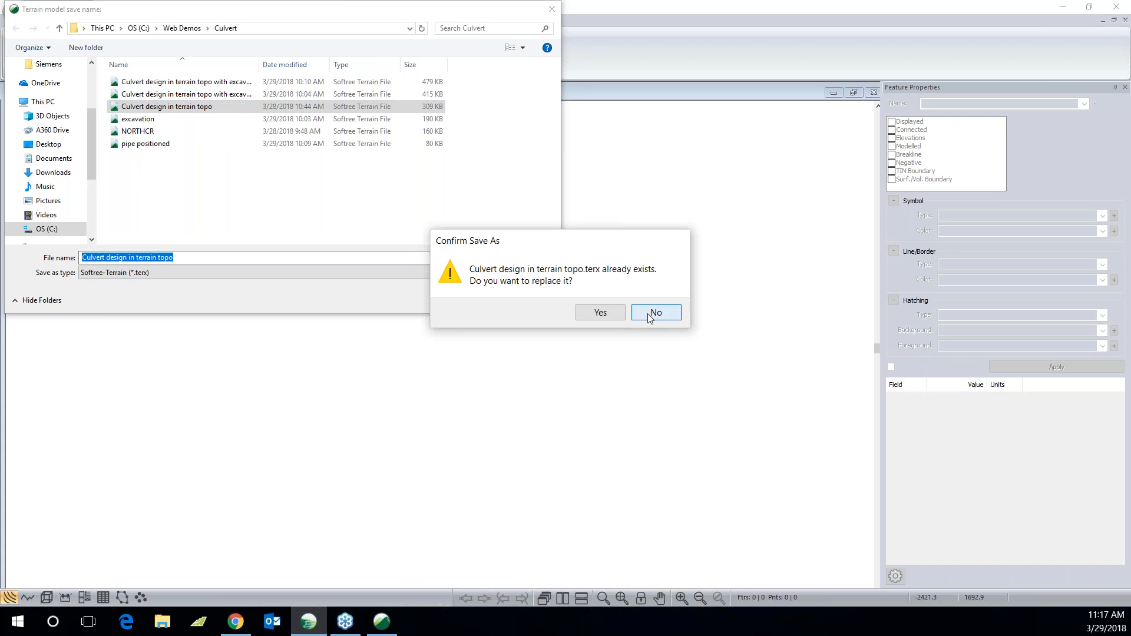
{"action": "left_click", "coordinate": [654, 313]}
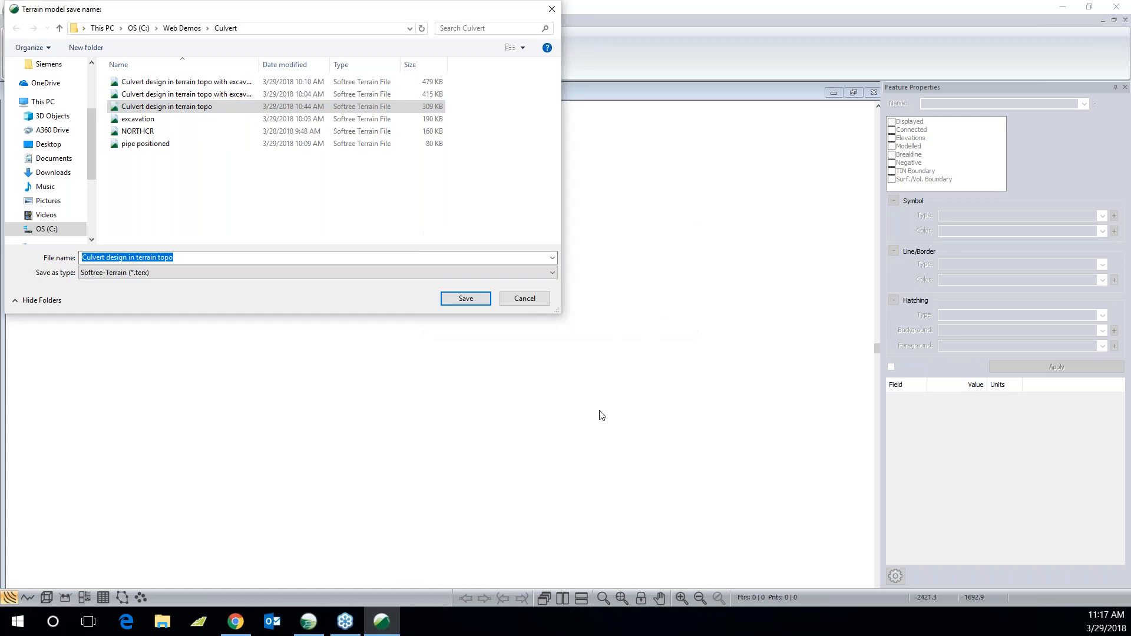
{"action": "left_click", "coordinate": [547, 303]}
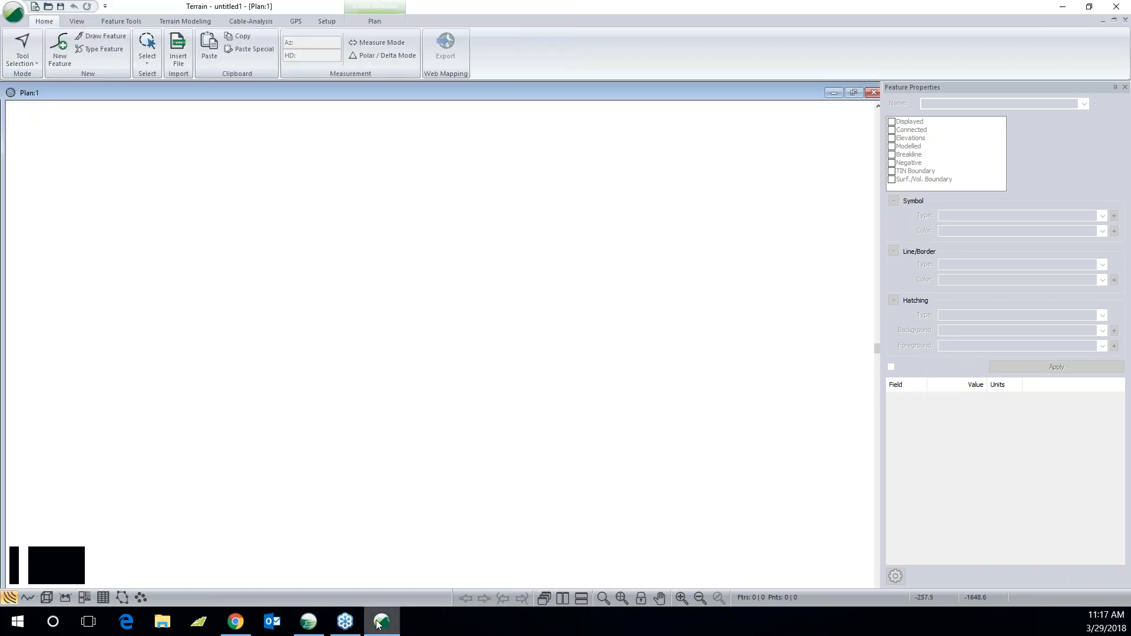
{"action": "mouse_move", "coordinate": [379, 623]}
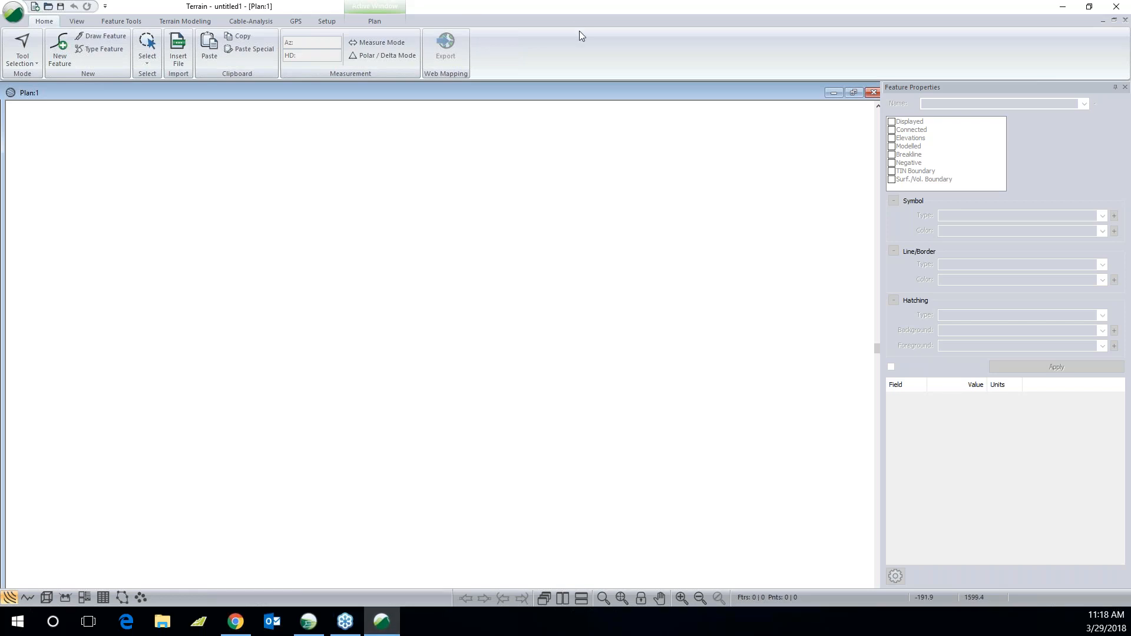
{"action": "left_click", "coordinate": [1116, 6]}
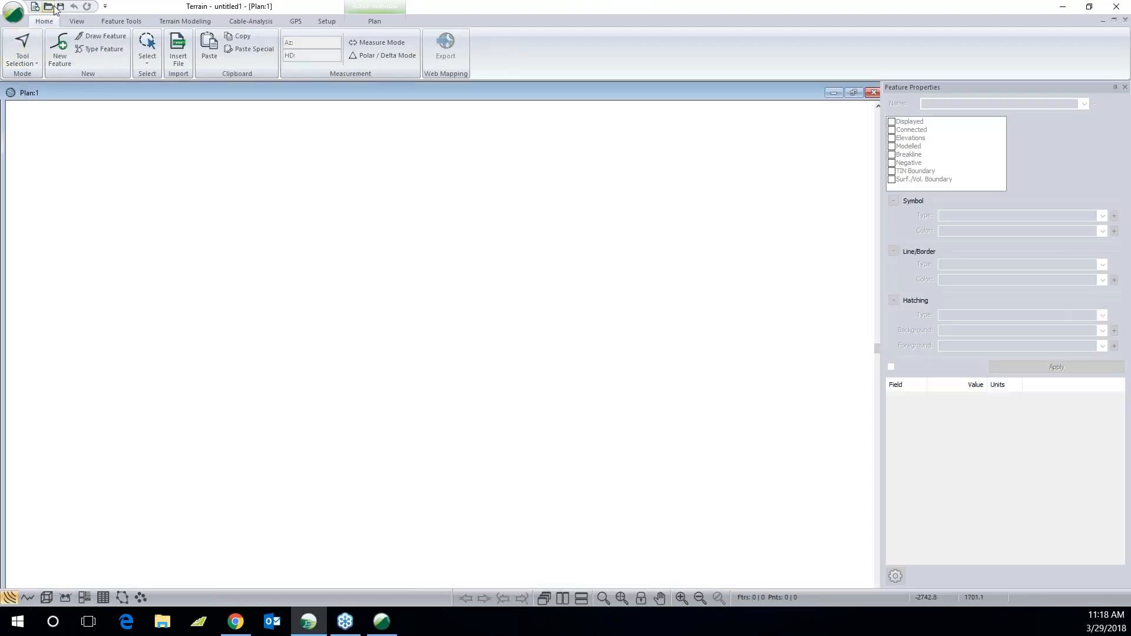
Step: Open the terrain file "Culvert design in terrain topo"
{"action": "left_click", "coordinate": [50, 7]}
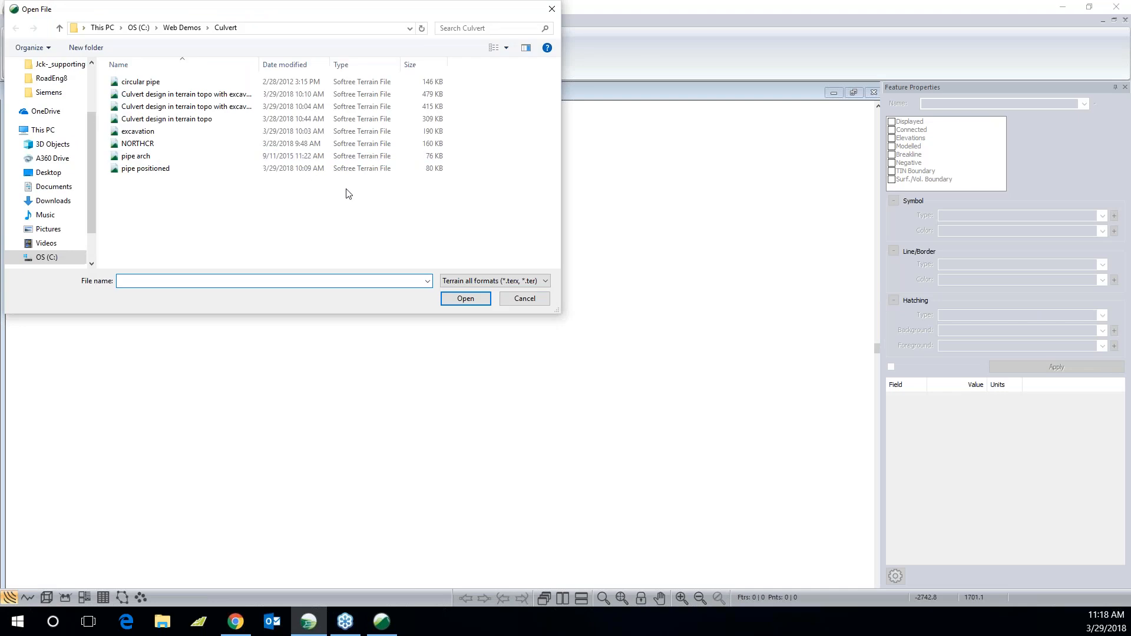
{"action": "left_click", "coordinate": [186, 120]}
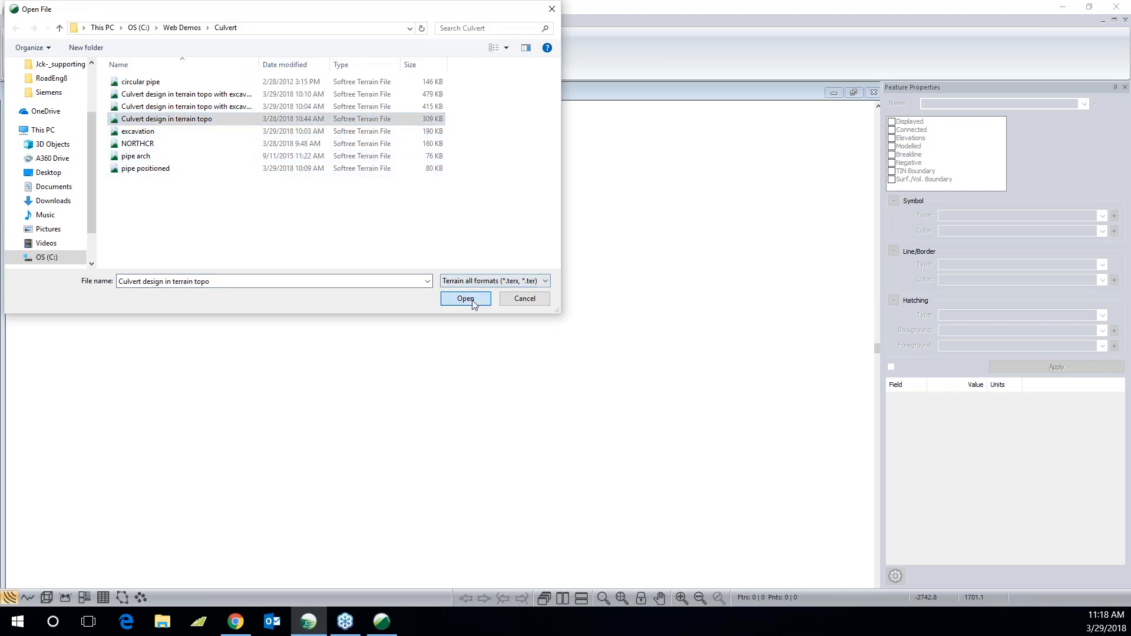
{"action": "left_click", "coordinate": [467, 298]}
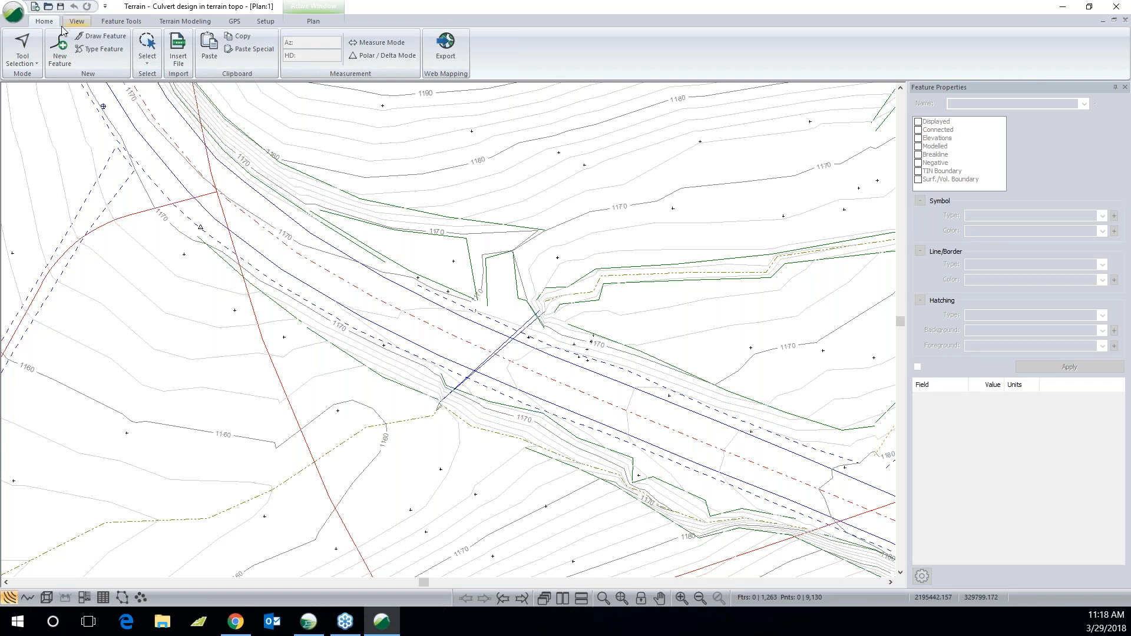
Step: Draw a new 3D TIN feature about 94 ft long across the road along the culvert line, accepting the default elevation of 100.0
{"action": "left_click", "coordinate": [54, 49]}
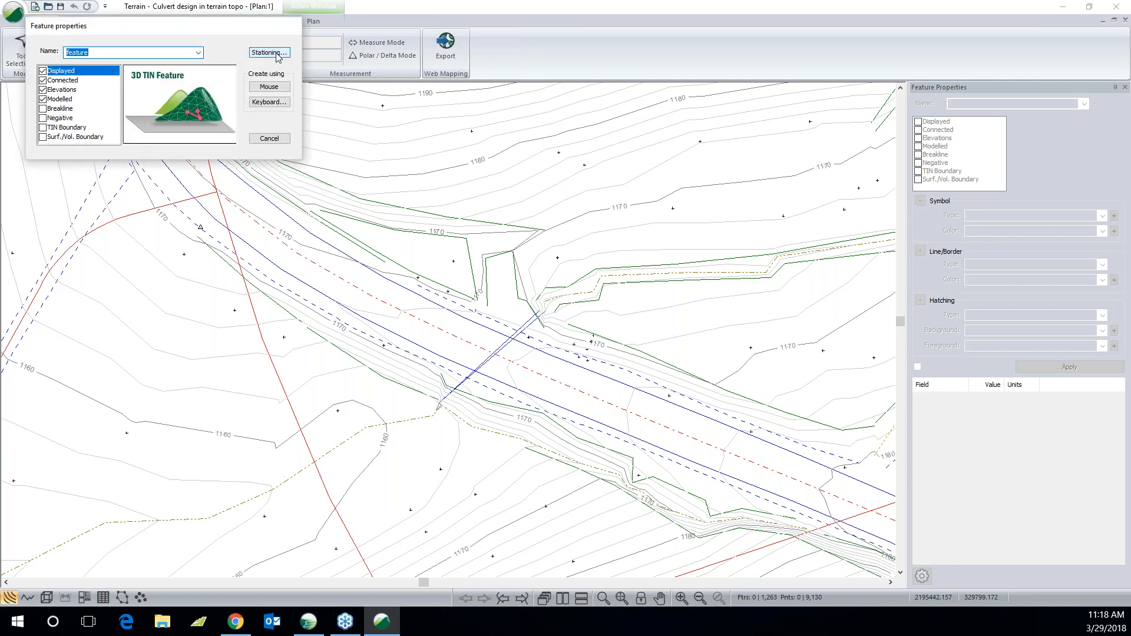
{"action": "left_click", "coordinate": [269, 87]}
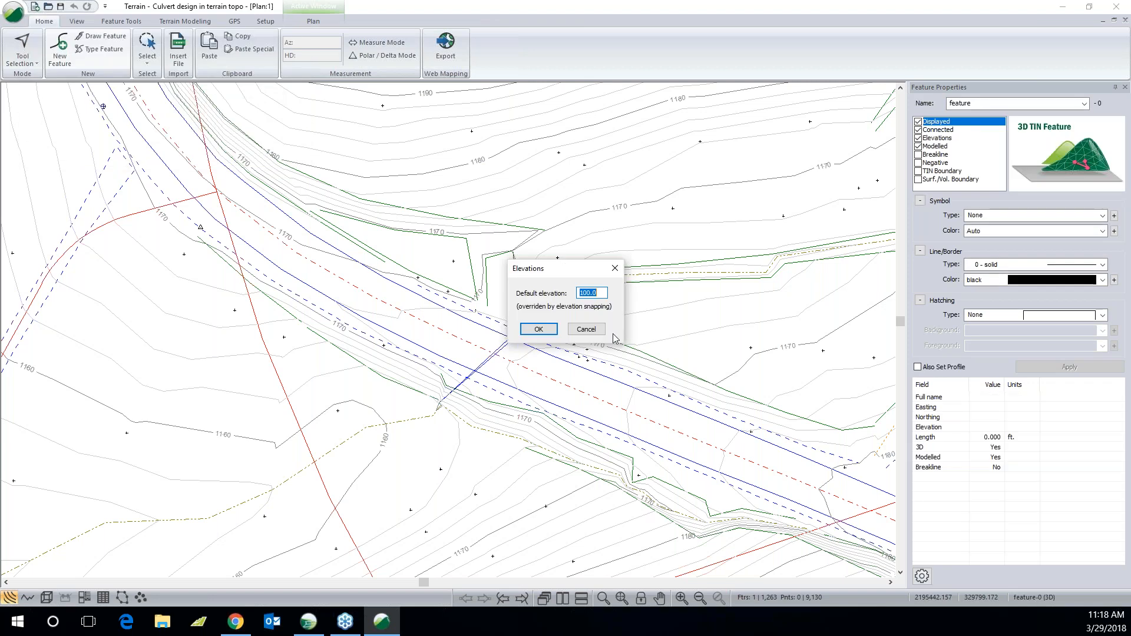
{"action": "left_click", "coordinate": [551, 330]}
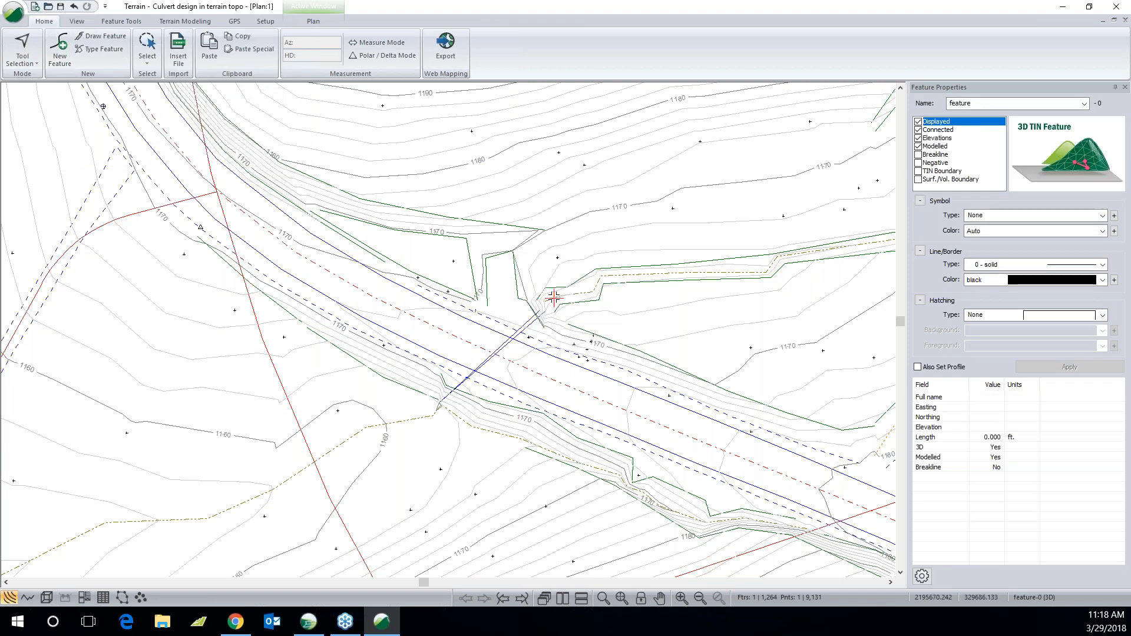
{"action": "left_click", "coordinate": [461, 384]}
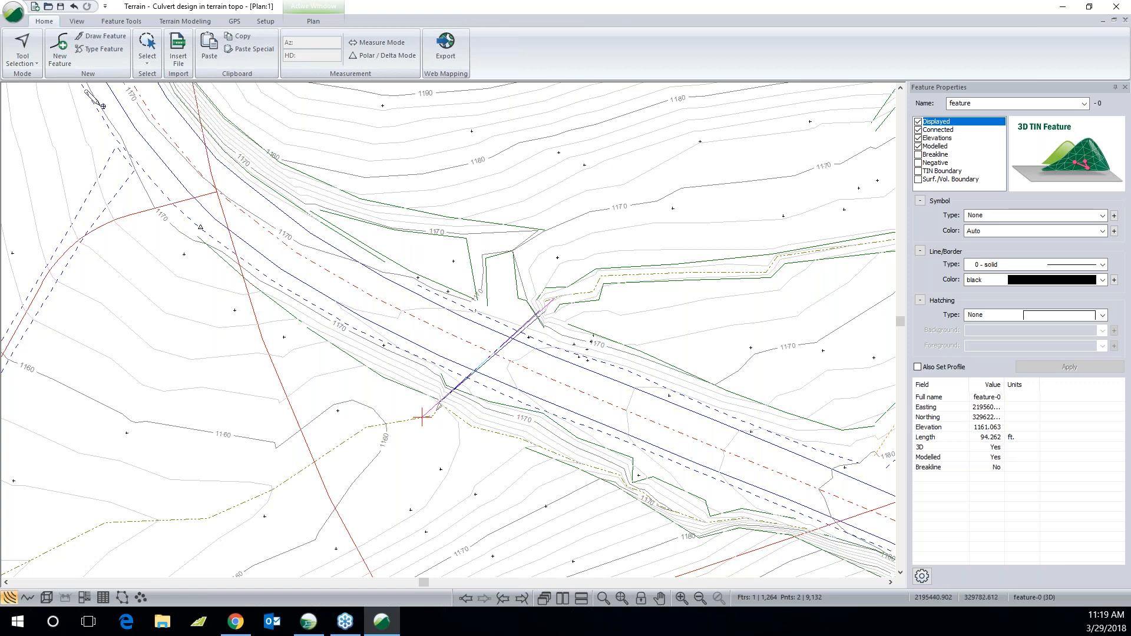
Step: Create a new terrain file and copy the culvert line feature into it
{"action": "left_click", "coordinate": [35, 7]}
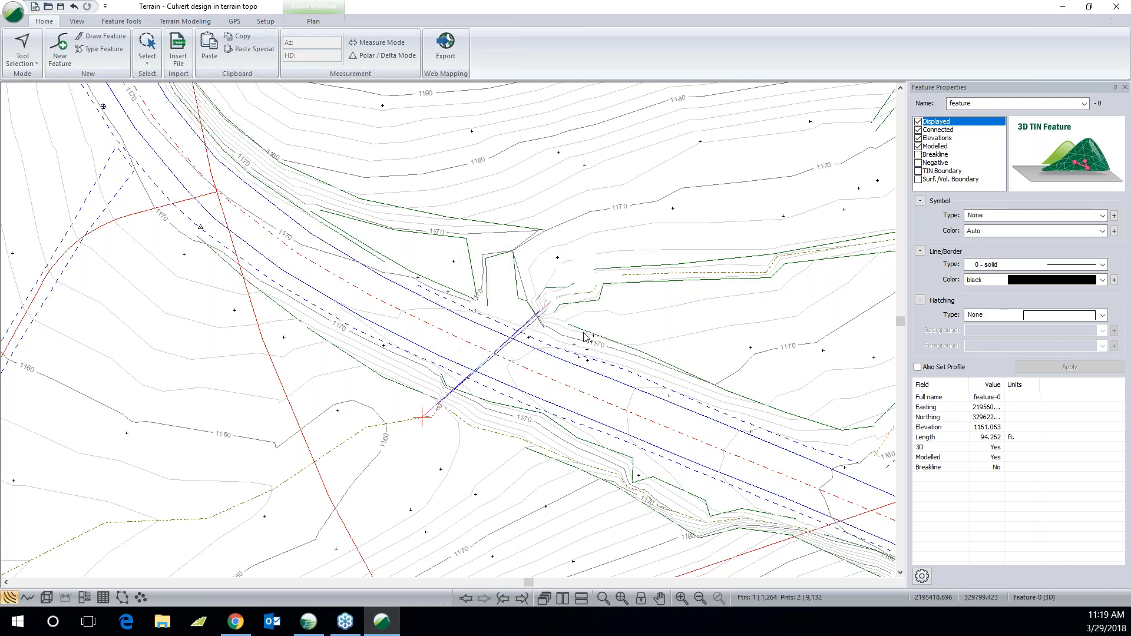
{"action": "left_click", "coordinate": [584, 335]}
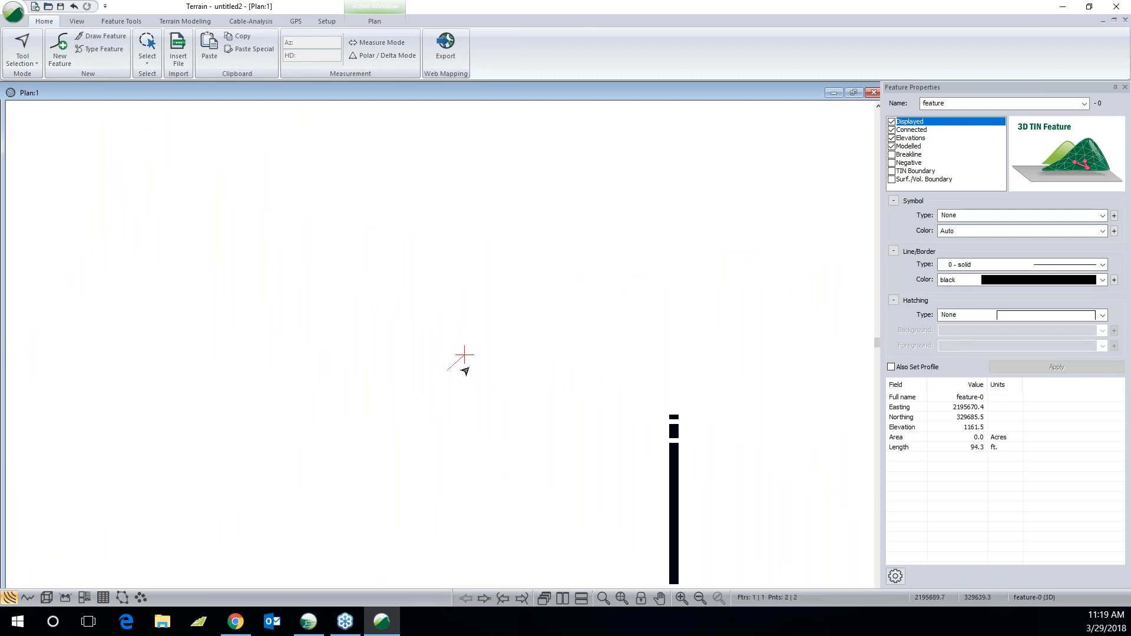
Step: Add the terrain file "Culvert design in terrain topo" as a displayed background of the plan window
{"action": "right_click", "coordinate": [415, 273]}
{"action": "mouse_move", "coordinate": [473, 360]}
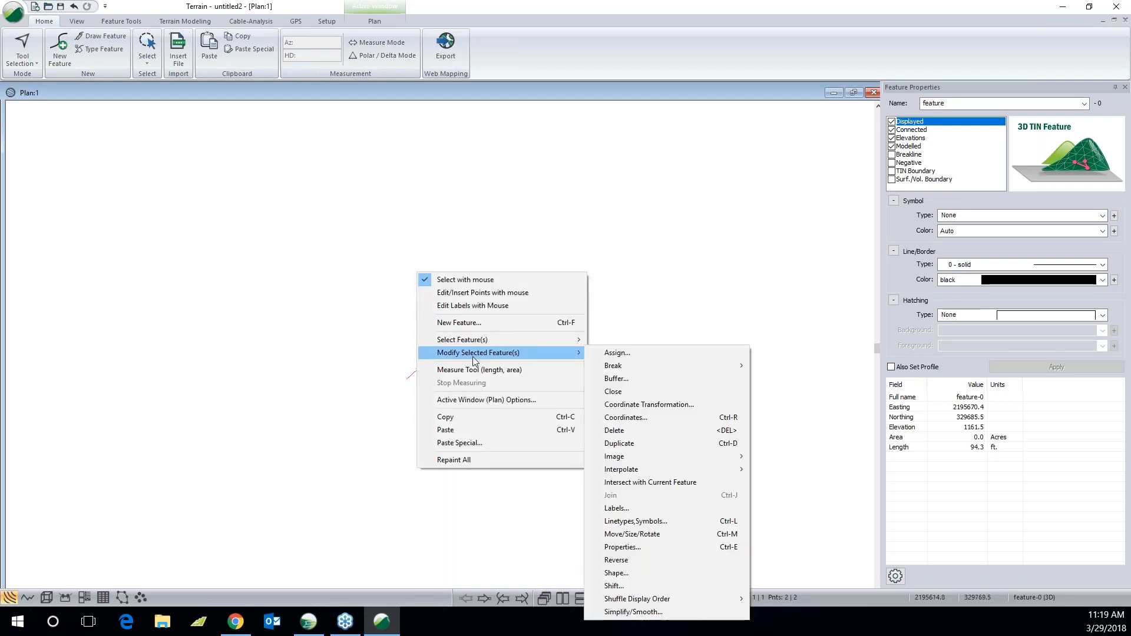
{"action": "left_click", "coordinate": [475, 400]}
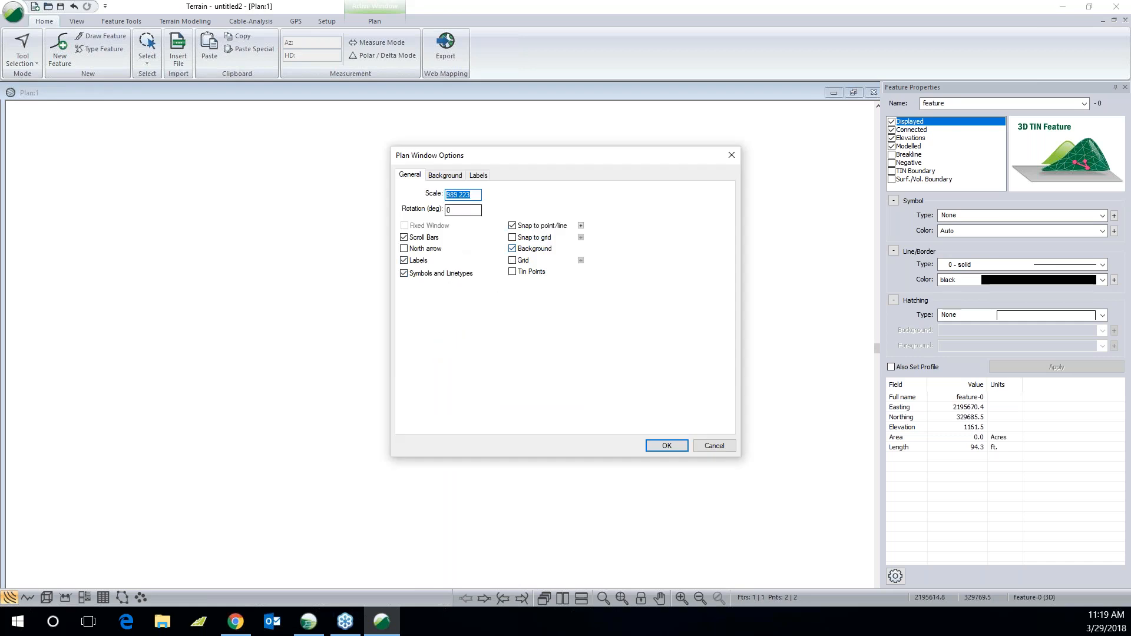
{"action": "left_click", "coordinate": [446, 176]}
{"action": "left_click", "coordinate": [651, 192]}
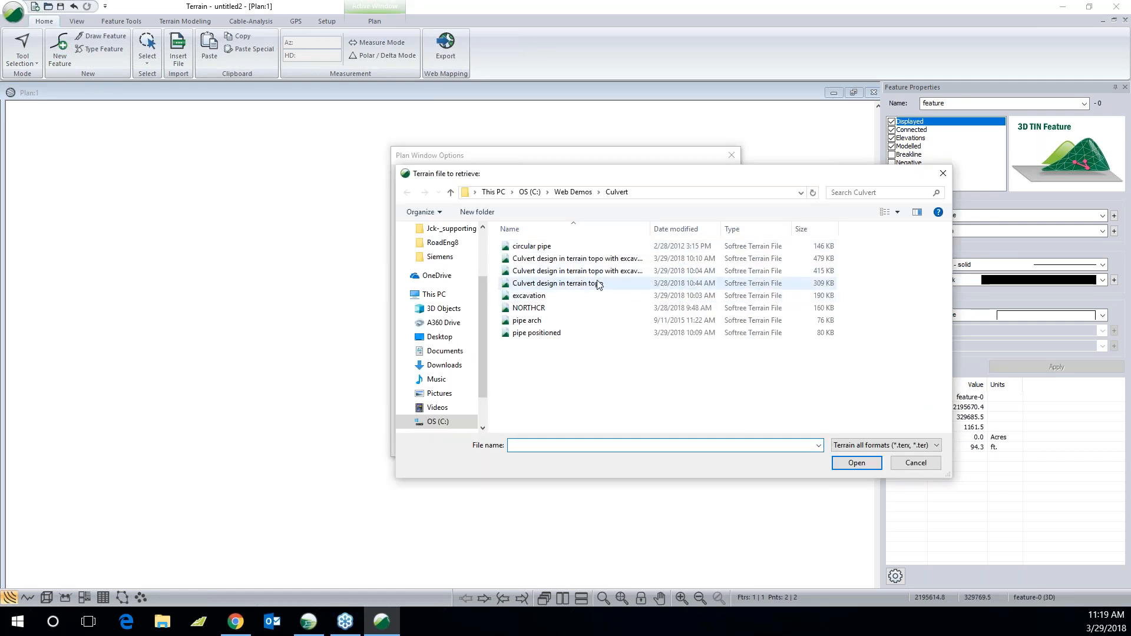
{"action": "left_click", "coordinate": [599, 285]}
{"action": "left_click", "coordinate": [857, 463]}
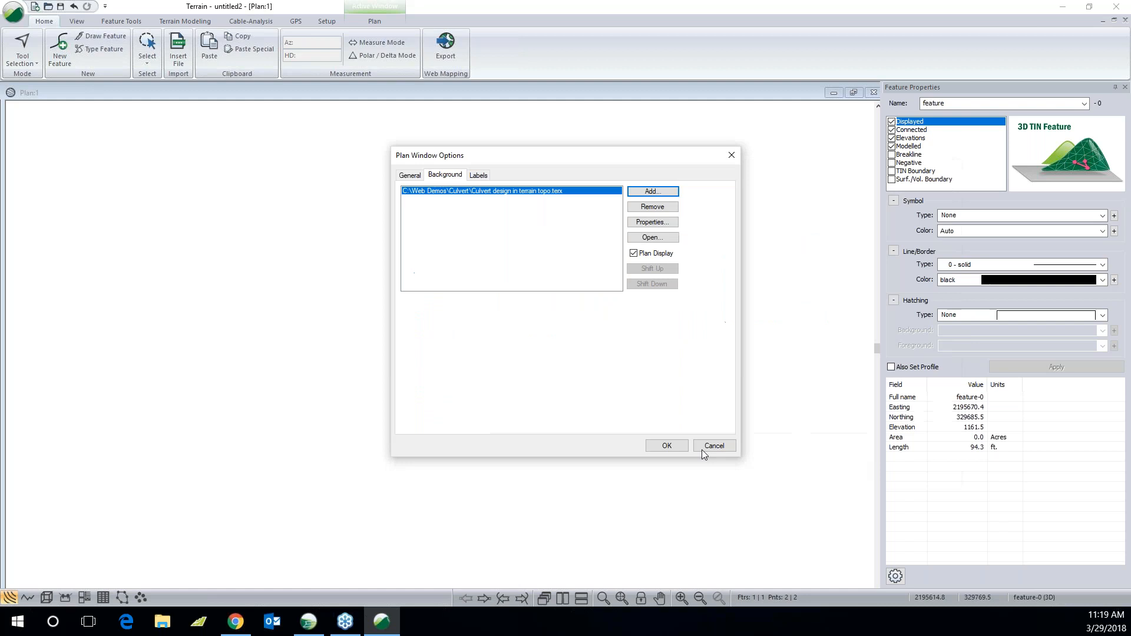
{"action": "left_click", "coordinate": [672, 448]}
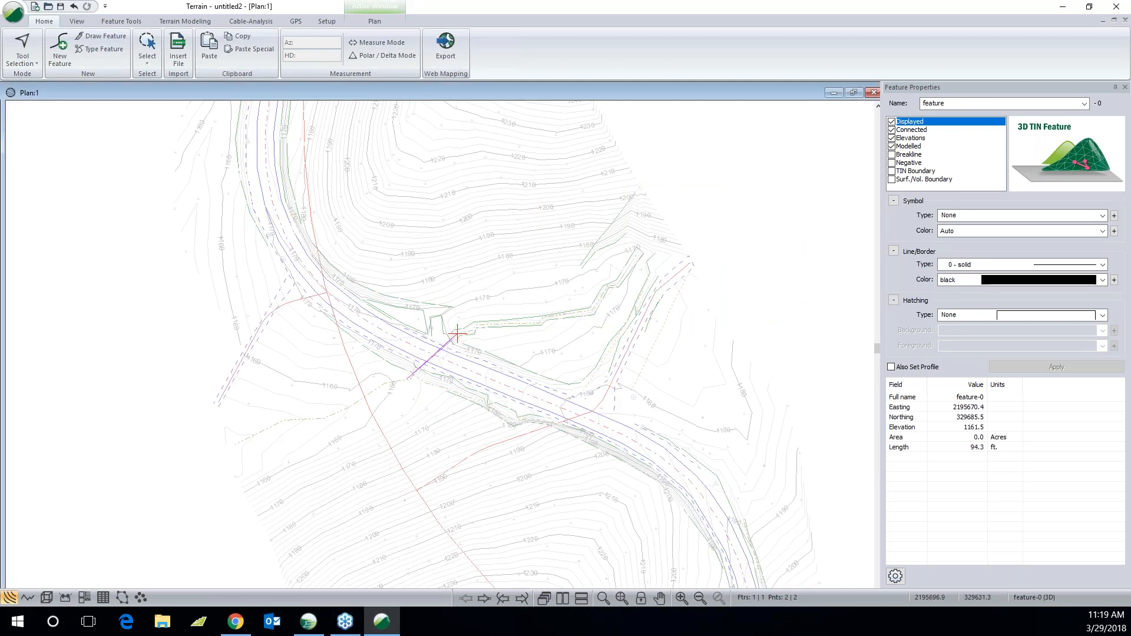
Step: Create linear offset features 5 ft to the right and left of the culvert line with a slope of 0
{"action": "middle_click_drag", "start_coordinate": [477, 383], "coordinate": [531, 386]}
{"action": "scroll", "coordinate": [514, 380], "scroll_direction": "up", "scroll_amount": 5}
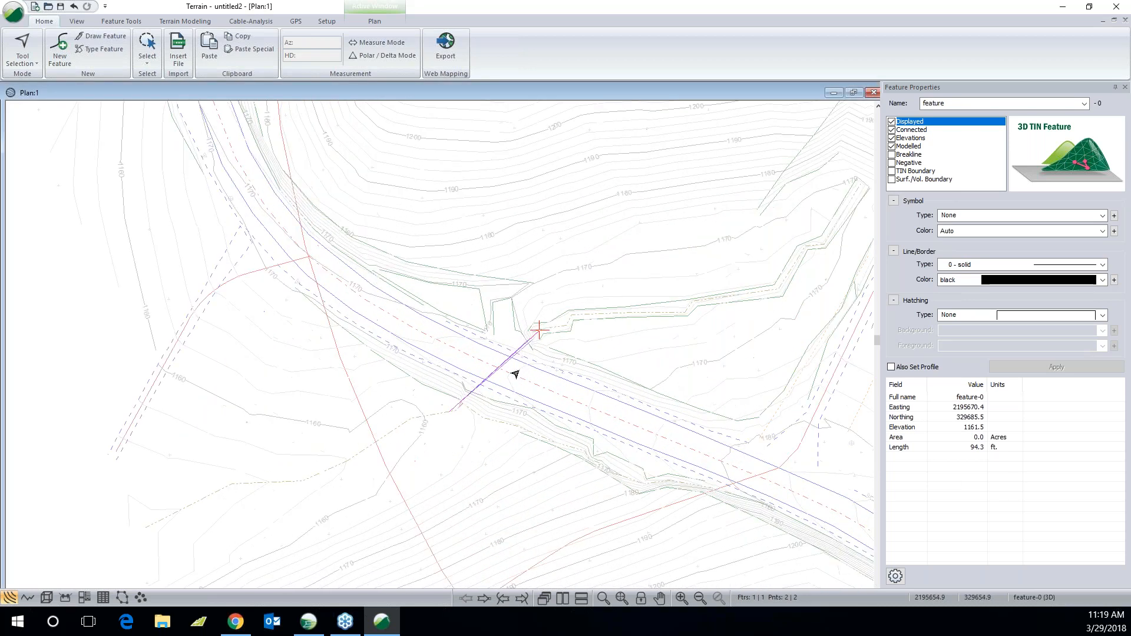
{"action": "scroll", "coordinate": [516, 374], "scroll_direction": "up", "scroll_amount": 1}
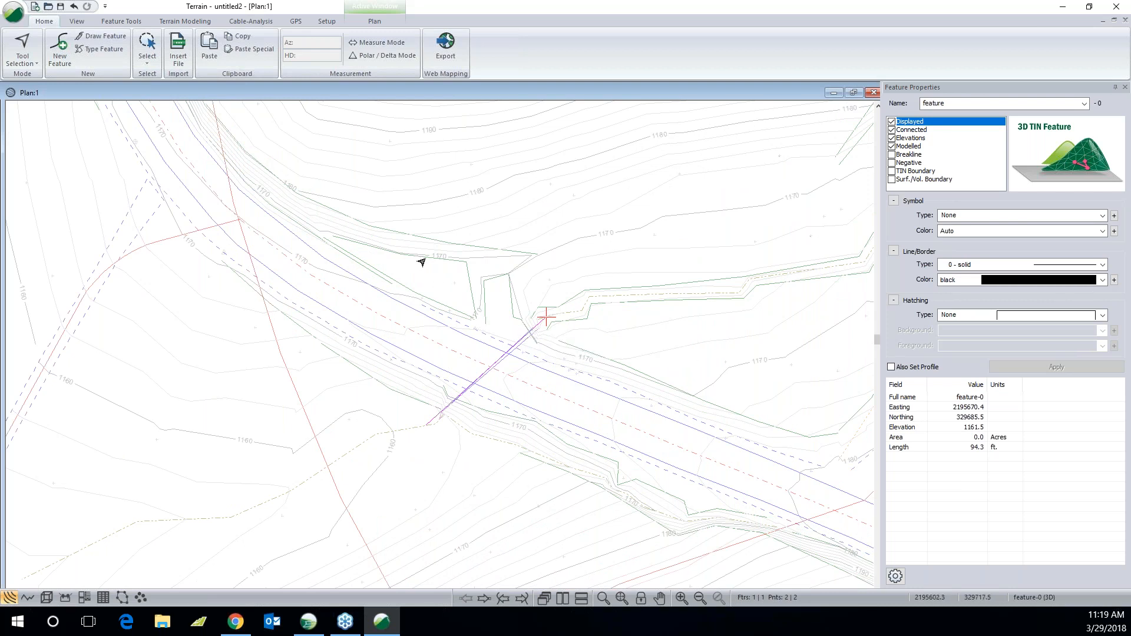
{"action": "mouse_move", "coordinate": [402, 234]}
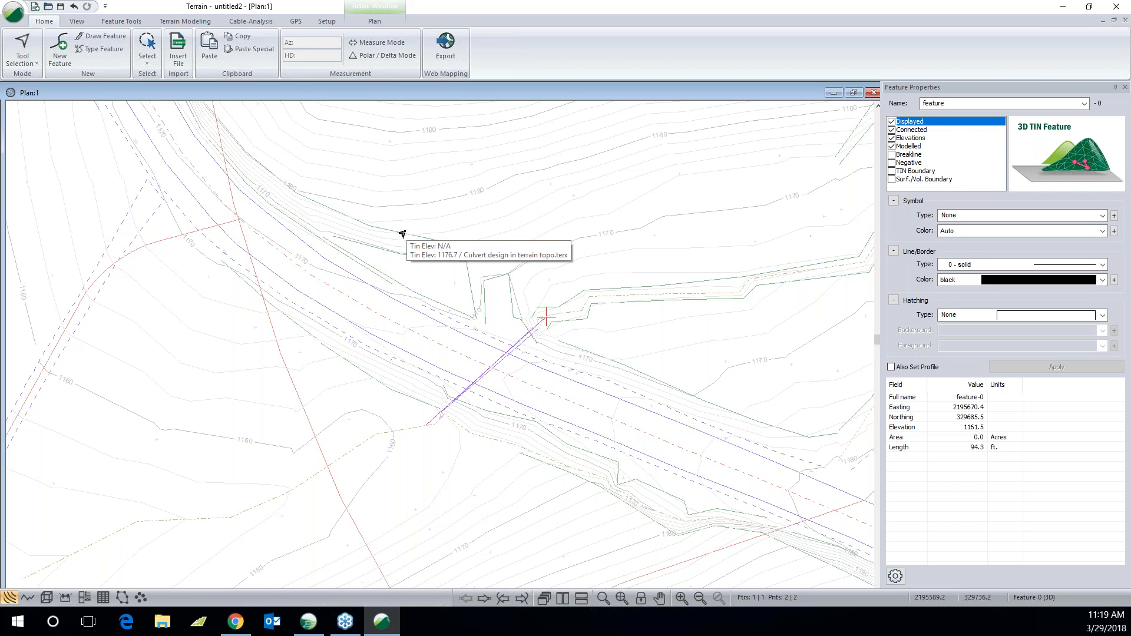
{"action": "right_click", "coordinate": [403, 234]}
{"action": "mouse_move", "coordinate": [461, 311]}
{"action": "left_click", "coordinate": [619, 335]}
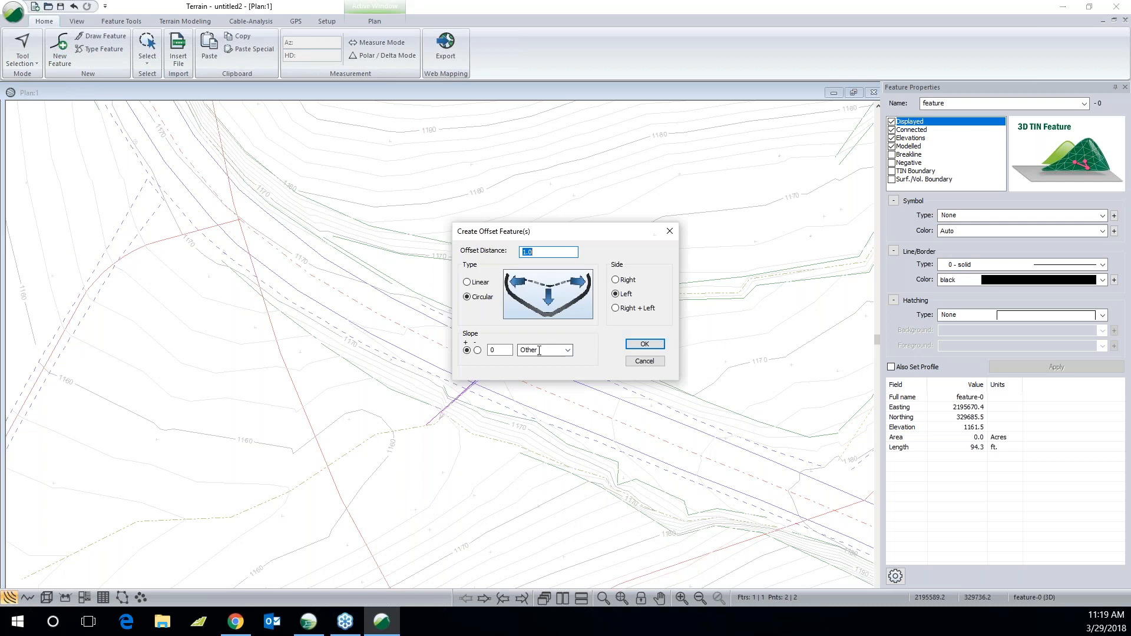
{"action": "left_click", "coordinate": [481, 283]}
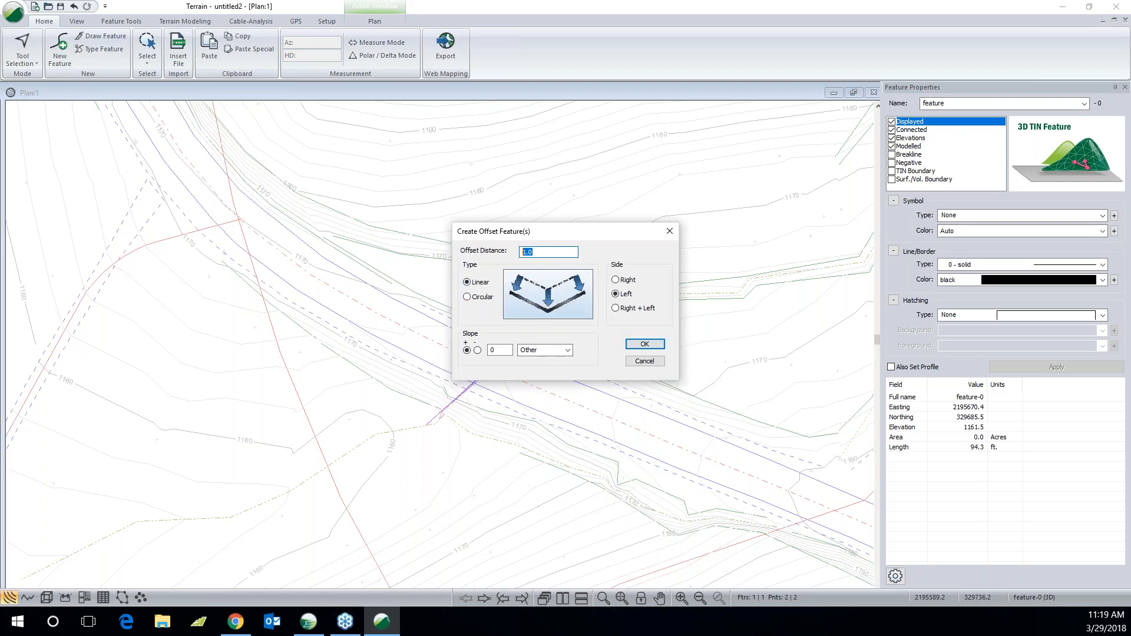
{"action": "type", "text": "5"}
{"action": "left_click", "coordinate": [616, 308]}
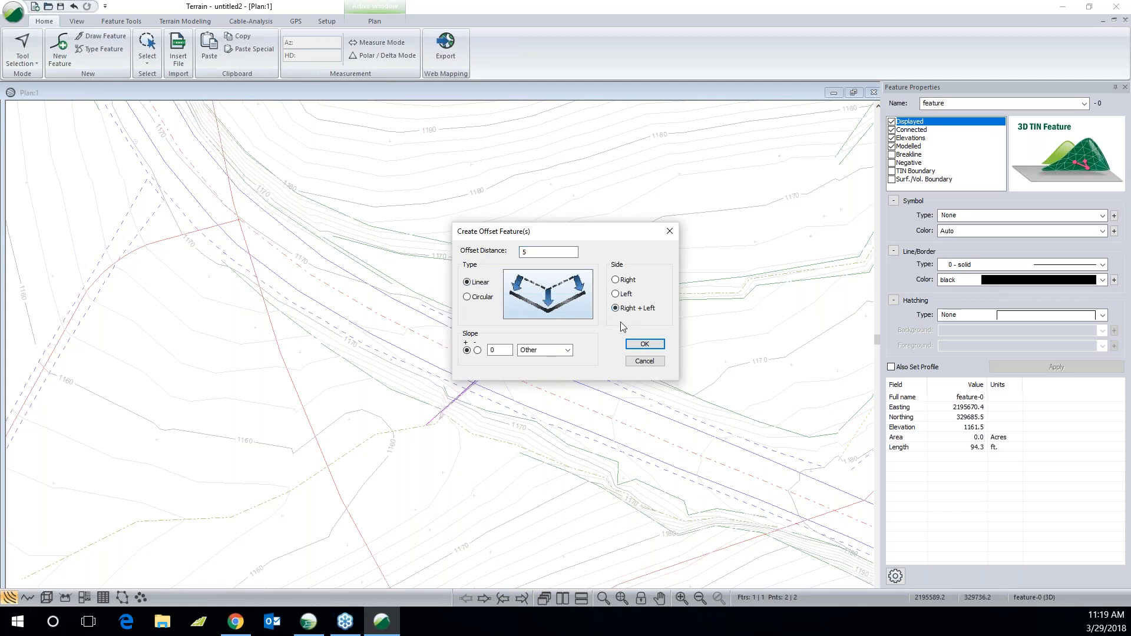
{"action": "left_click", "coordinate": [645, 344]}
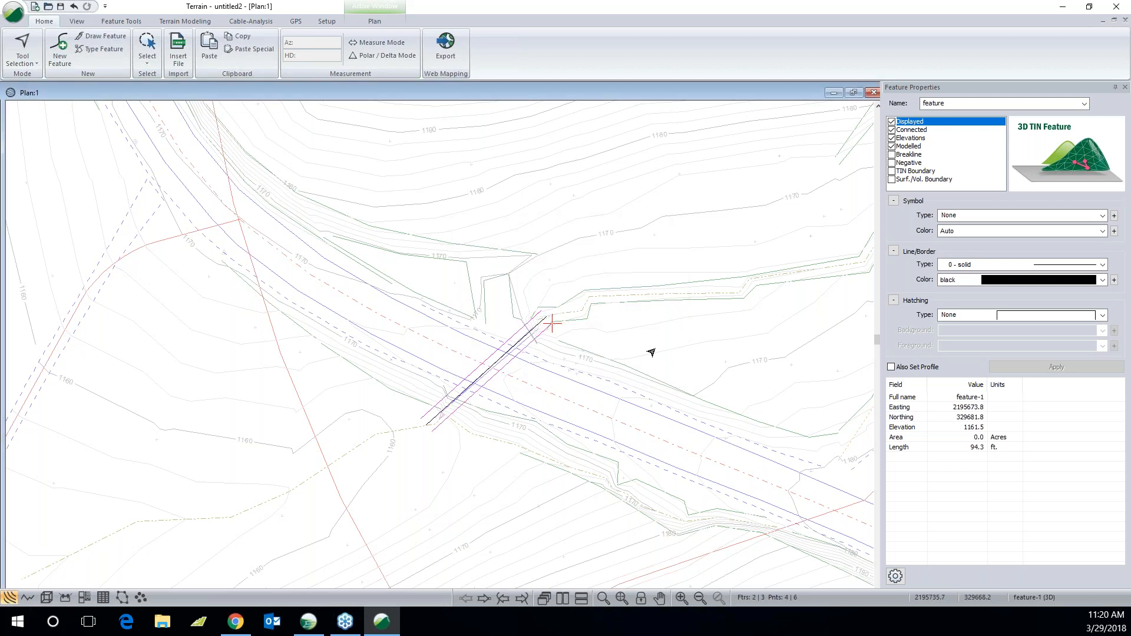
Step: Join the two offset lines at the culvert's upper end and delete the original culvert centreline feature
{"action": "left_click", "coordinate": [533, 351]}
{"action": "scroll", "coordinate": [530, 369], "scroll_direction": "up", "scroll_amount": 3}
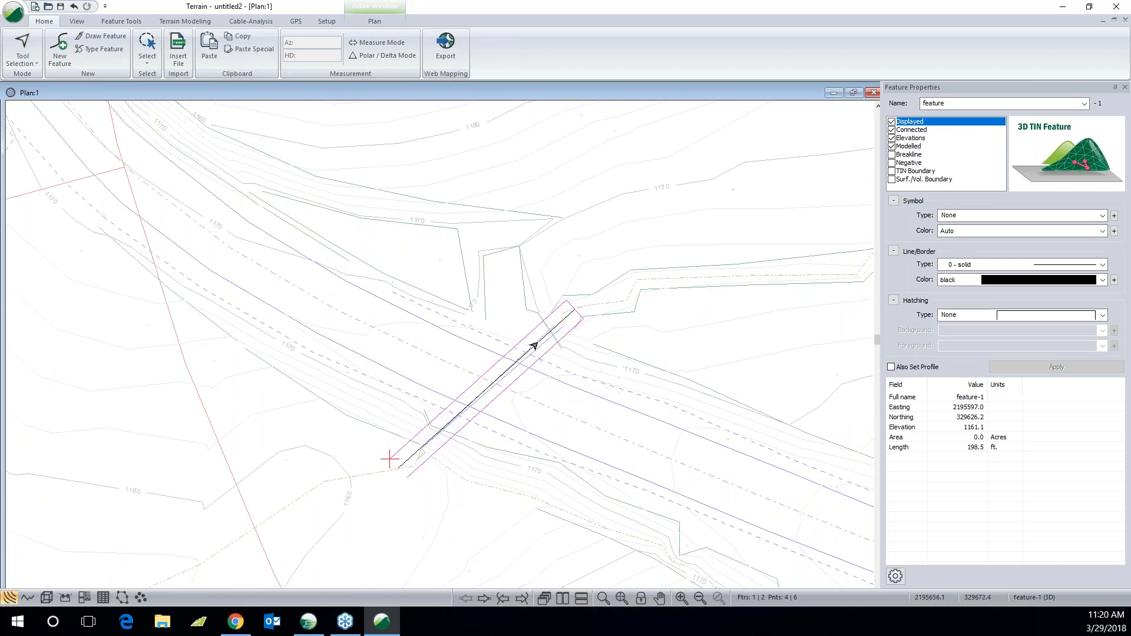
{"action": "left_click", "coordinate": [536, 341]}
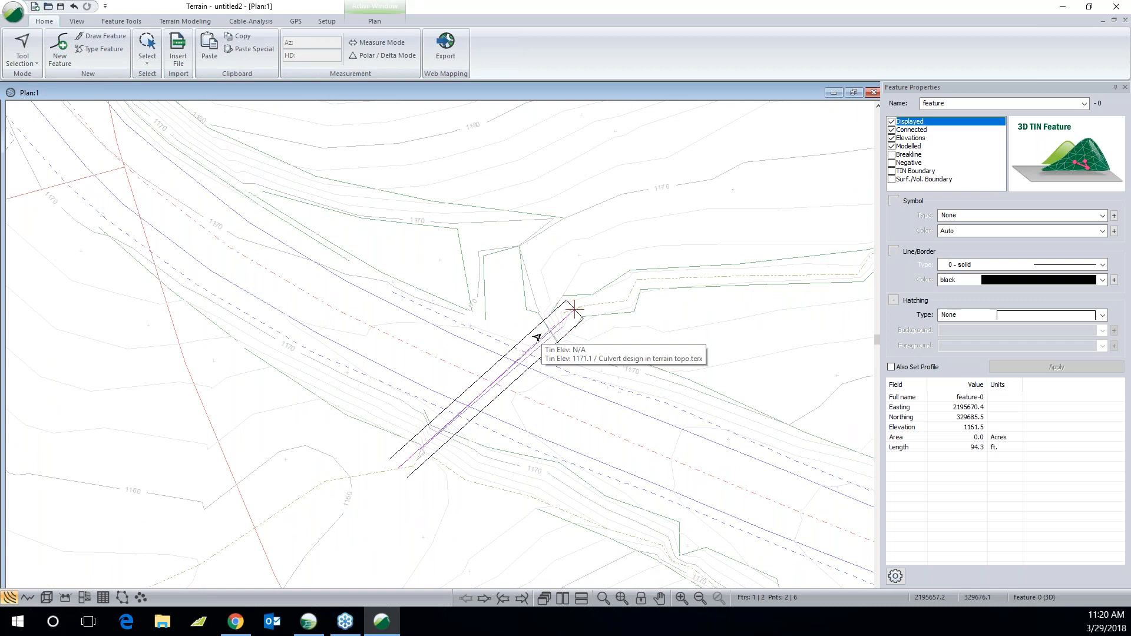
{"action": "key", "text": "Escape"}
Step: Close the joined offset feature into a rectangle around the culvert and go through its corner points
{"action": "middle_click_drag", "start_coordinate": [424, 464], "coordinate": [446, 455]}
{"action": "left_click", "coordinate": [601, 282]}
{"action": "right_click", "coordinate": [607, 272]}
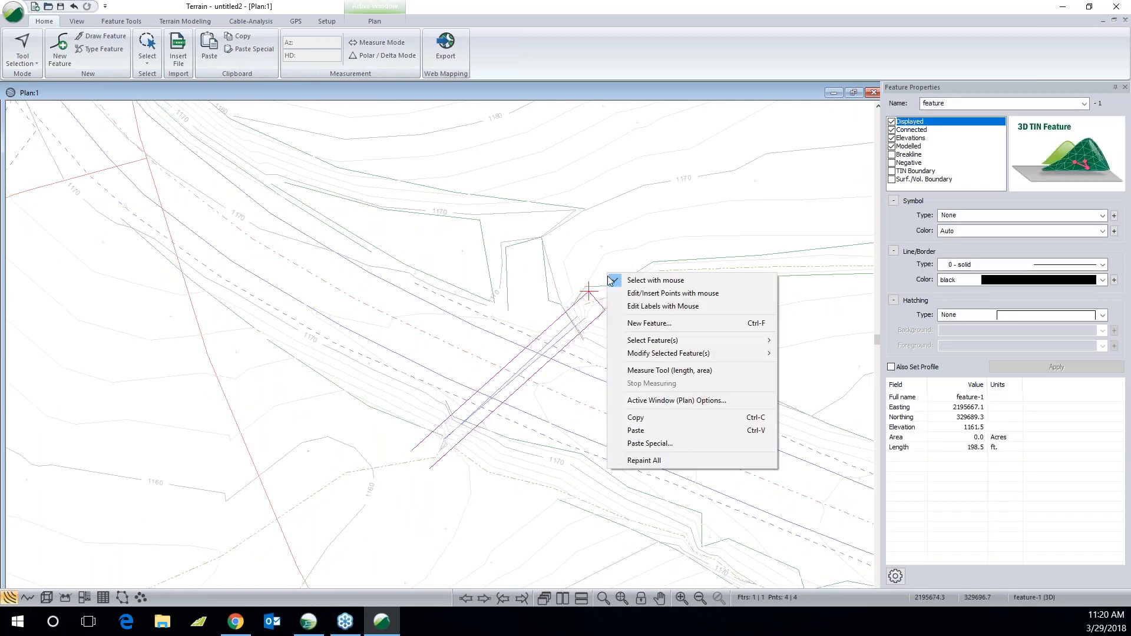
{"action": "mouse_move", "coordinate": [656, 357]}
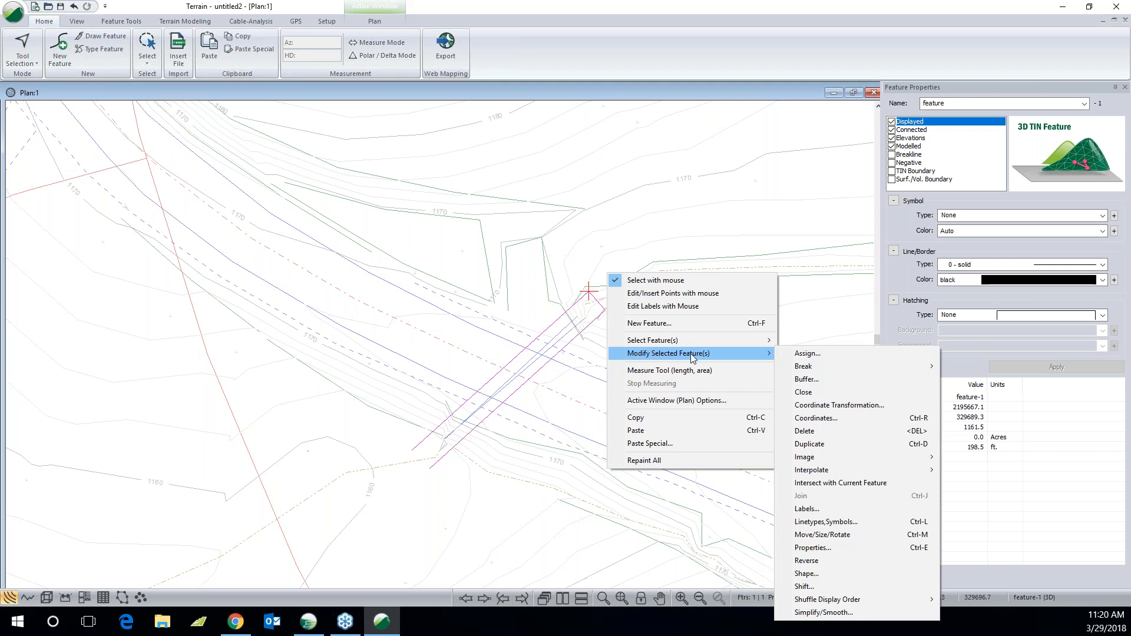
{"action": "left_click", "coordinate": [808, 392]}
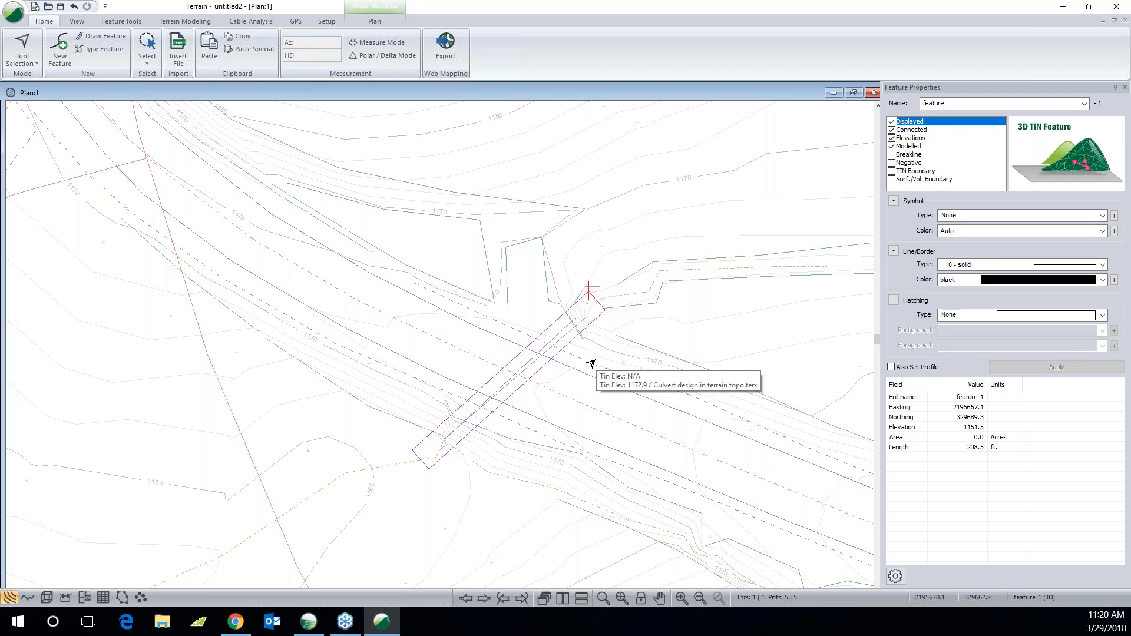
{"action": "left_click", "coordinate": [592, 322]}
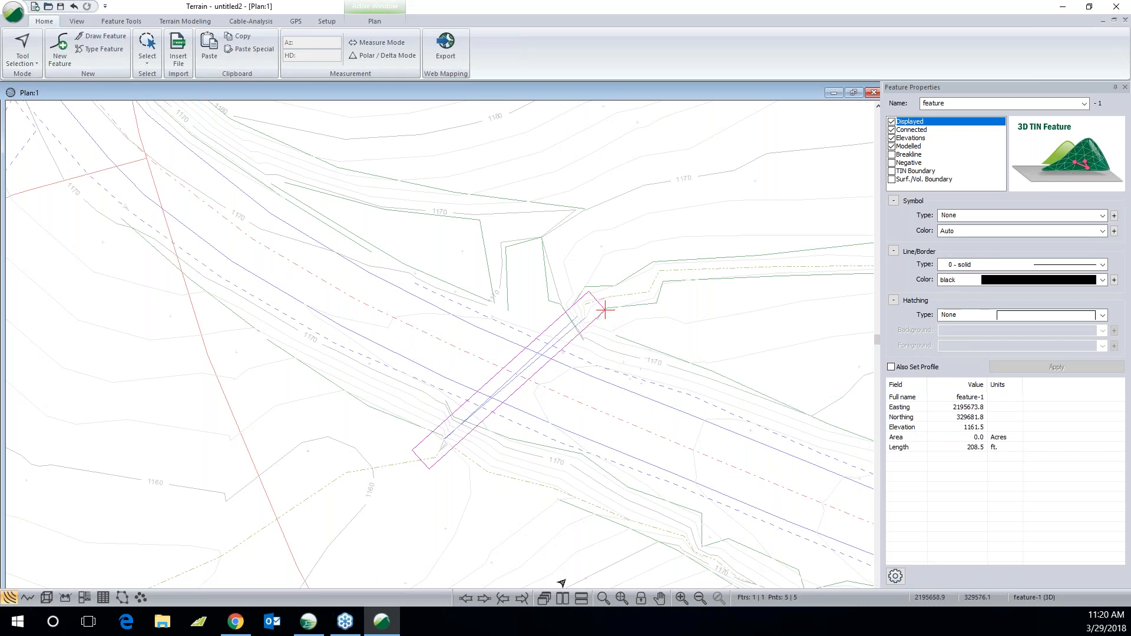
{"action": "left_click", "coordinate": [489, 597]}
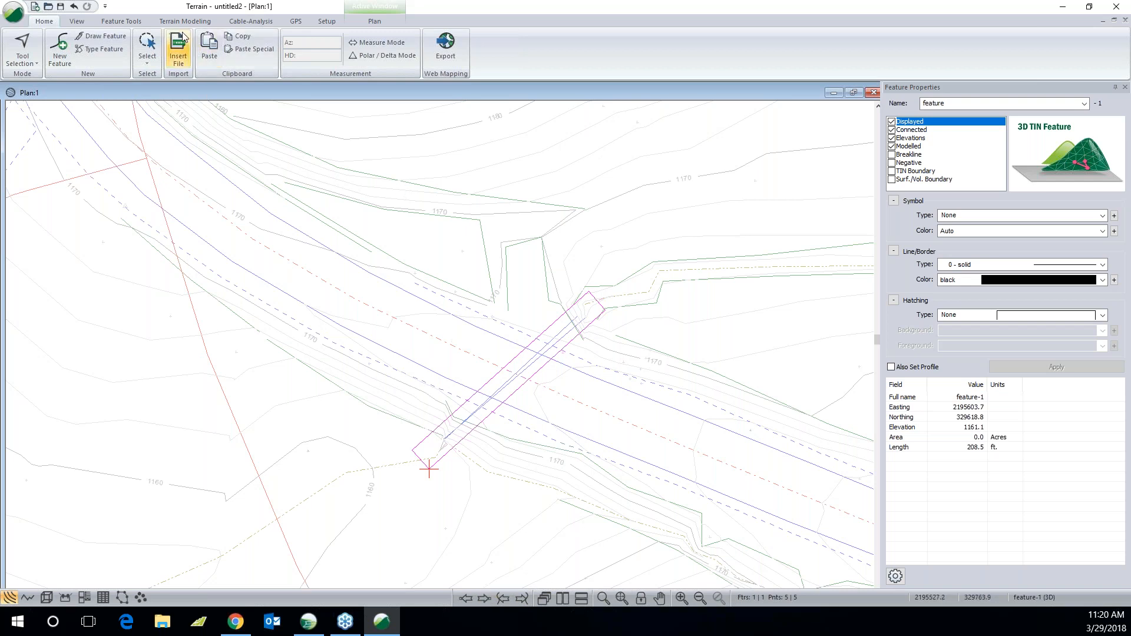
Step: Grade the rectangle to the left against the target surface file "Culvert design in terrain topo" using 1:1 slopes
{"action": "left_click", "coordinate": [186, 23]}
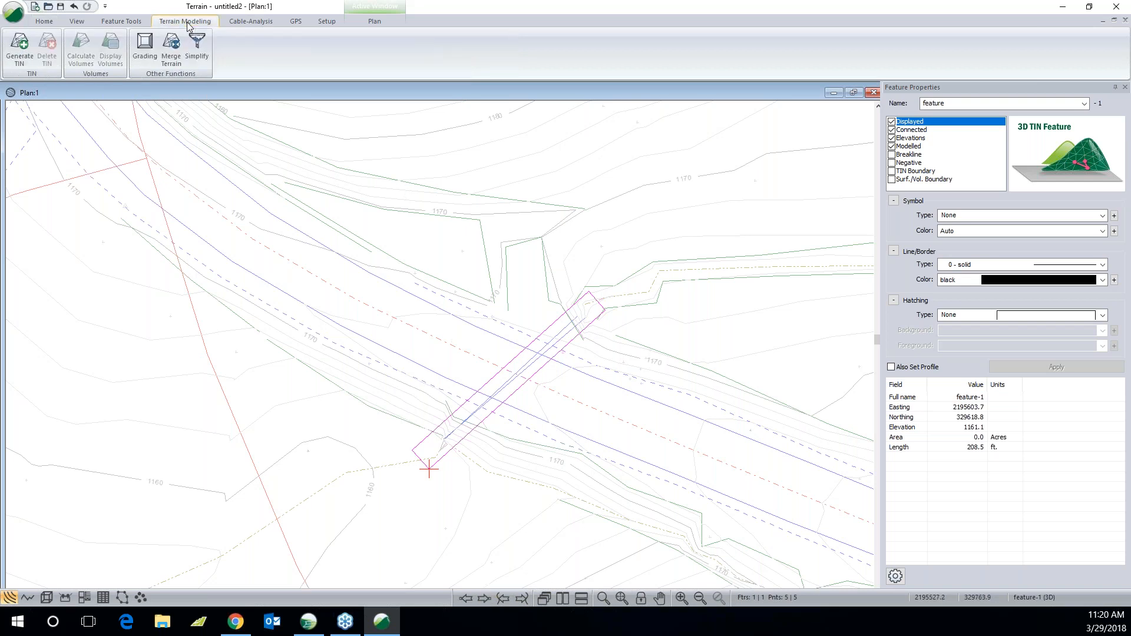
{"action": "left_click", "coordinate": [145, 48]}
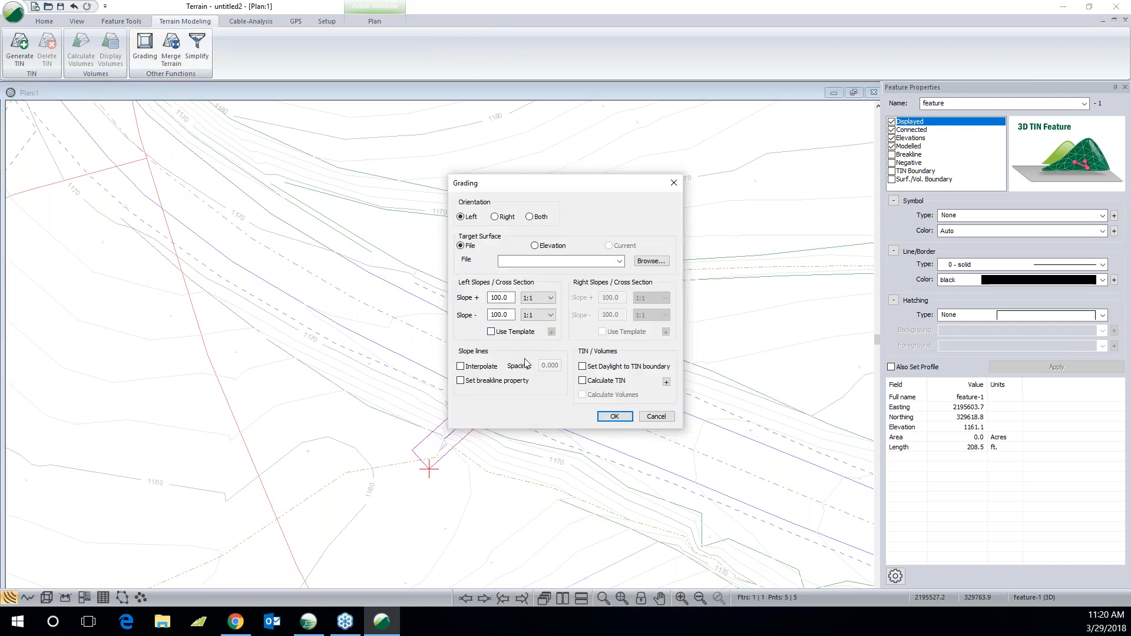
{"action": "left_click", "coordinate": [654, 416]}
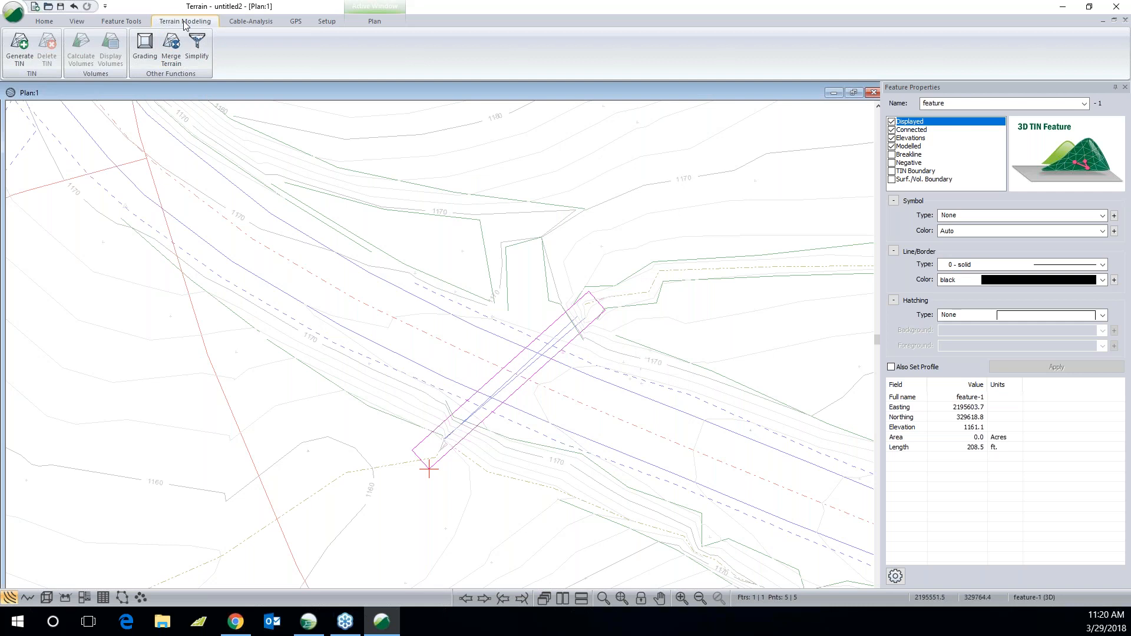
{"action": "left_click", "coordinate": [143, 51]}
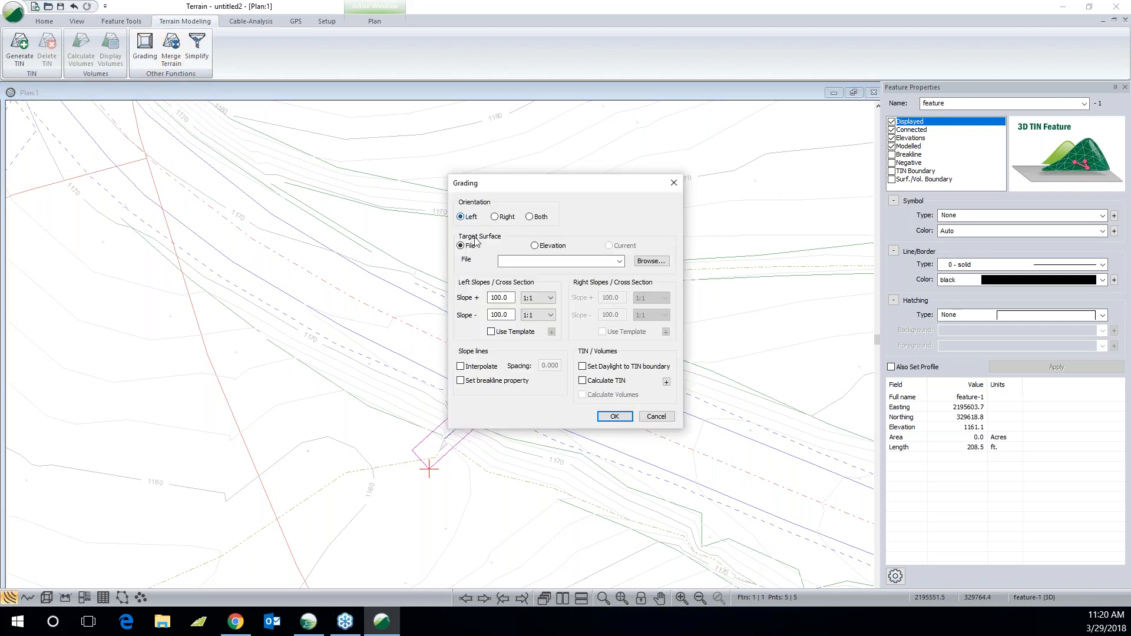
{"action": "left_click", "coordinate": [653, 264]}
{"action": "left_click", "coordinate": [634, 317]}
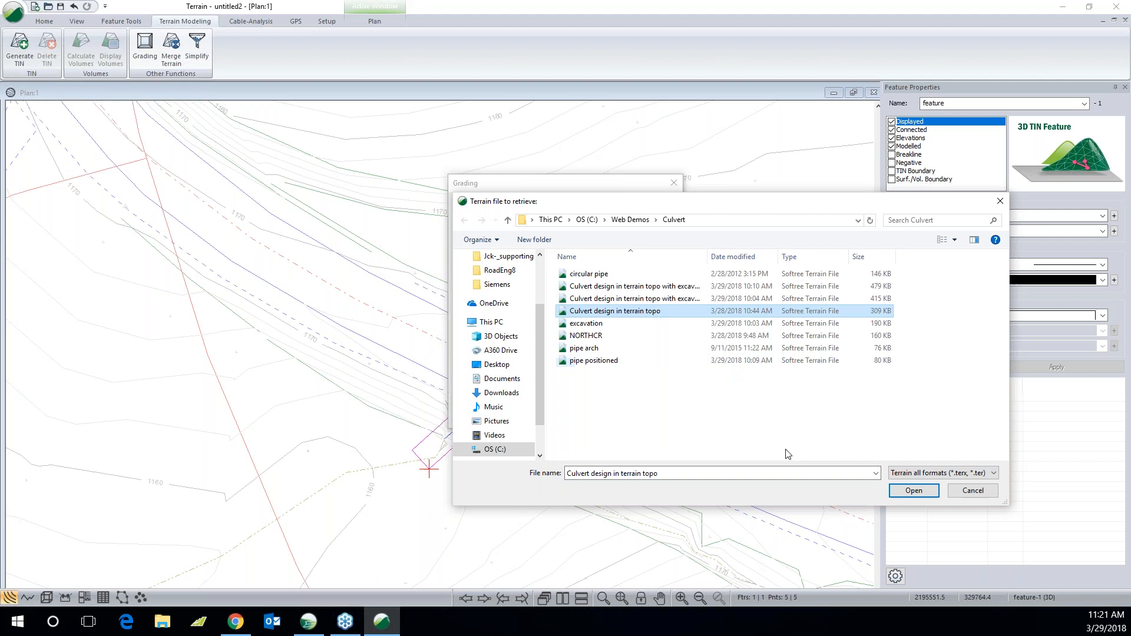
{"action": "left_click", "coordinate": [924, 491]}
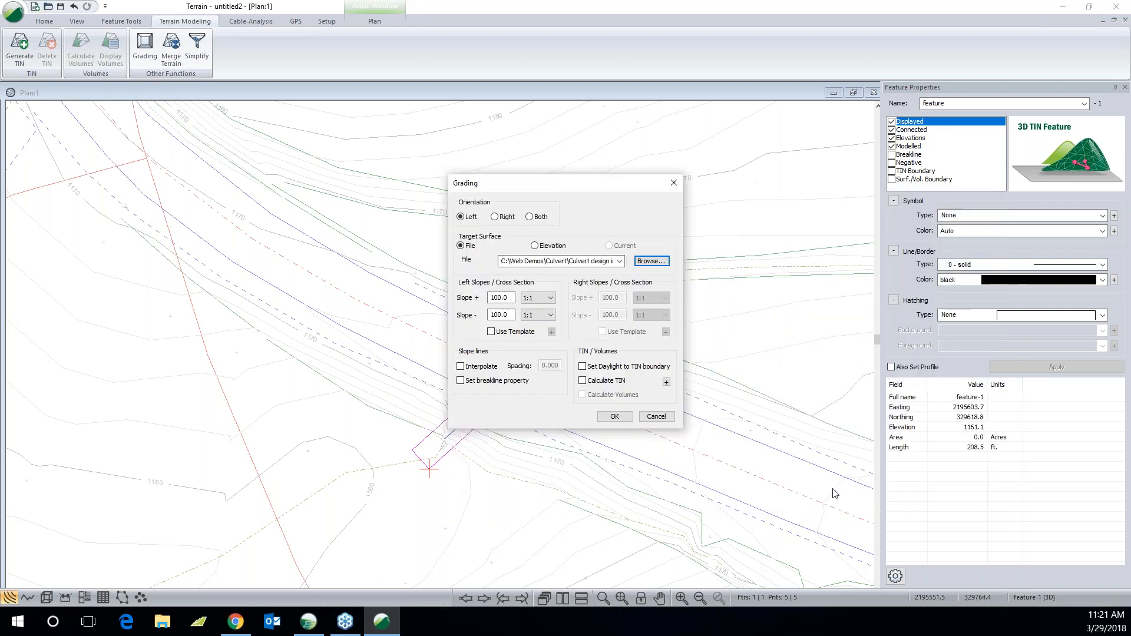
{"action": "left_click", "coordinate": [616, 420]}
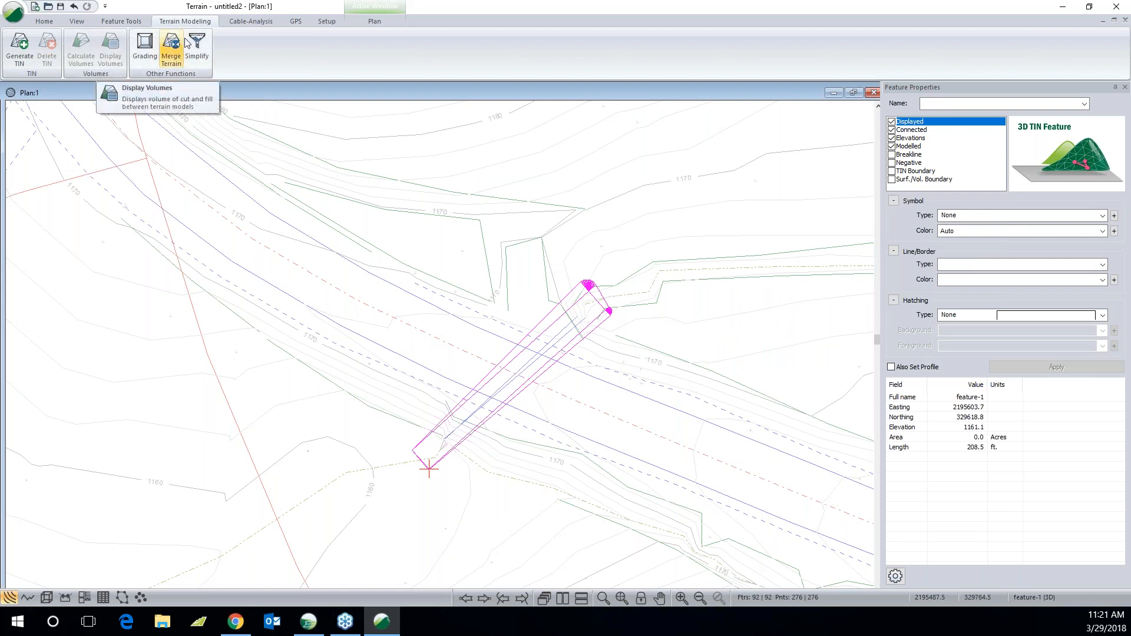
Step: Set both the positive and negative left grading slopes to 1 1/2:1 for a new grading run
{"action": "left_click", "coordinate": [145, 44]}
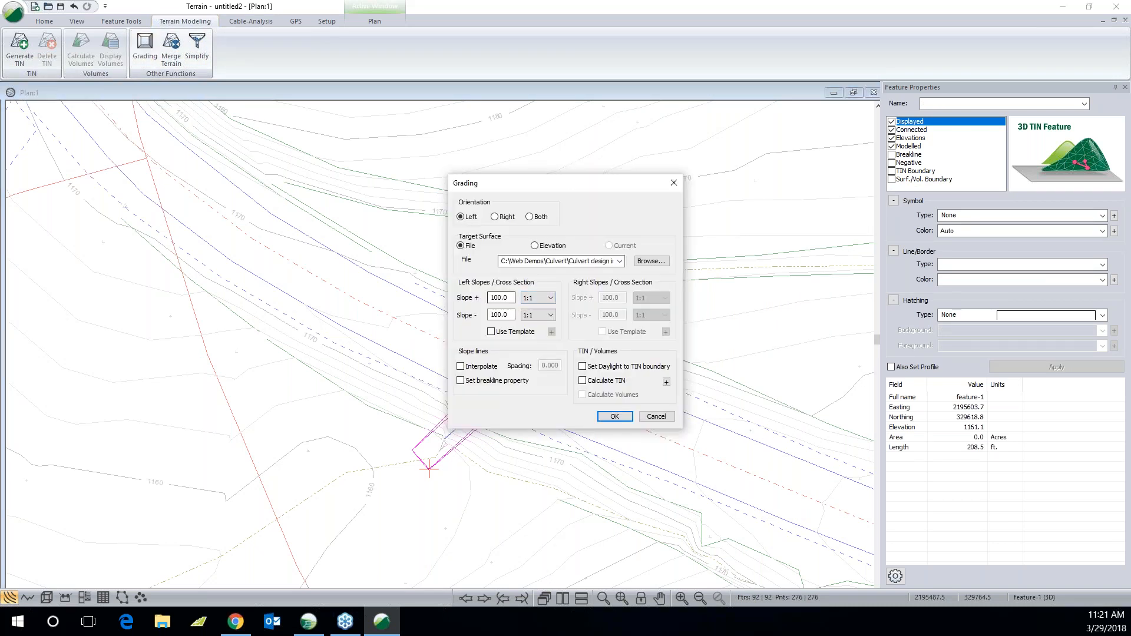
{"action": "left_click", "coordinate": [552, 299]}
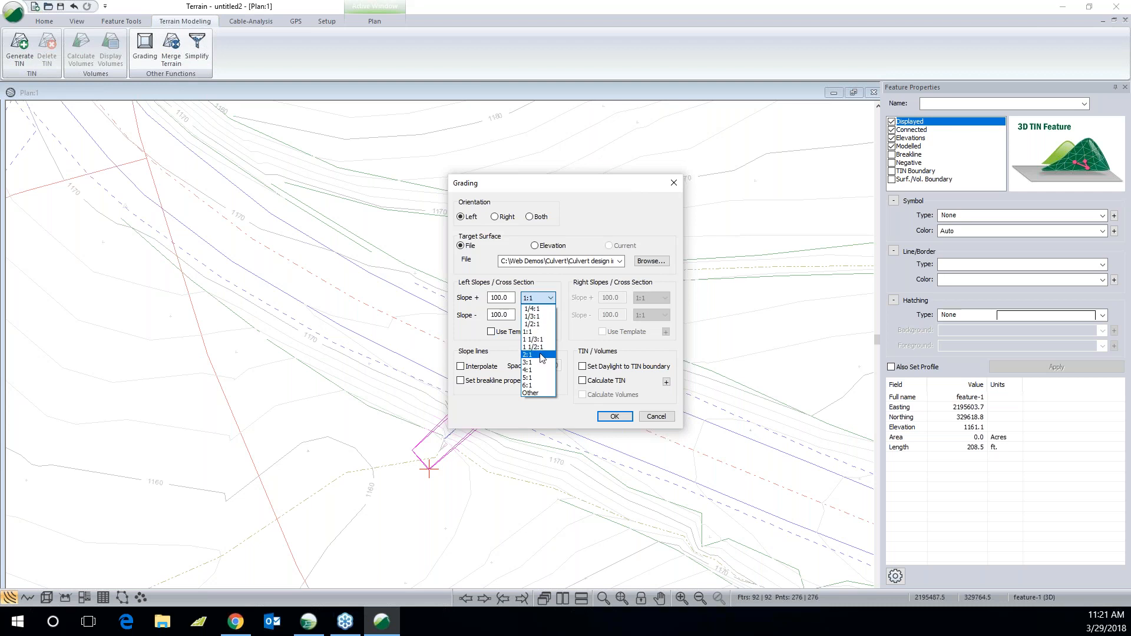
{"action": "left_click", "coordinate": [540, 347]}
{"action": "left_click", "coordinate": [552, 316]}
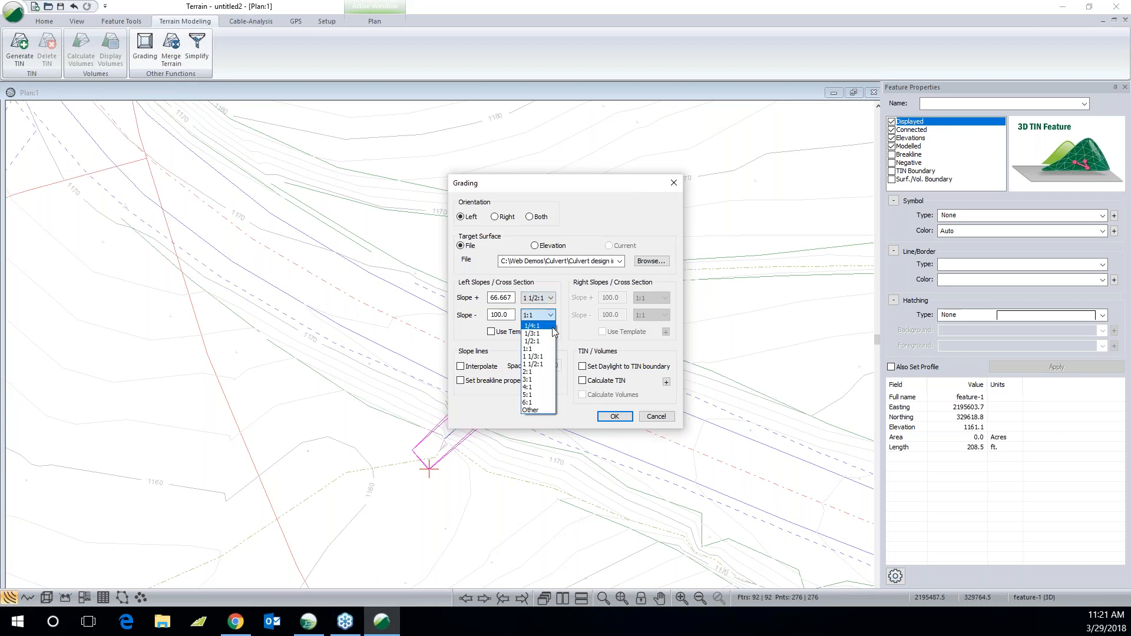
{"action": "left_click", "coordinate": [546, 364]}
Step: Run the grading with slope lines interpolated at 1.000 spacing, daylight set to TIN boundary, and TIN and volumes calculated
{"action": "left_click", "coordinate": [486, 367]}
{"action": "double_click", "coordinate": [561, 365]}
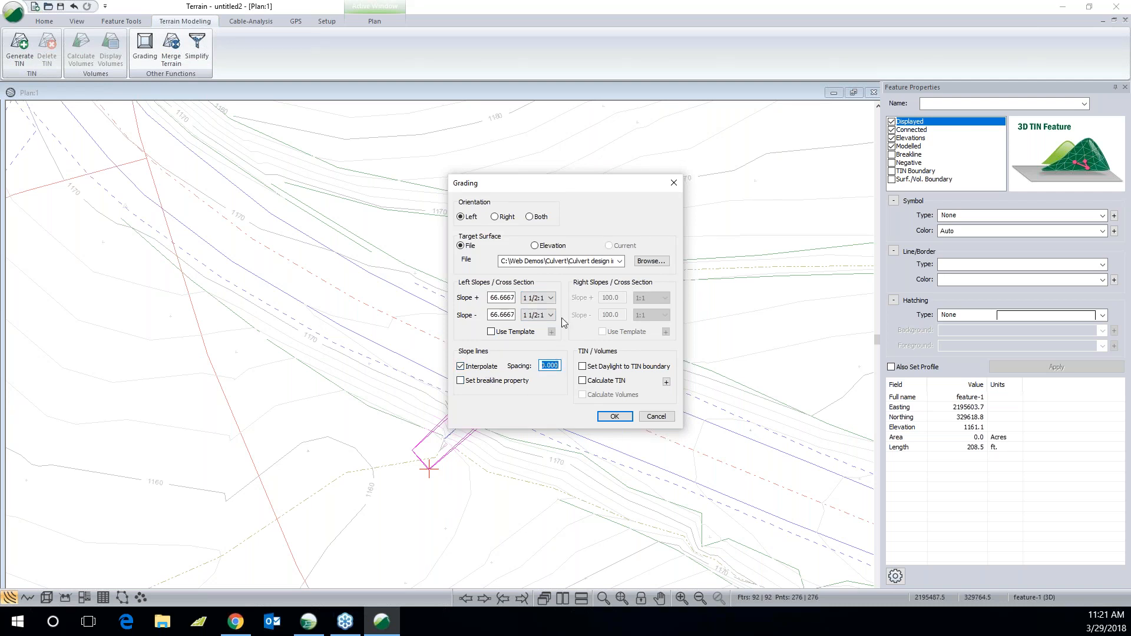
{"action": "type", "text": "1"}
{"action": "left_click", "coordinate": [590, 367]}
{"action": "left_click", "coordinate": [583, 382]}
{"action": "left_click", "coordinate": [586, 398]}
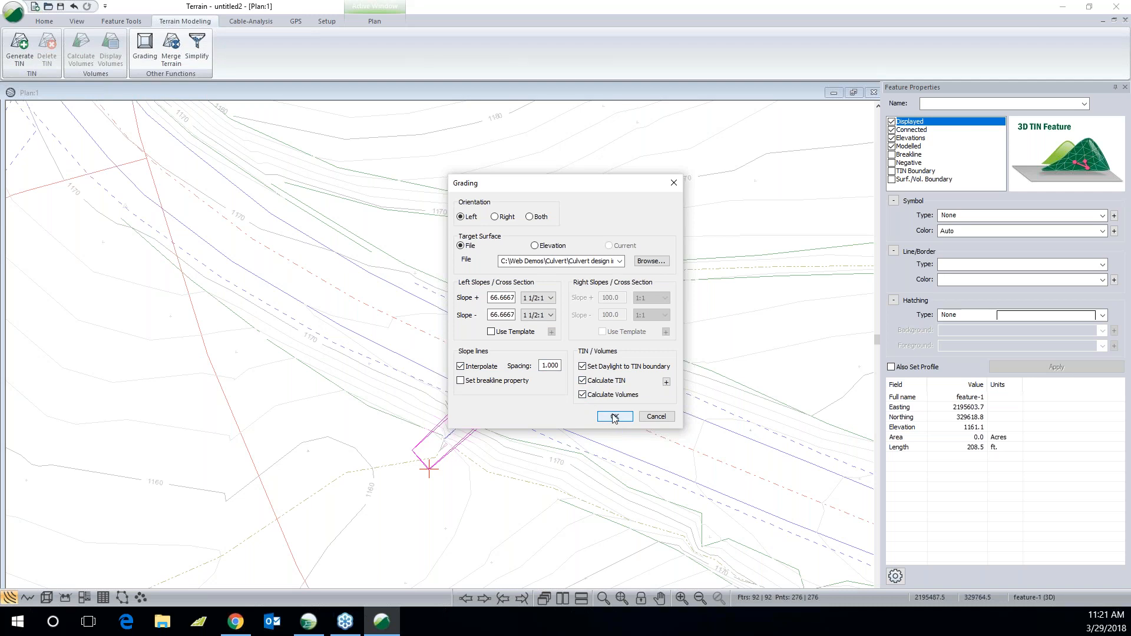
{"action": "left_click", "coordinate": [614, 416]}
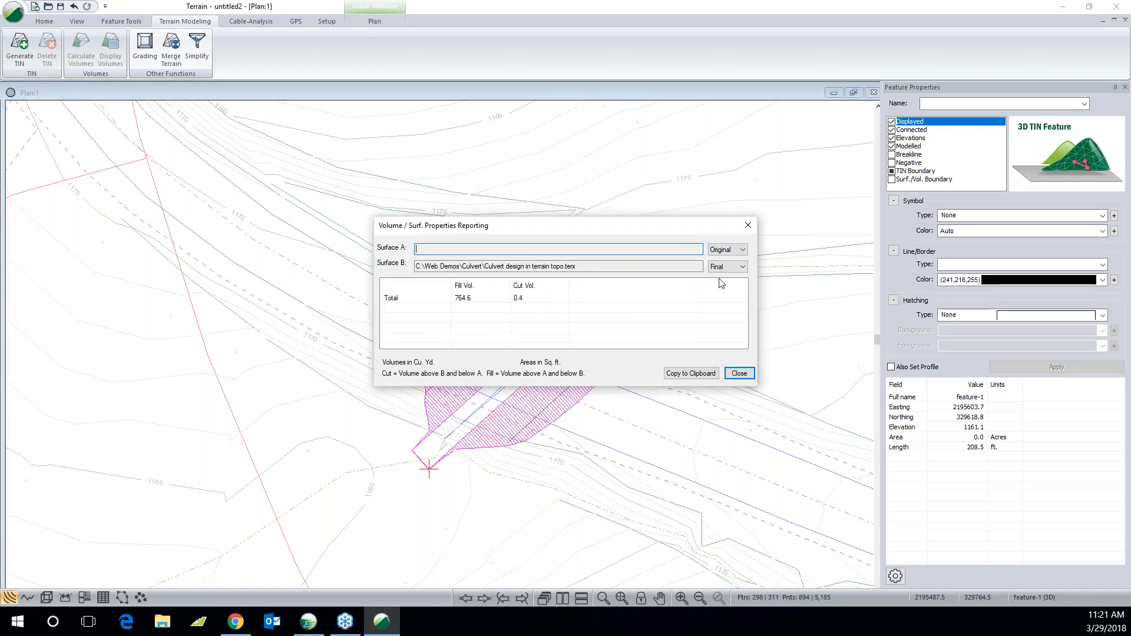
Step: Set the topo file as the Original surface in the volume report, review the cut and fill volumes, and close the report
{"action": "left_click", "coordinate": [743, 267]}
{"action": "left_click", "coordinate": [730, 276]}
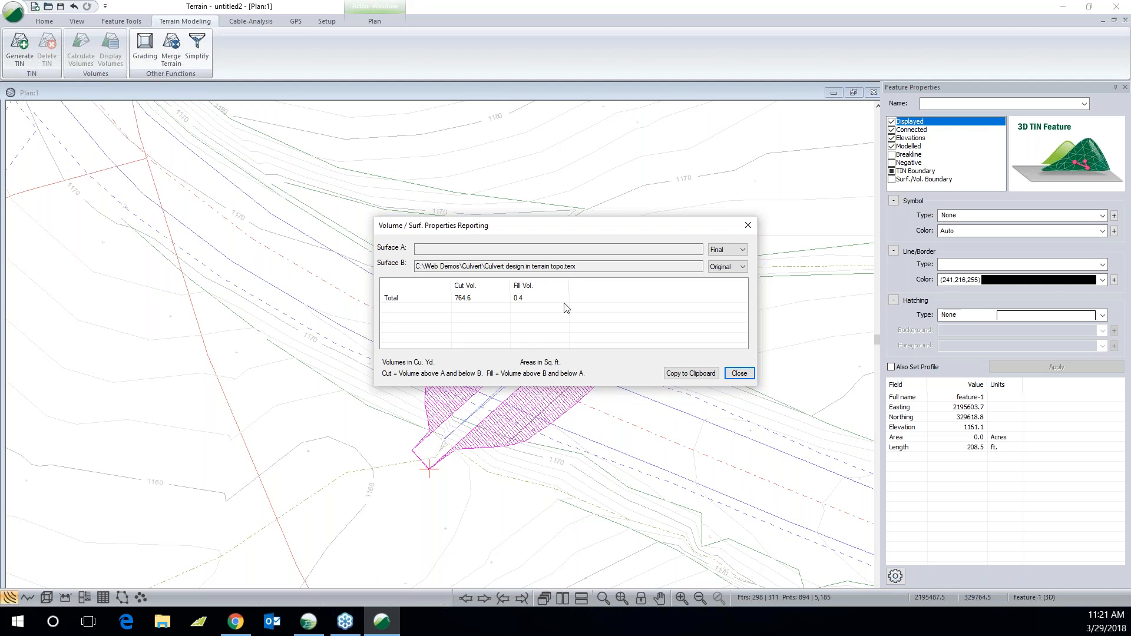
{"action": "left_click_drag", "start_coordinate": [599, 236], "coordinate": [322, 208]}
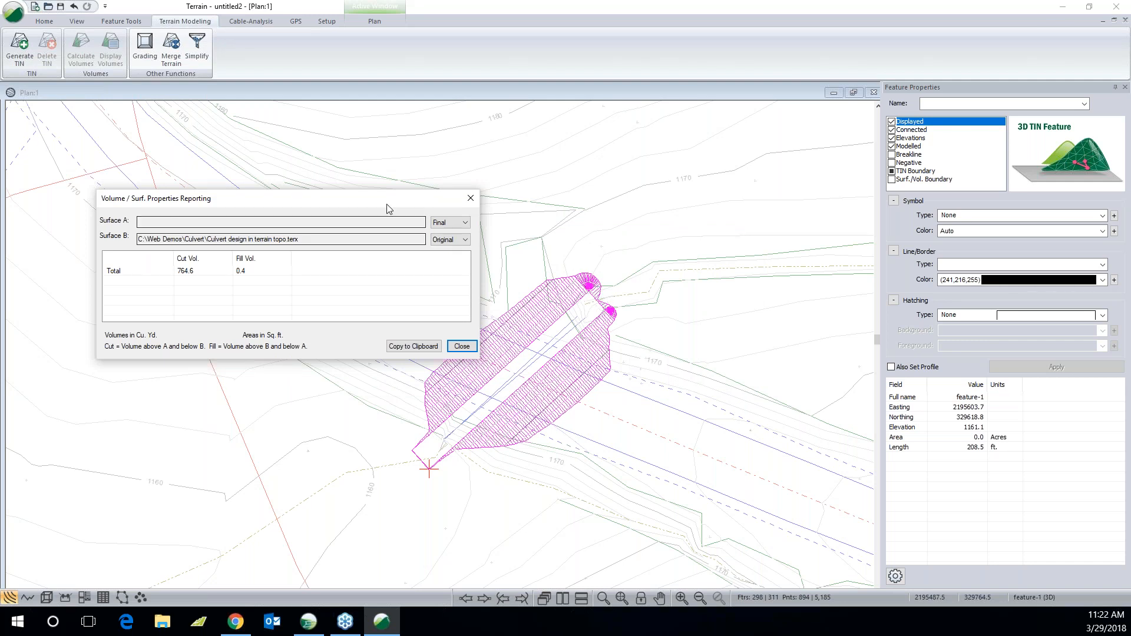
{"action": "left_click_drag", "start_coordinate": [379, 202], "coordinate": [619, 189]}
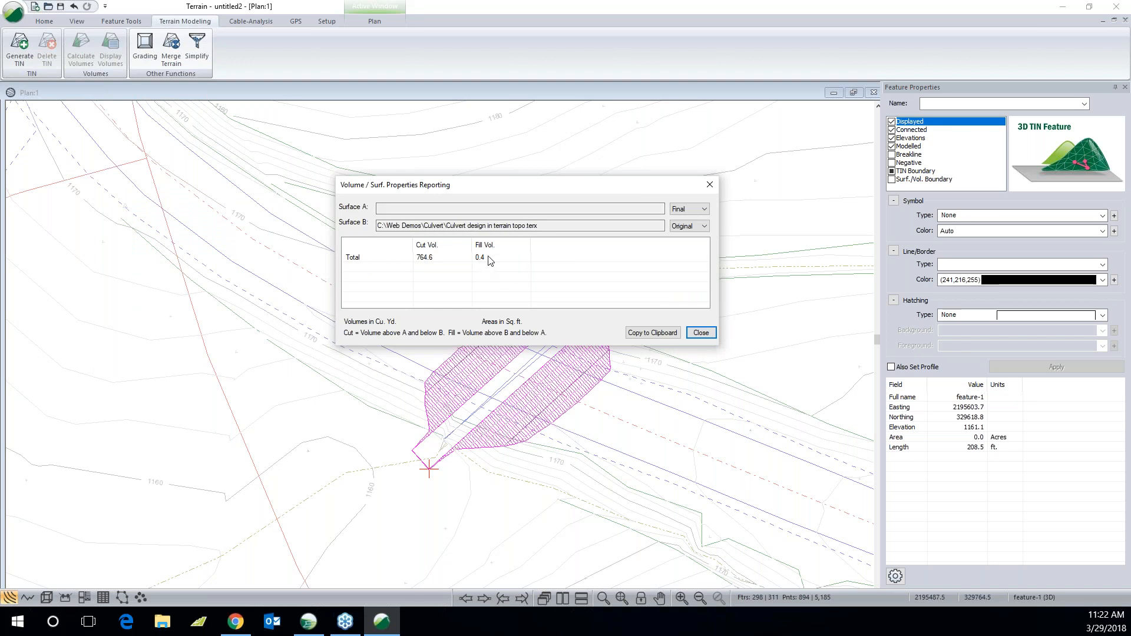
{"action": "left_click", "coordinate": [699, 332]}
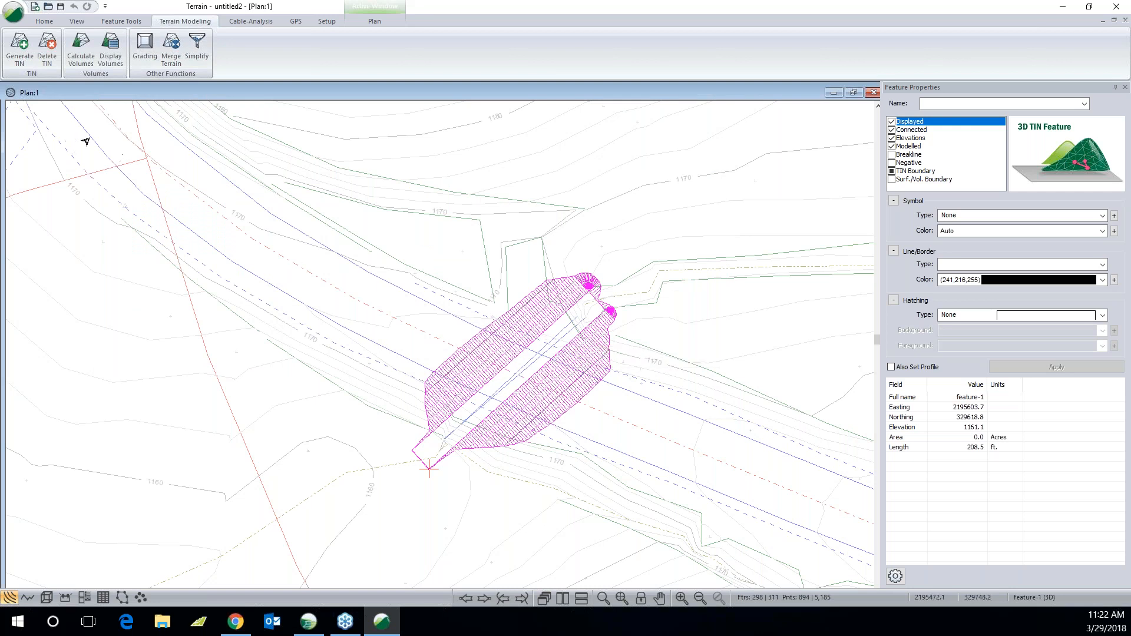
Step: Save the graded terrain model as "excavation" in the Culvert folder, replacing the existing file
{"action": "left_click", "coordinate": [14, 13]}
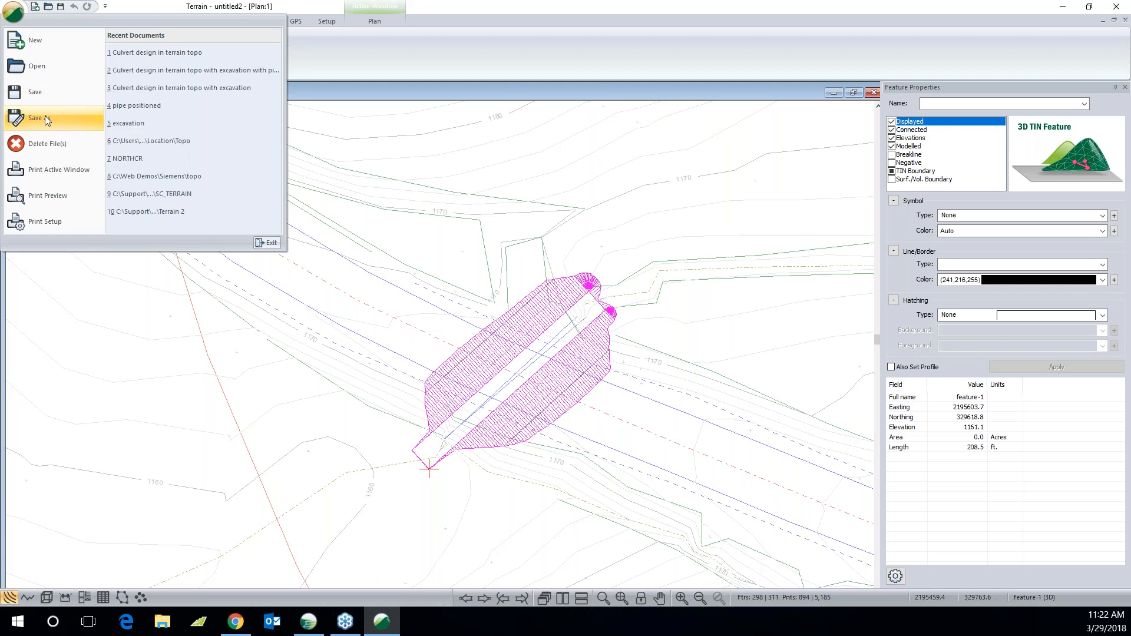
{"action": "left_click", "coordinate": [45, 117]}
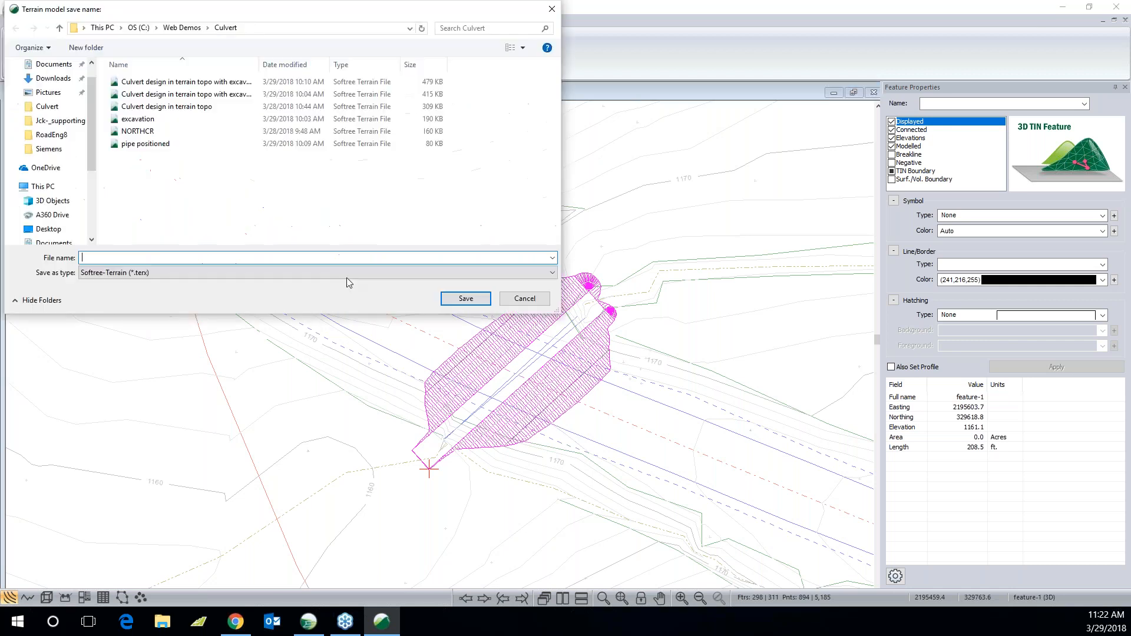
{"action": "left_click", "coordinate": [138, 119]}
{"action": "left_click", "coordinate": [466, 299]}
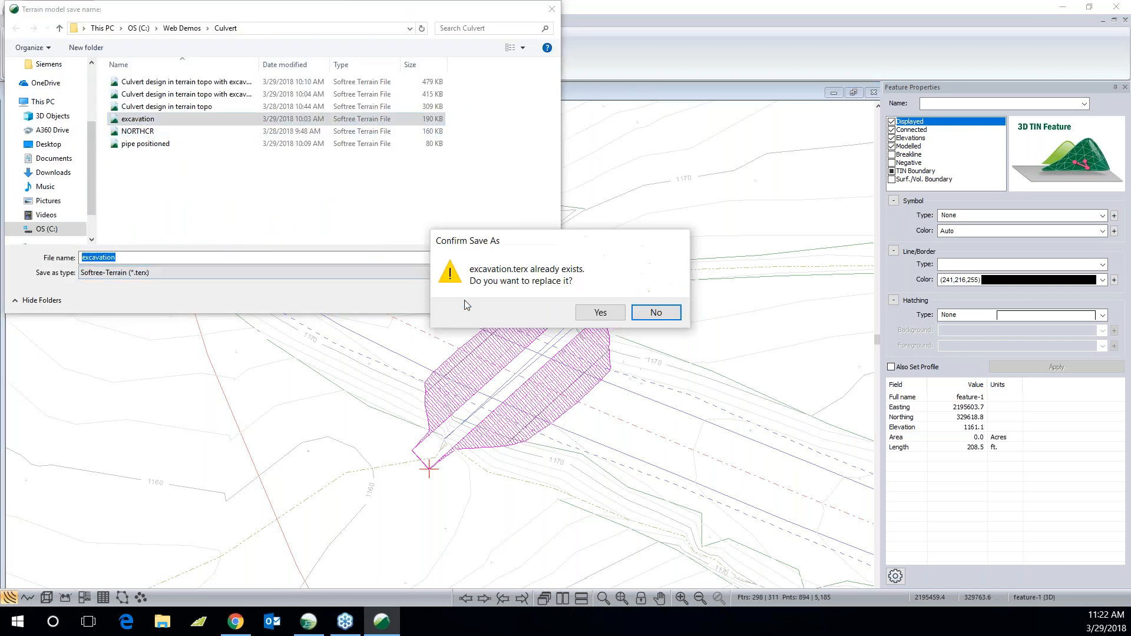
{"action": "left_click", "coordinate": [599, 312]}
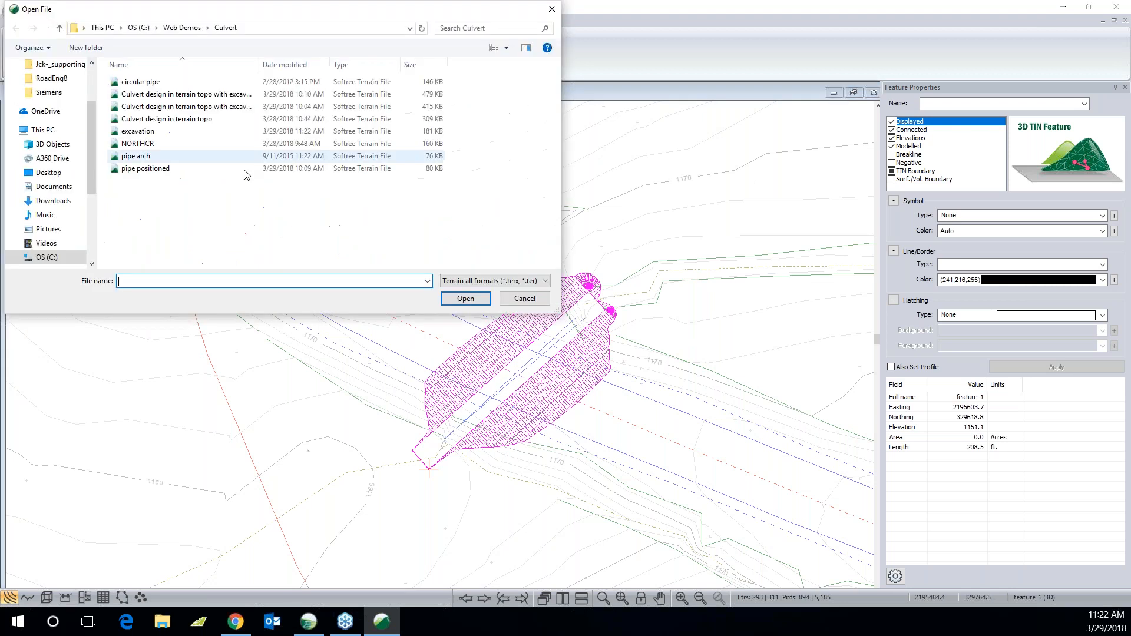
Step: Open the "Culvert design in terrain topo" file and merge the "excavation" terrain file from the Culvert folder into it
{"action": "left_click", "coordinate": [202, 120]}
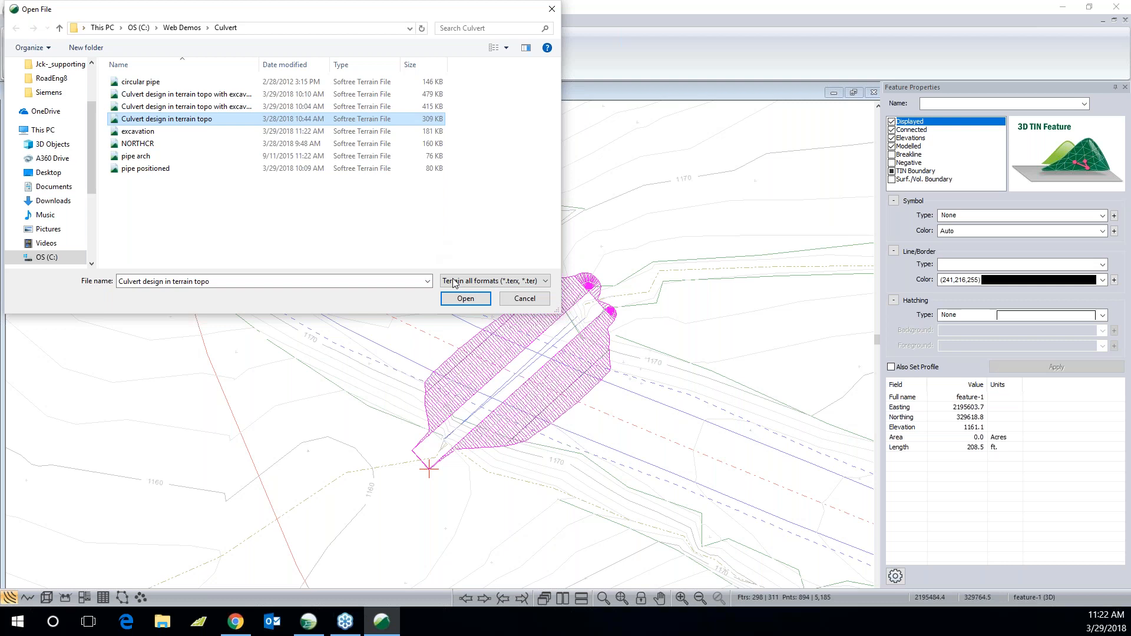
{"action": "left_click", "coordinate": [466, 298]}
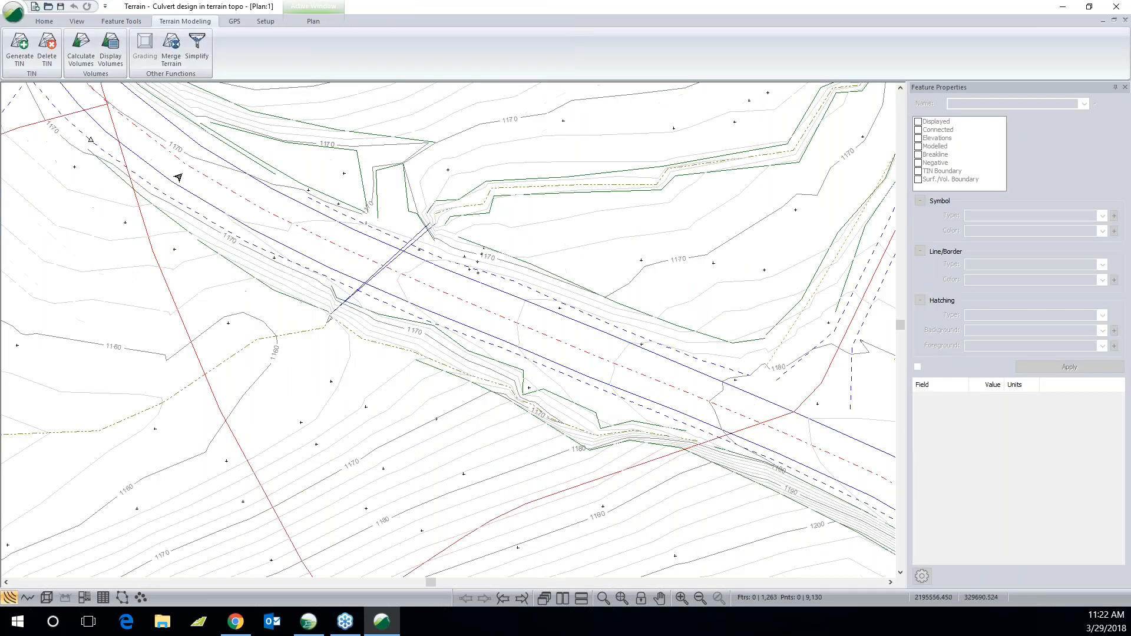
{"action": "left_click", "coordinate": [172, 46]}
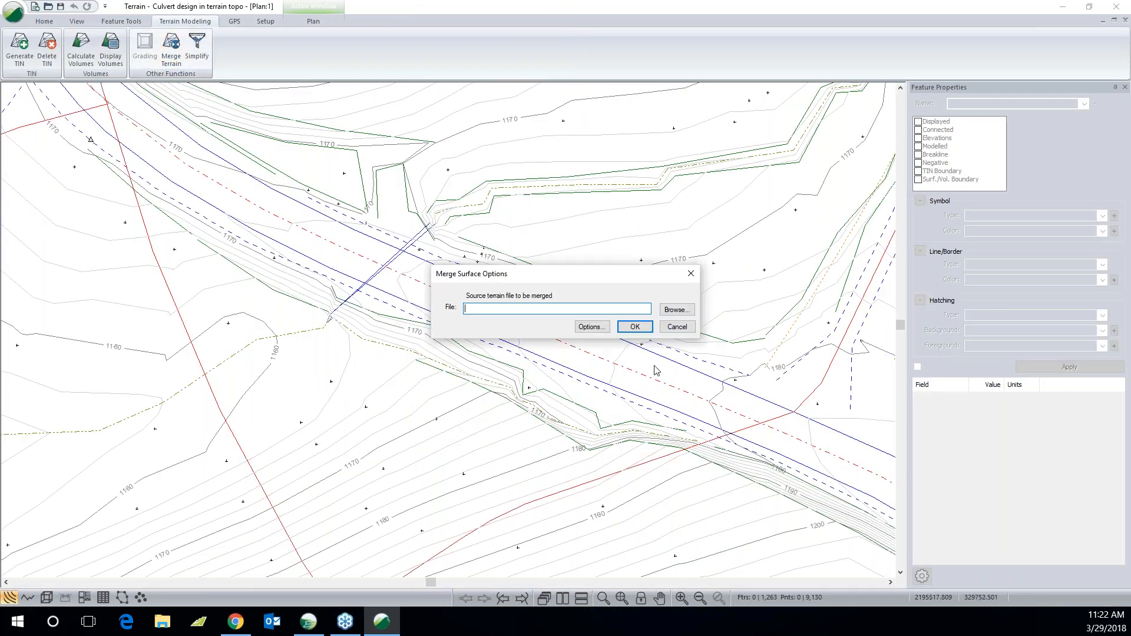
{"action": "left_click", "coordinate": [636, 327]}
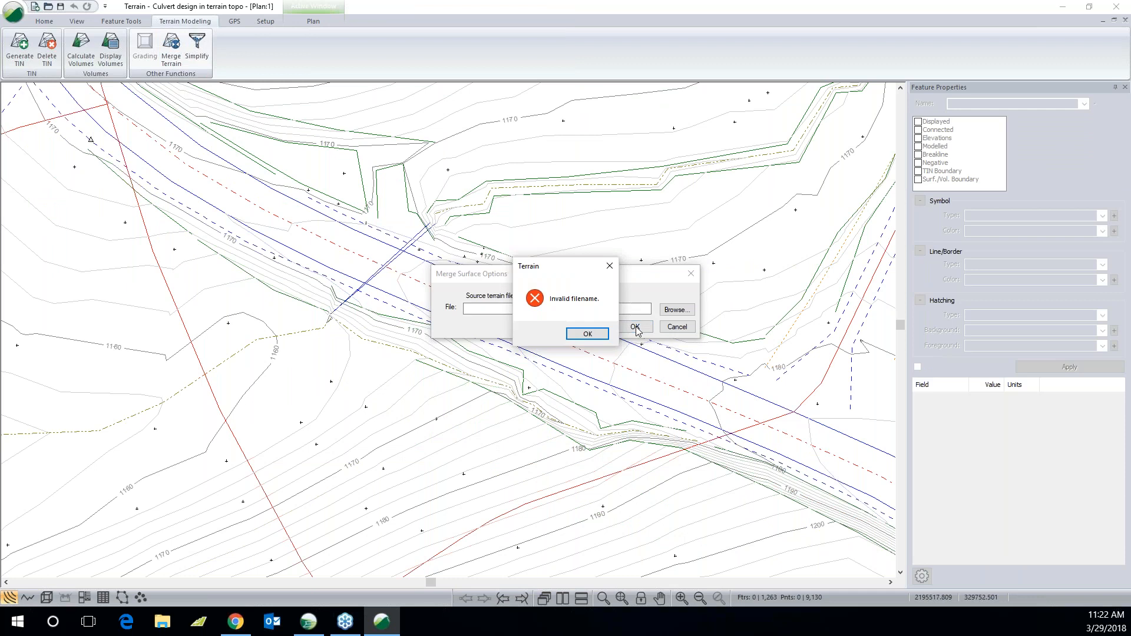
{"action": "left_click", "coordinate": [599, 337]}
{"action": "left_click", "coordinate": [677, 310]}
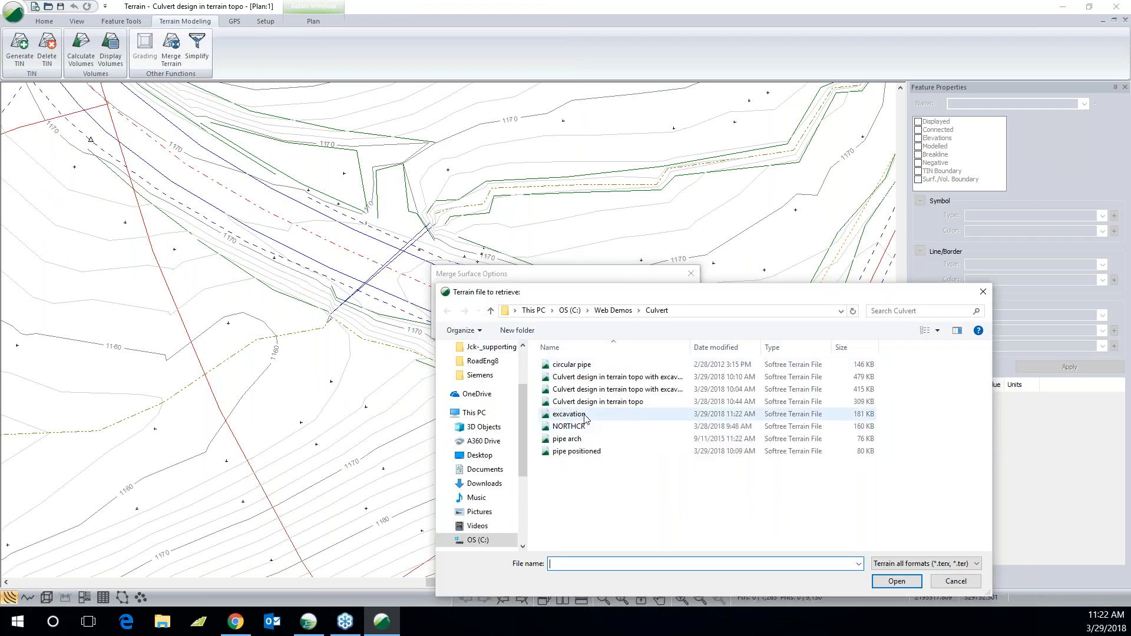
{"action": "left_click", "coordinate": [643, 415]}
{"action": "left_click", "coordinate": [893, 583]}
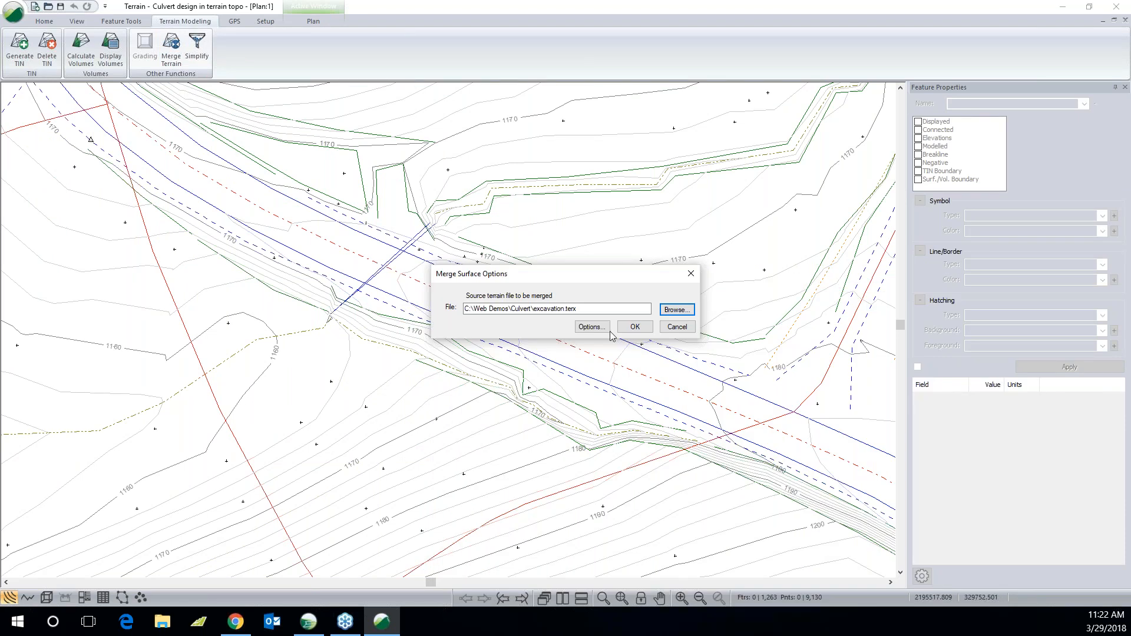
{"action": "left_click", "coordinate": [634, 327]}
{"action": "left_click", "coordinate": [532, 317]}
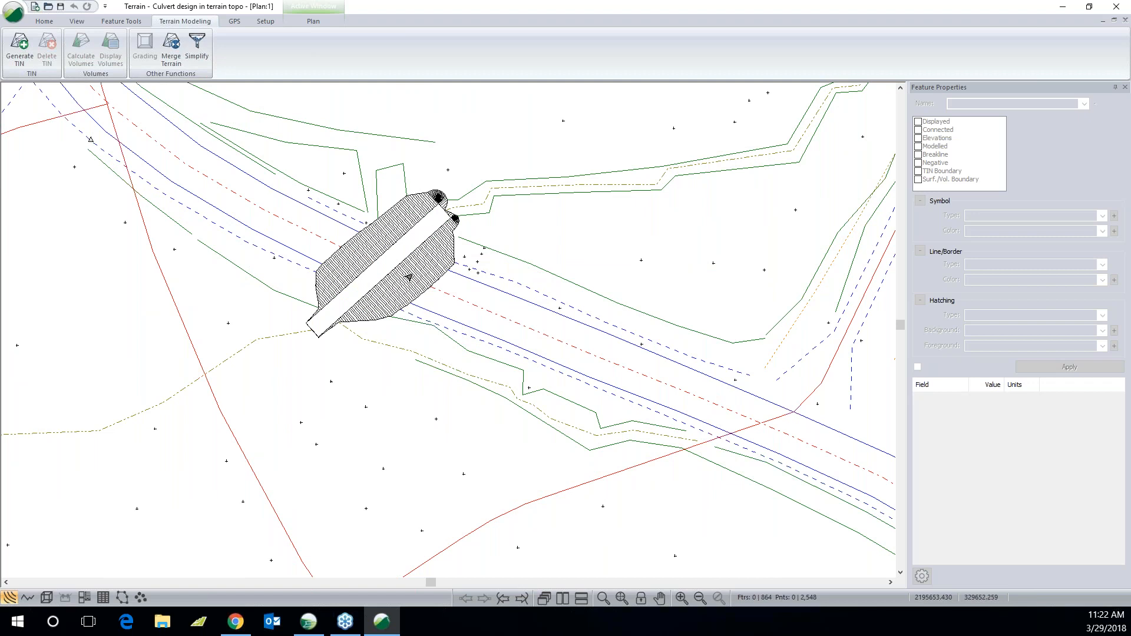
Step: Generate the TIN for the merged terrain with triangles, major contours and minor contours calculated
{"action": "left_click", "coordinate": [34, 57]}
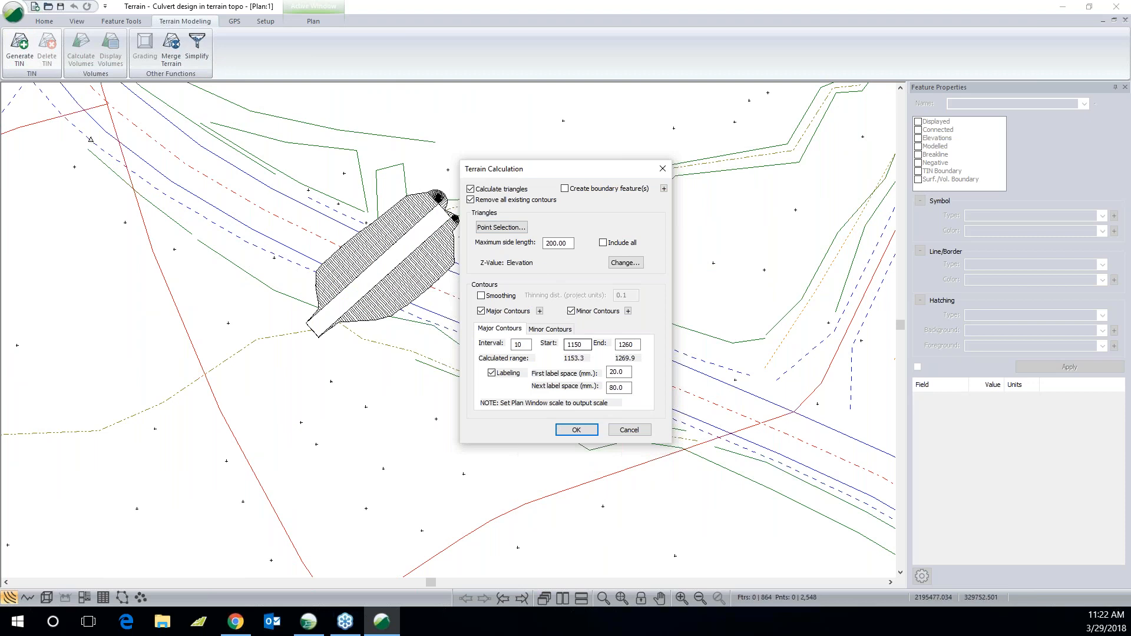
{"action": "left_click", "coordinate": [591, 431]}
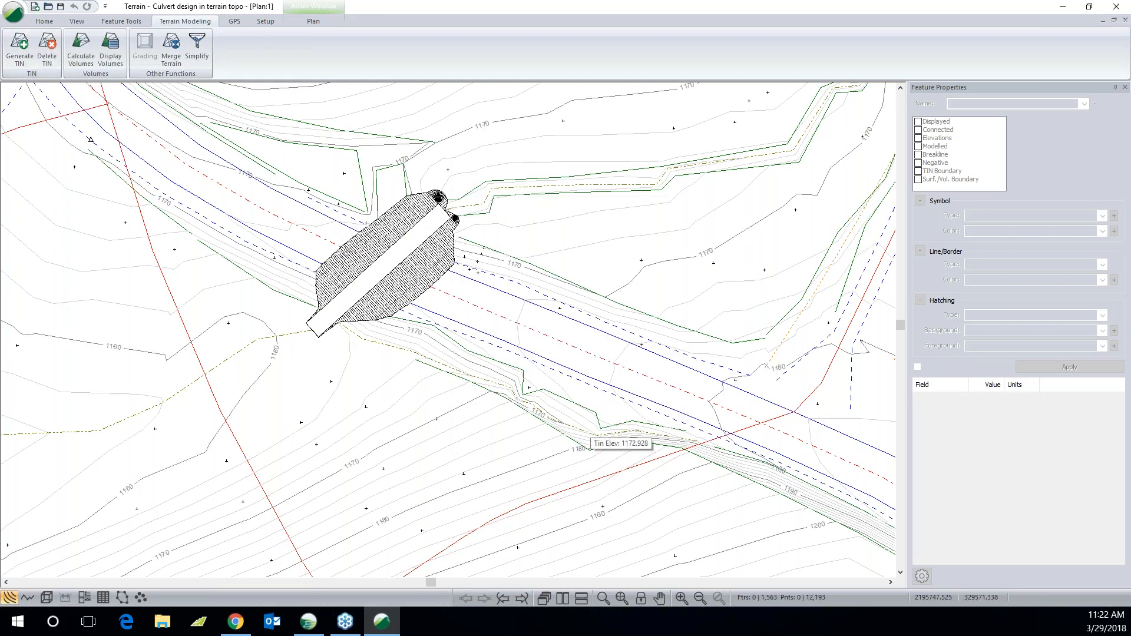
{"action": "middle_click_drag", "start_coordinate": [401, 261], "coordinate": [602, 377]}
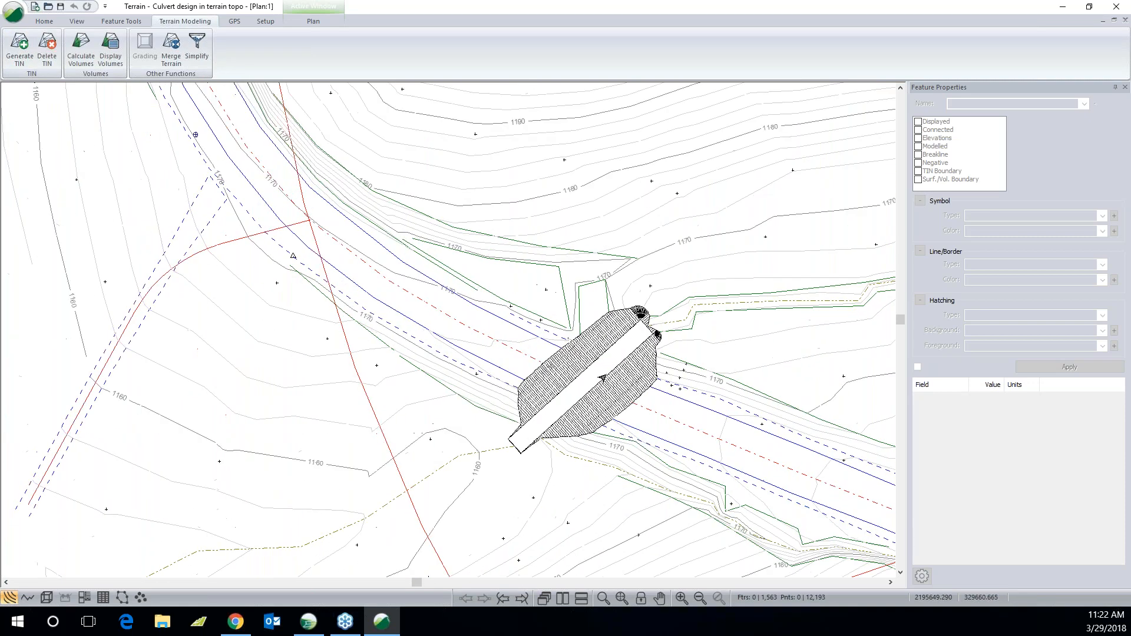
{"action": "scroll", "coordinate": [602, 377], "scroll_direction": "up", "scroll_amount": 4}
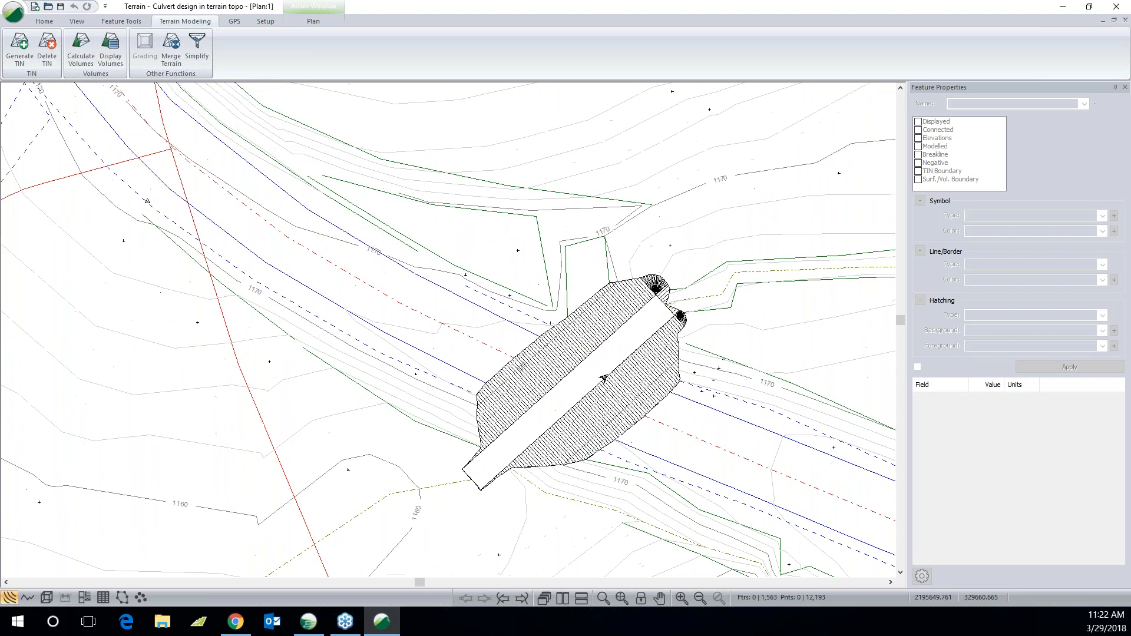
Step: Save the merged terrain model as "Culvert design in terrain topo with excavation", replacing the existing file
{"action": "left_click", "coordinate": [11, 13]}
{"action": "left_click", "coordinate": [26, 116]}
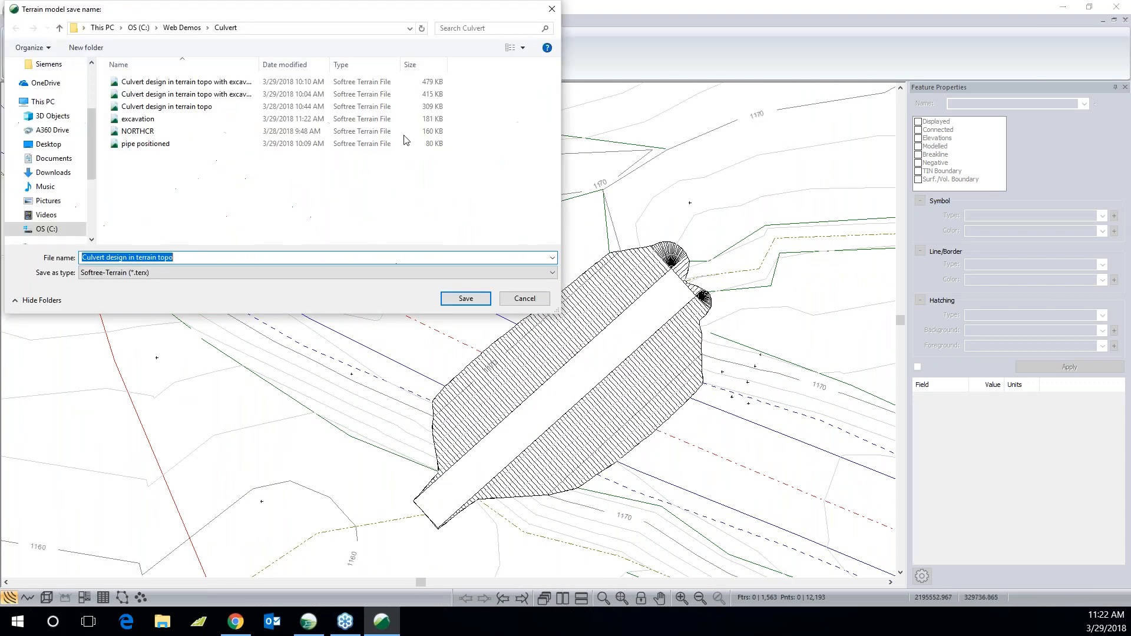
{"action": "left_click", "coordinate": [218, 84]}
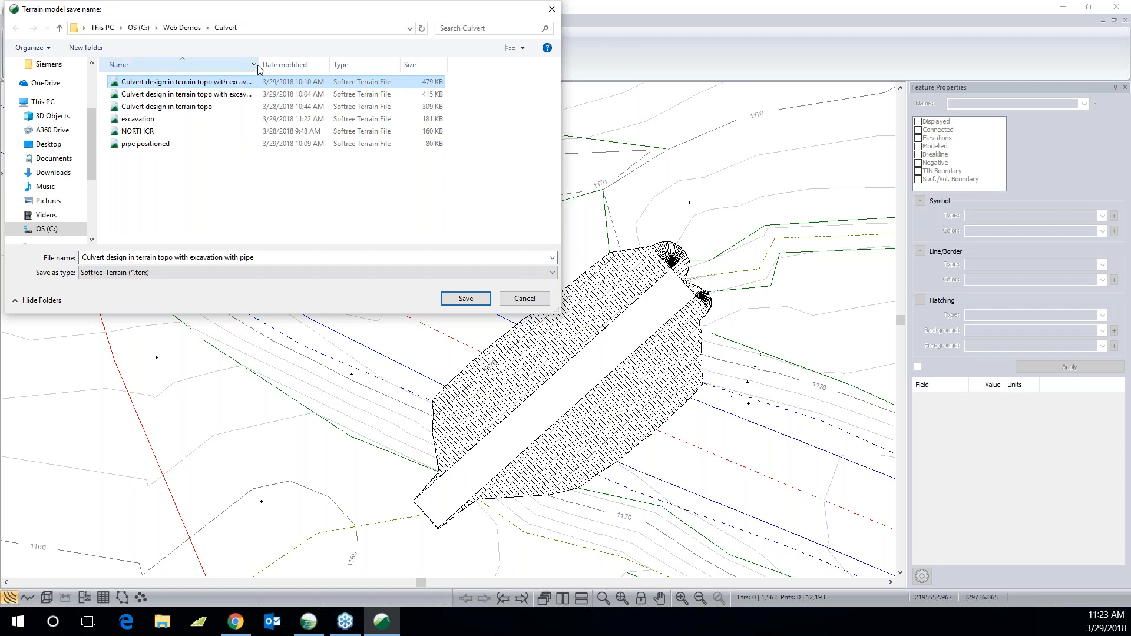
{"action": "left_click_drag", "start_coordinate": [269, 64], "coordinate": [337, 63]}
{"action": "left_click", "coordinate": [274, 95]}
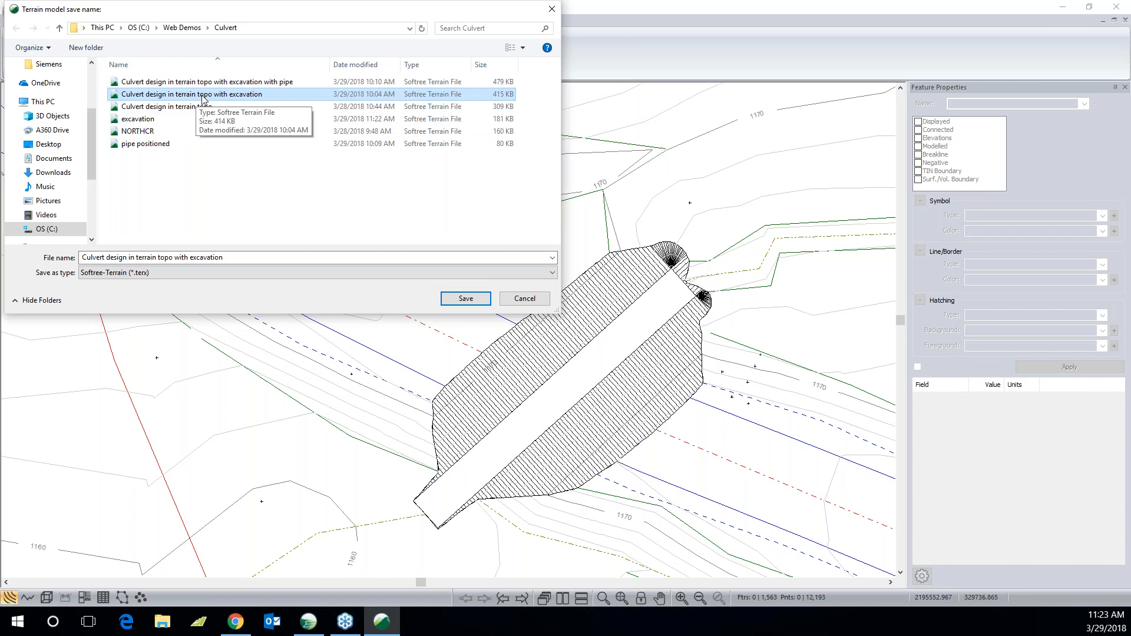
{"action": "left_click", "coordinate": [465, 299]}
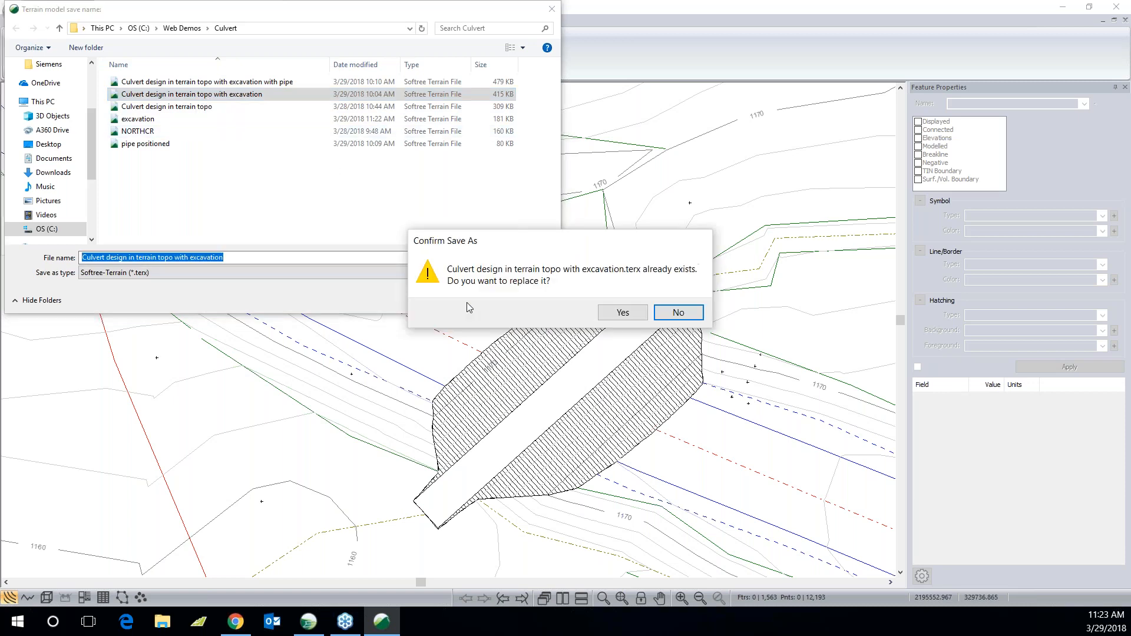
{"action": "left_click", "coordinate": [623, 312]}
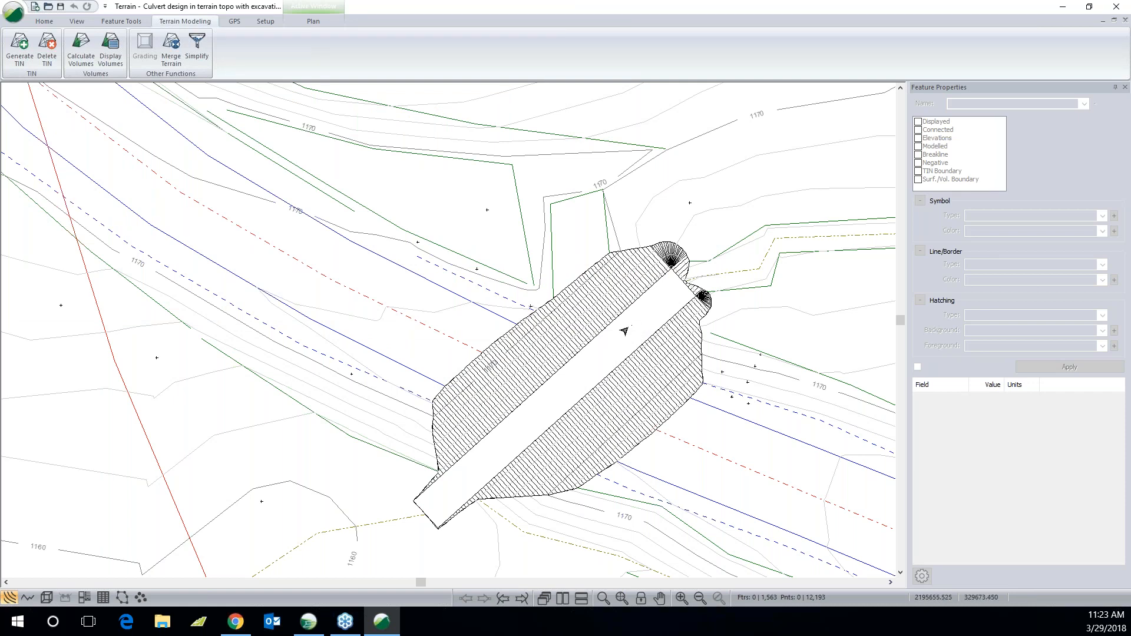
Step: Create a new empty terrain file
{"action": "middle_click_drag", "start_coordinate": [624, 331], "coordinate": [494, 285]}
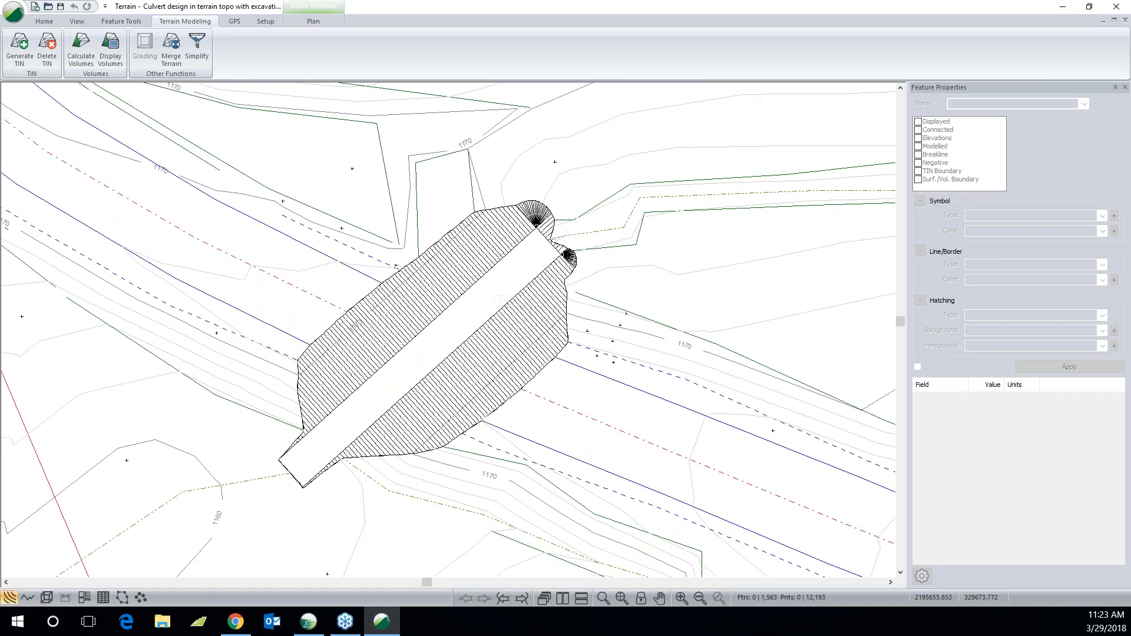
{"action": "left_click", "coordinate": [35, 7]}
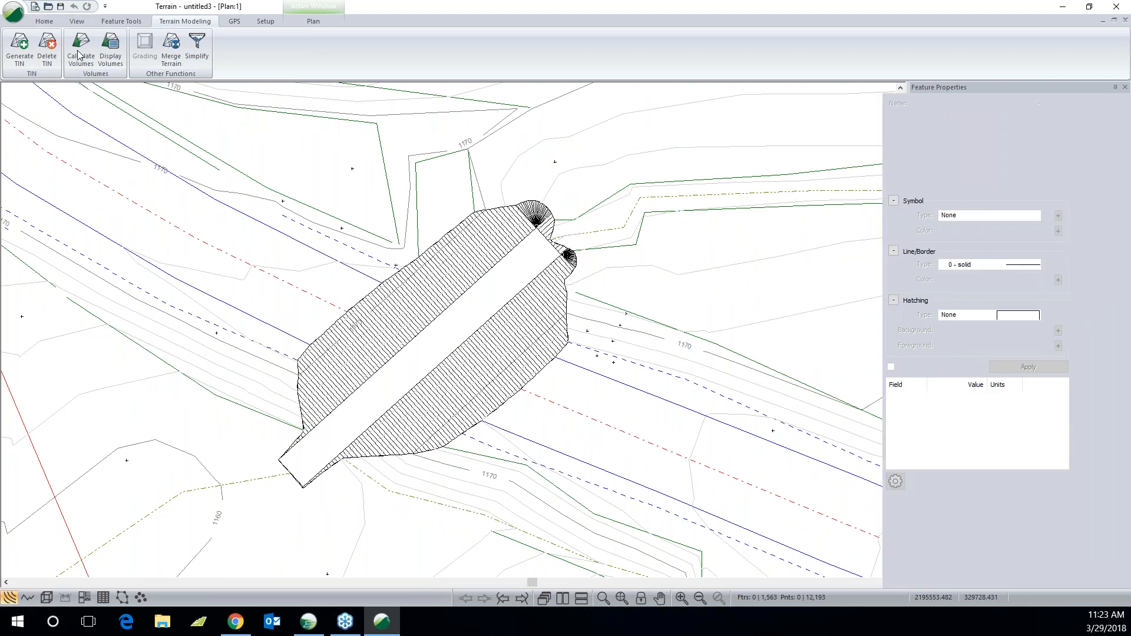
{"action": "right_click", "coordinate": [495, 368]}
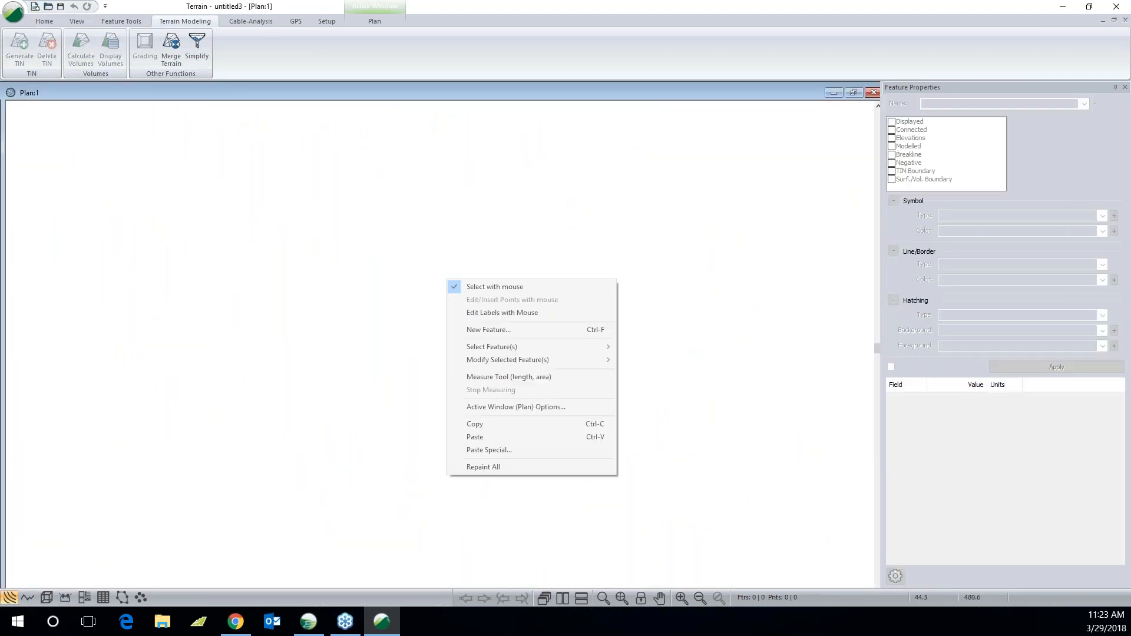
{"action": "left_click", "coordinate": [529, 407]}
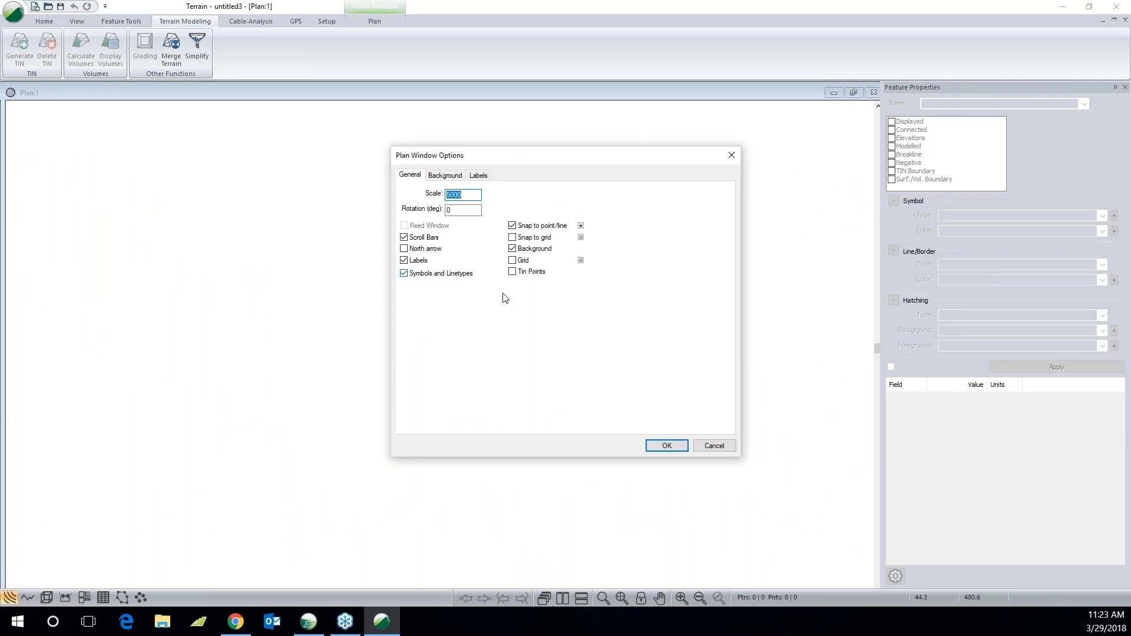
{"action": "left_click", "coordinate": [720, 447]}
Step: Add "Culvert design in terrain topo with excavation" as a background file in the new terrain's plan window options
{"action": "right_click", "coordinate": [493, 316]}
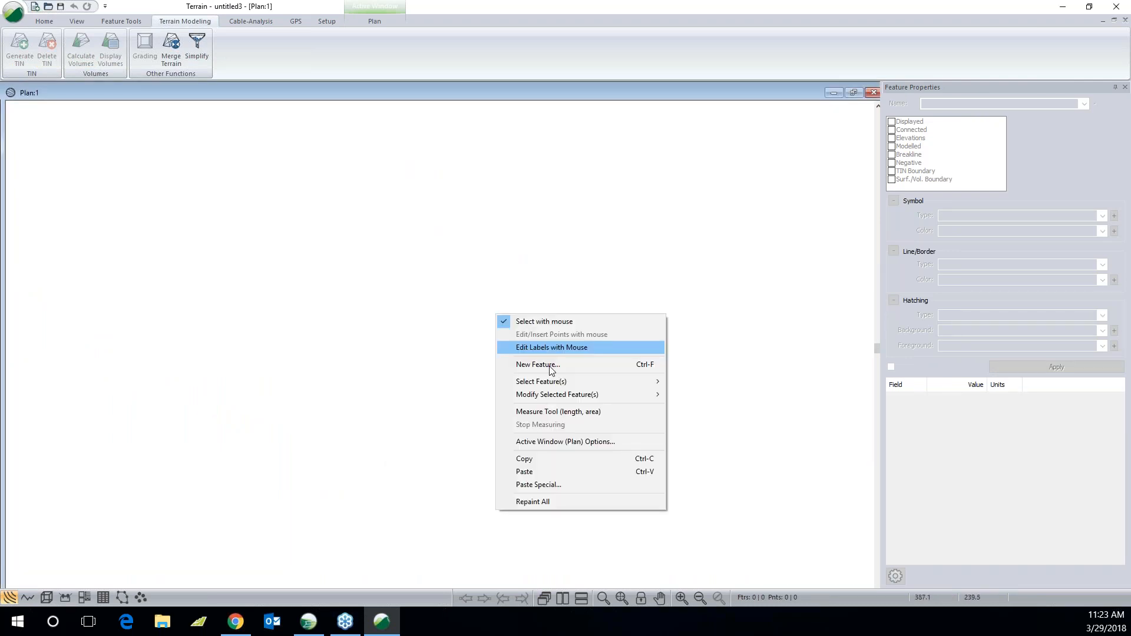
{"action": "left_click", "coordinate": [558, 441]}
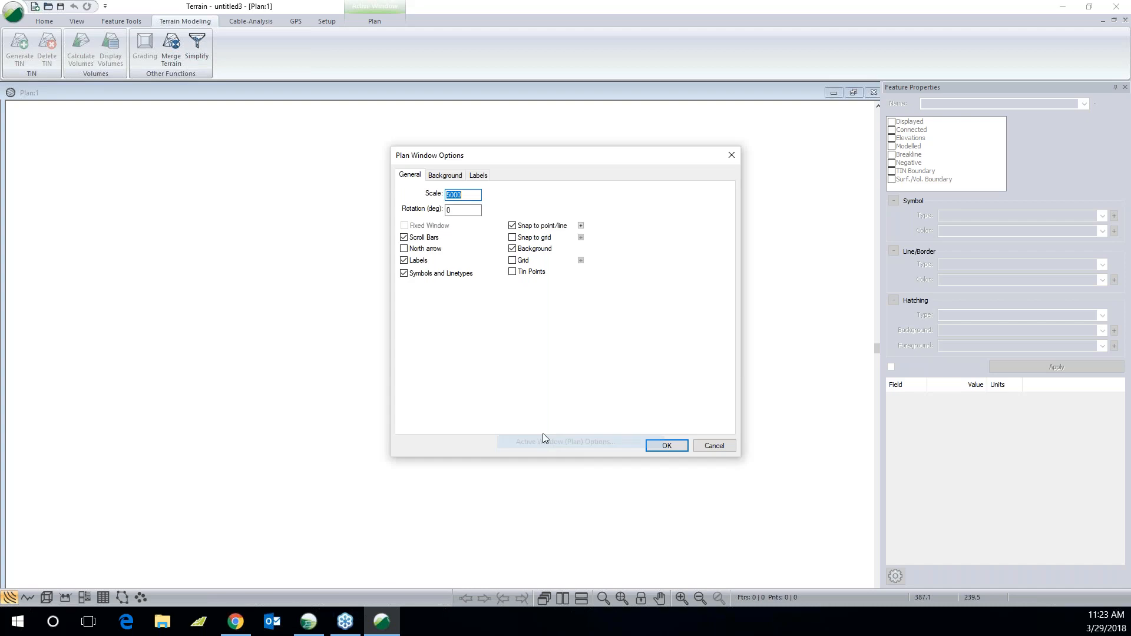
{"action": "left_click", "coordinate": [446, 175]}
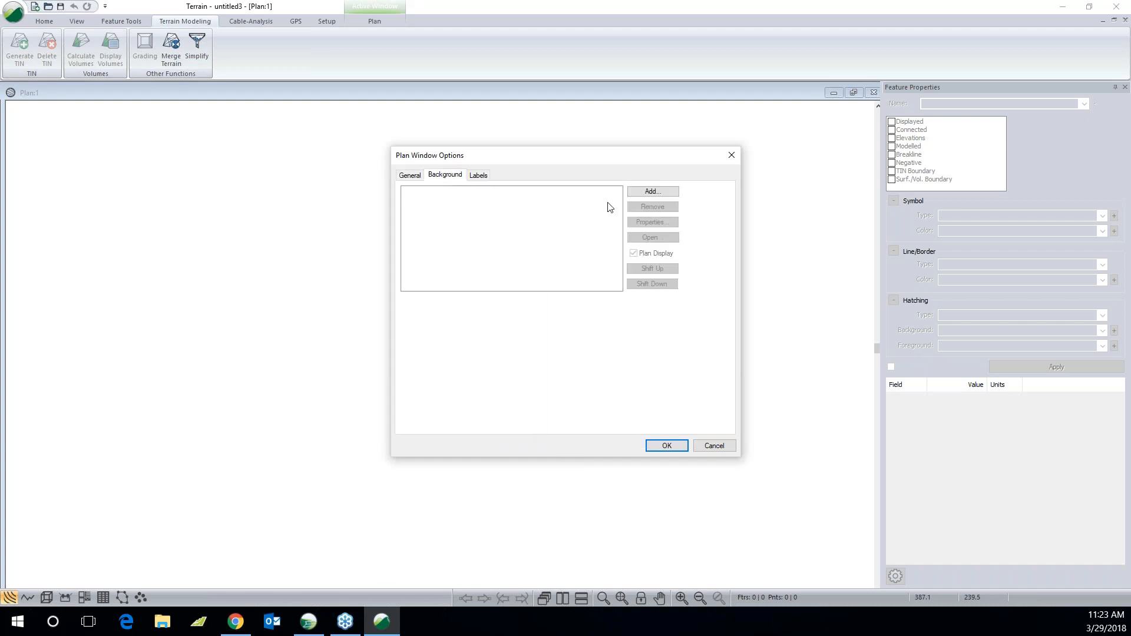
{"action": "left_click", "coordinate": [653, 192]}
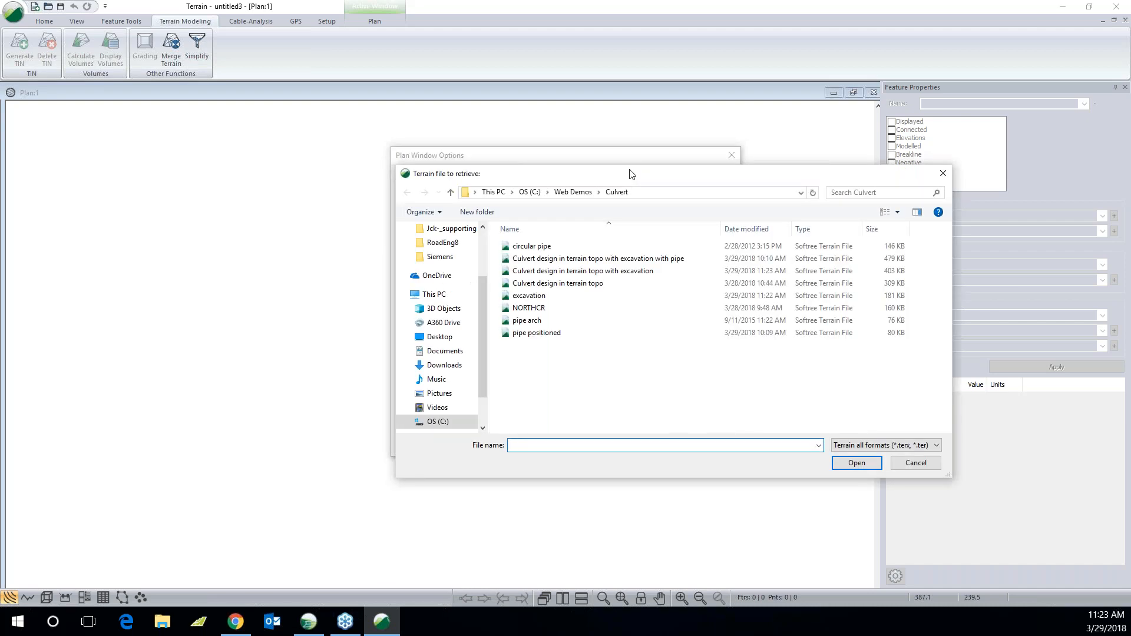
{"action": "left_click", "coordinate": [595, 272]}
{"action": "left_click", "coordinate": [855, 462]}
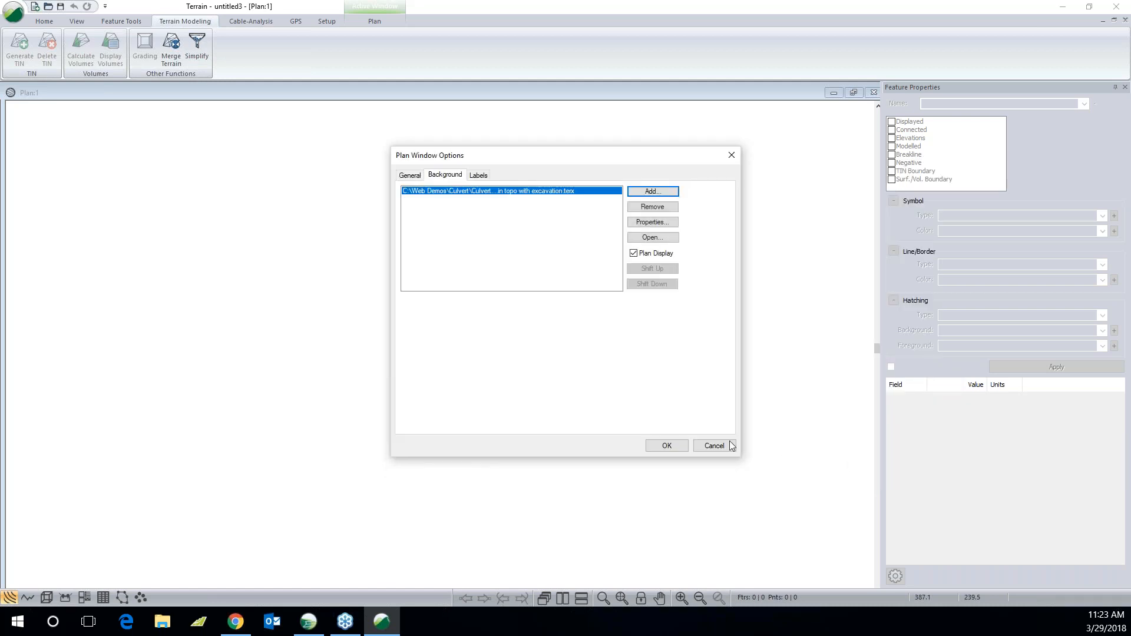
{"action": "left_click", "coordinate": [664, 445]}
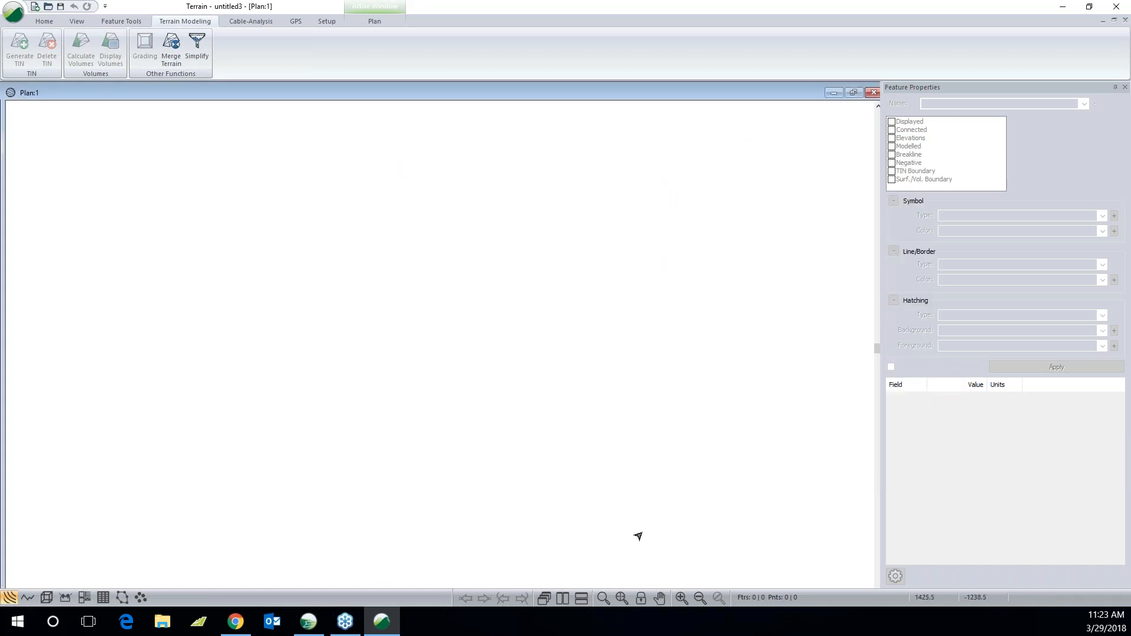
Step: Choose the "pipe arch" terrain file for insertion into the new terrain over the excavation area
{"action": "left_click", "coordinate": [622, 598]}
{"action": "scroll", "coordinate": [512, 374], "scroll_direction": "up", "scroll_amount": 5}
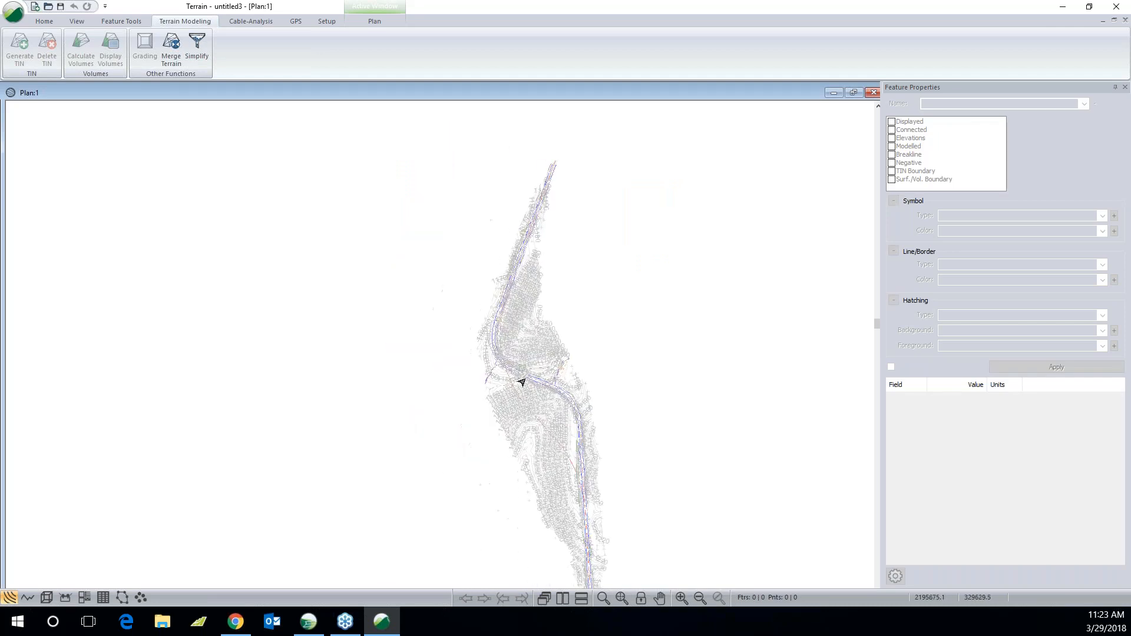
{"action": "scroll", "coordinate": [512, 375], "scroll_direction": "up", "scroll_amount": 5}
{"action": "middle_click_drag", "start_coordinate": [546, 373], "coordinate": [437, 339]}
{"action": "scroll", "coordinate": [438, 340], "scroll_direction": "up", "scroll_amount": 5}
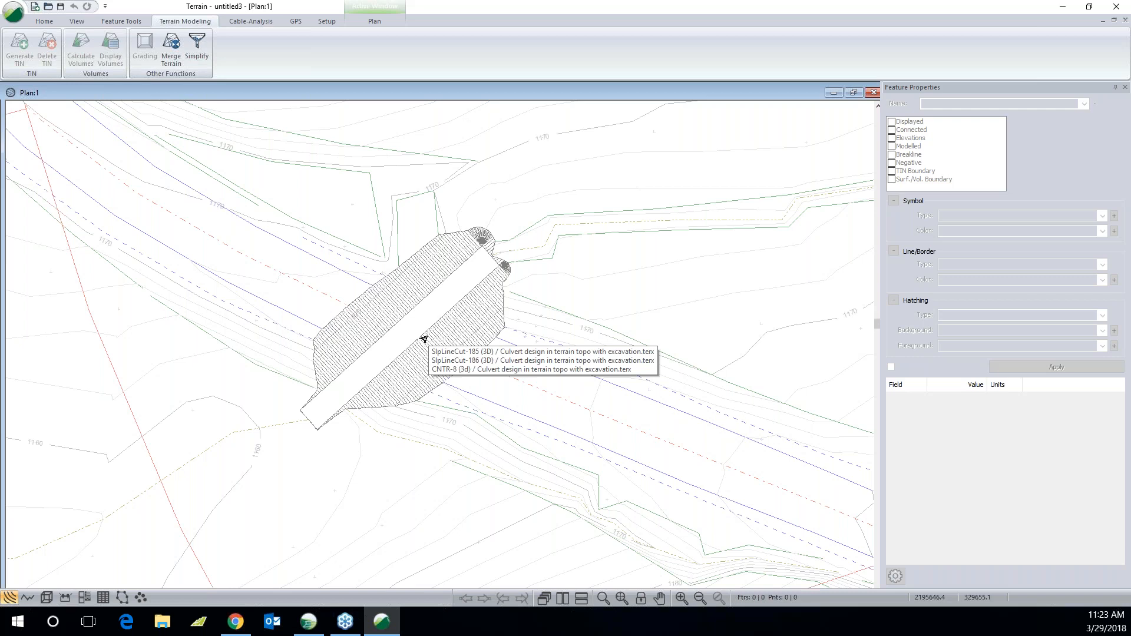
{"action": "scroll", "coordinate": [422, 328], "scroll_direction": "up", "scroll_amount": 2}
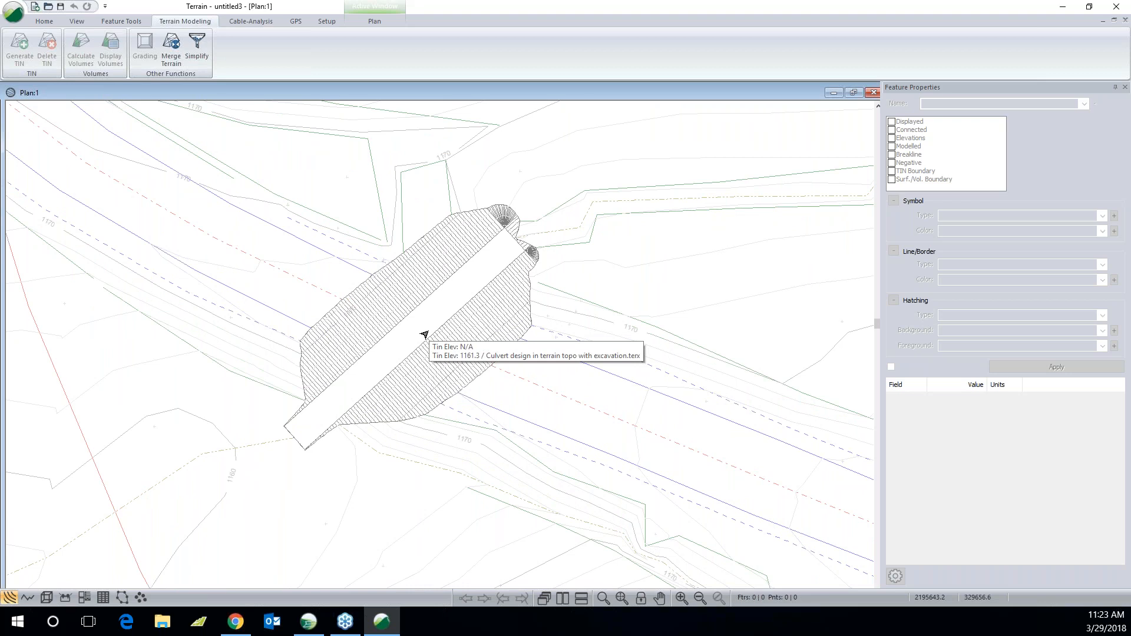
{"action": "left_click", "coordinate": [44, 21]}
{"action": "left_click", "coordinate": [178, 50]}
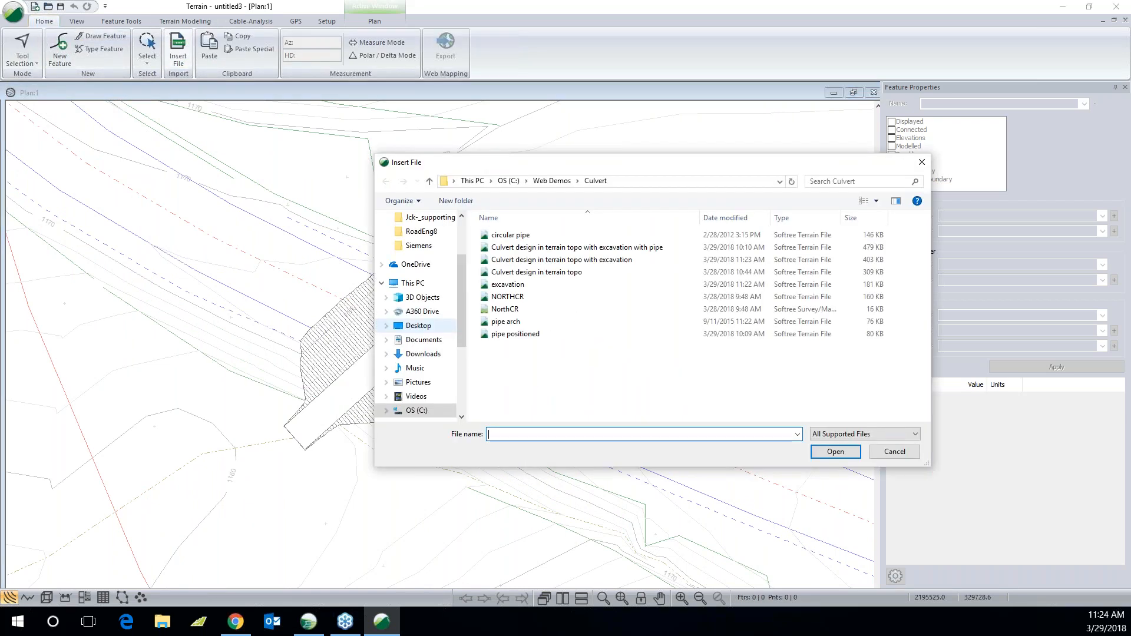
{"action": "left_click", "coordinate": [507, 323]}
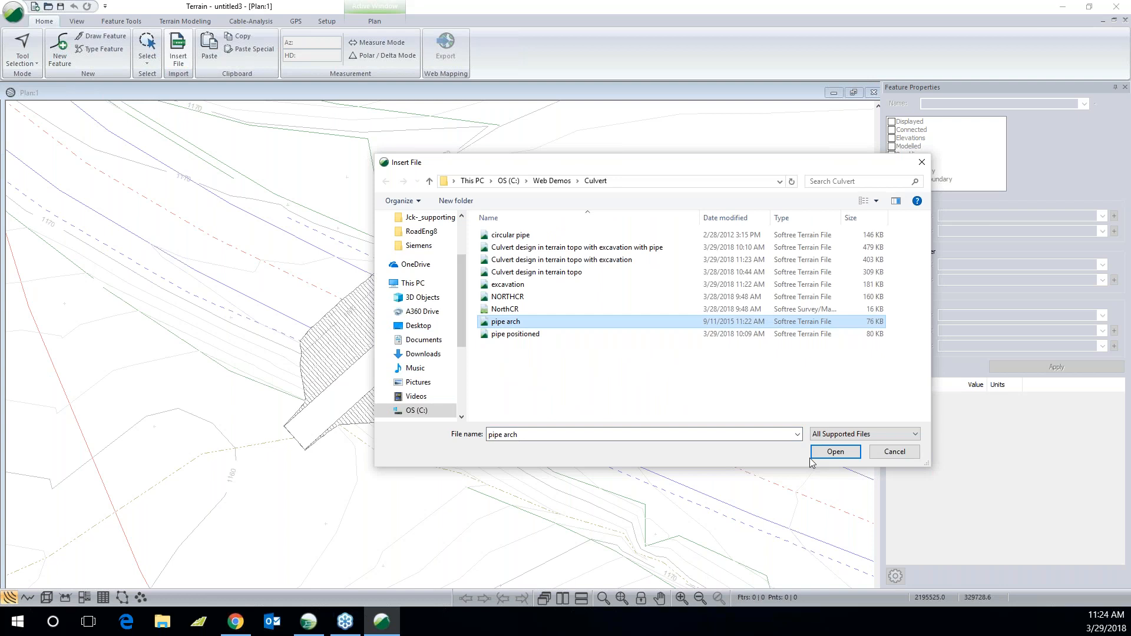
{"action": "left_click", "coordinate": [829, 454]}
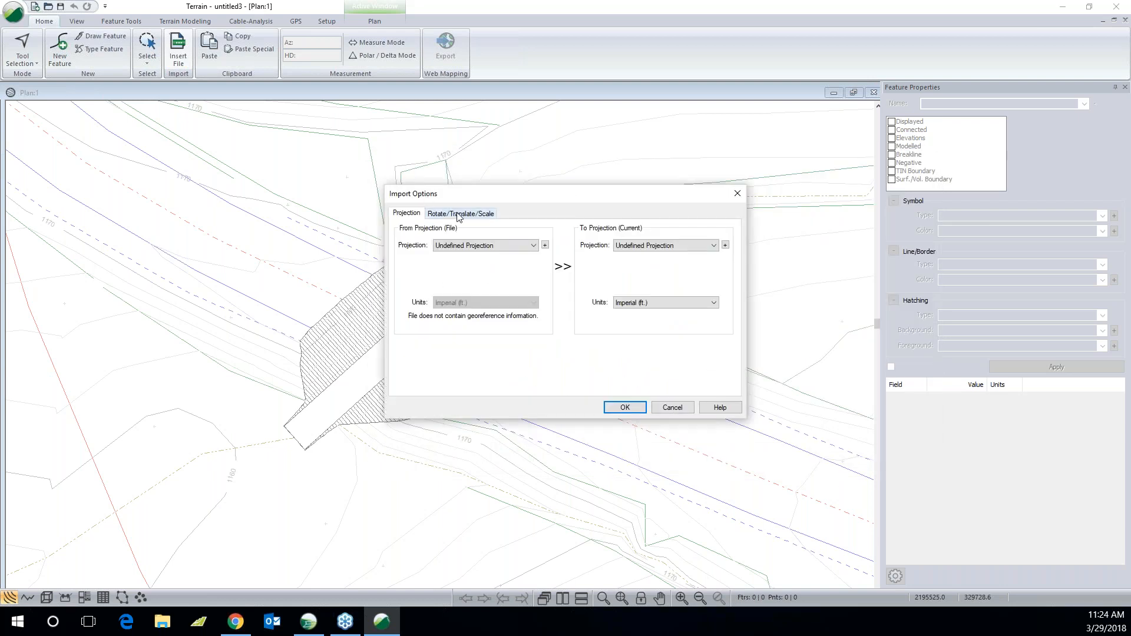
Step: Enable coordinate adjustment in the import options, turn on Center in screen, and import the pipe arch
{"action": "left_click", "coordinate": [454, 214]}
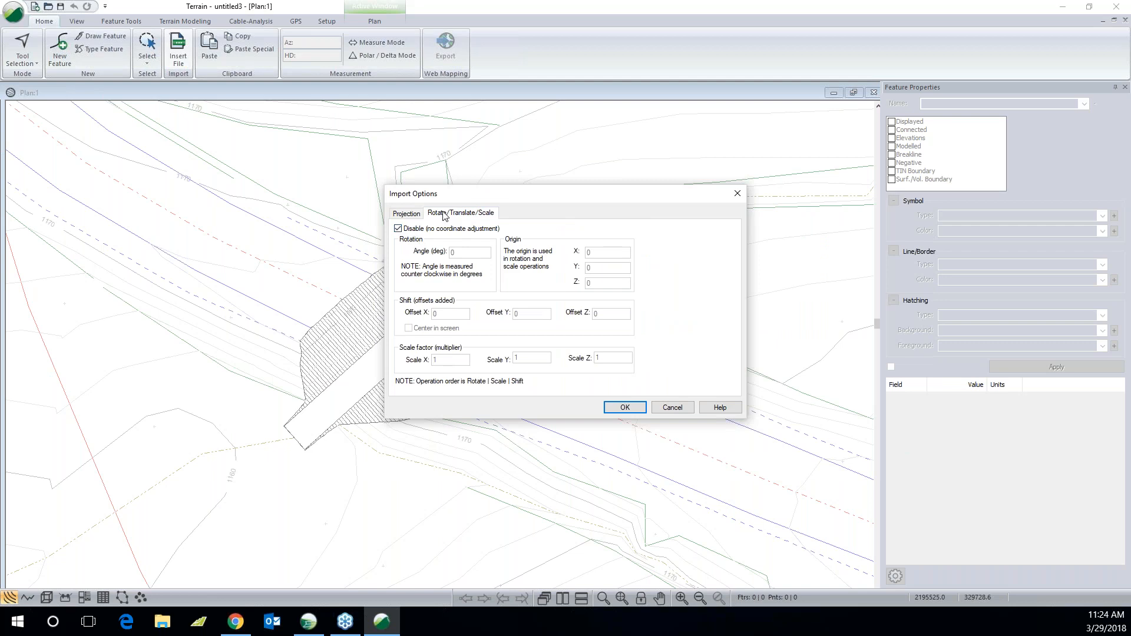
{"action": "left_click", "coordinate": [409, 230]}
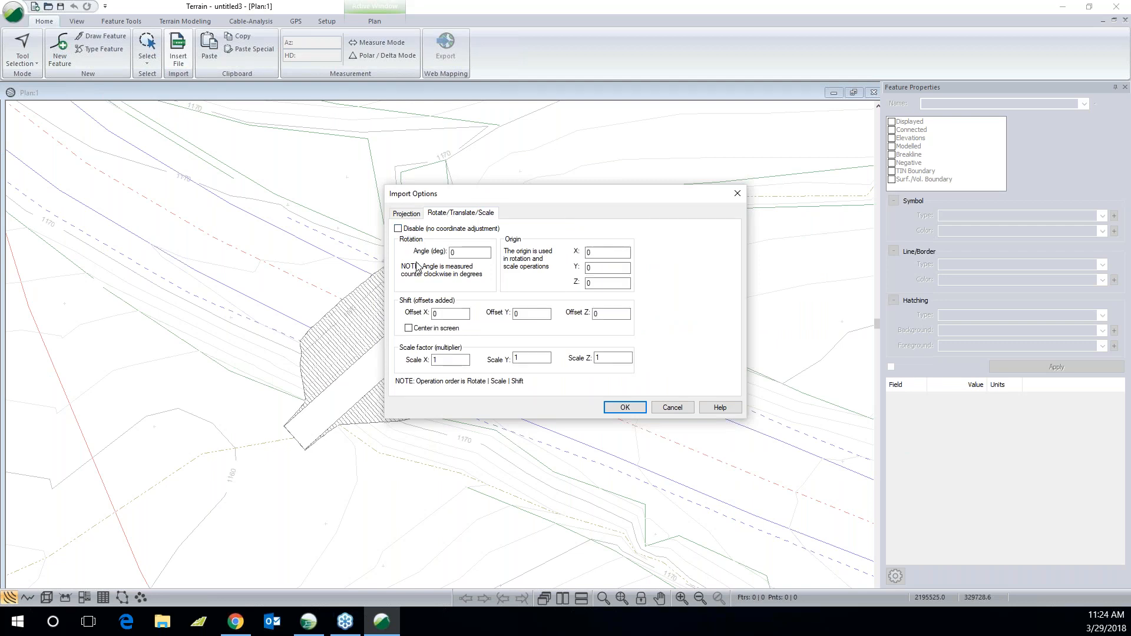
{"action": "left_click", "coordinate": [409, 328]}
{"action": "left_click", "coordinate": [625, 407]}
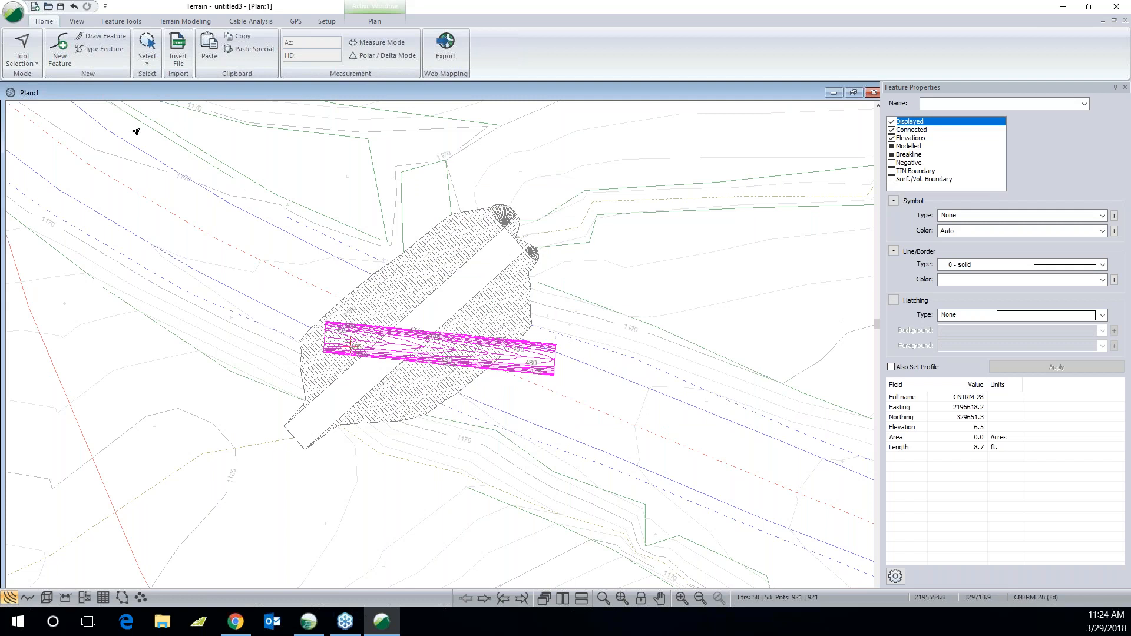
Step: Generate a TIN for the imported pipe arch with the default terrain calculation settings
{"action": "left_click", "coordinate": [162, 23]}
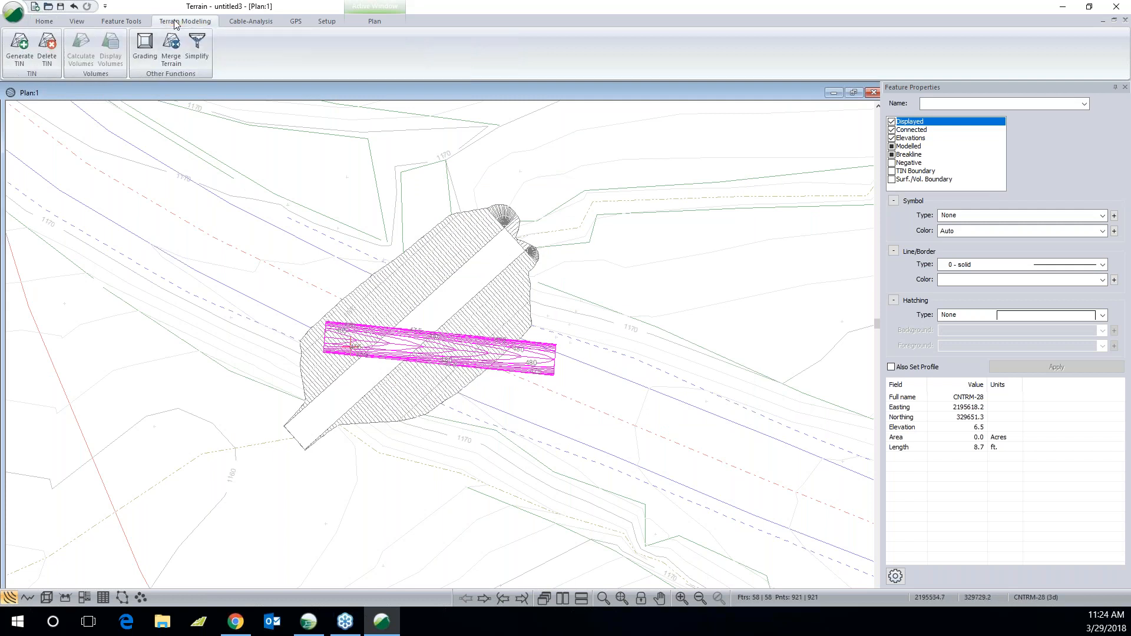
{"action": "left_click", "coordinate": [21, 56]}
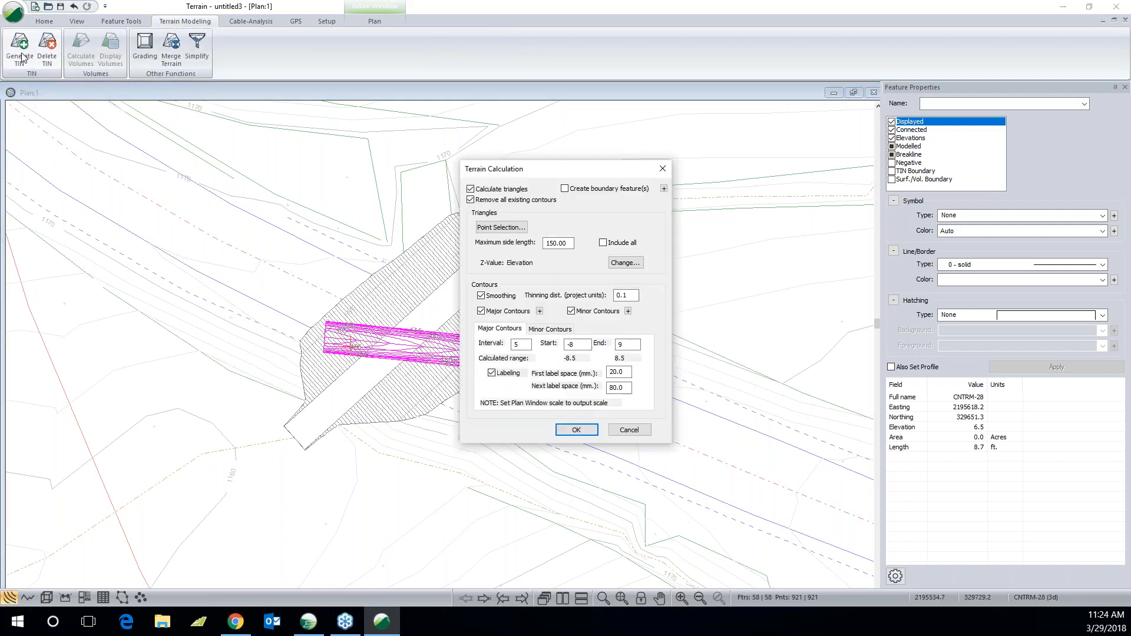
{"action": "left_click", "coordinate": [576, 429]}
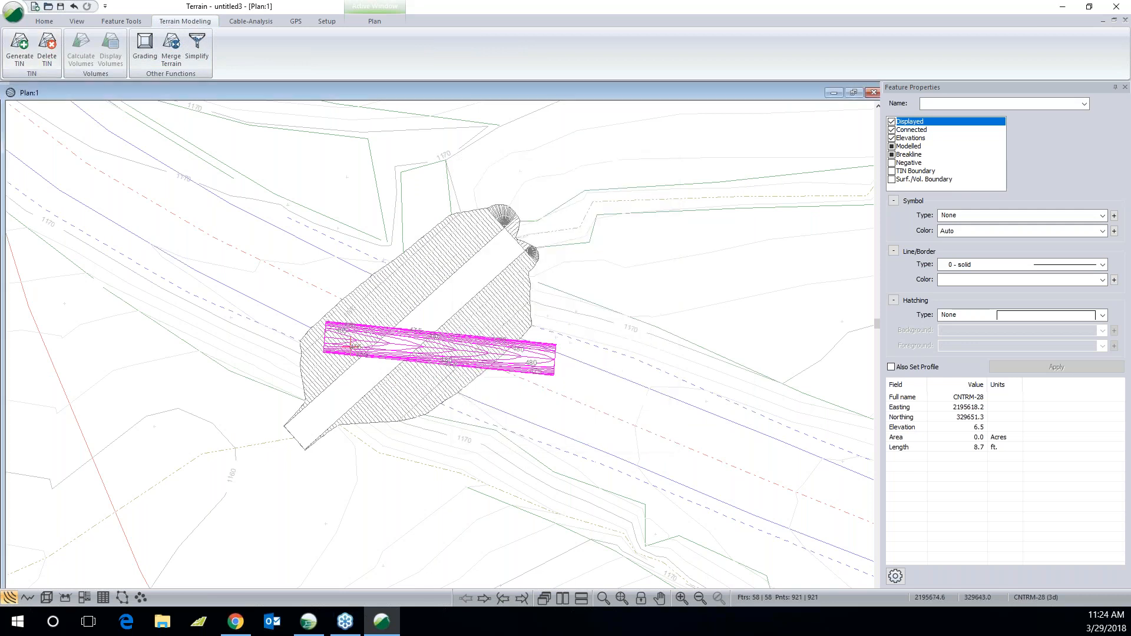
Step: Delete the pipe arch's TIN and contours, leaving only its feature lines
{"action": "left_click", "coordinate": [47, 51]}
{"action": "left_click", "coordinate": [569, 329]}
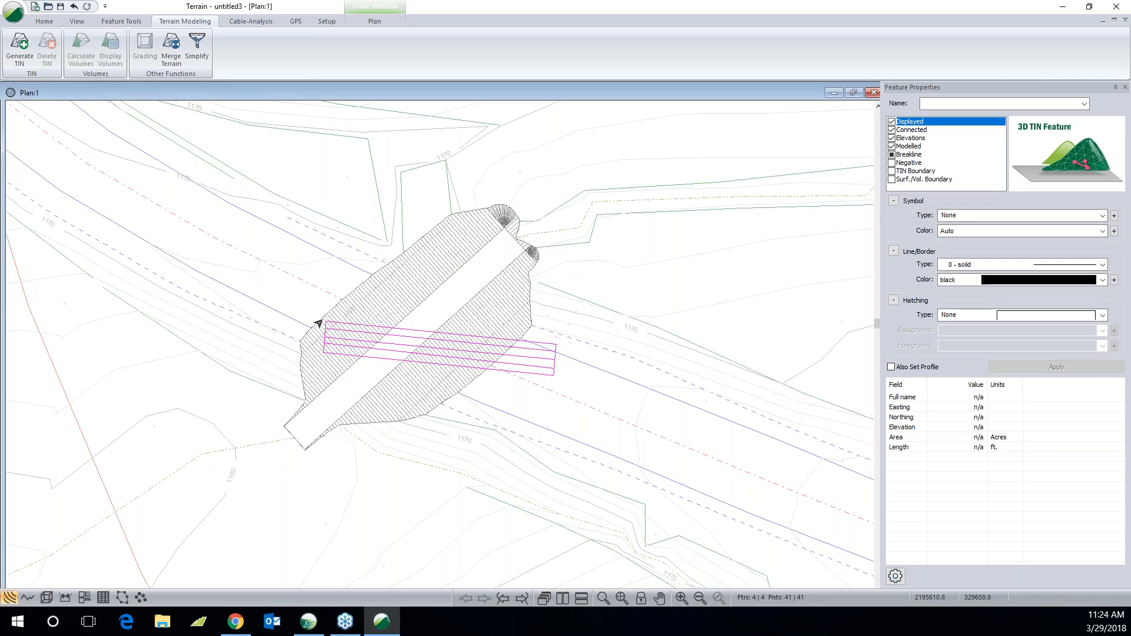
Step: Move the selected pipe arch features to the middle of the excavation and rotate them in line with the excavation floor
{"action": "left_click_drag", "start_coordinate": [299, 315], "coordinate": [591, 412]}
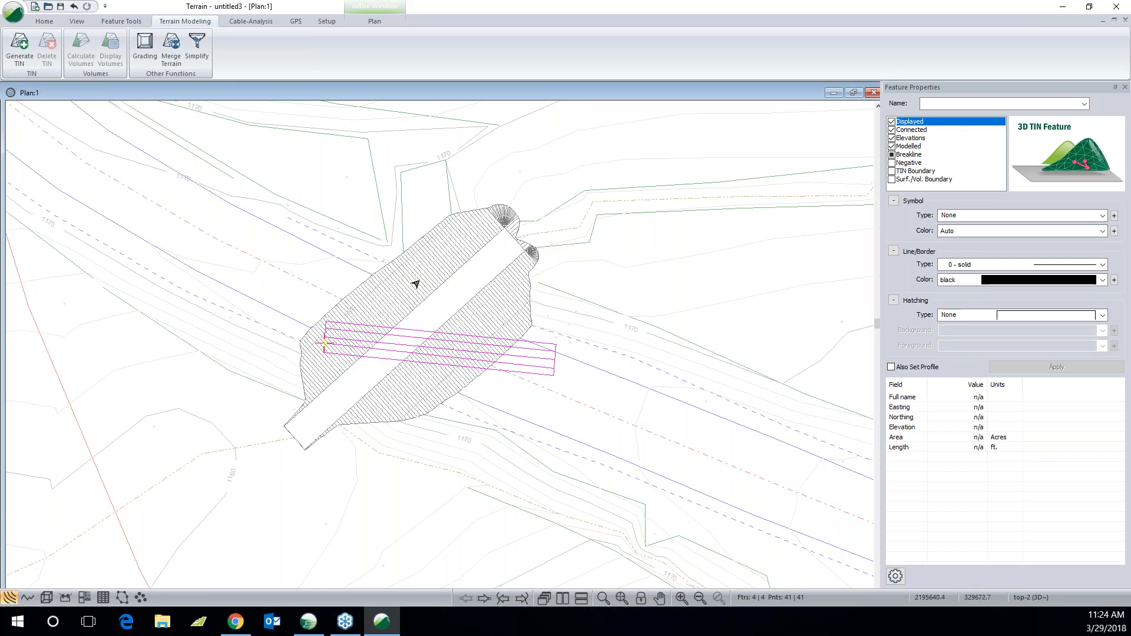
{"action": "mouse_move", "coordinate": [415, 284]}
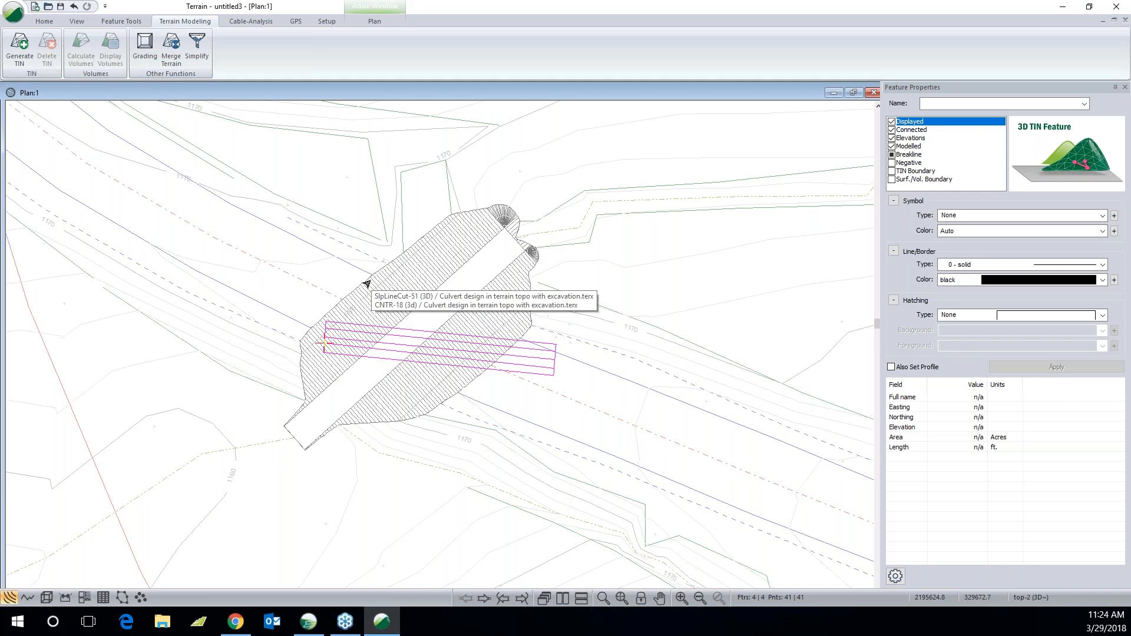
{"action": "key", "text": "m"}
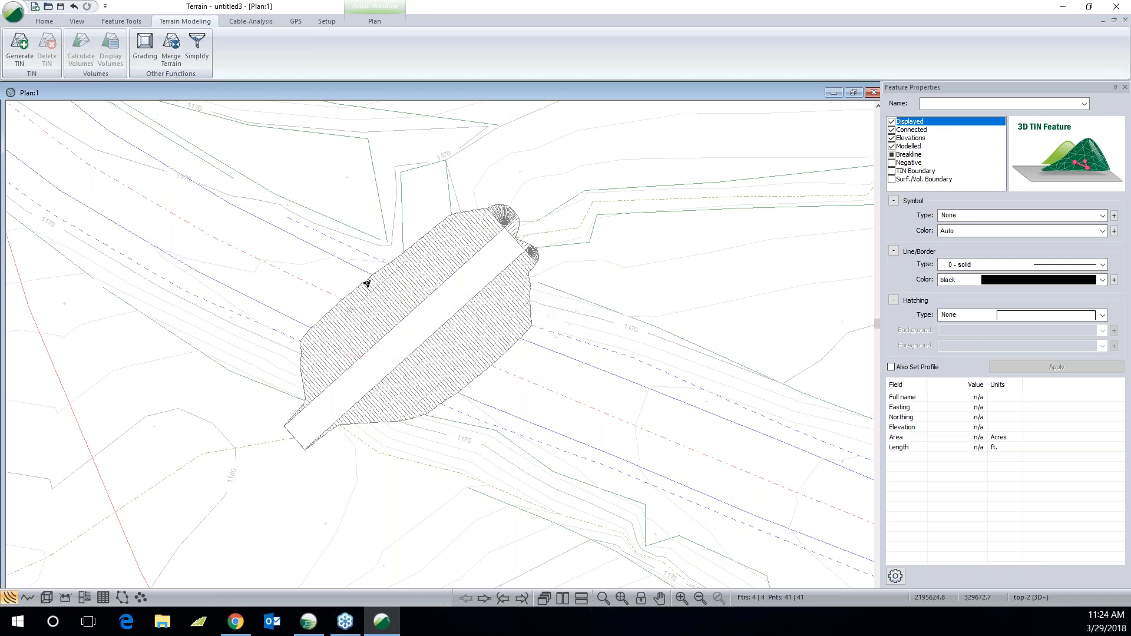
{"action": "left_click_drag", "start_coordinate": [434, 353], "coordinate": [418, 322]}
{"action": "scroll", "coordinate": [426, 360], "scroll_direction": "up", "scroll_amount": 4}
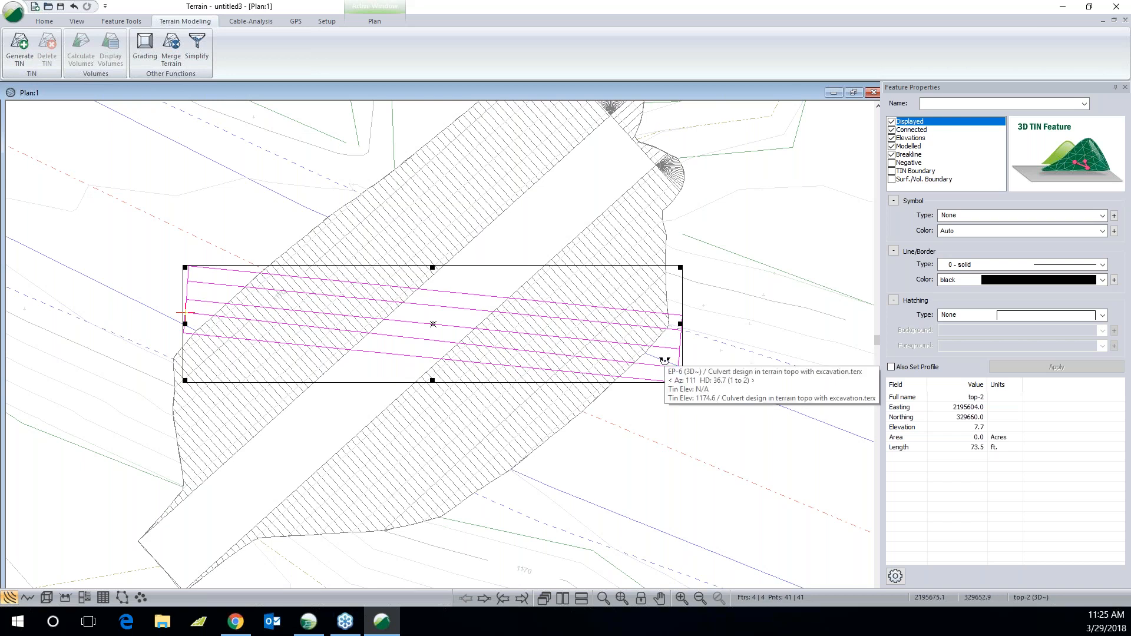
{"action": "left_click_drag", "start_coordinate": [664, 360], "coordinate": [635, 158]}
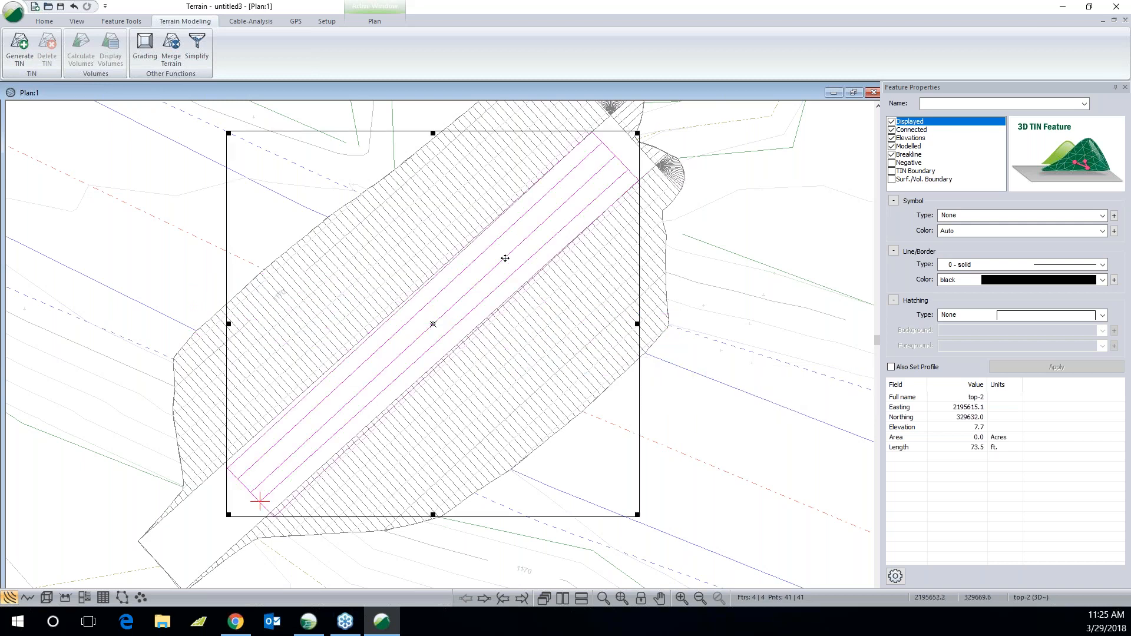
Step: Fine-tune the arch's rotation until its sides run parallel to the excavation floor edges, and deselect it
{"action": "left_click_drag", "start_coordinate": [403, 367], "coordinate": [500, 297]}
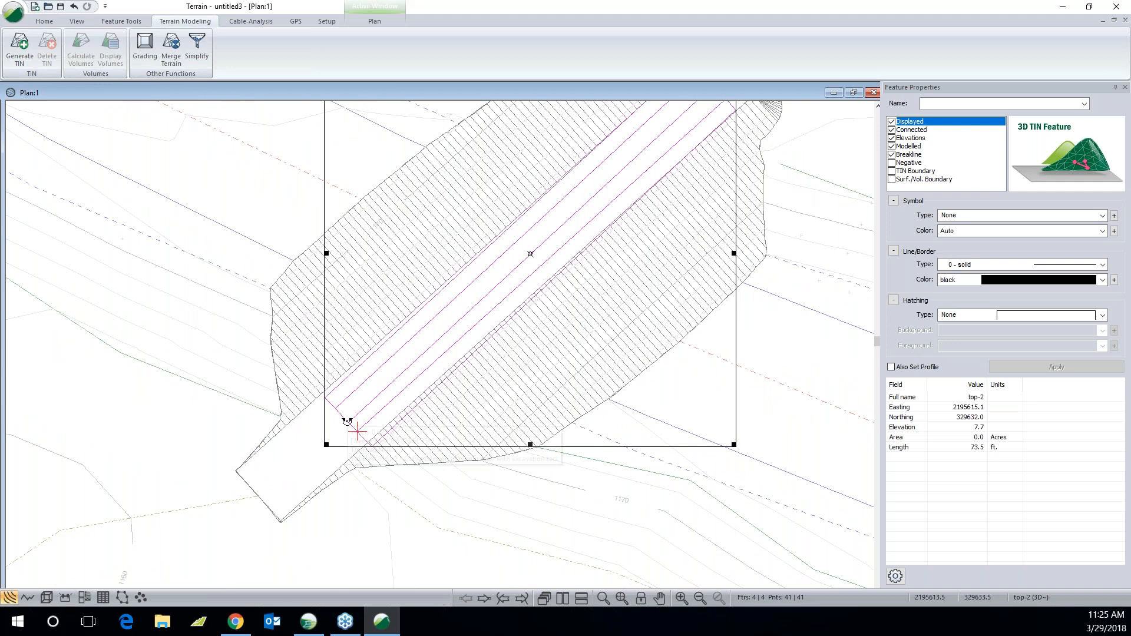
{"action": "left_click_drag", "start_coordinate": [347, 420], "coordinate": [338, 413]}
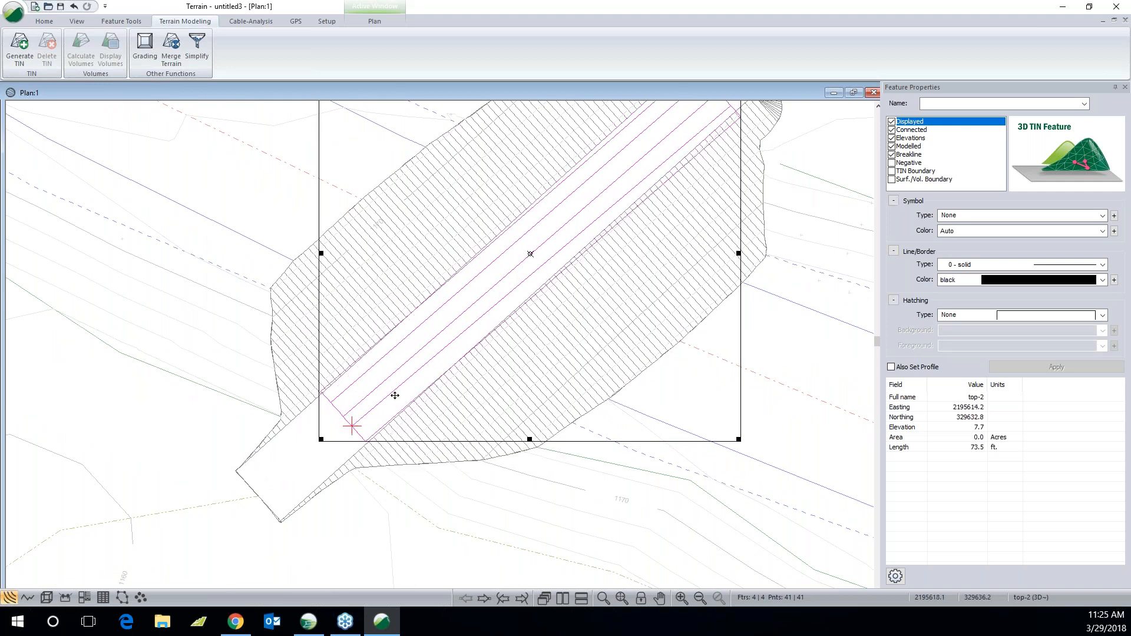
{"action": "middle_click_drag", "start_coordinate": [445, 365], "coordinate": [322, 430]}
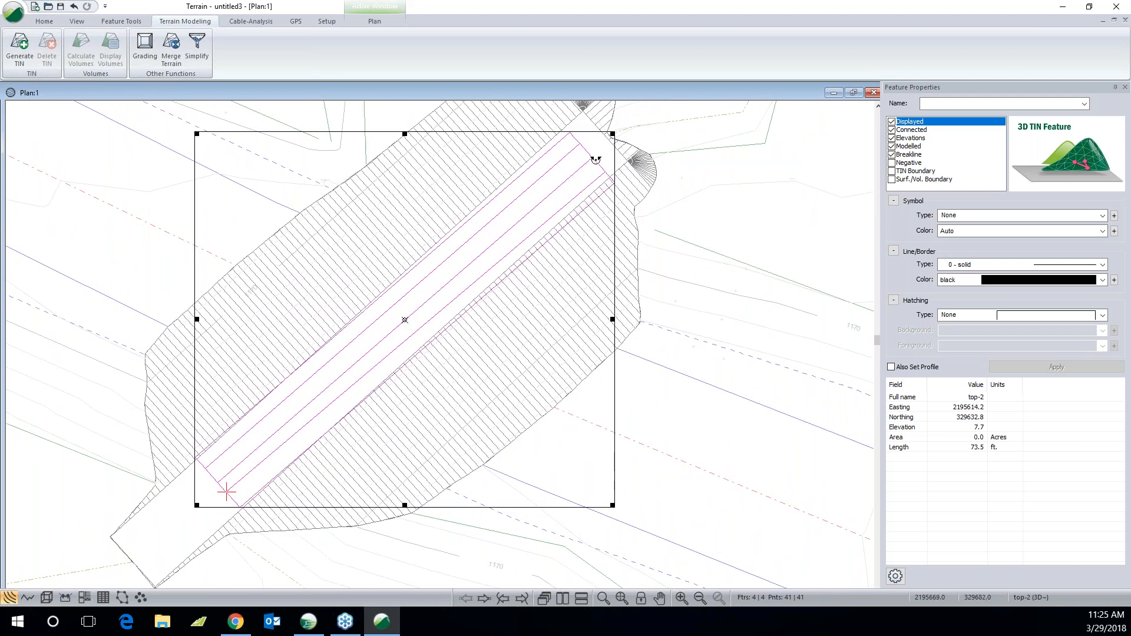
{"action": "left_click_drag", "start_coordinate": [595, 159], "coordinate": [593, 157]}
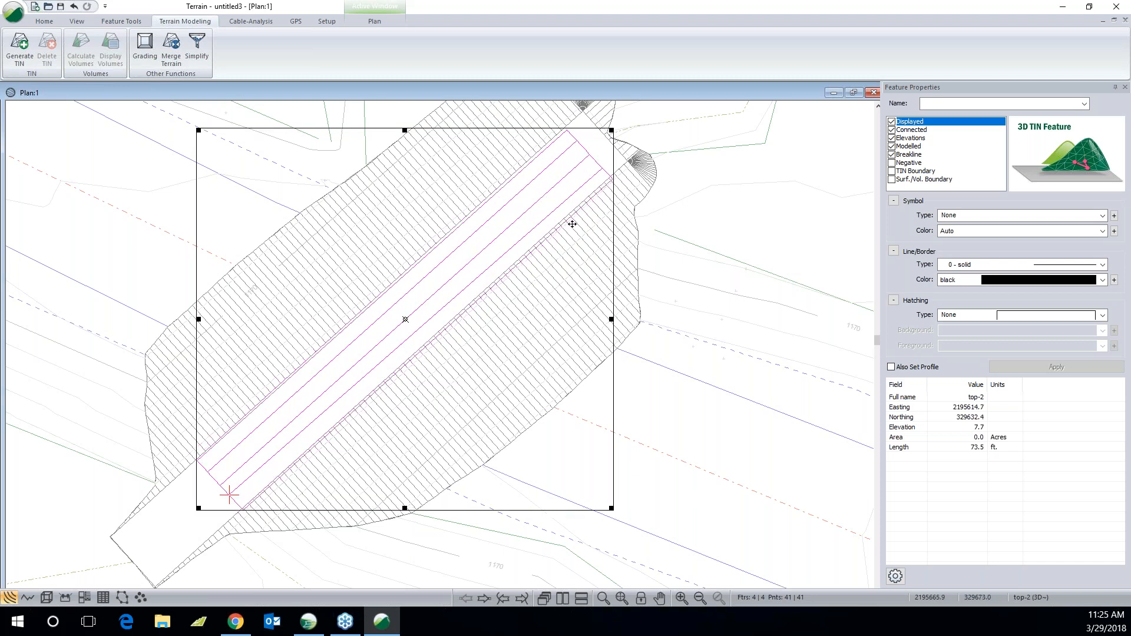
{"action": "middle_click_drag", "start_coordinate": [277, 465], "coordinate": [446, 394]}
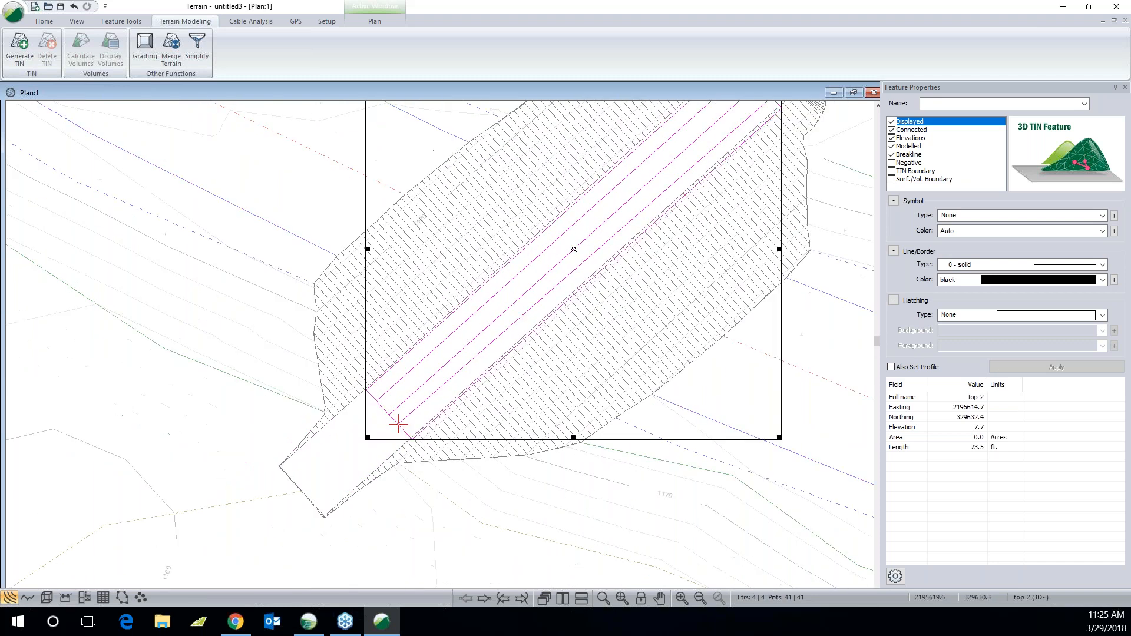
{"action": "left_click", "coordinate": [331, 481]}
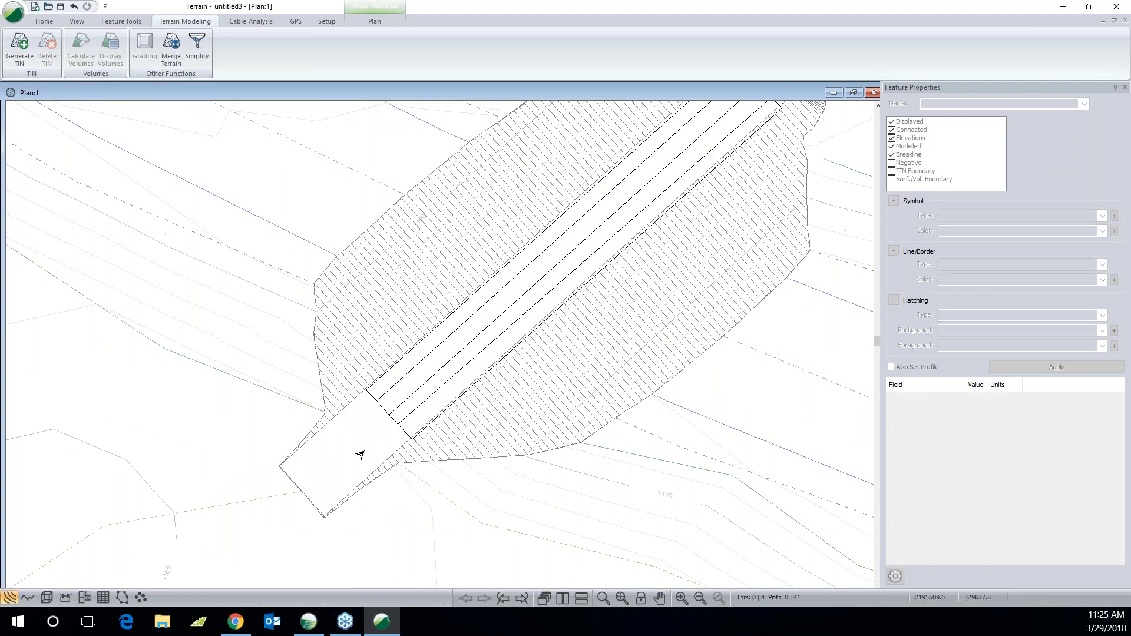
Step: Make the southwest-end corner of the arch outline the current point and shift all arch features to a Z of 1161.2
{"action": "mouse_move", "coordinate": [359, 446]}
{"action": "mouse_move", "coordinate": [352, 426]}
{"action": "scroll", "coordinate": [386, 405], "scroll_direction": "up", "scroll_amount": 3}
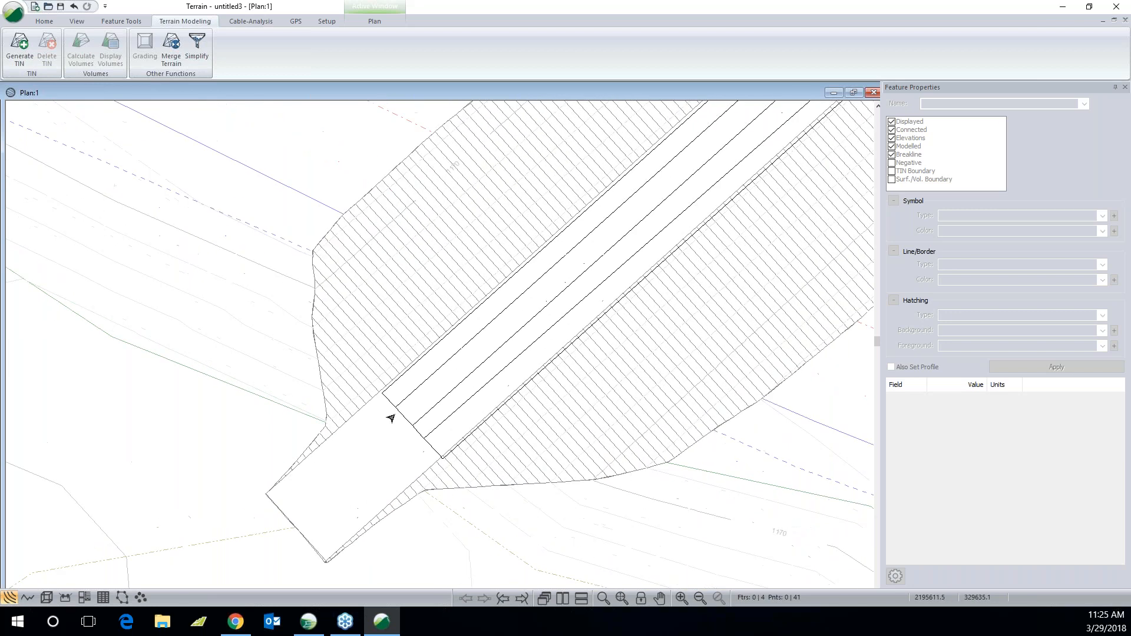
{"action": "left_click", "coordinate": [378, 388]}
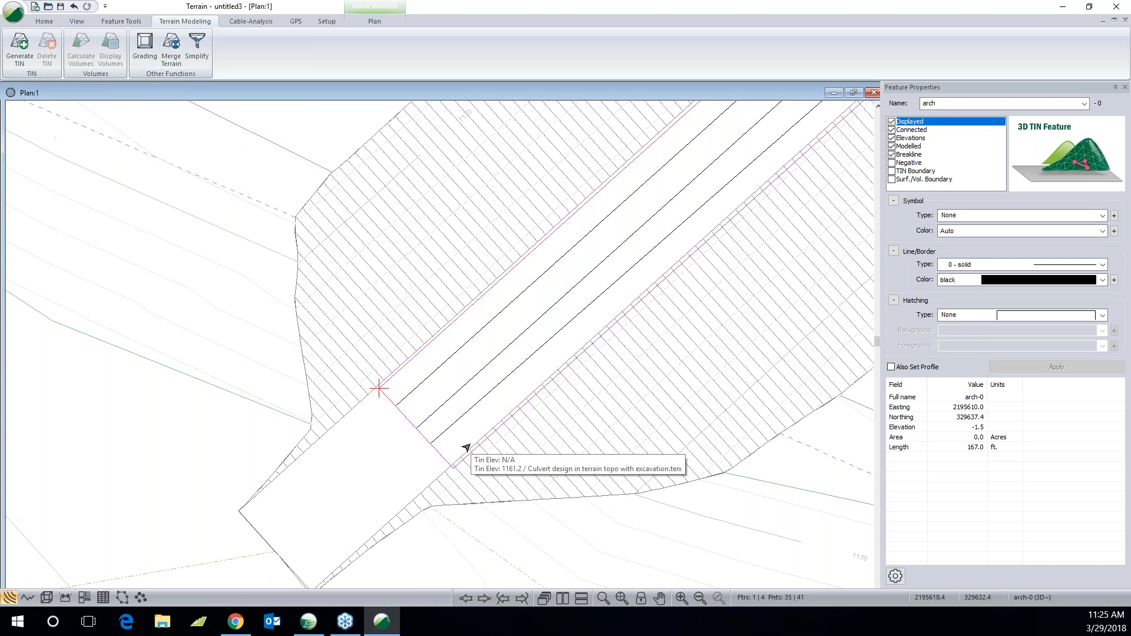
{"action": "key", "text": "ctrl+a"}
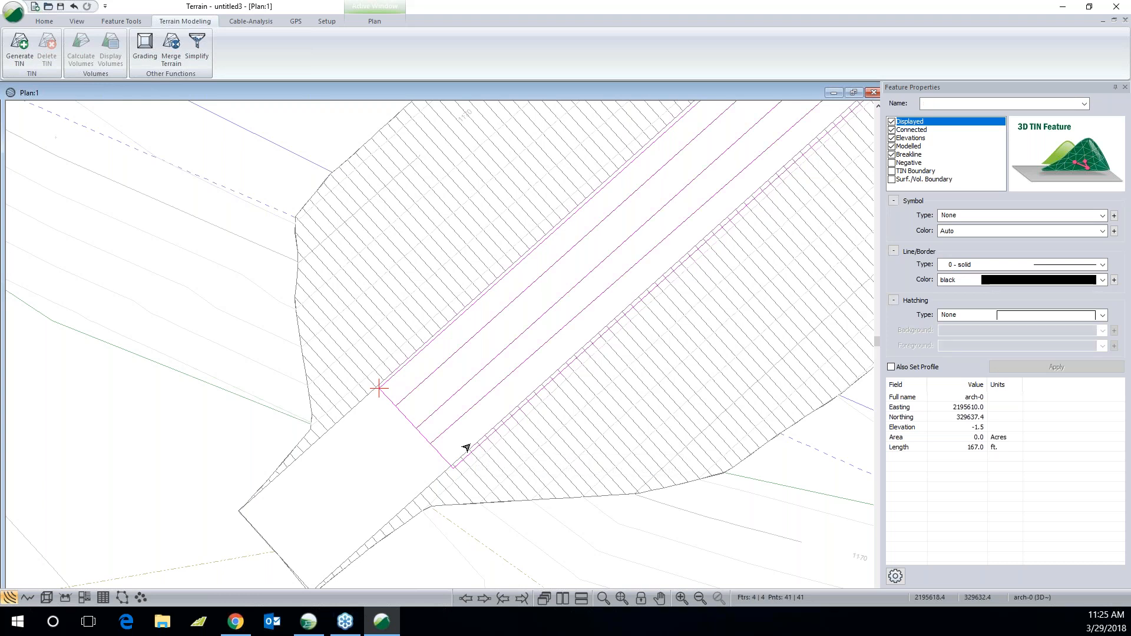
{"action": "right_click", "coordinate": [382, 261]}
{"action": "mouse_move", "coordinate": [436, 342]}
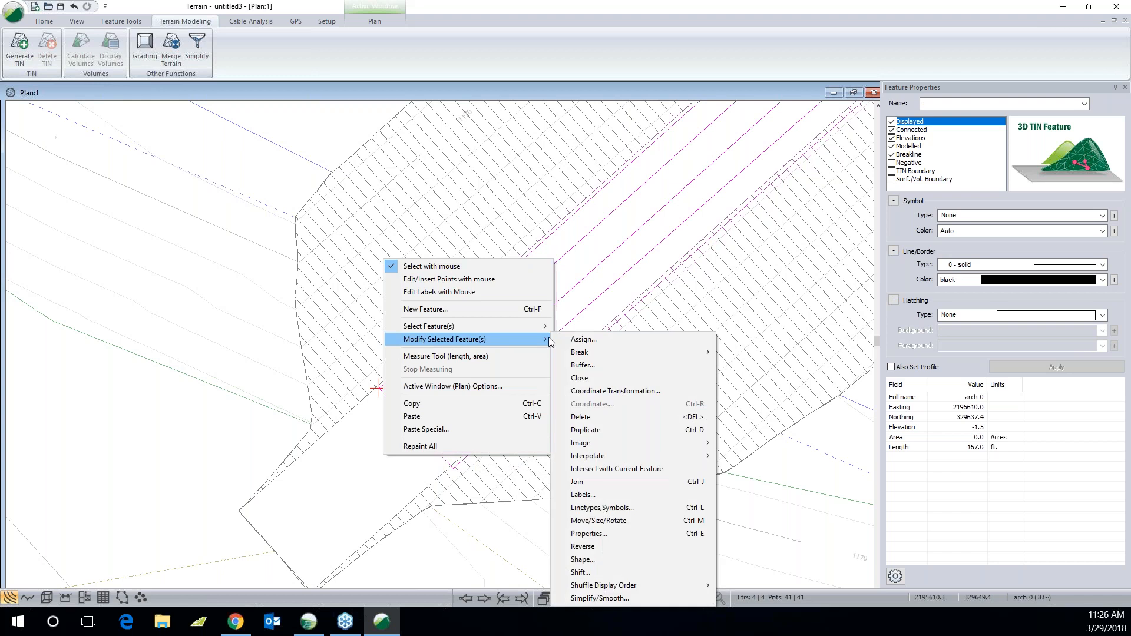
{"action": "left_click", "coordinate": [591, 575]}
{"action": "key", "text": "Tab"}
{"action": "key", "text": "Tab"}
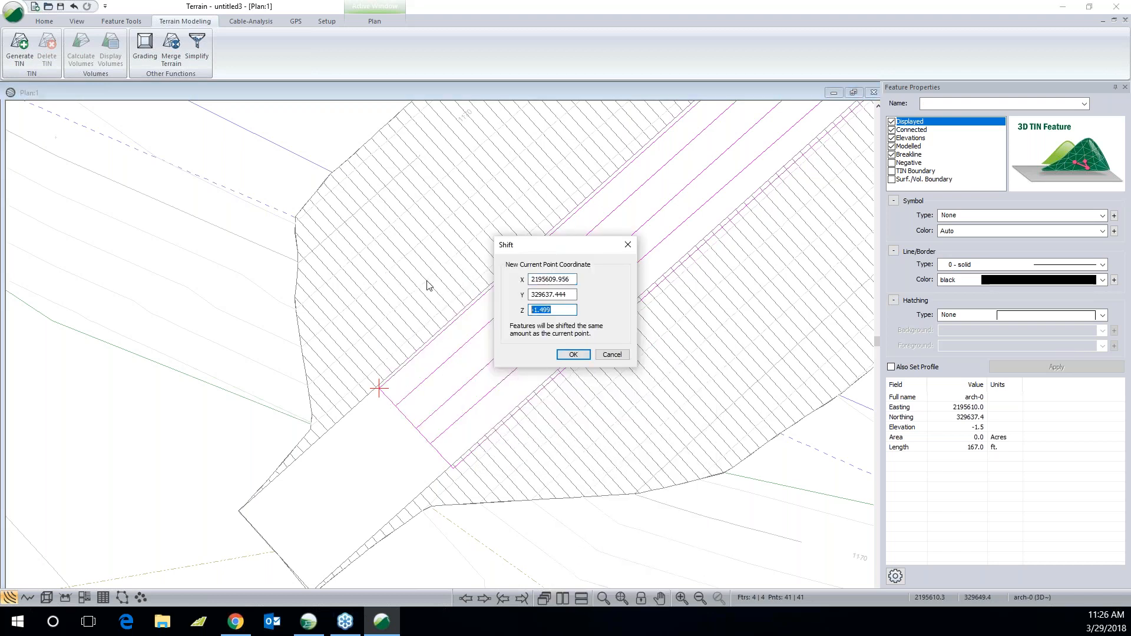
{"action": "type", "text": "1161.2"}
{"action": "left_click", "coordinate": [569, 356]}
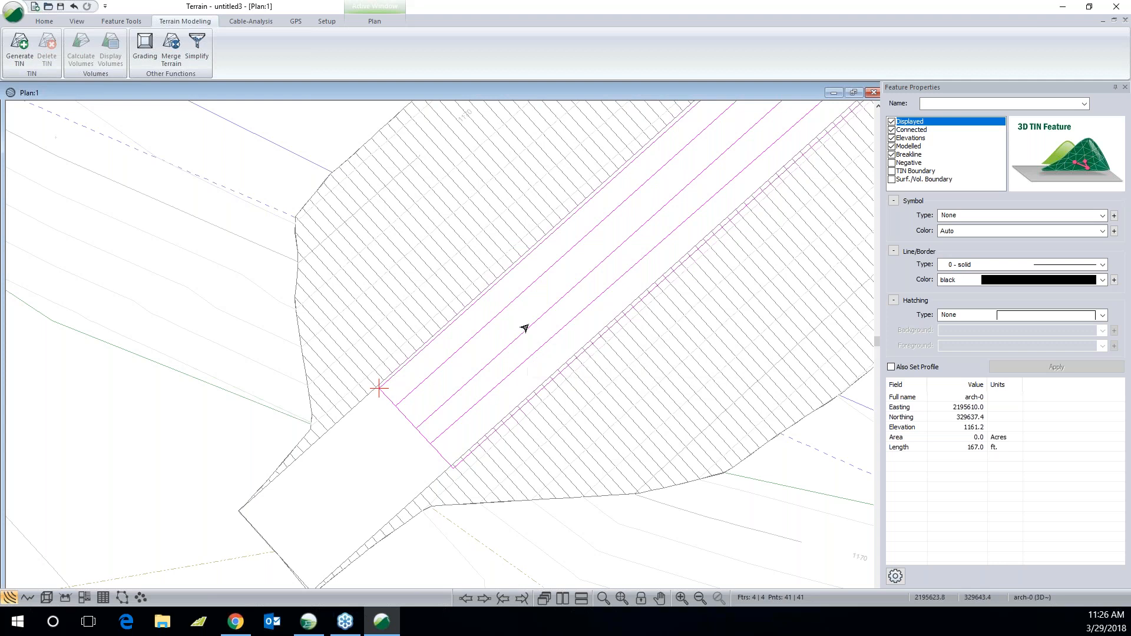
{"action": "mouse_move", "coordinate": [530, 345]}
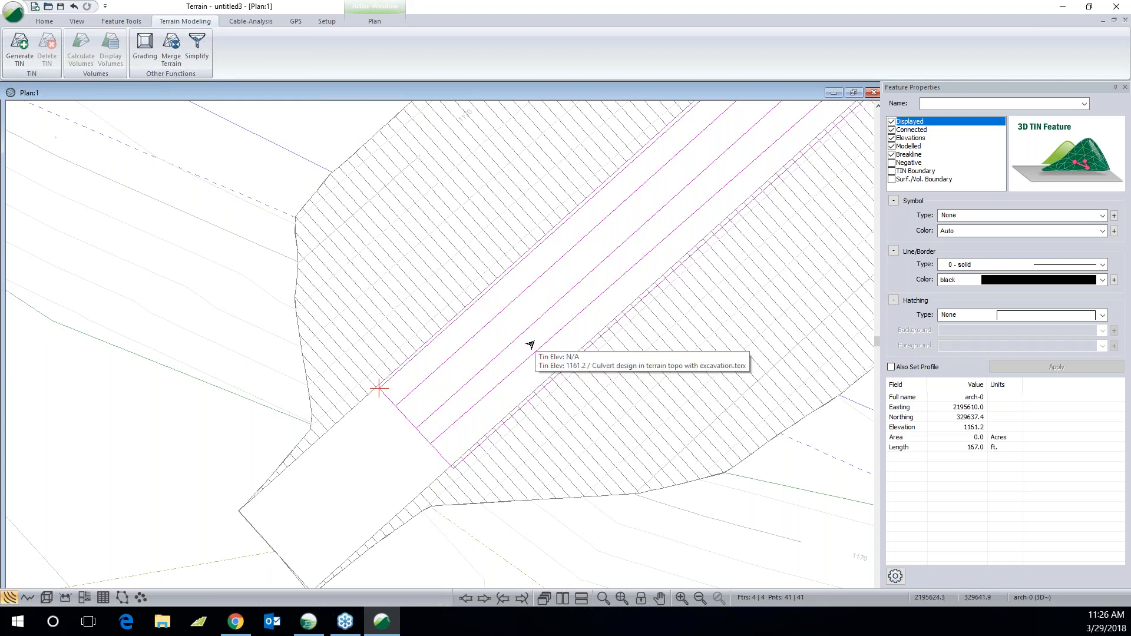
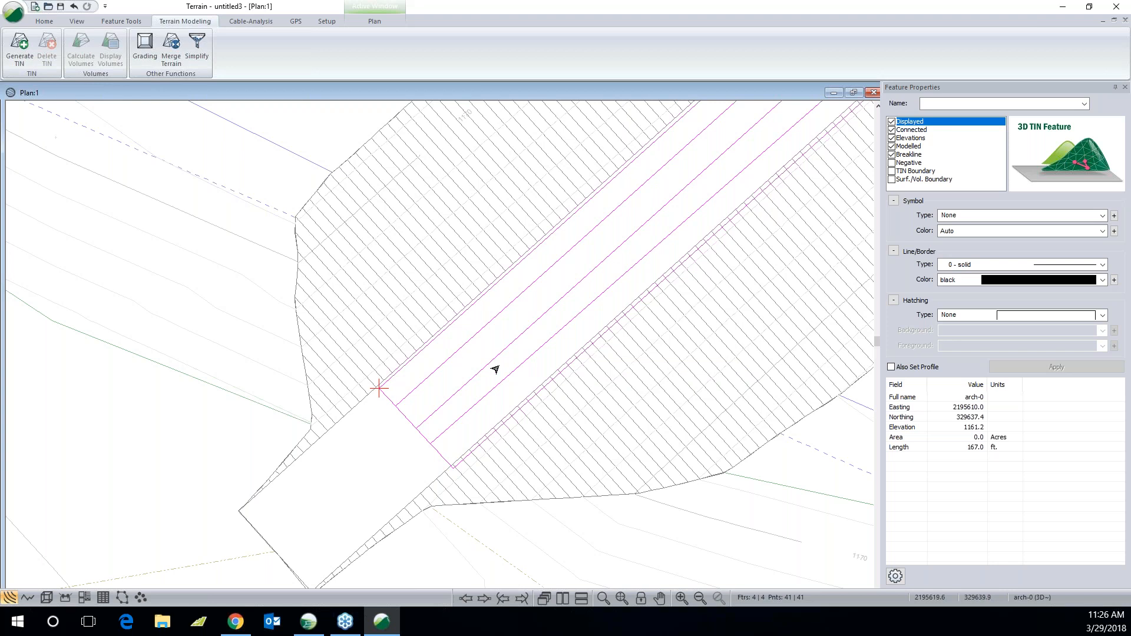
Step: Review the Rotate/Translate/Scale options of Coordinate Transformation for the selected arch features, and close them without changes
{"action": "middle_click_drag", "start_coordinate": [516, 367], "coordinate": [387, 397]}
{"action": "scroll", "coordinate": [387, 396], "scroll_direction": "down", "scroll_amount": 2}
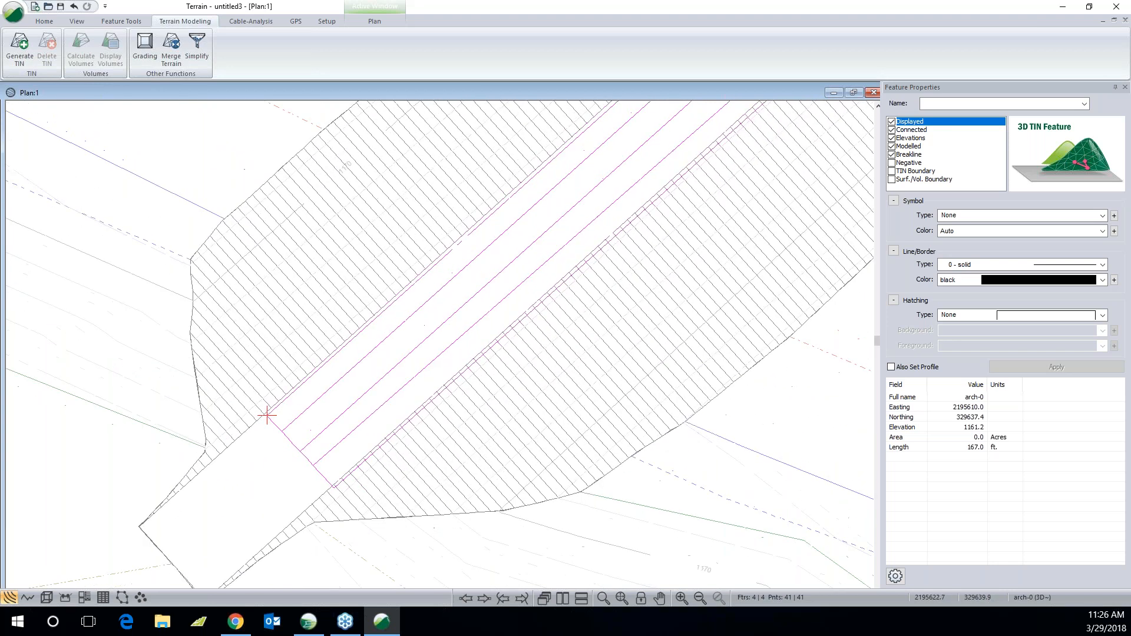
{"action": "middle_click_drag", "start_coordinate": [556, 302], "coordinate": [422, 354]}
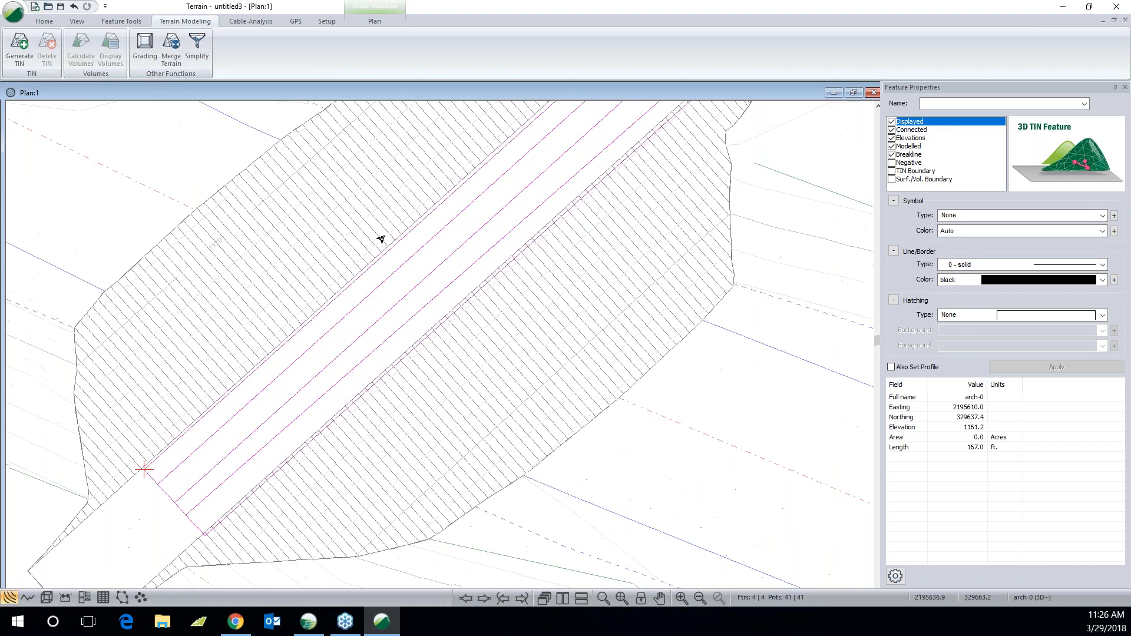
{"action": "right_click", "coordinate": [422, 354]}
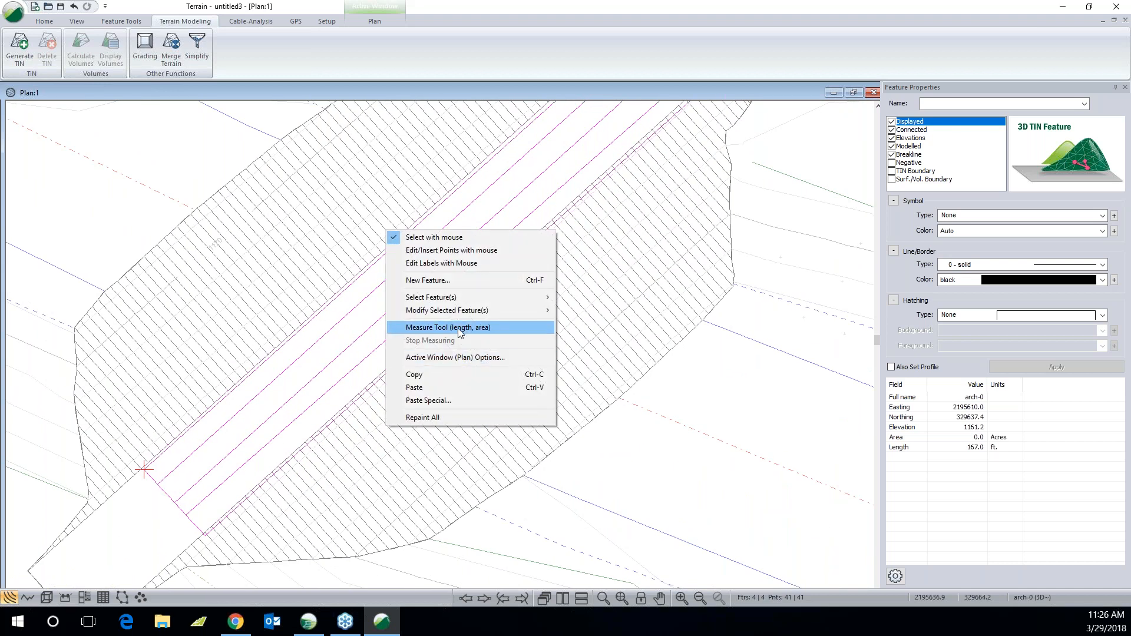
{"action": "mouse_move", "coordinate": [501, 311]}
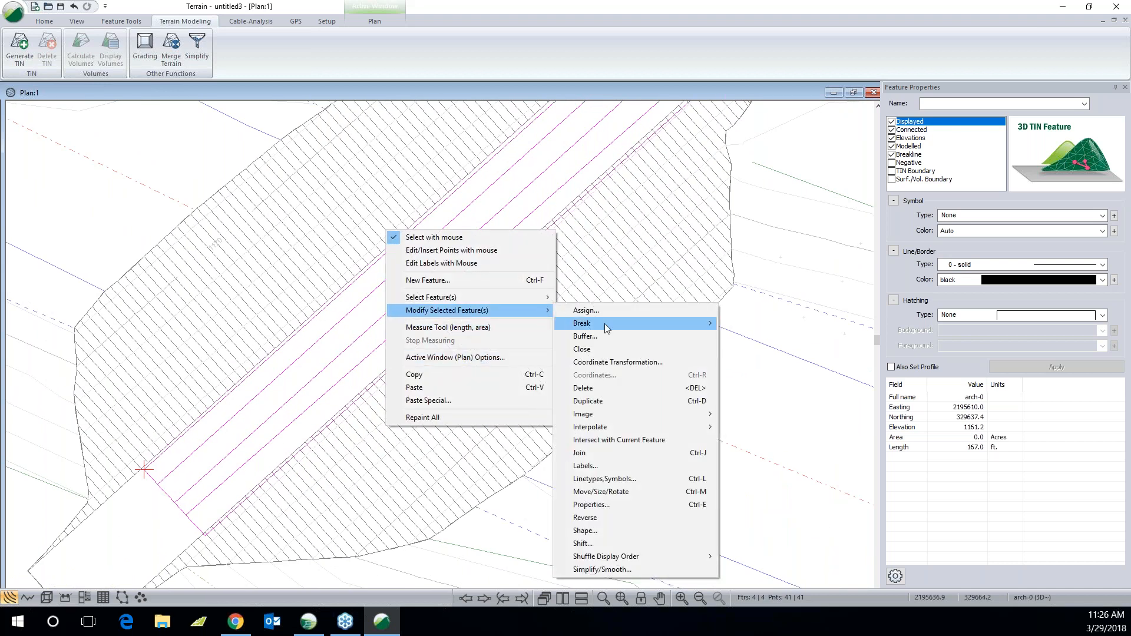
{"action": "left_click", "coordinate": [606, 364]}
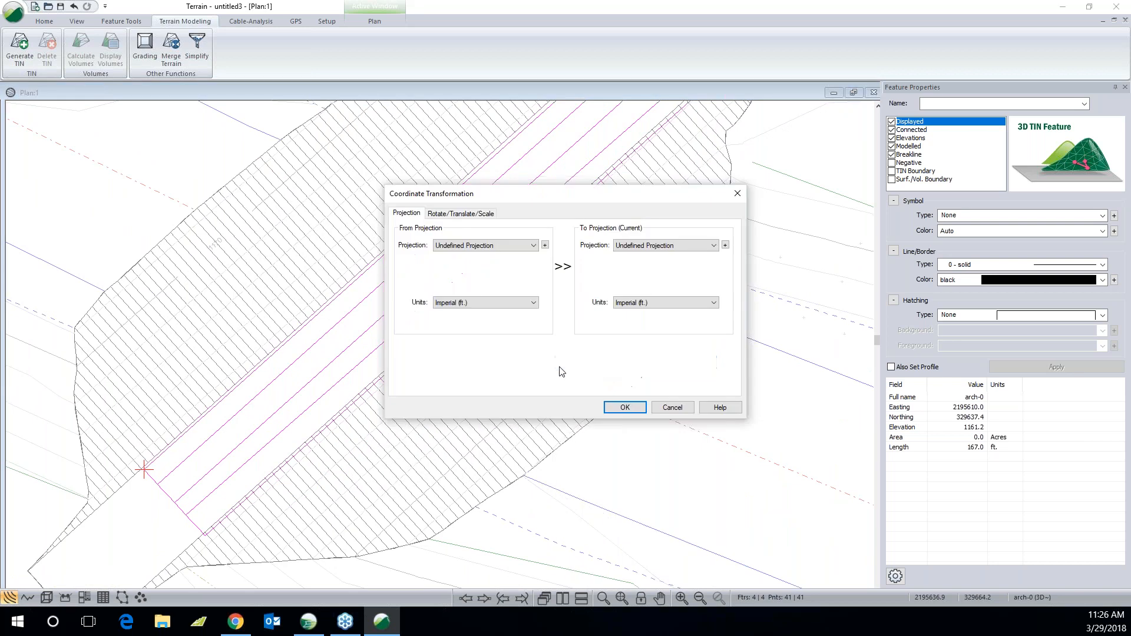
{"action": "left_click", "coordinate": [459, 215]}
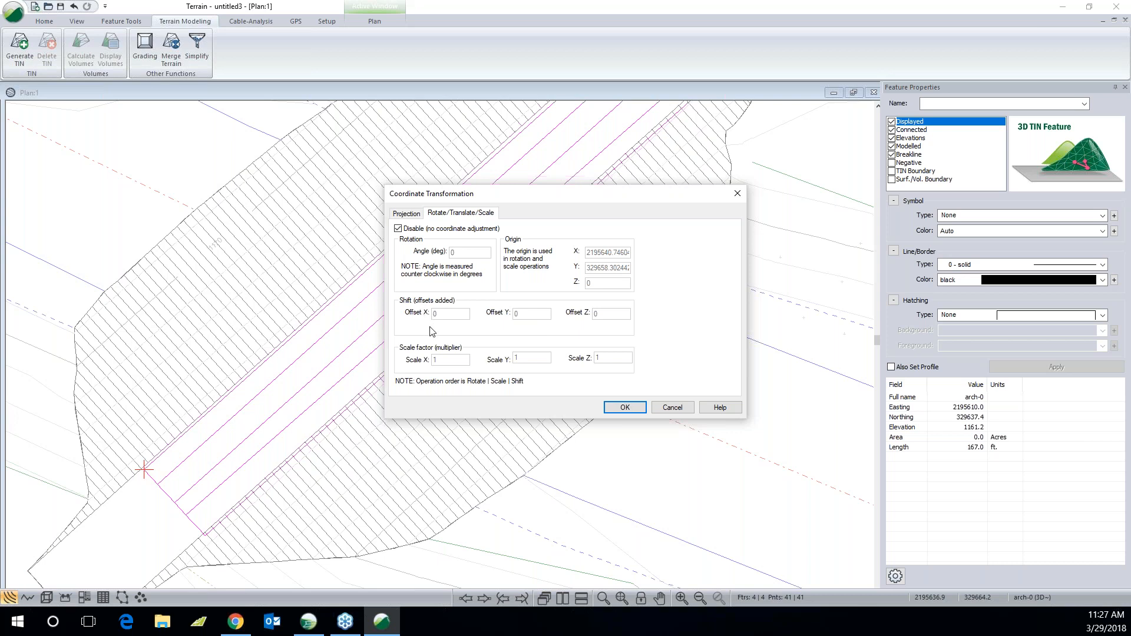
{"action": "left_click", "coordinate": [672, 408]}
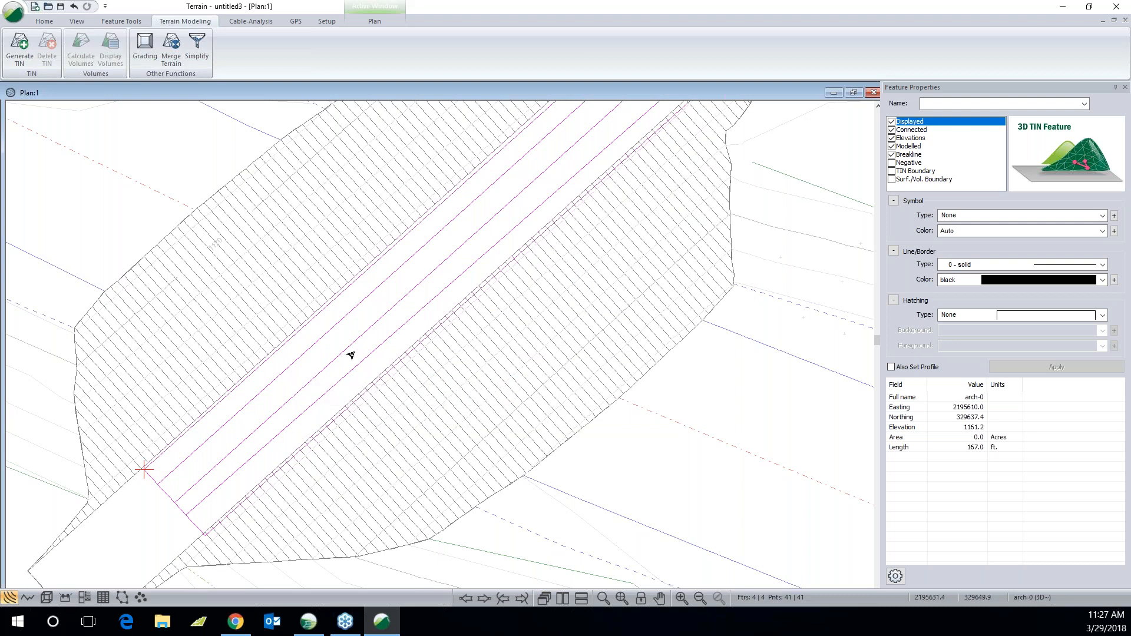
Step: Calculate triangles and contours for the repositioned arch features, keeping the proposed major and minor contour settings
{"action": "middle_click_drag", "start_coordinate": [480, 331], "coordinate": [263, 399]}
{"action": "scroll", "coordinate": [254, 354], "scroll_direction": "down", "scroll_amount": 1}
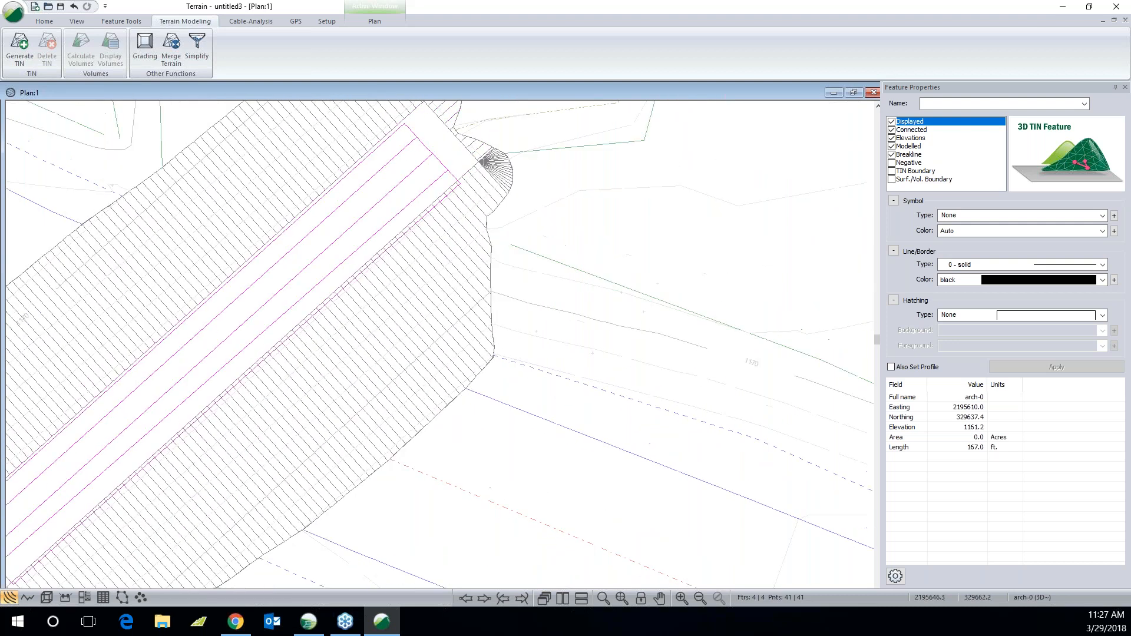
{"action": "middle_click_drag", "start_coordinate": [71, 450], "coordinate": [166, 362]}
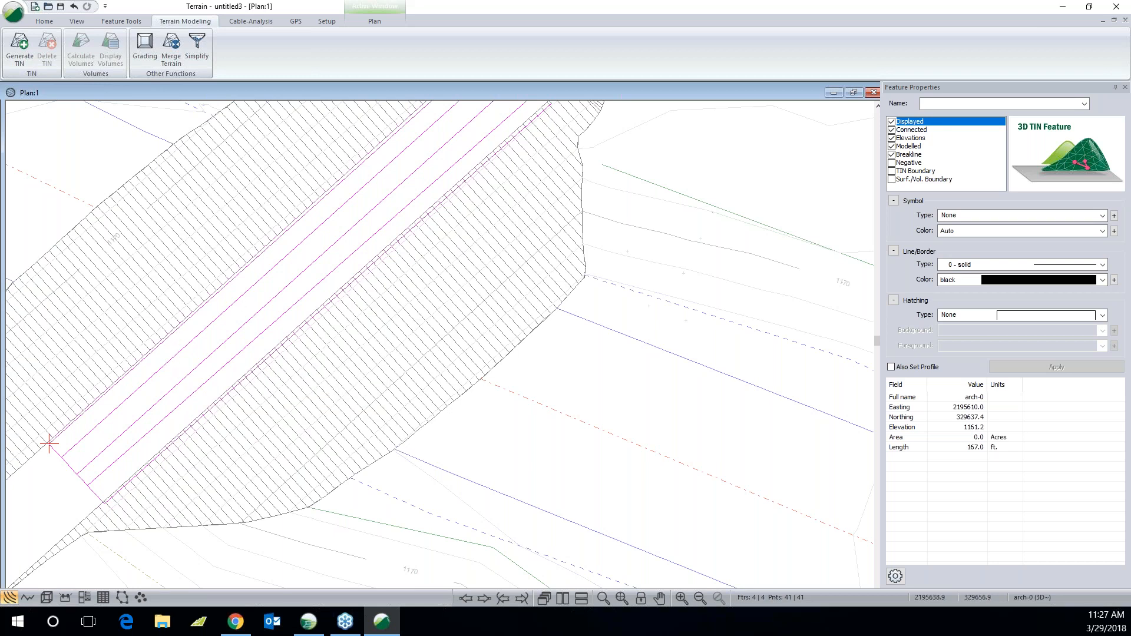
{"action": "scroll", "coordinate": [301, 321], "scroll_direction": "down", "scroll_amount": 4}
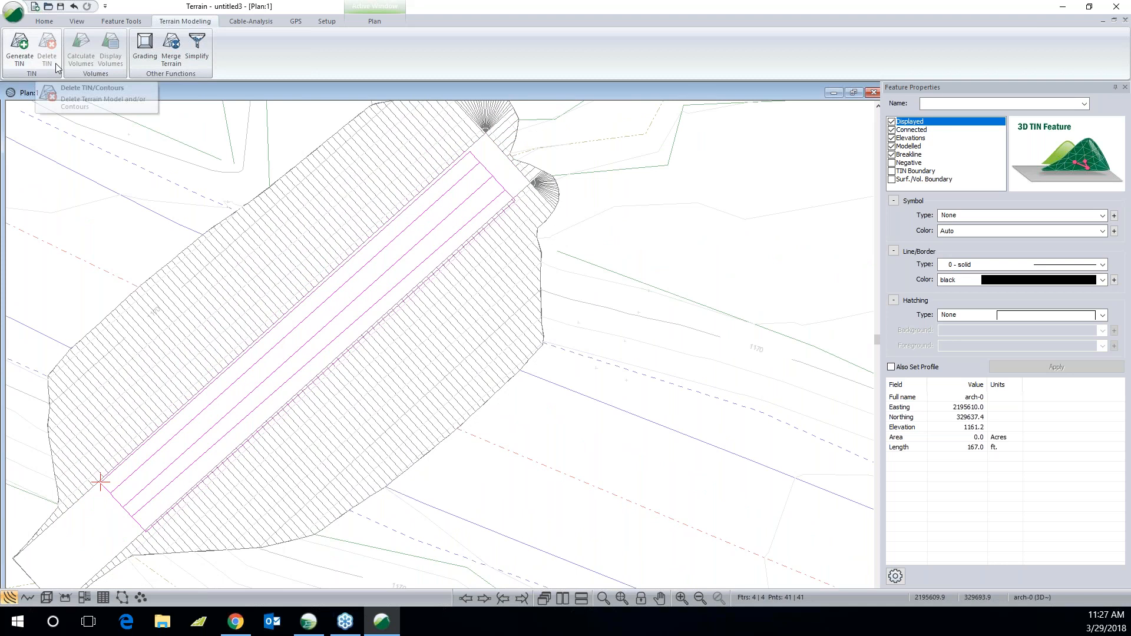
{"action": "left_click", "coordinate": [21, 52]}
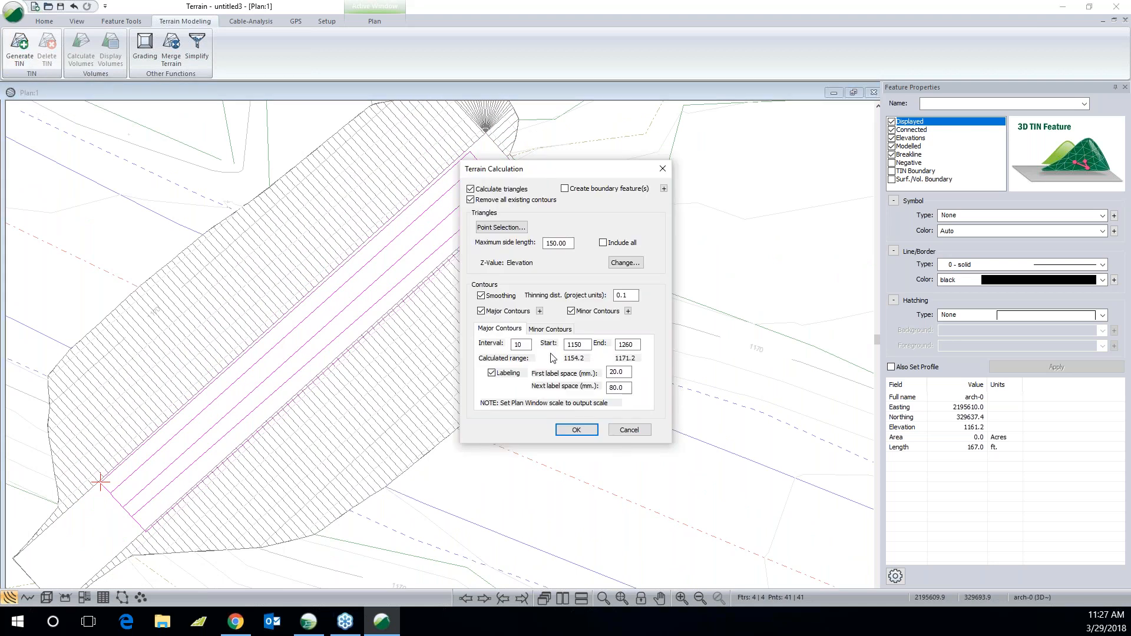
{"action": "left_click", "coordinate": [576, 431]}
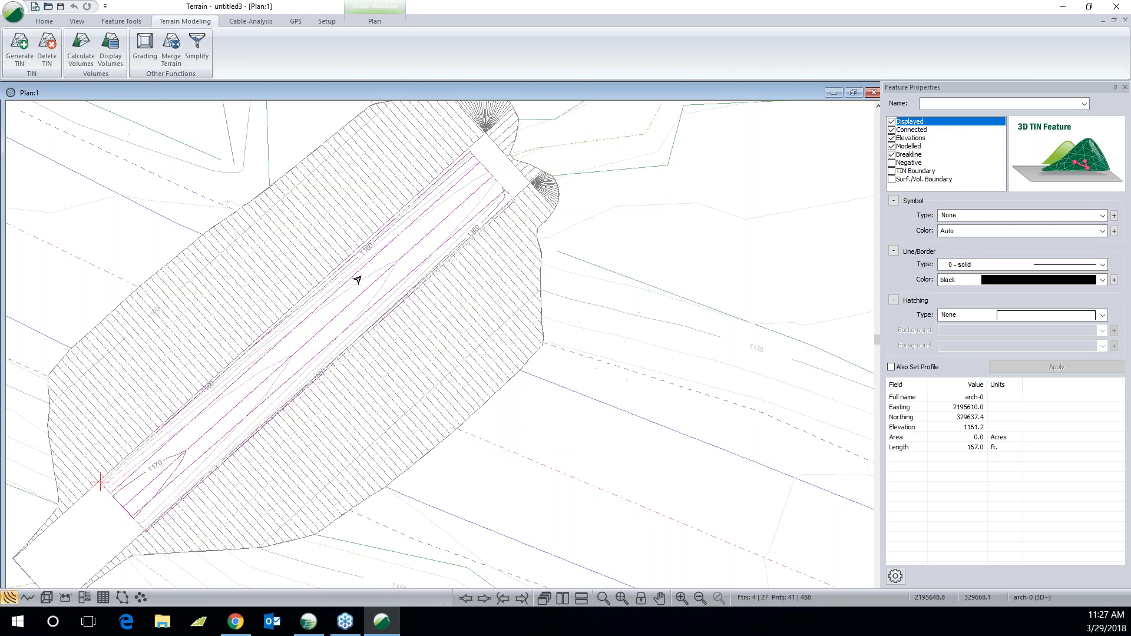
Step: Save the terrain model as pipe positioned in the Culvert folder, replacing the existing file
{"action": "mouse_move", "coordinate": [358, 280]}
{"action": "left_click", "coordinate": [13, 12]}
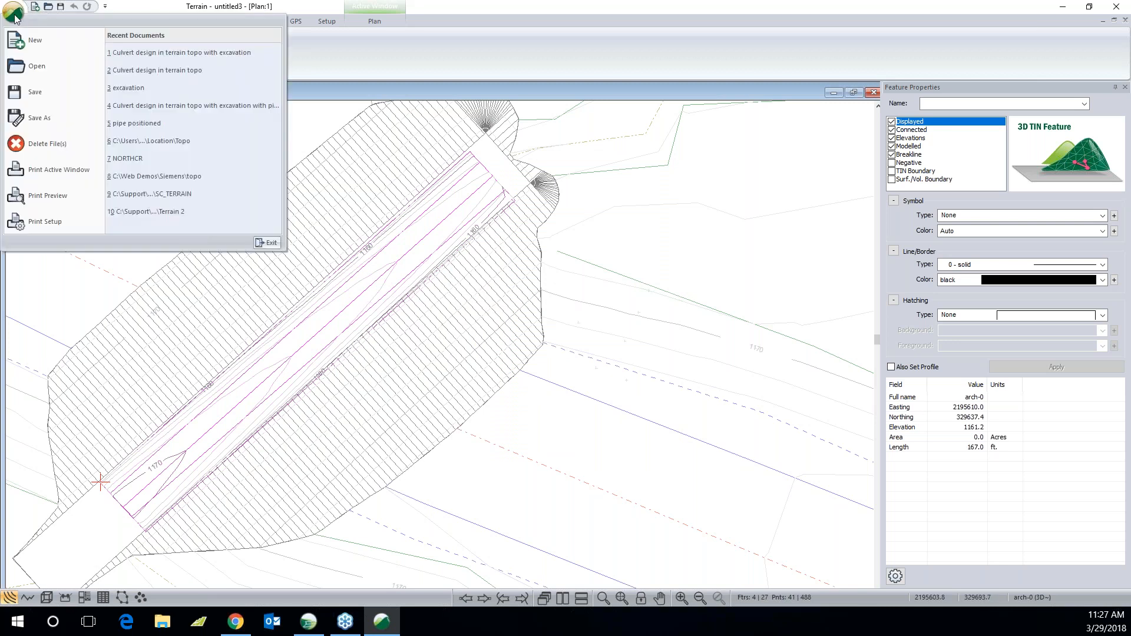
{"action": "left_click", "coordinate": [37, 118]}
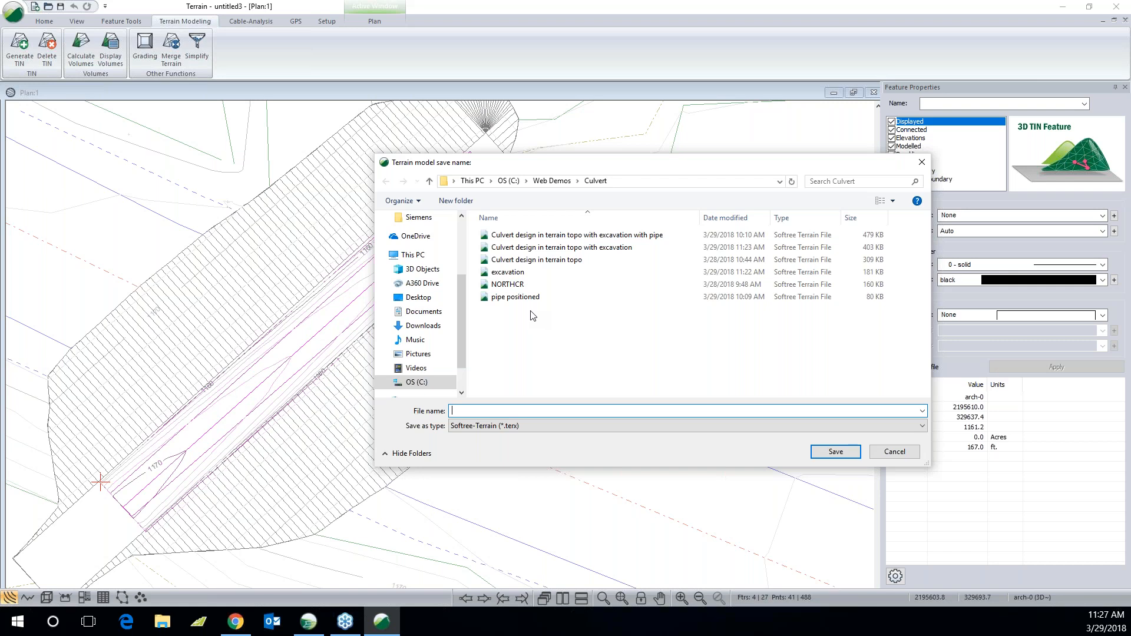
{"action": "left_click", "coordinate": [523, 298]}
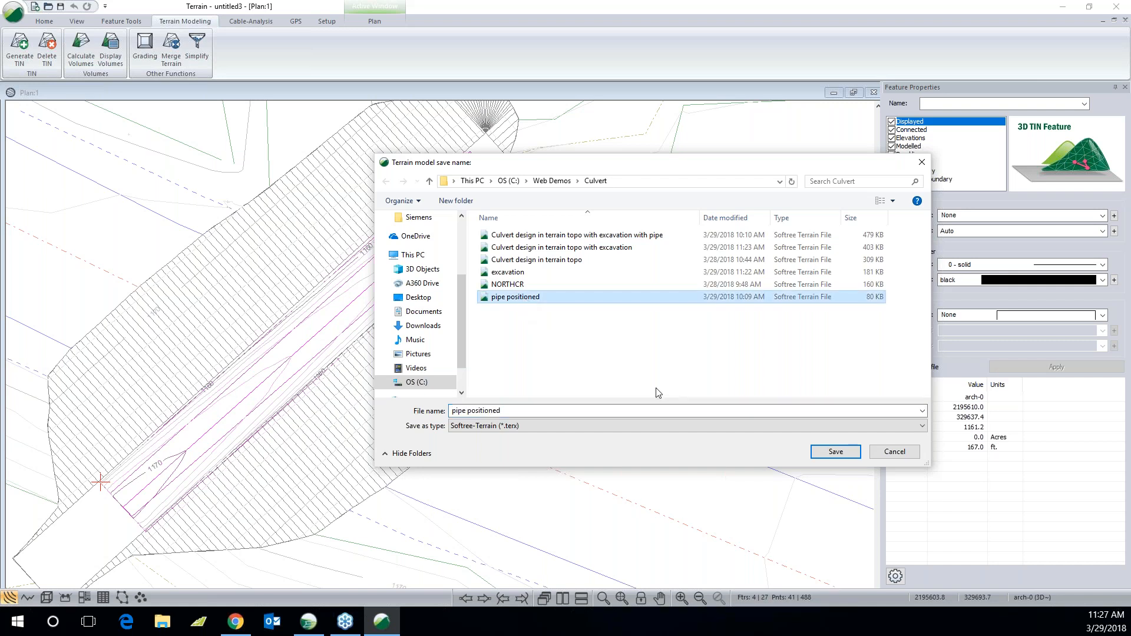
{"action": "left_click", "coordinate": [823, 454]}
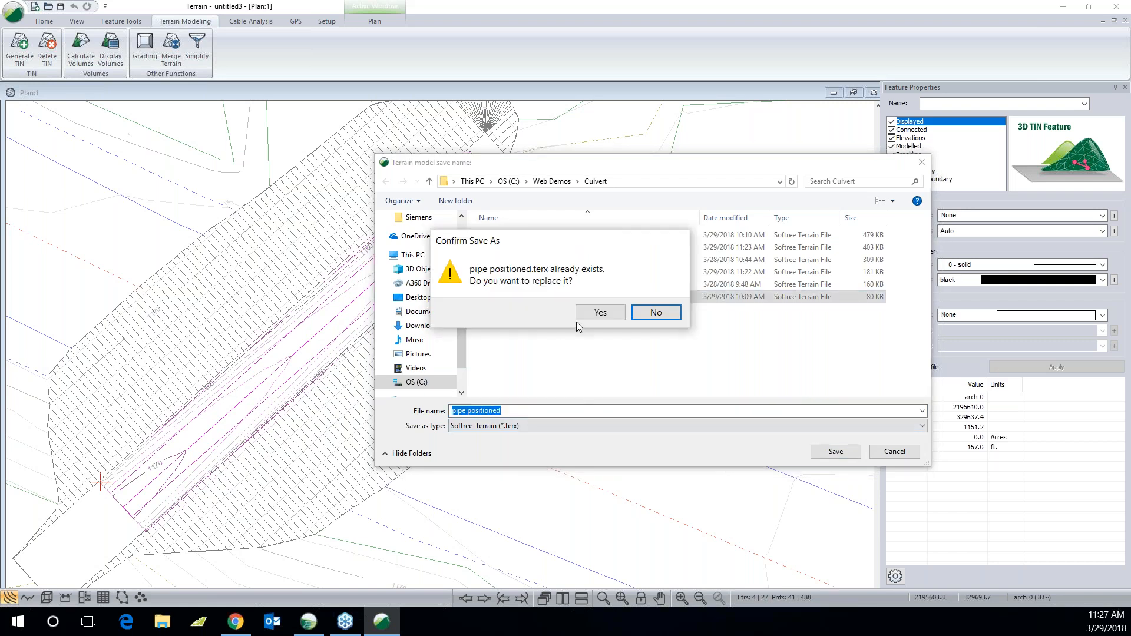
{"action": "left_click", "coordinate": [598, 313]}
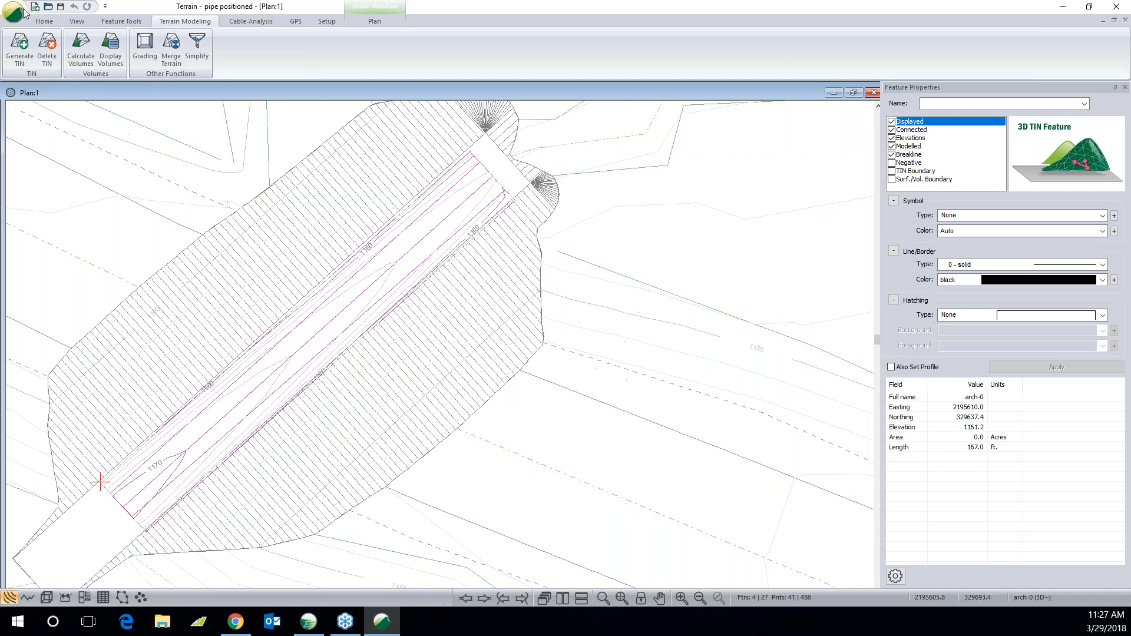
Step: Open the terrain file Culvert design in terrain topo with excavation
{"action": "left_click", "coordinate": [48, 6]}
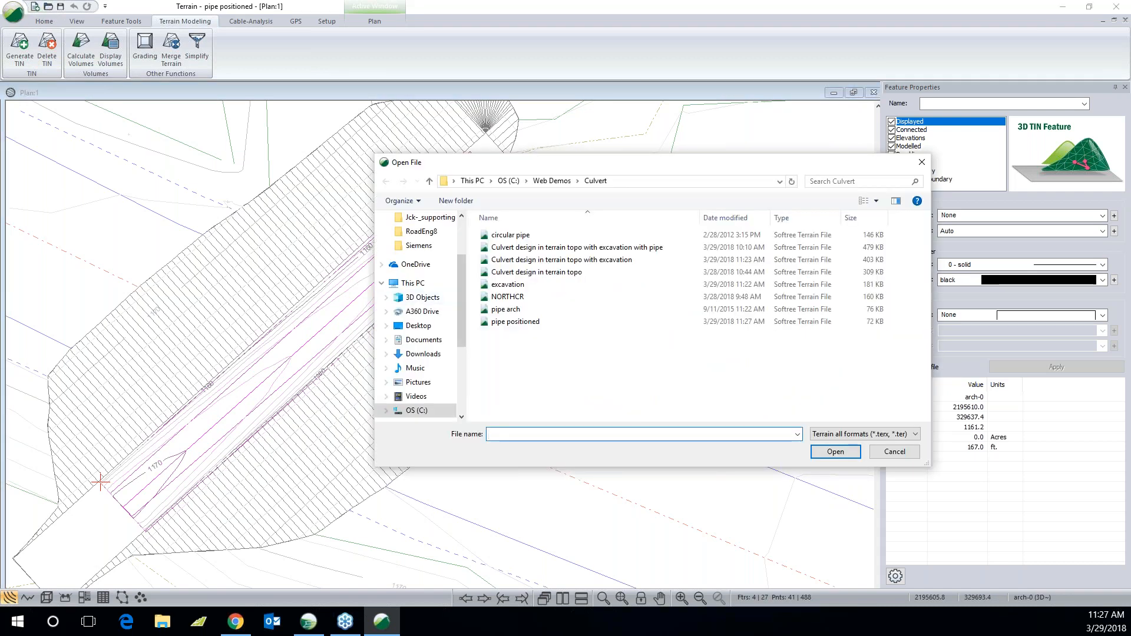
{"action": "left_click", "coordinate": [648, 260]}
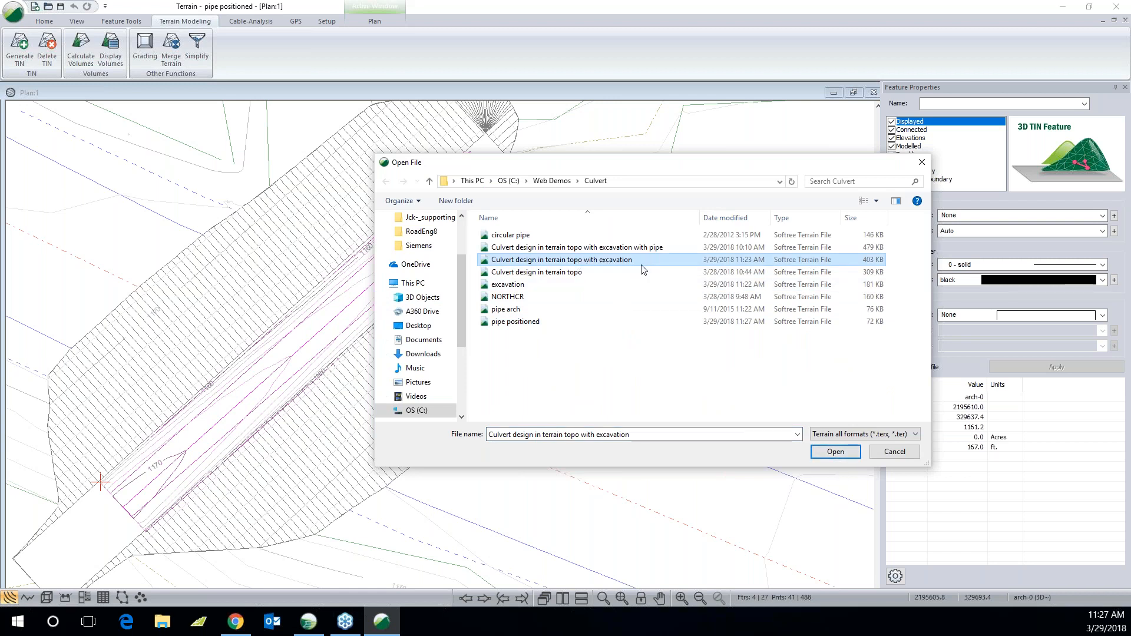
{"action": "left_click", "coordinate": [836, 451]}
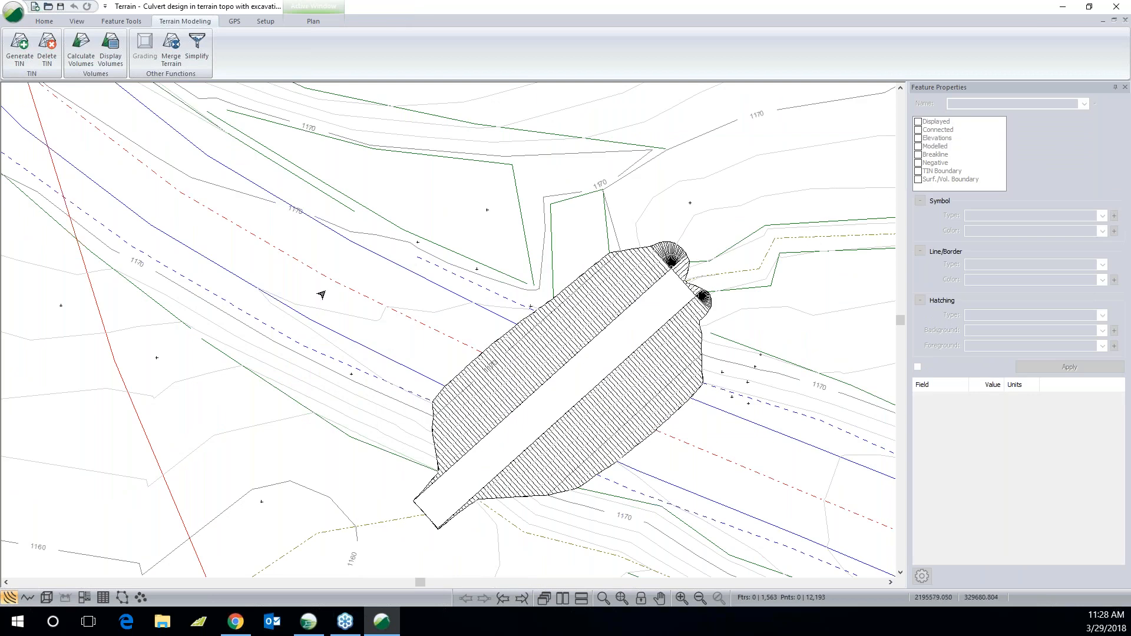
Step: Merge the pipe positioned terrain file into the open model and recalculate its triangles and contours with the proposed settings
{"action": "left_click", "coordinate": [171, 47]}
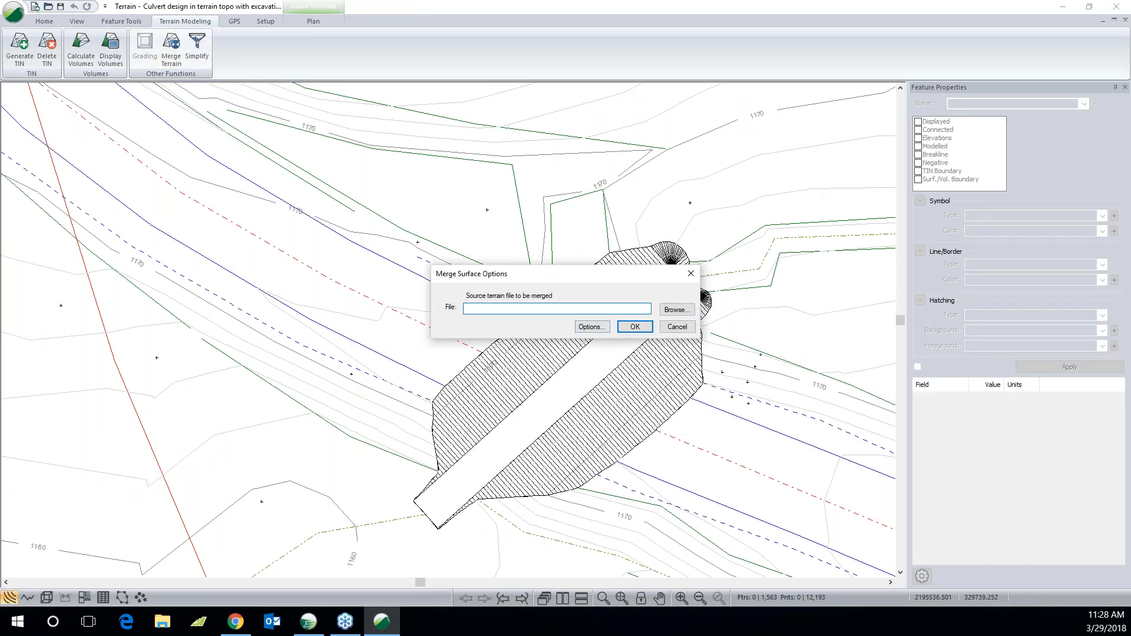
{"action": "left_click", "coordinate": [675, 311]}
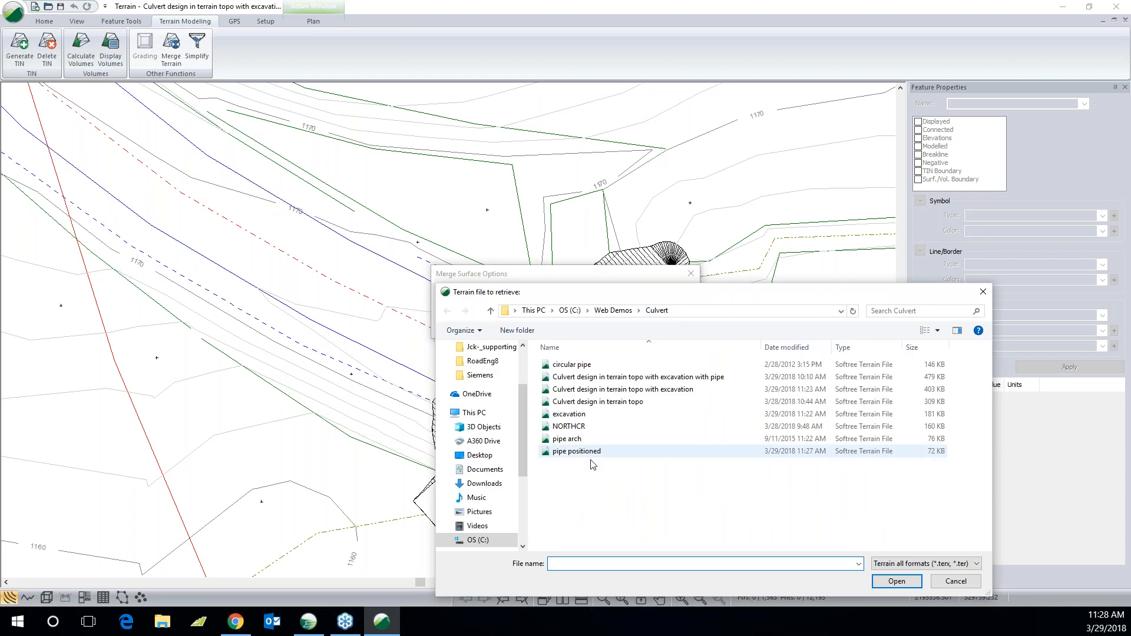
{"action": "left_click", "coordinate": [585, 452]}
{"action": "left_click", "coordinate": [904, 583]}
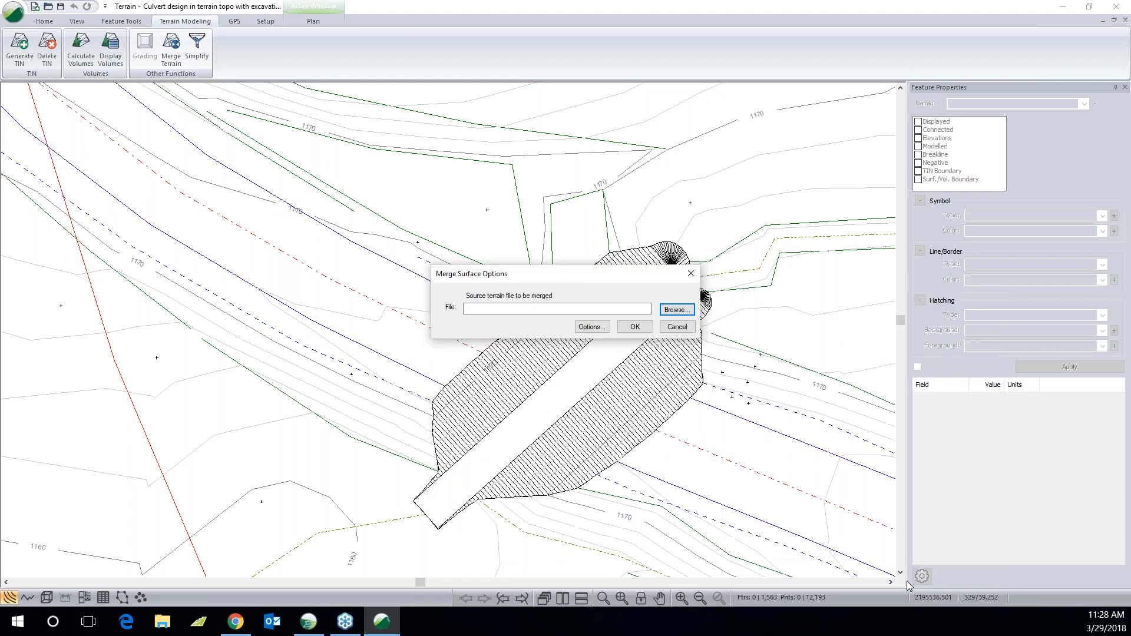
{"action": "left_click", "coordinate": [630, 327]}
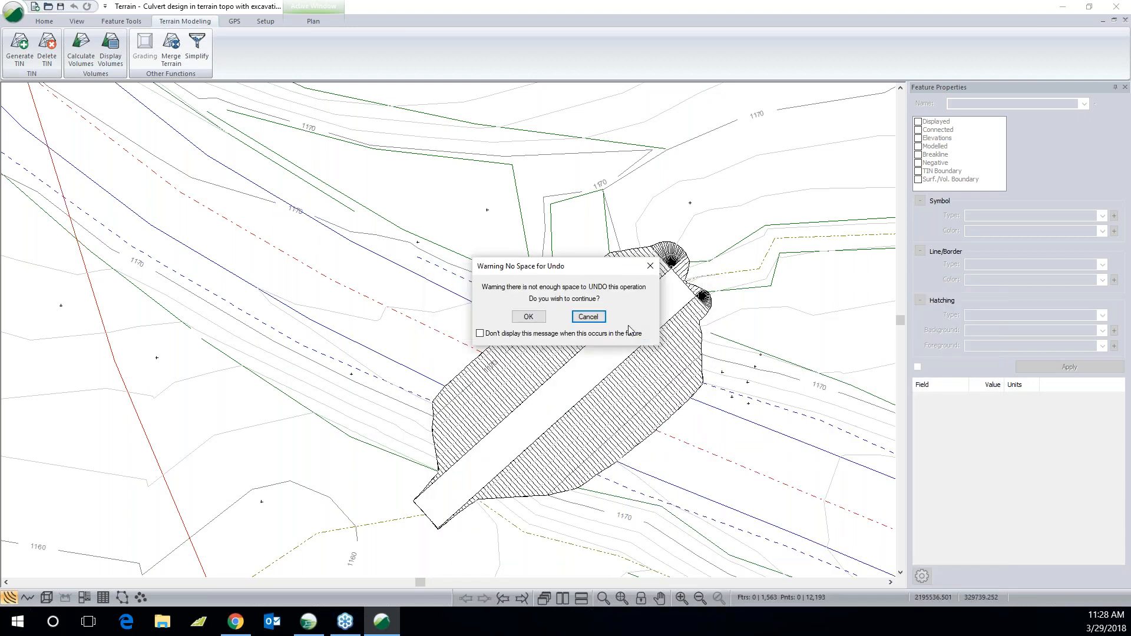
{"action": "left_click", "coordinate": [528, 319]}
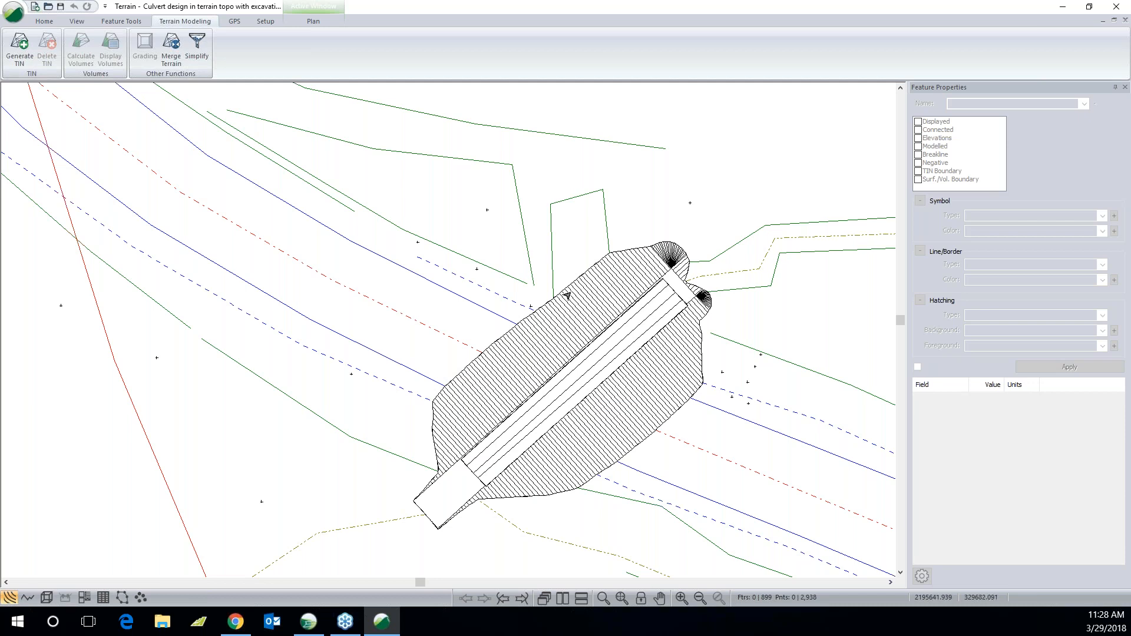
{"action": "left_click", "coordinate": [27, 49]}
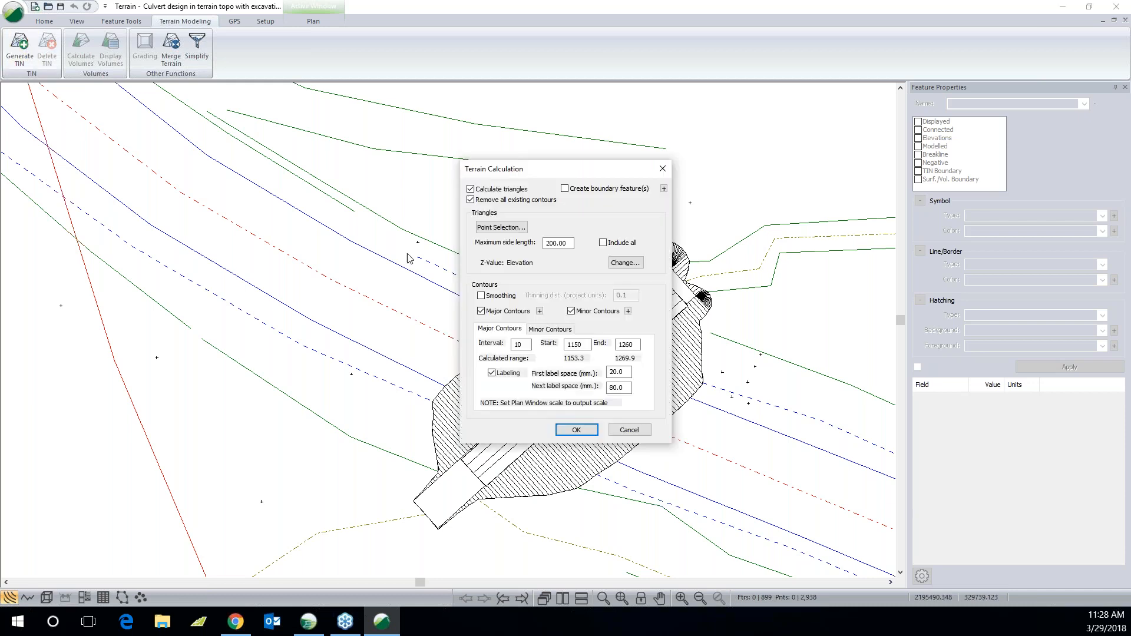
{"action": "left_click", "coordinate": [576, 429]}
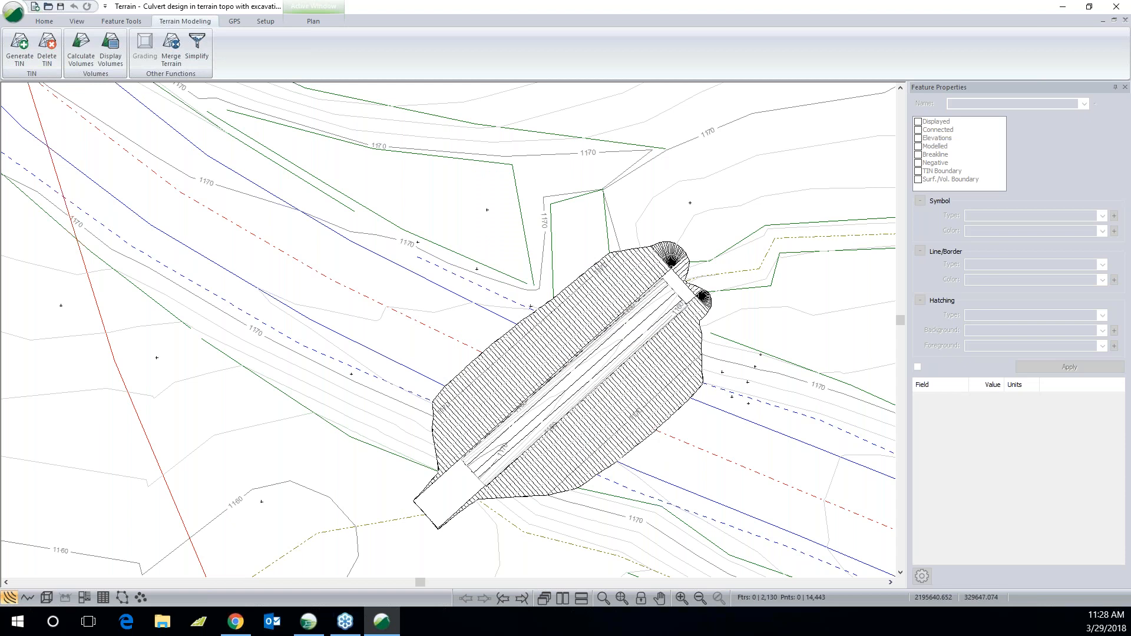
Step: Select the arch's top line as the focus and examine in 3D how the merged pipe arch sits in the excavation
{"action": "middle_click_drag", "start_coordinate": [565, 428], "coordinate": [388, 484]}
{"action": "scroll", "coordinate": [451, 420], "scroll_direction": "up", "scroll_amount": 3}
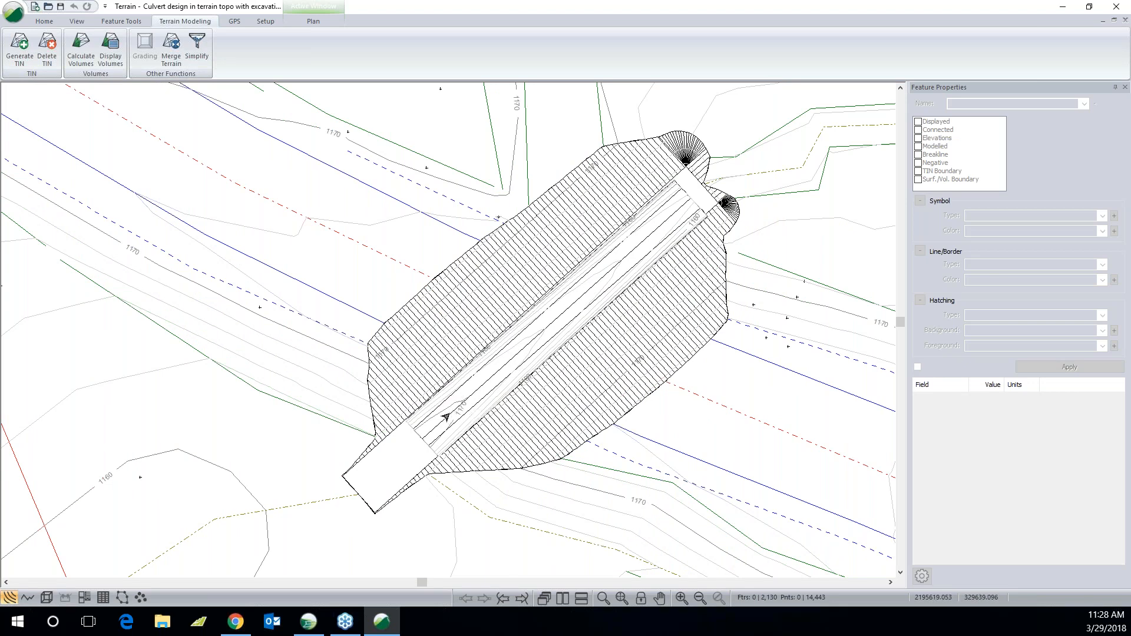
{"action": "left_click", "coordinate": [447, 416]}
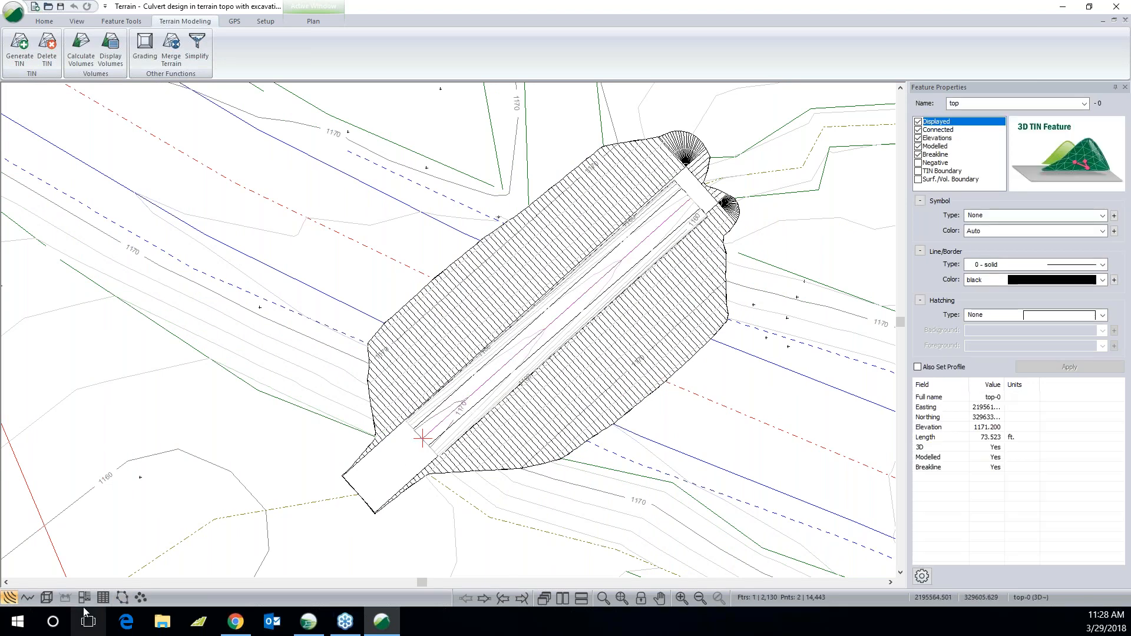
{"action": "left_click", "coordinate": [47, 598]}
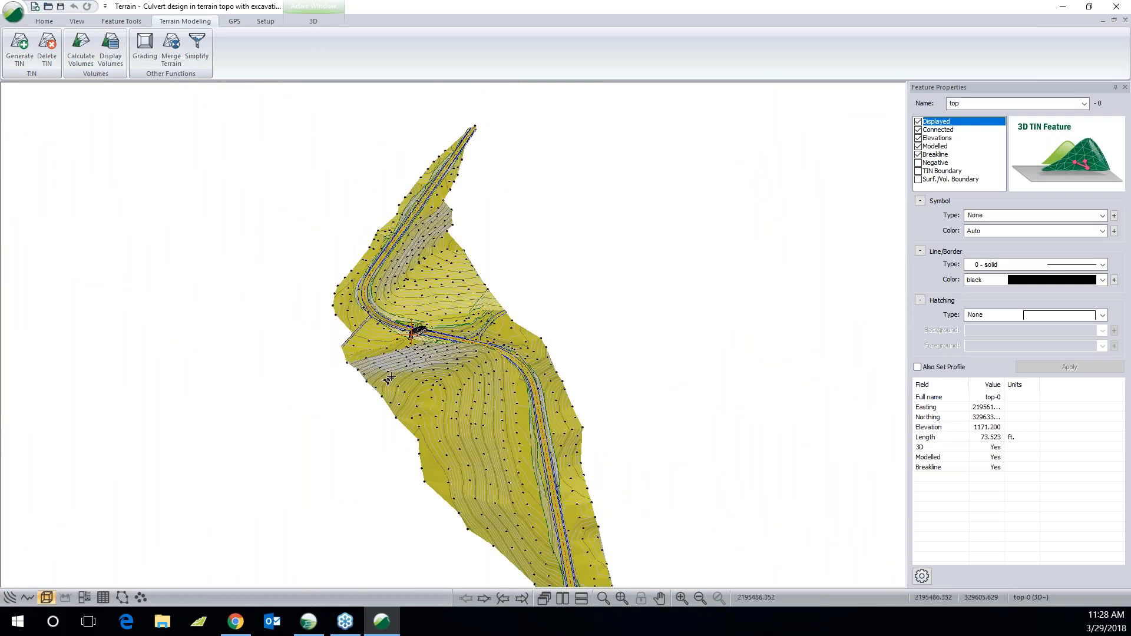
{"action": "middle_click_drag", "start_coordinate": [409, 323], "coordinate": [447, 430]}
{"action": "scroll", "coordinate": [447, 430], "scroll_direction": "up", "scroll_amount": 1}
{"action": "scroll", "coordinate": [447, 430], "scroll_direction": "up", "scroll_amount": 3}
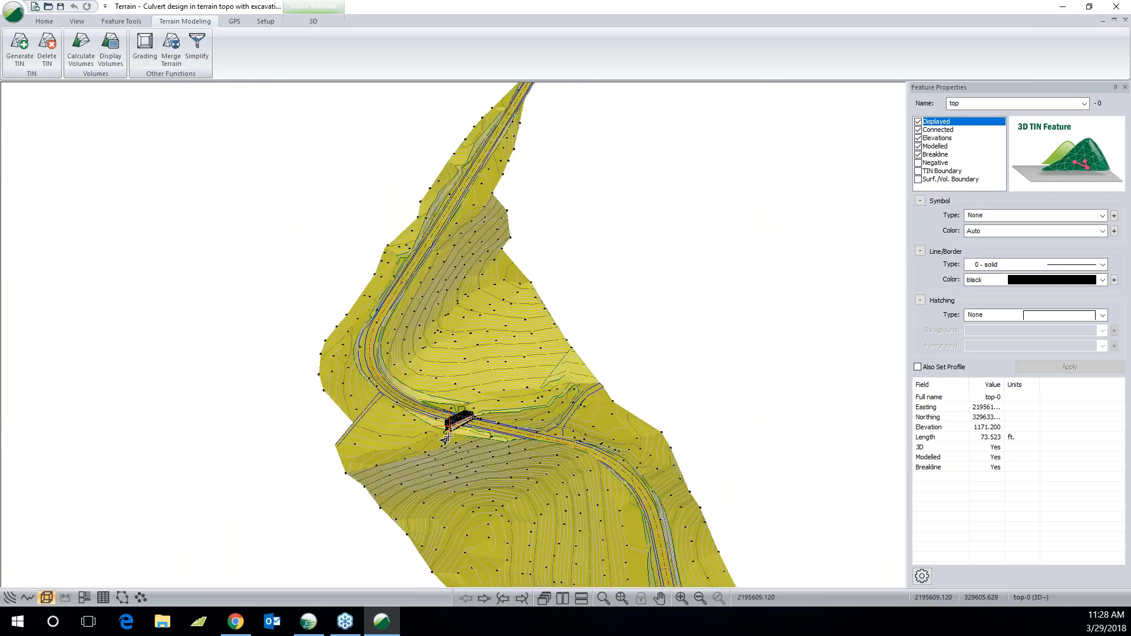
{"action": "mouse_move", "coordinate": [447, 408]}
{"action": "middle_mouse_down"}
{"action": "mouse_move", "coordinate": [490, 439]}
{"action": "mouse_move", "coordinate": [517, 405]}
{"action": "mouse_move", "coordinate": [444, 411]}
{"action": "middle_mouse_up"}
{"action": "scroll", "coordinate": [440, 410], "scroll_direction": "up", "scroll_amount": 3}
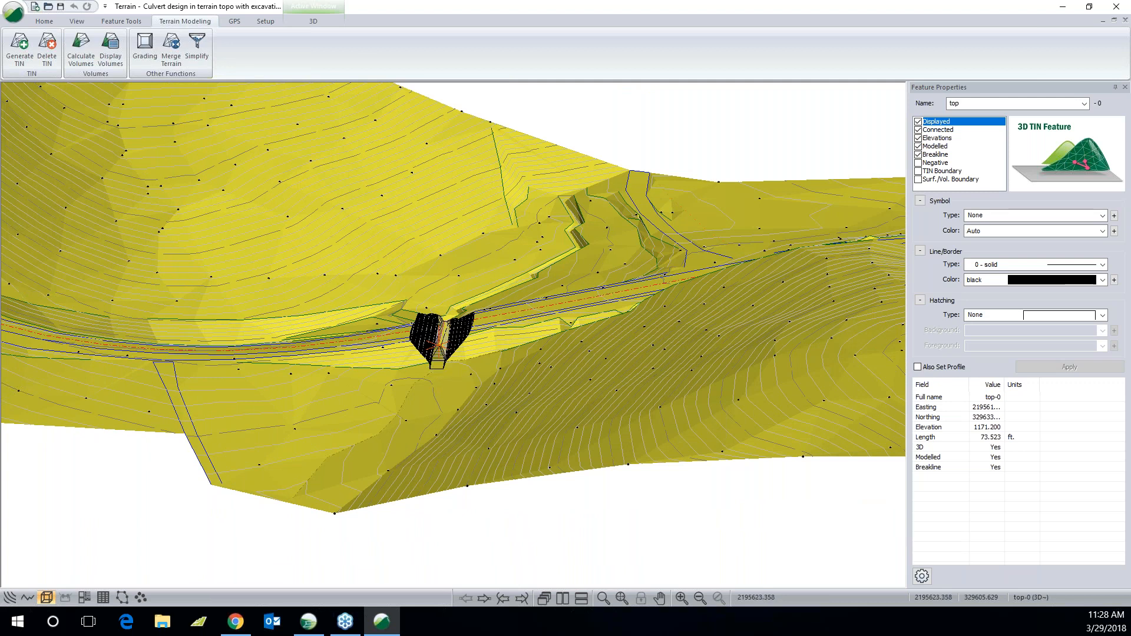
{"action": "middle_click_drag", "start_coordinate": [441, 352], "coordinate": [440, 366]}
{"action": "scroll", "coordinate": [439, 366], "scroll_direction": "up", "scroll_amount": 5}
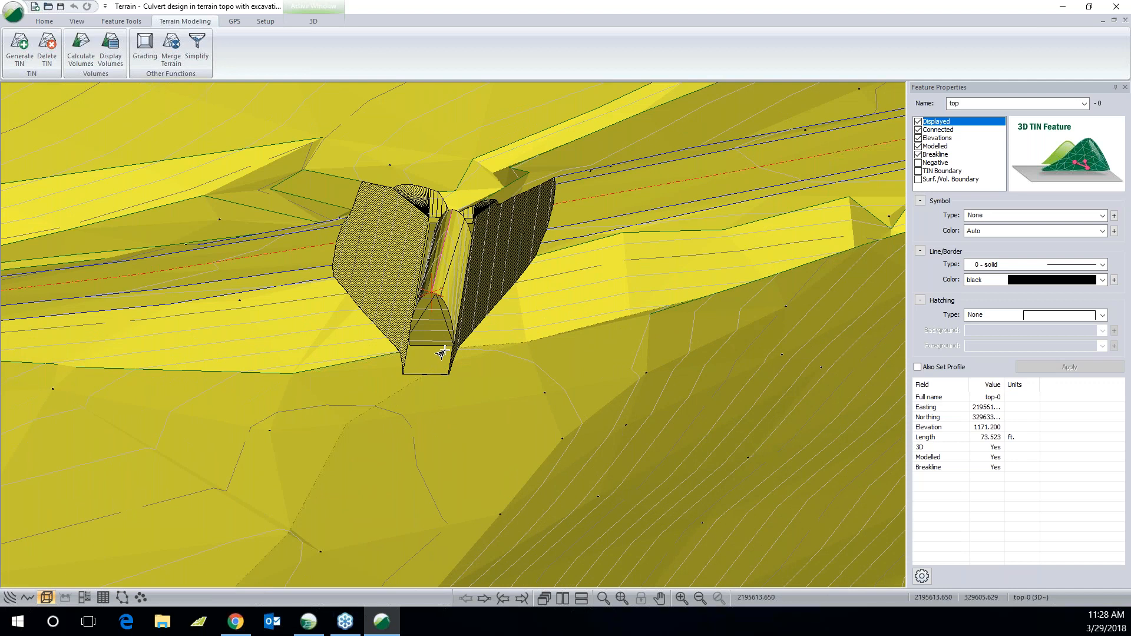
{"action": "middle_click_drag", "start_coordinate": [439, 353], "coordinate": [438, 378]}
{"action": "left_click_drag", "start_coordinate": [440, 379], "coordinate": [450, 361]}
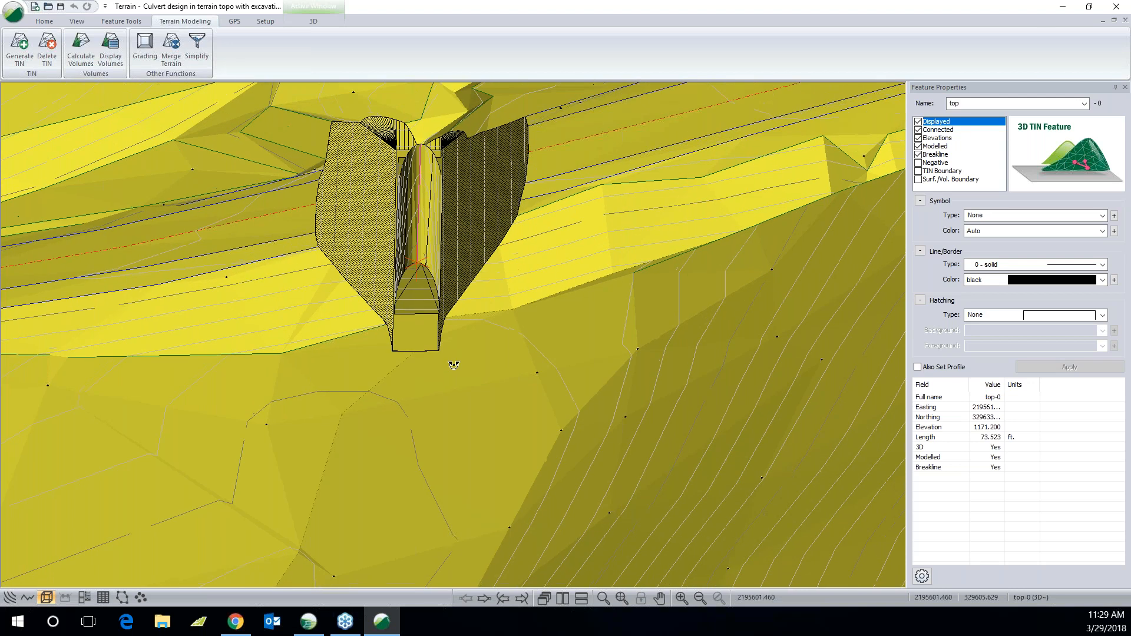
{"action": "middle_click_drag", "start_coordinate": [454, 286], "coordinate": [405, 396]}
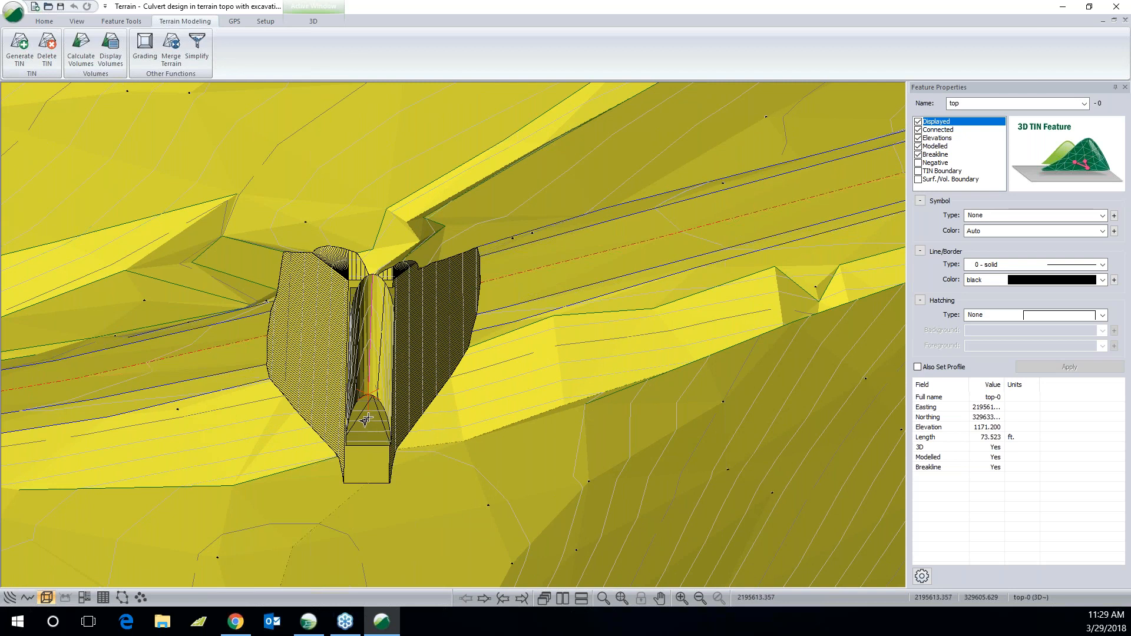
{"action": "mouse_move", "coordinate": [366, 419]}
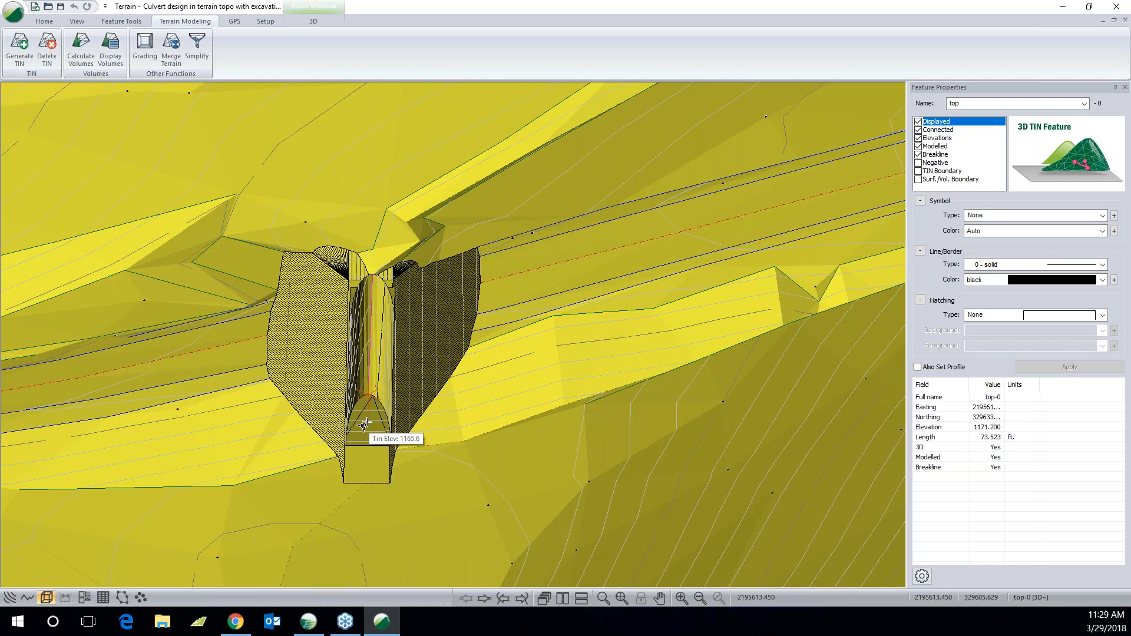
{"action": "middle_click_drag", "start_coordinate": [360, 420], "coordinate": [371, 447]}
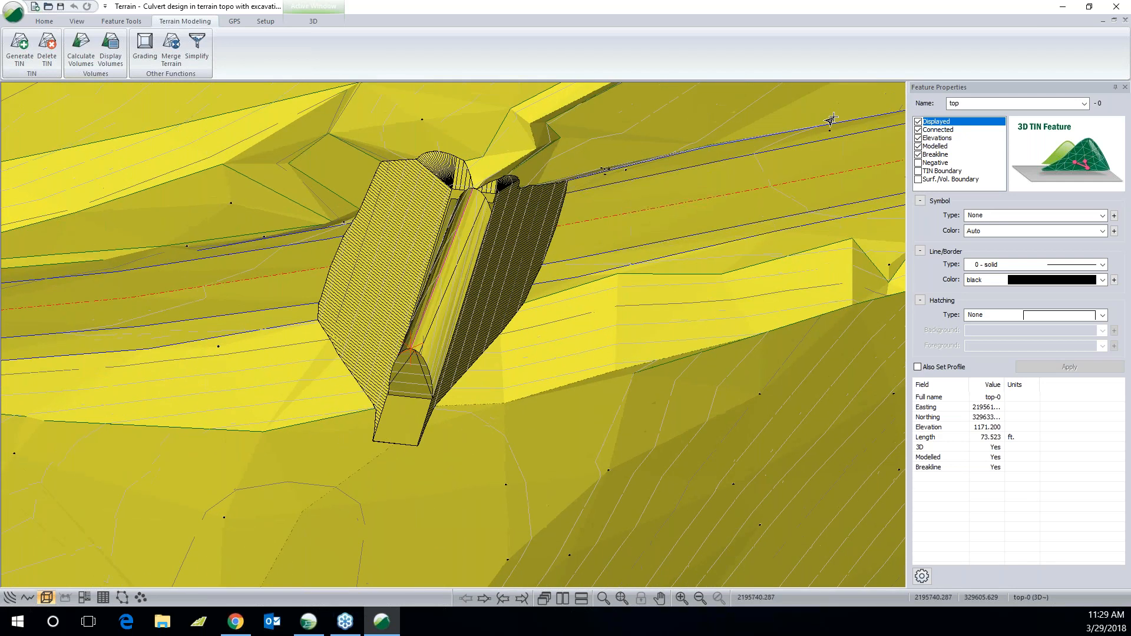
Step: Return to a maximized plan view and save the model as Culvert design in terrain topo with excavation with pipe, replacing the existing file
{"action": "left_click", "coordinate": [1102, 21]}
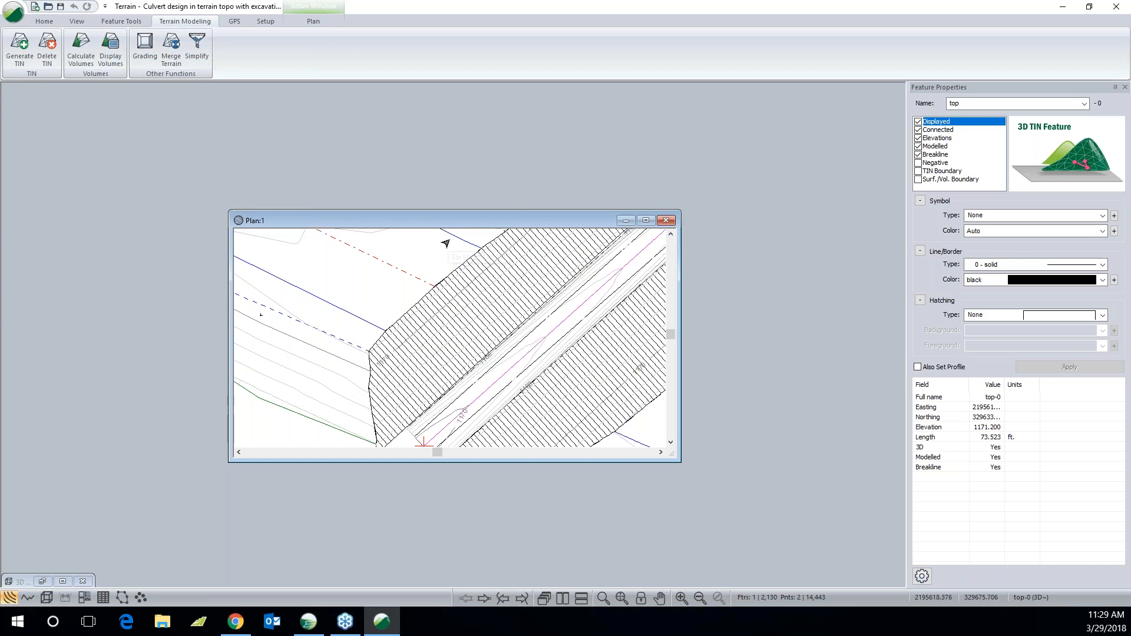
{"action": "double_click", "coordinate": [465, 224]}
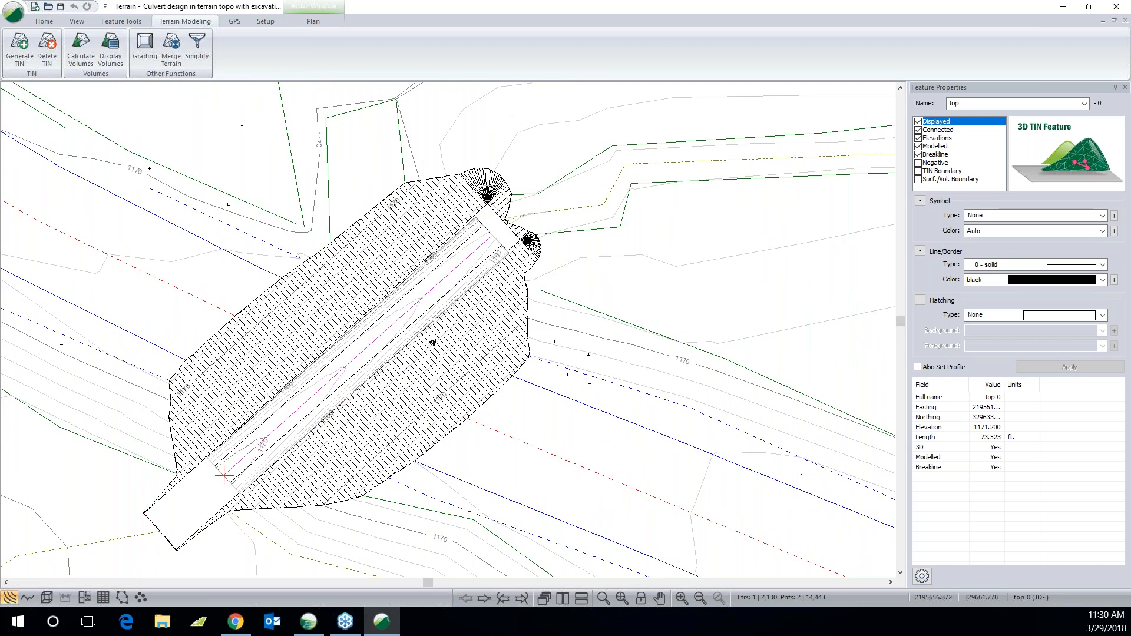
{"action": "mouse_move", "coordinate": [435, 339]}
{"action": "left_click", "coordinate": [13, 11]}
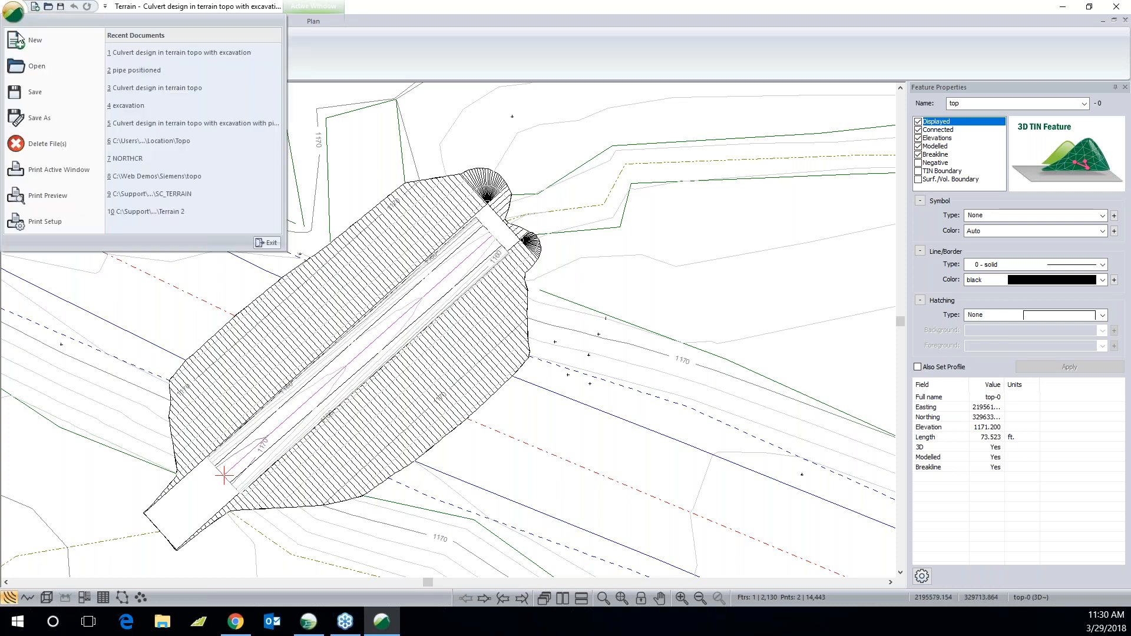
{"action": "left_click", "coordinate": [41, 117]}
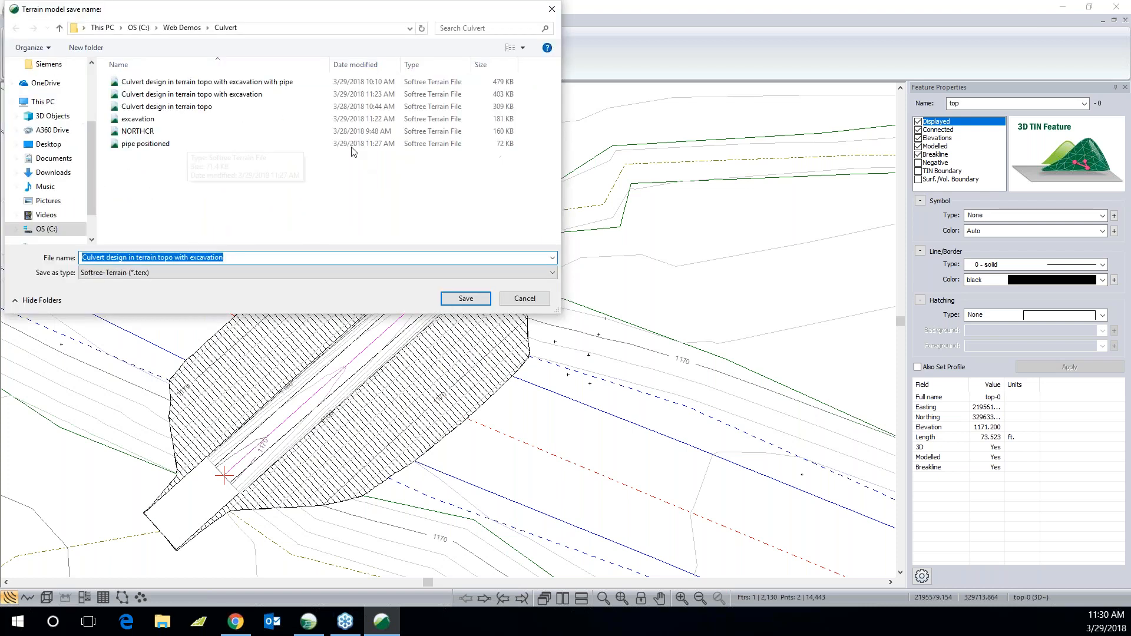
{"action": "left_click", "coordinate": [262, 83]}
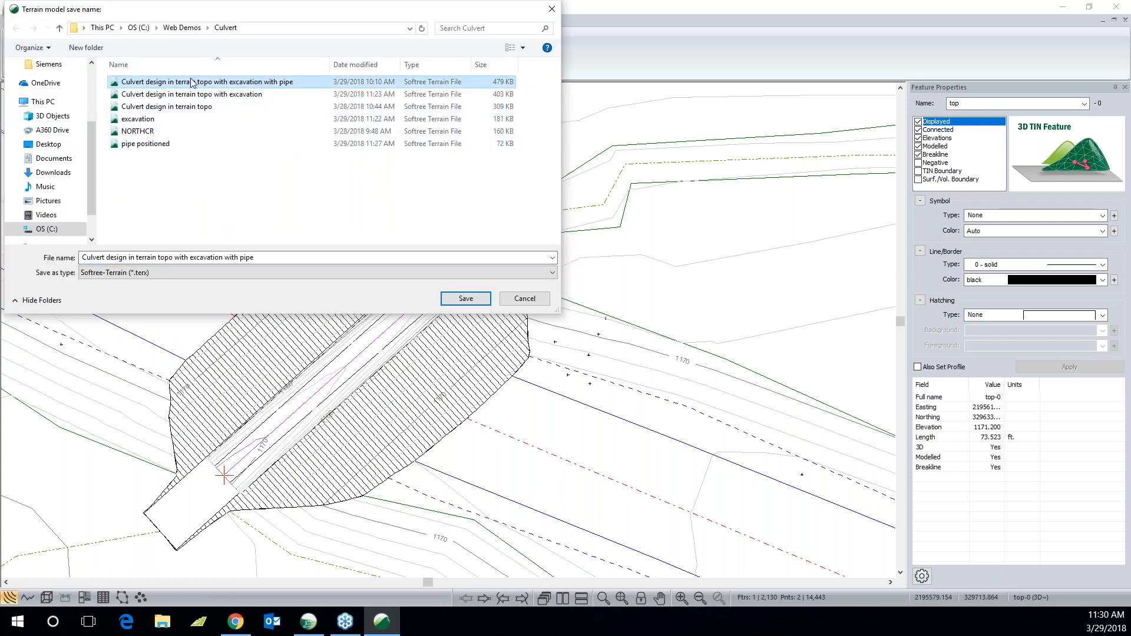
{"action": "left_click", "coordinate": [462, 300]}
{"action": "left_click", "coordinate": [648, 311]}
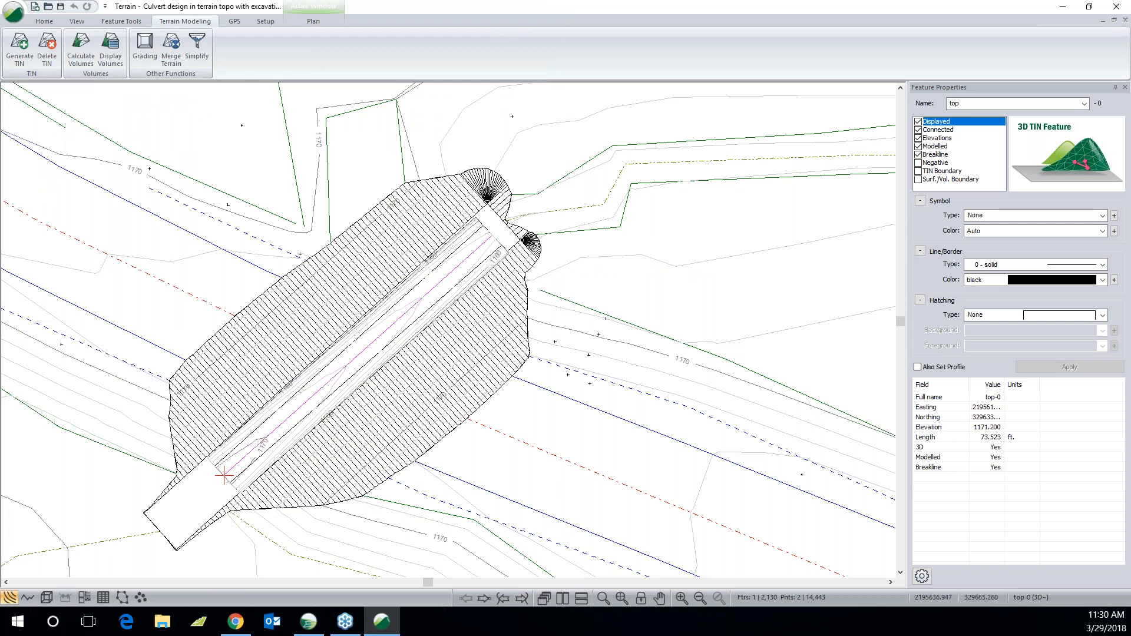
Step: Calculate the volumes between the current excavation-with-pipe surface and Culvert design in terrain topo.terx, without creating intersection features
{"action": "middle_click_drag", "start_coordinate": [335, 321], "coordinate": [357, 314]}
{"action": "scroll", "coordinate": [348, 293], "scroll_direction": "down", "scroll_amount": 2}
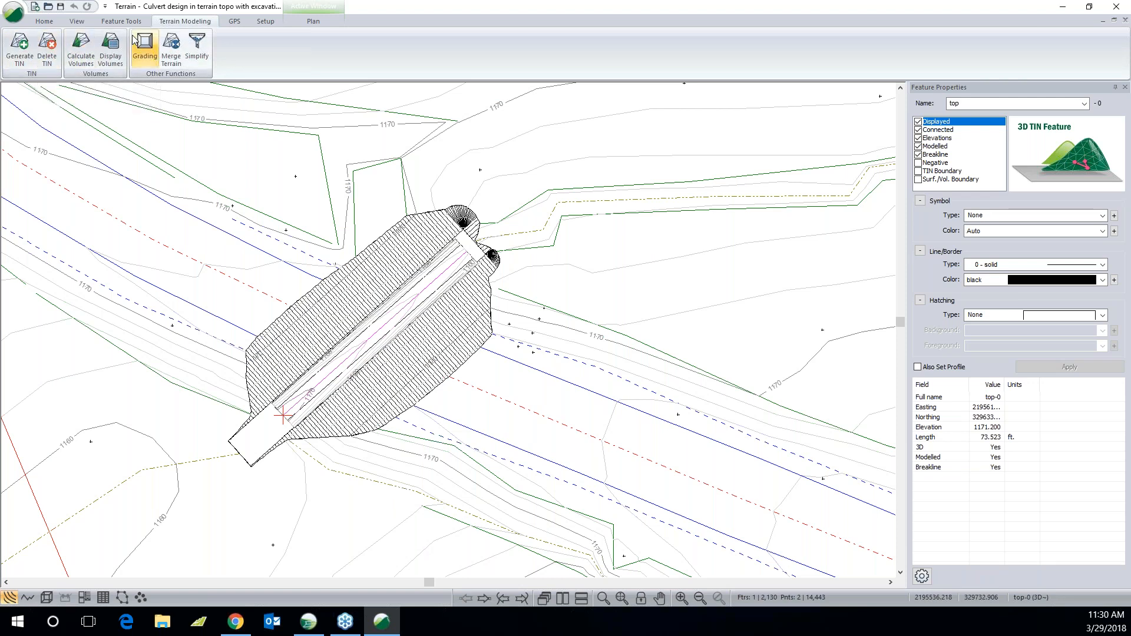
{"action": "left_click", "coordinate": [86, 46]}
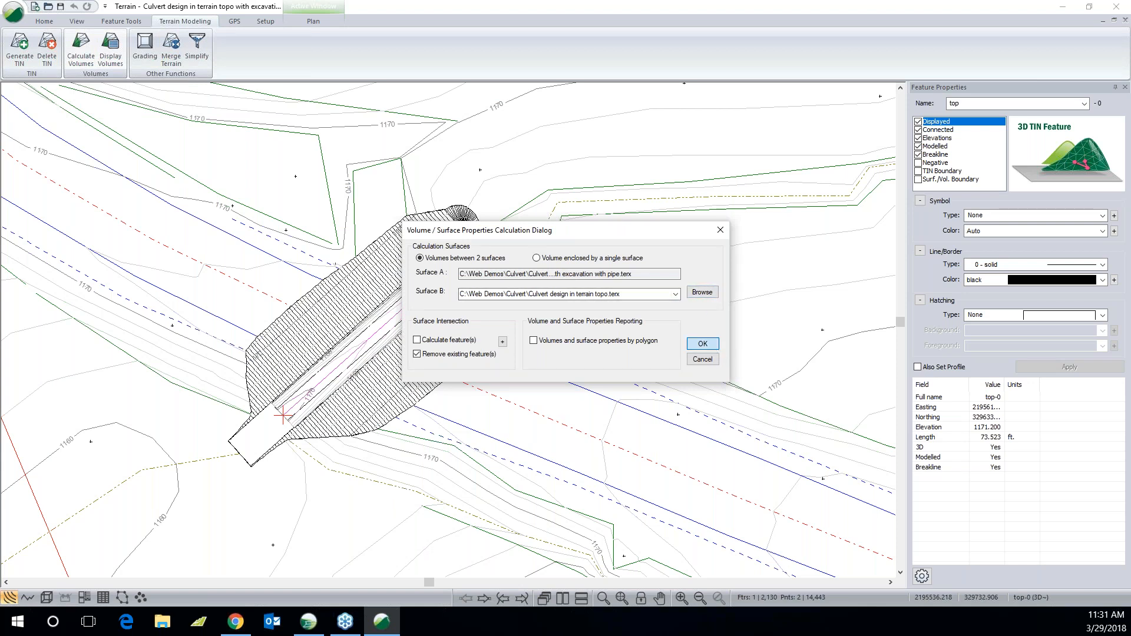
{"action": "left_click", "coordinate": [703, 344]}
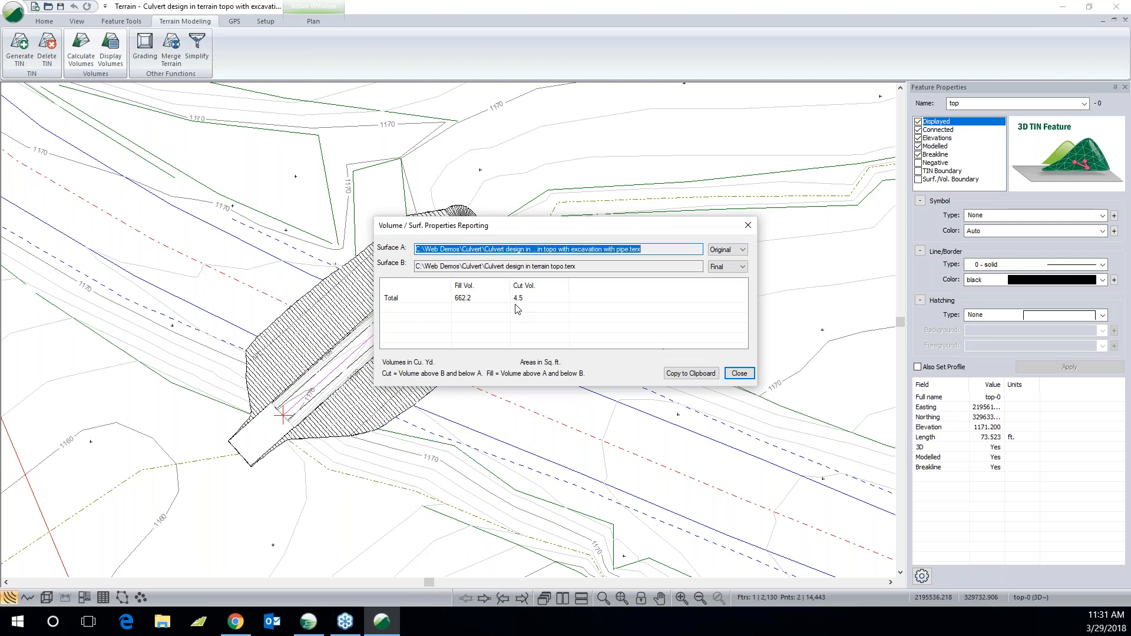